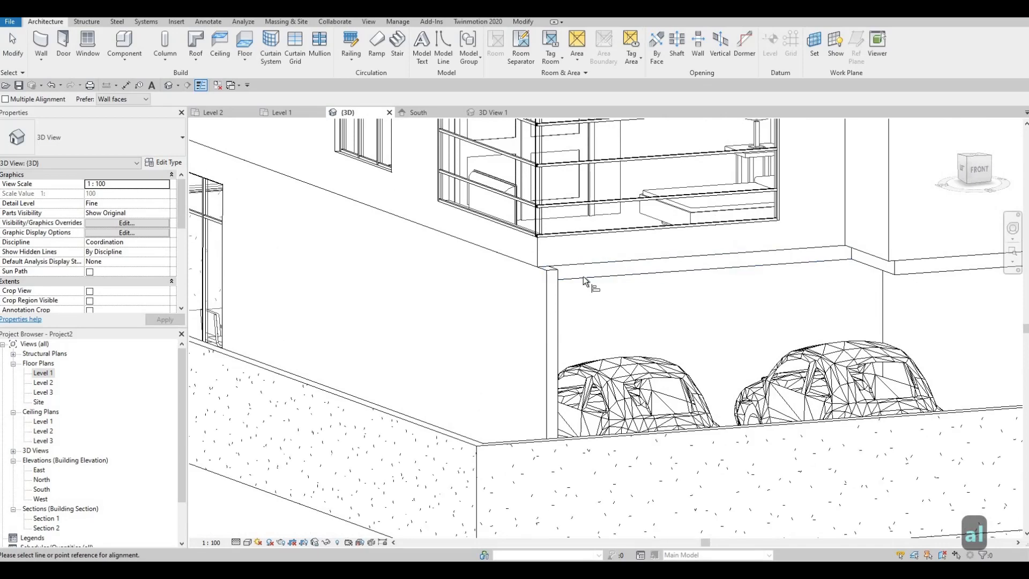
Step: Align the end of the garage's exterior wall with the face of the upper-floor wall above it
middle_click_drag(574, 272, 567, 263, "shift")
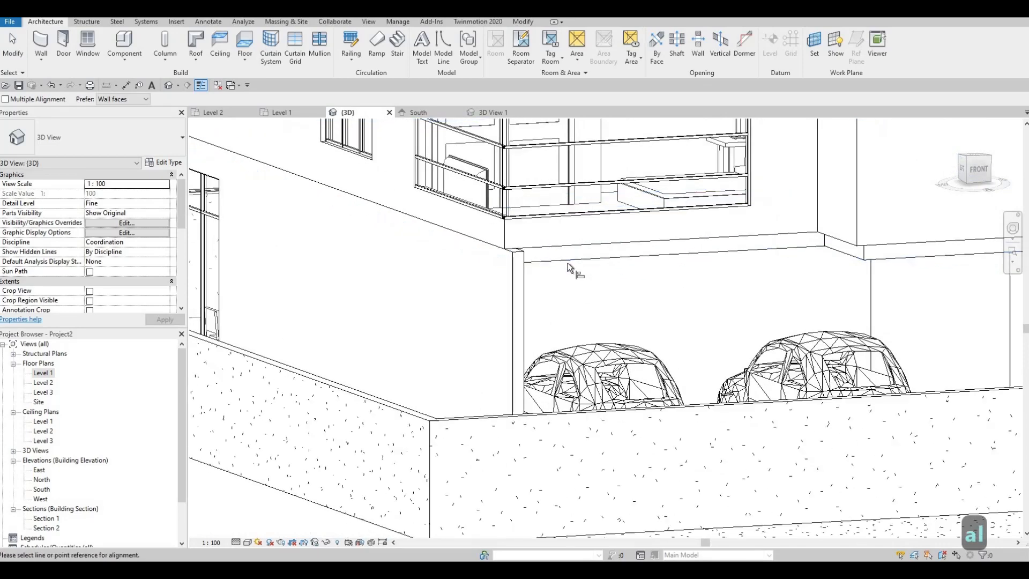
left_click(527, 244)
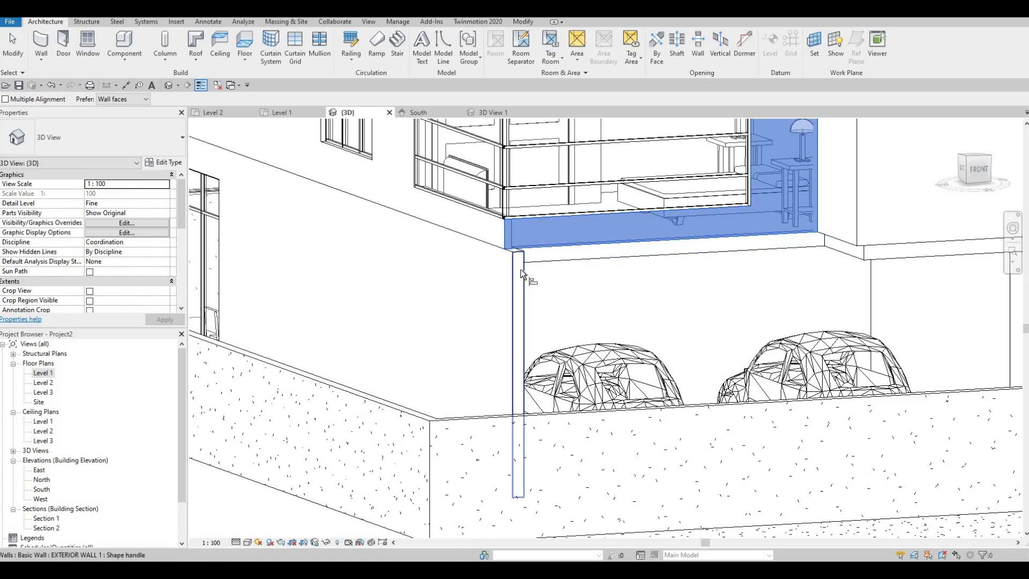
left_click(529, 289)
key("Escape")
Step: Create an in-place model in the Generic Models category, keeping the suggested name
middle_click_drag(529, 290, 427, 313, "shift")
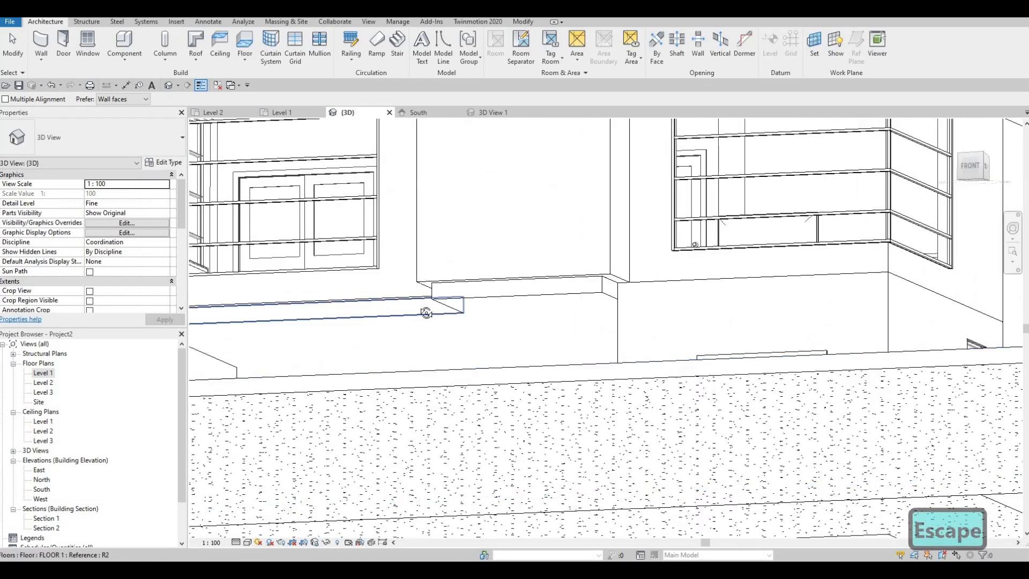
middle_click_drag(548, 436, 490, 308, "shift")
middle_click_drag(351, 430, 354, 354)
scroll(384, 348, "up", 2)
middle_click_drag(505, 363, 513, 357)
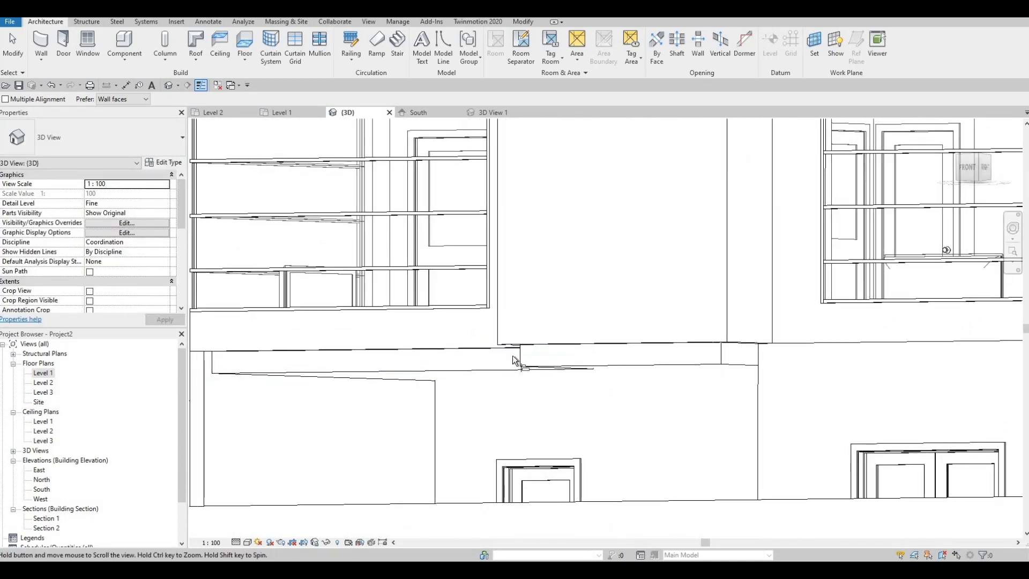
left_click(124, 58)
left_click(128, 105)
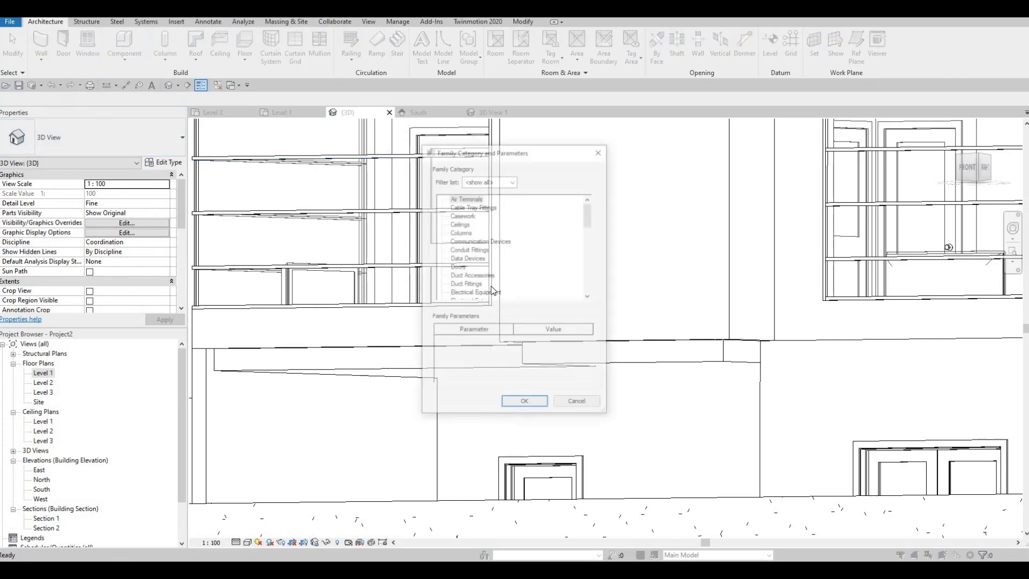
scroll(461, 277, "down", 3)
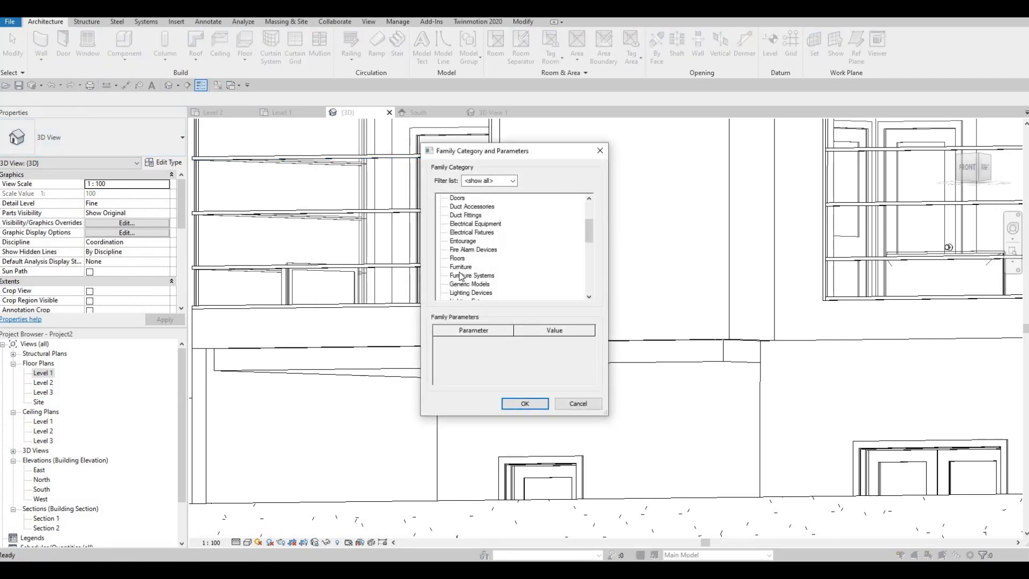
scroll(475, 285, "down", 1)
scroll(464, 252, "down", 1)
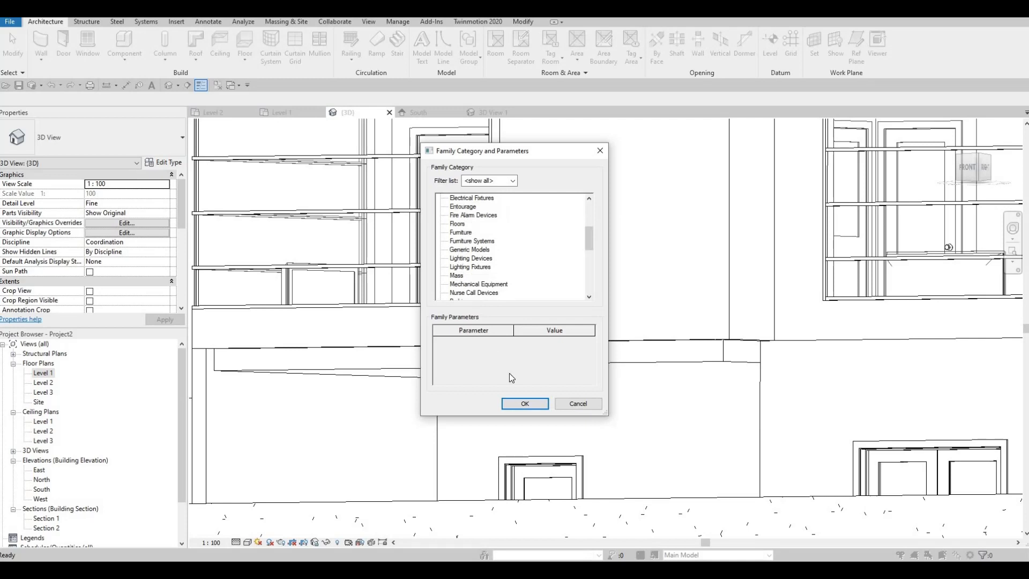
left_click(523, 409)
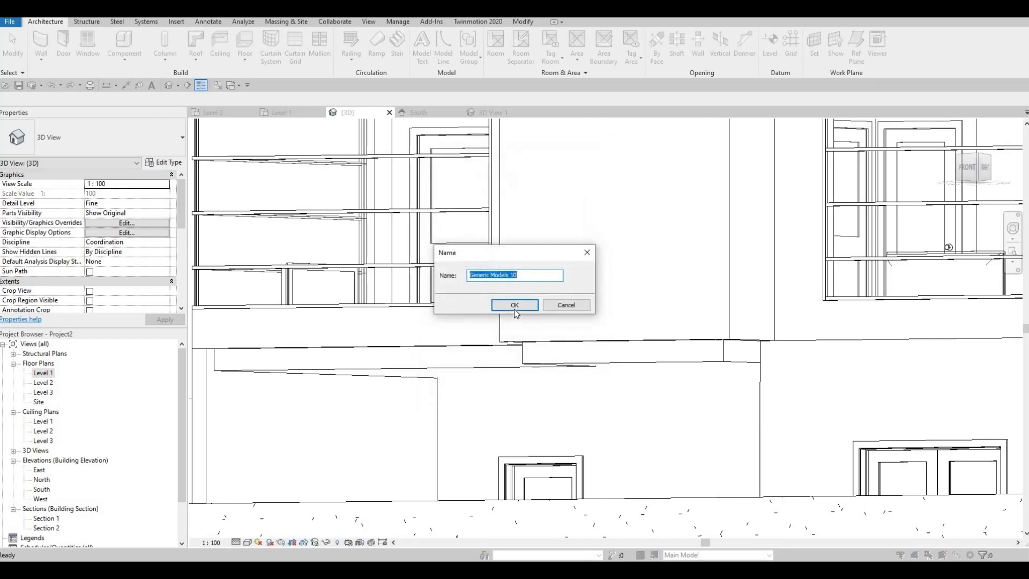
left_click(513, 309)
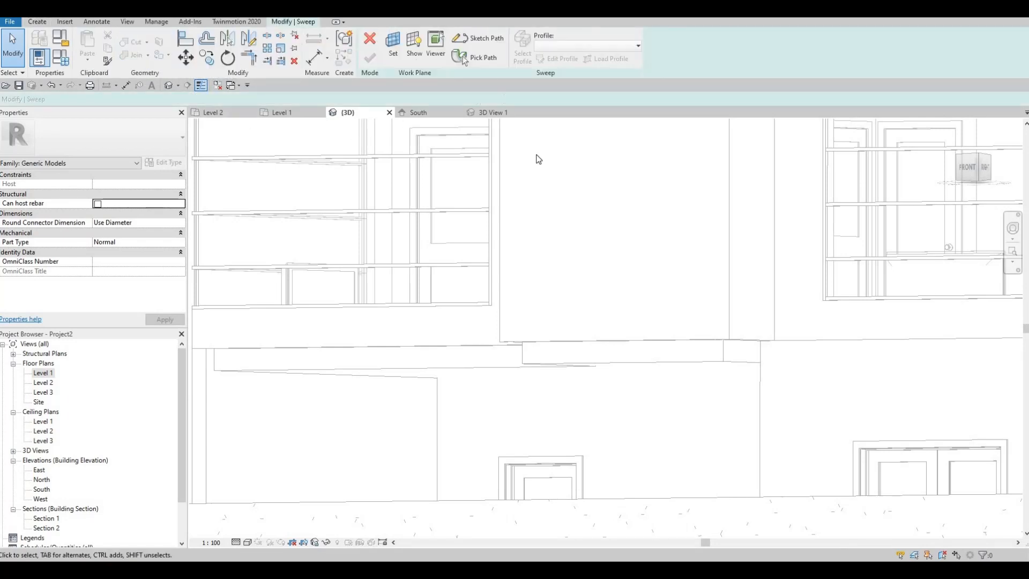
Step: Start a sweep and pick the bottom edges of the projecting upper-floor walls as its path
left_click(476, 57)
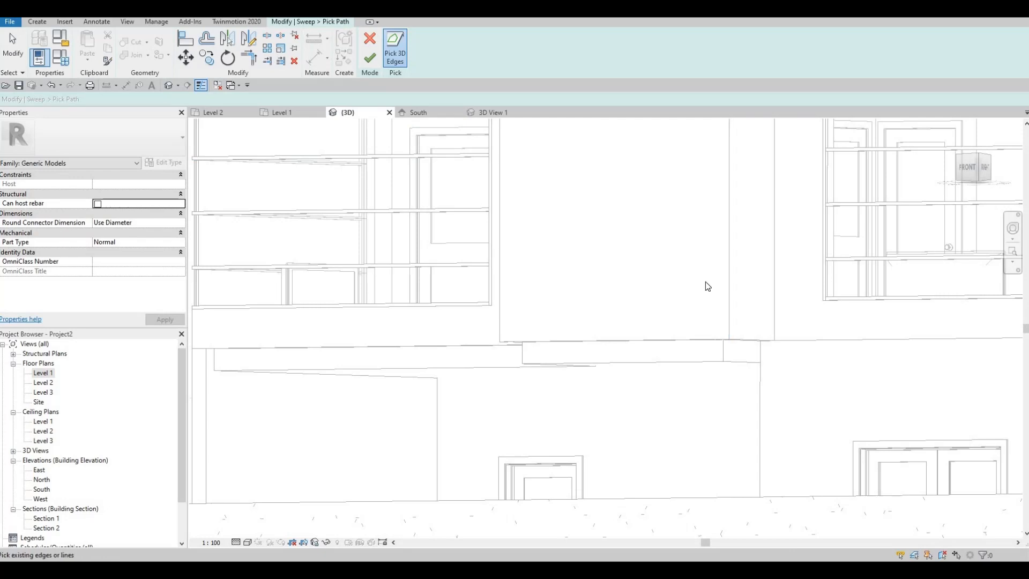
mouse_move(705, 282)
middle_mouse_down("shift")
mouse_move(682, 287)
mouse_move(662, 319)
mouse_move(686, 208)
middle_mouse_up("shift")
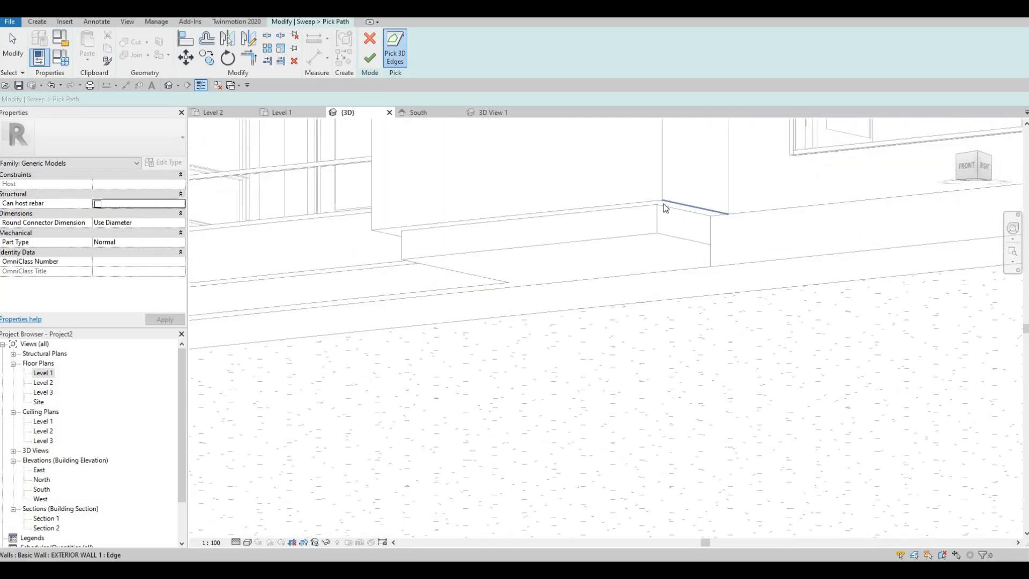
left_click(665, 208)
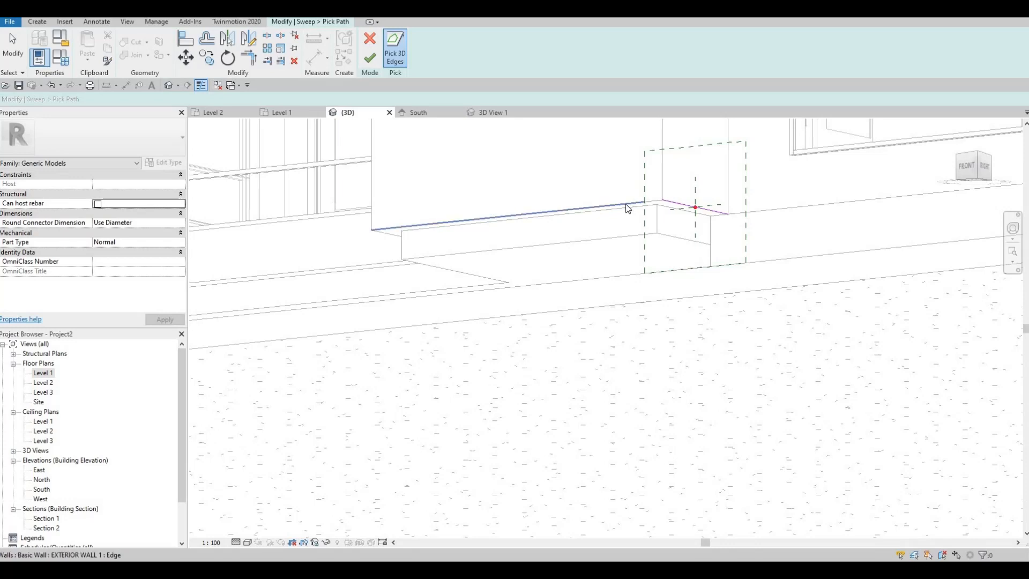
middle_click_drag(662, 276, 693, 308, "shift")
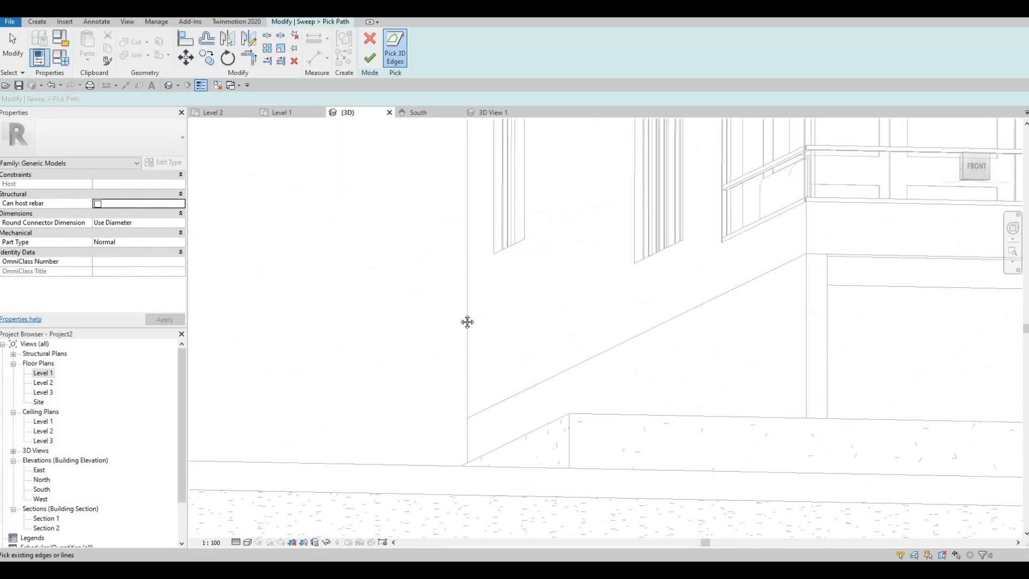
middle_click_drag(468, 322, 547, 336, "shift")
middle_click_drag(818, 363, 538, 356)
middle_click_drag(954, 285, 729, 277)
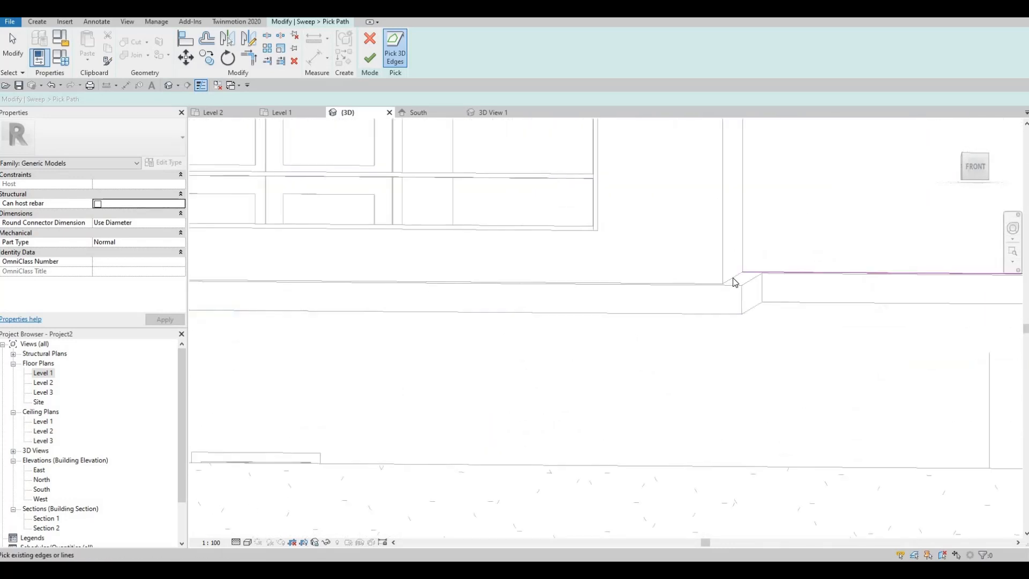
left_click(686, 288)
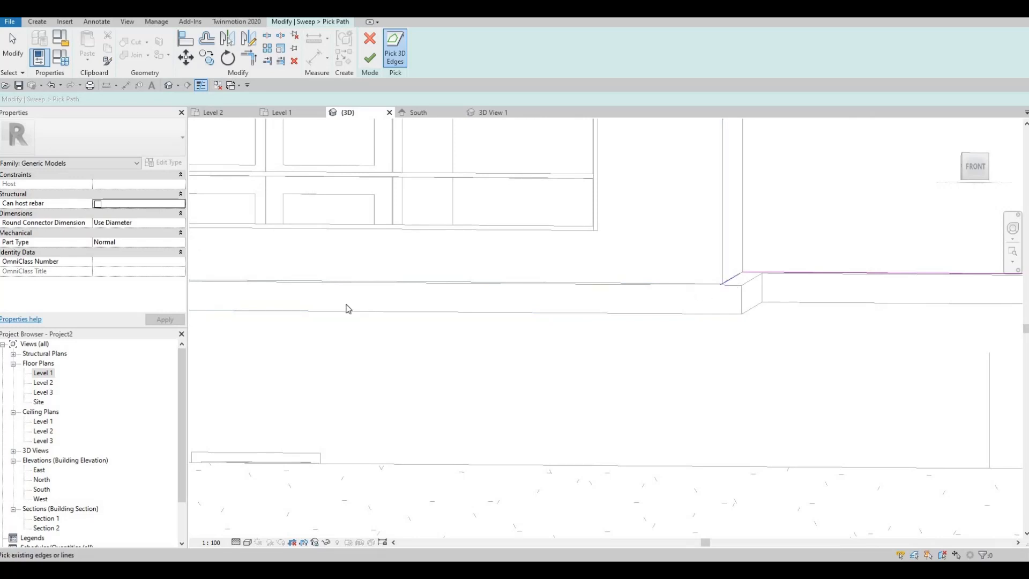
left_click(284, 314)
Step: Replace the sweep path line along the floor edge with one along the upper wall's bottom edge
middle_click_drag(489, 257, 454, 239, "shift")
middle_click_drag(392, 238, 702, 285)
middle_click_drag(991, 284, 616, 268)
scroll(676, 250, "up", 1)
middle_click_drag(680, 278, 650, 415, "shift")
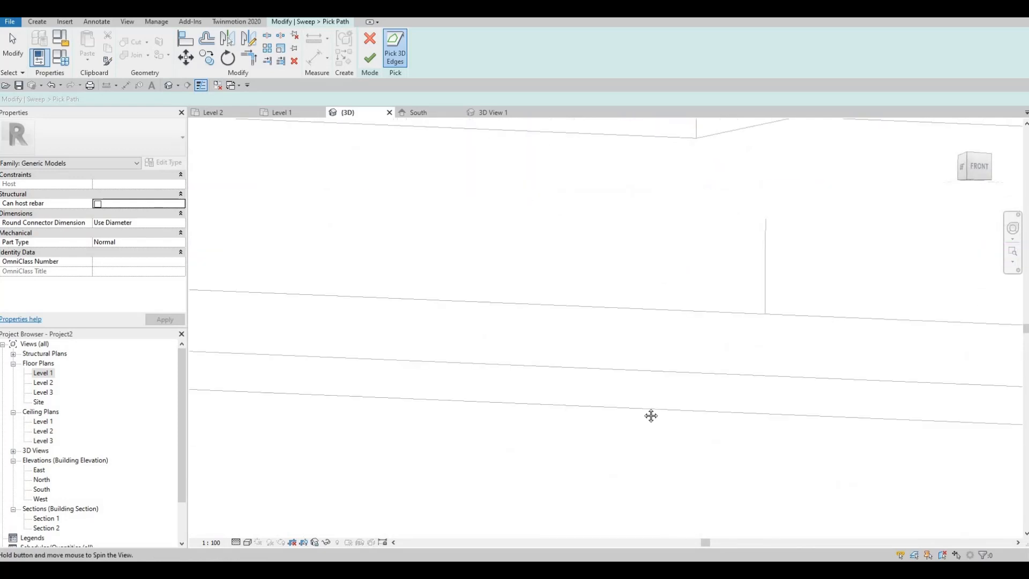
middle_click_drag(658, 254, 625, 406)
middle_click_drag(648, 308, 641, 278, "shift")
middle_click_drag(660, 336, 663, 390, "shift")
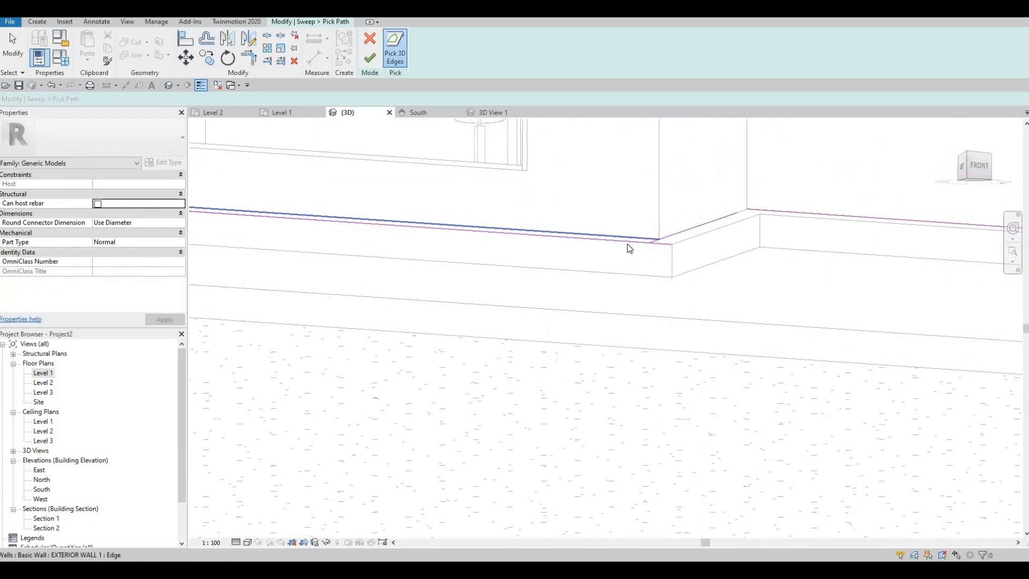
scroll(629, 248, "up", 2)
key("Escape")
key("Escape")
left_click(627, 240)
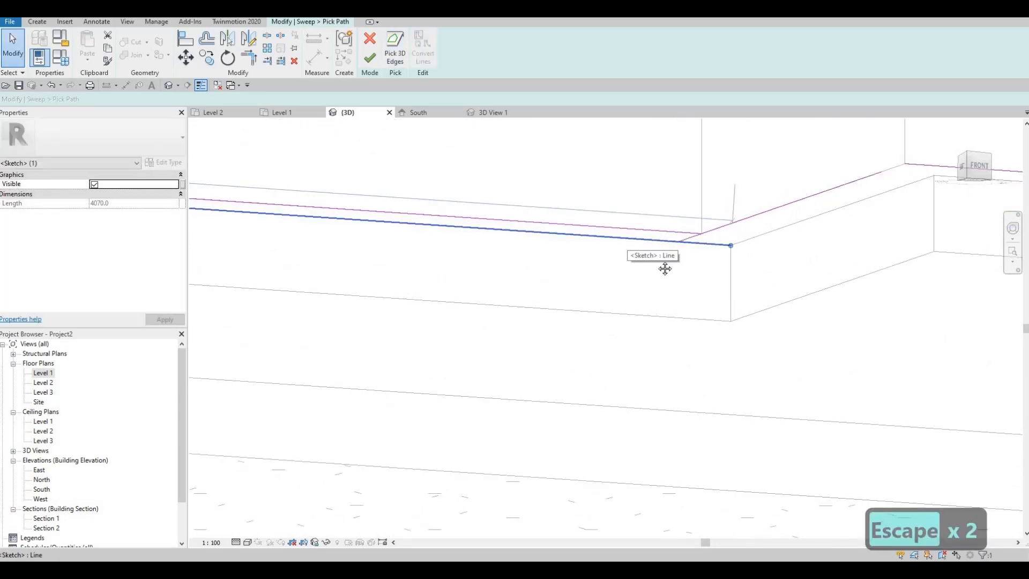
key("Delete")
scroll(659, 263, "down", 2)
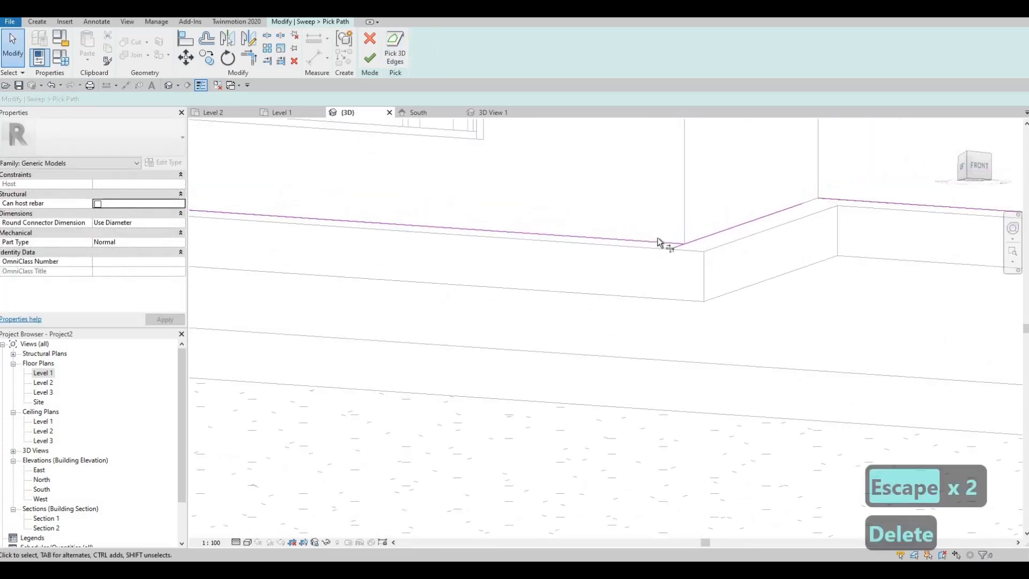
Step: Trim the sweep path lines so they meet at the corners of the projecting wall
key("t")
key("r")
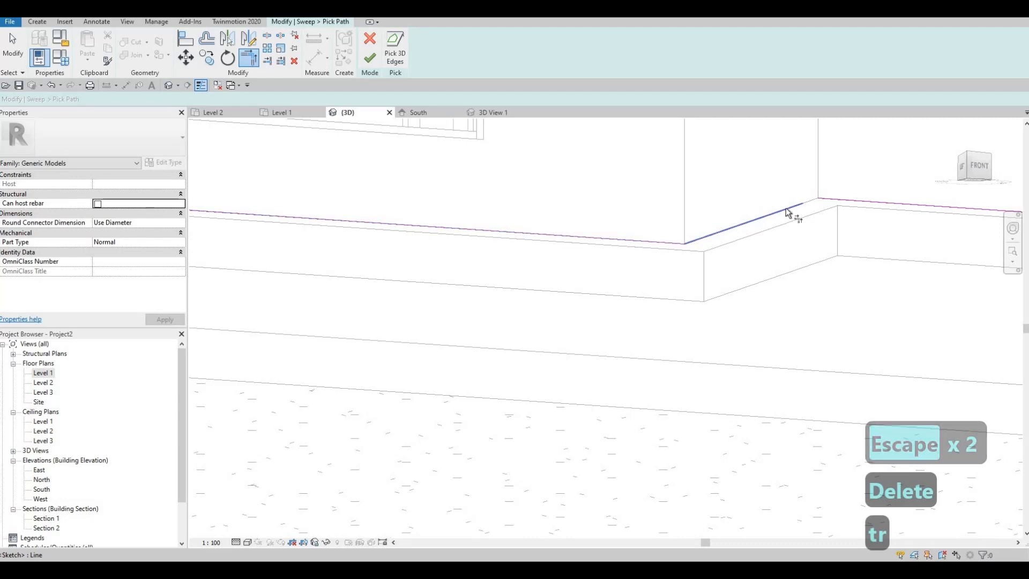
middle_click_drag(659, 298, 657, 311, "shift")
middle_click_drag(206, 156, 399, 253)
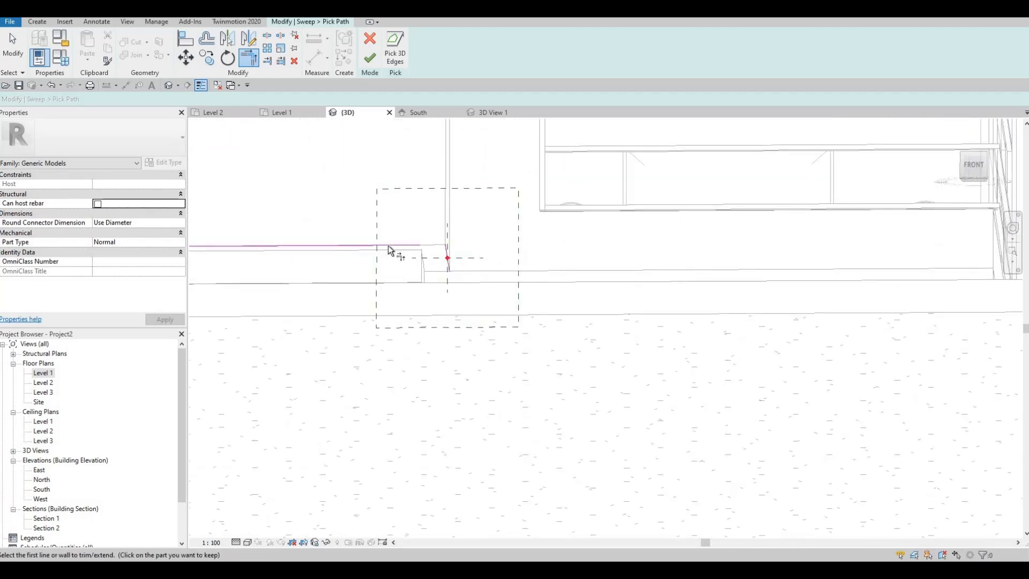
left_click(388, 246)
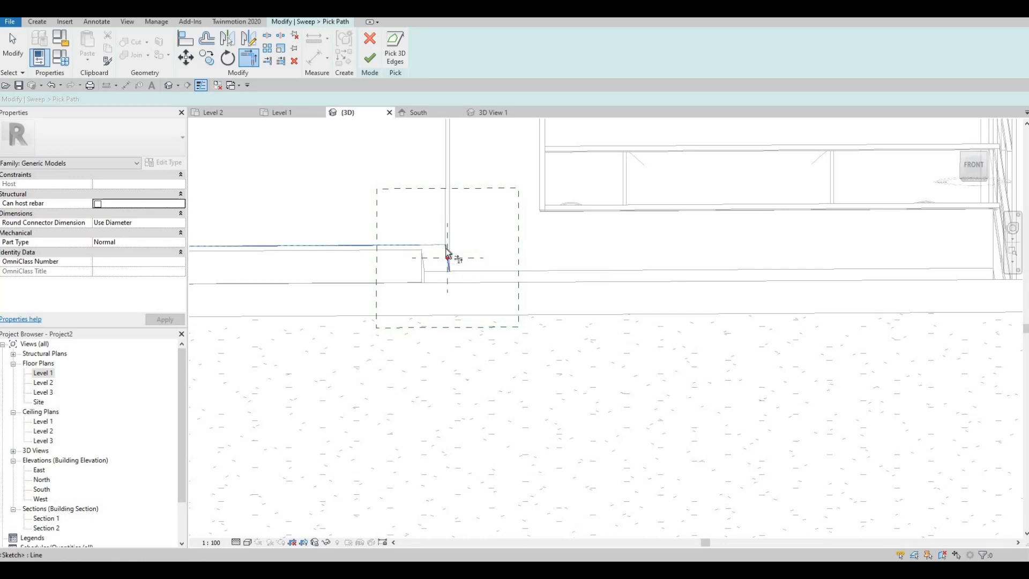
left_click(447, 269)
Step: Open the South elevation, finish the sweep path and start editing the sweep's profile
middle_click_drag(458, 322, 493, 311, "shift")
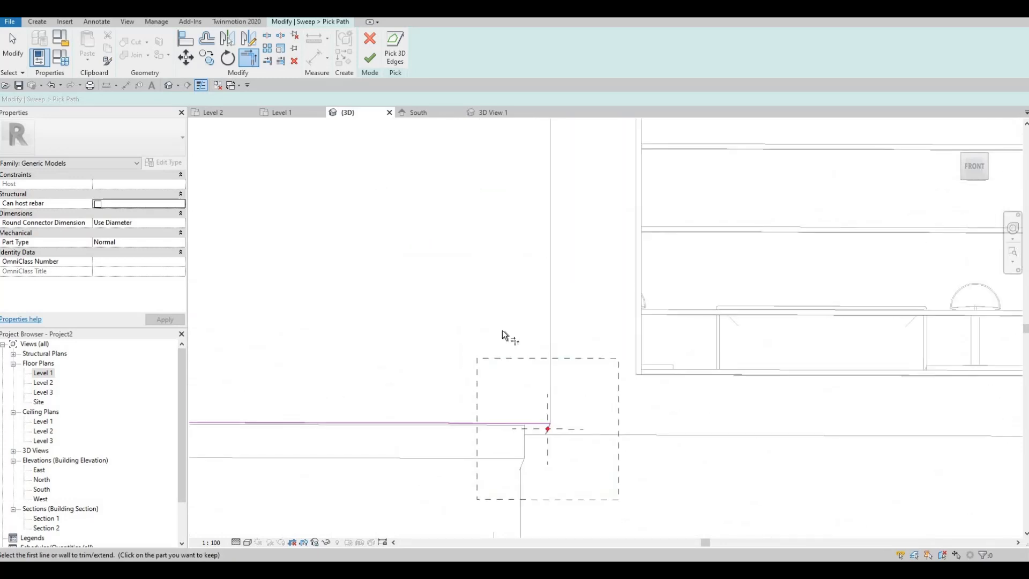
scroll(520, 383, "up", 2)
middle_click_drag(519, 383, 463, 229)
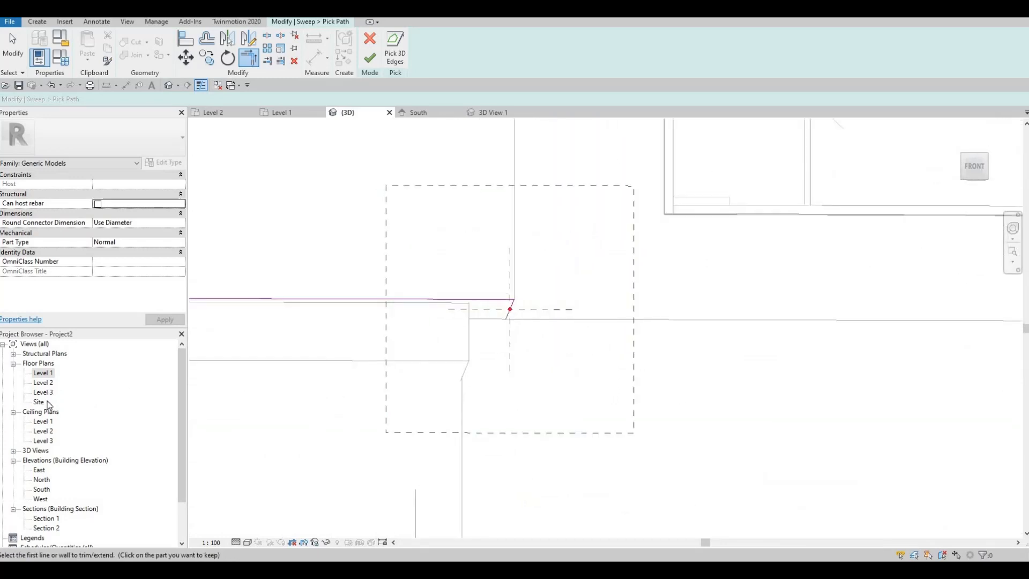
double_click(41, 489)
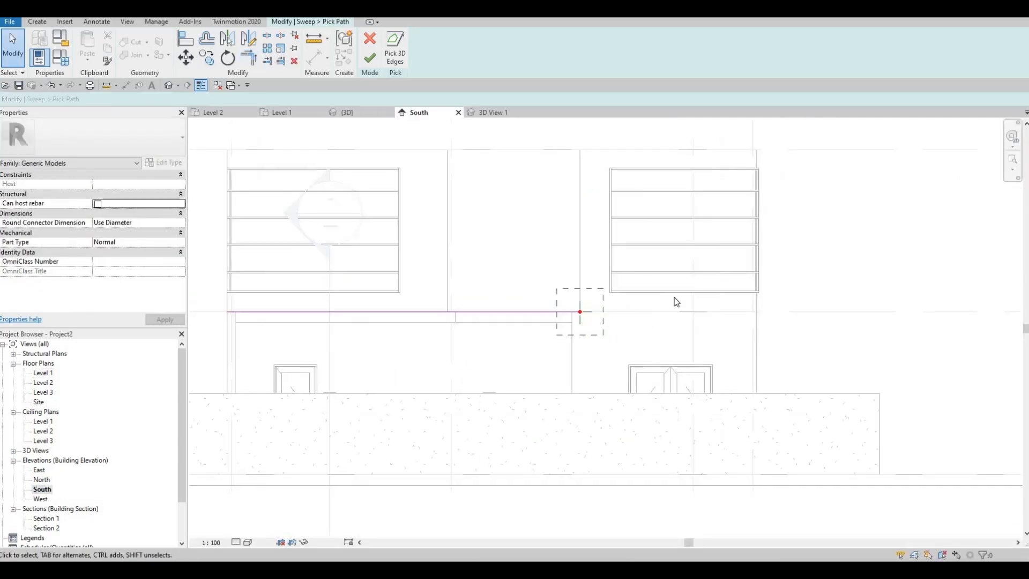
scroll(664, 294, "up", 3)
scroll(650, 291, "up", 2)
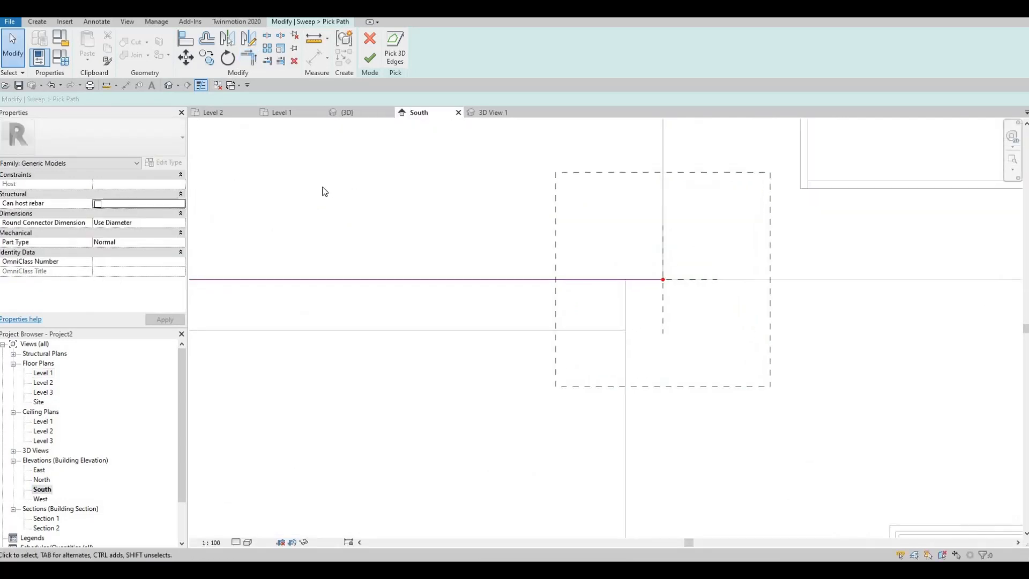
left_click(370, 57)
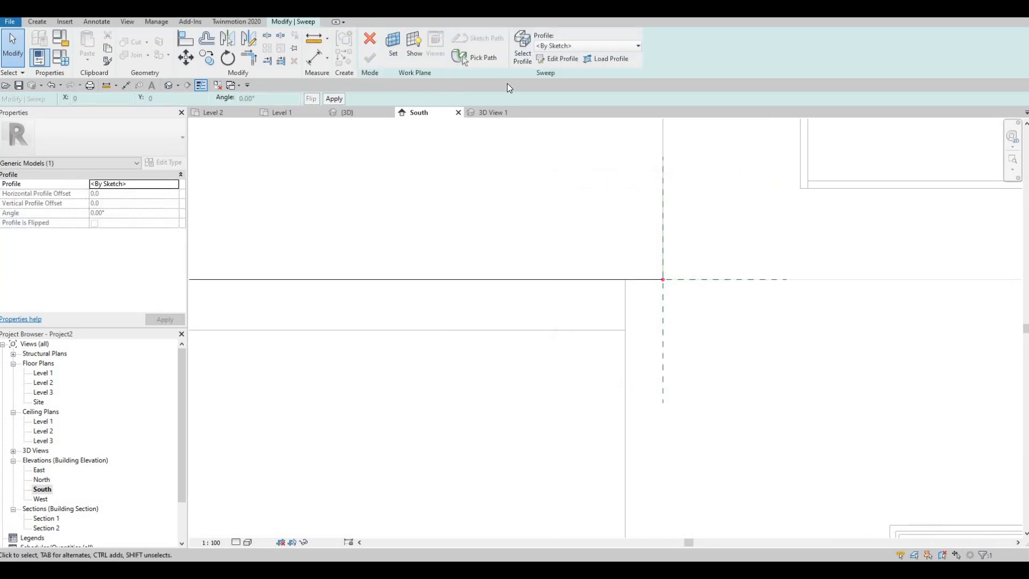
left_click(557, 58)
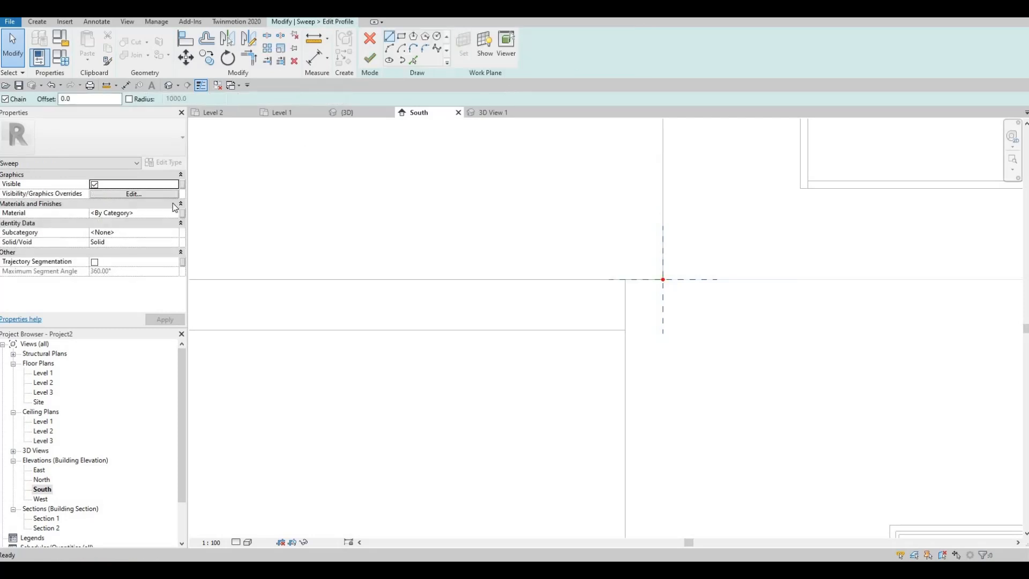
Step: Search the project materials for clad and assign Clad - White to the sweep
left_click(171, 212)
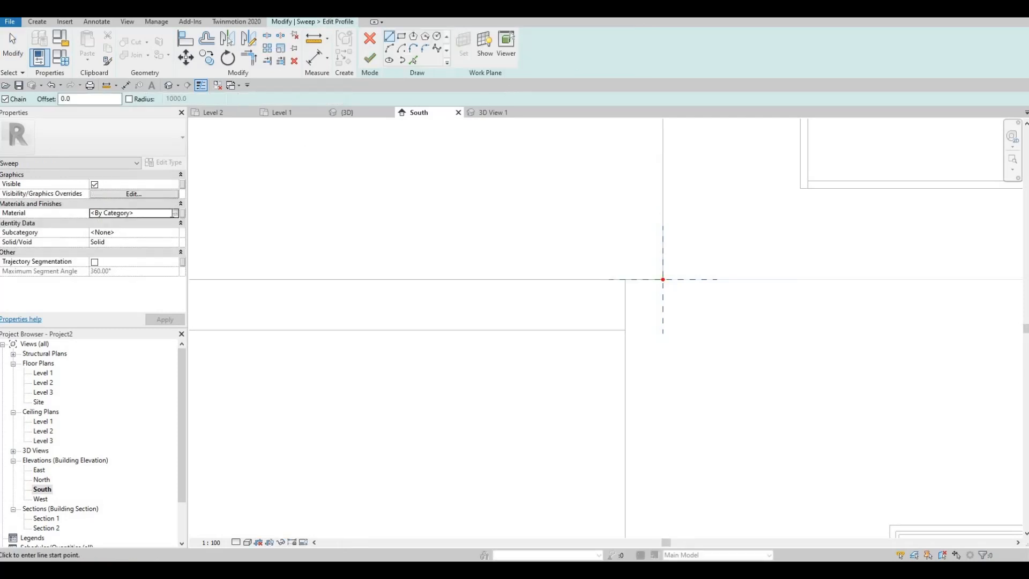
left_click(174, 213)
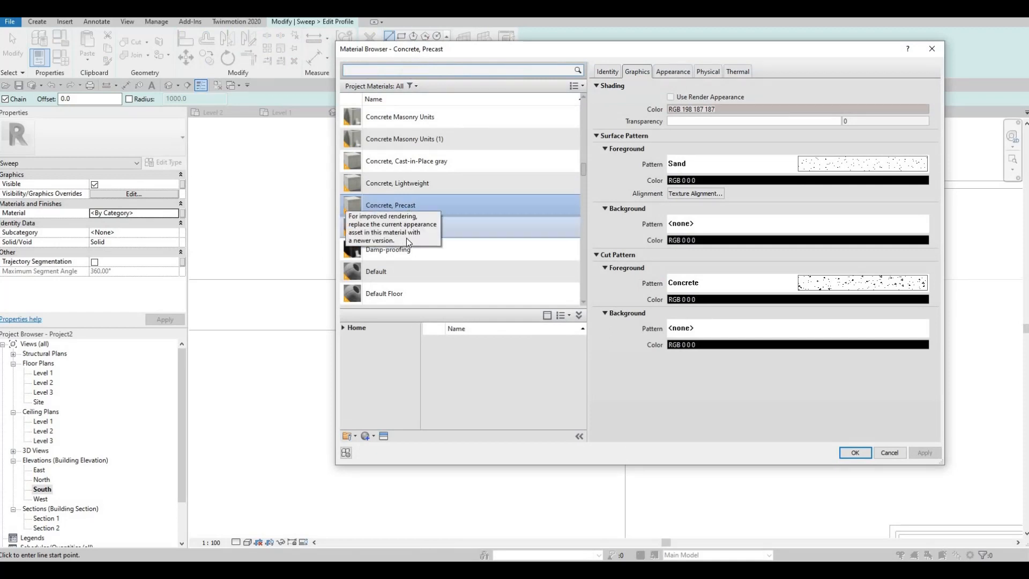
left_click(434, 224)
scroll(431, 226, "down", 8)
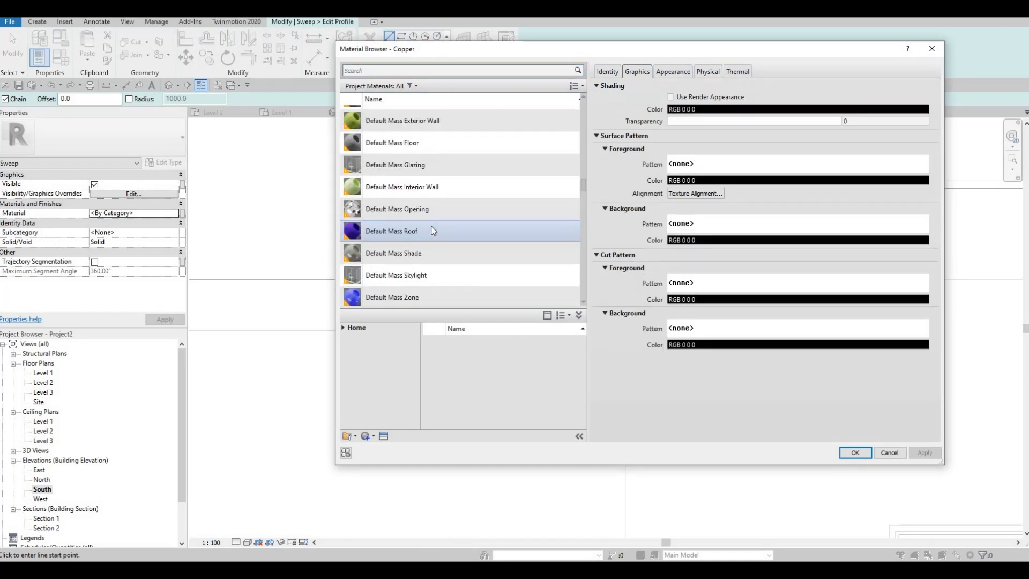
scroll(431, 226, "down", 5)
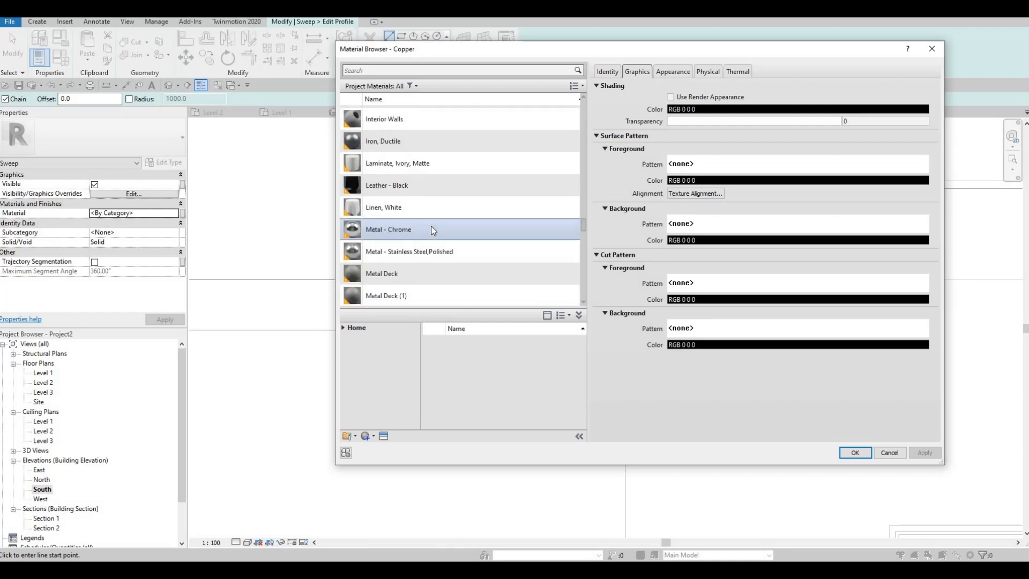
scroll(431, 226, "up", 7)
left_click(418, 66)
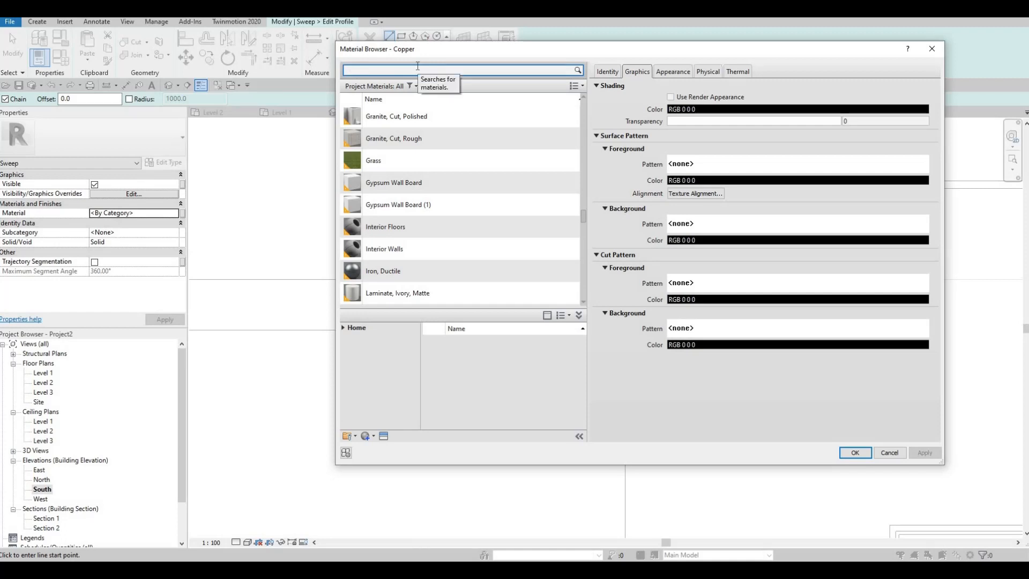
type("clad")
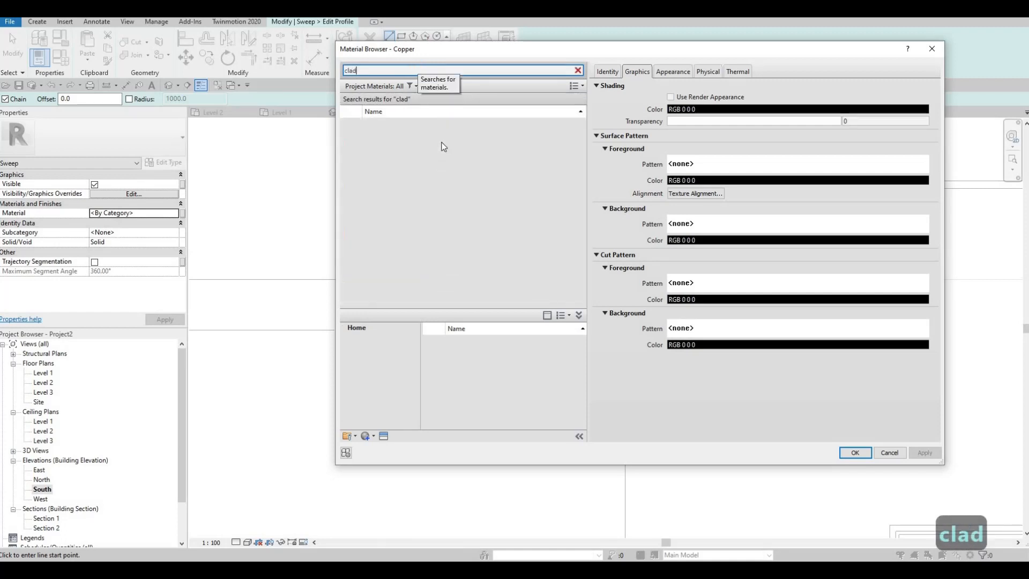
left_click(855, 452)
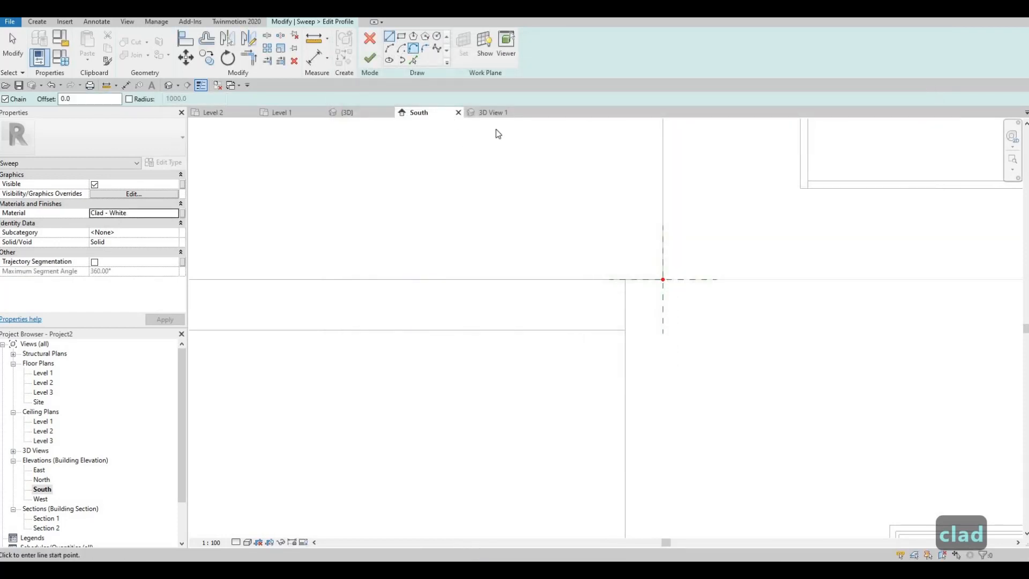
Step: Sketch a rectangular sweep profile from the path's reference point to the lower wall's corner, and finish the sweep and in-place model
left_click(401, 37)
left_click(663, 279)
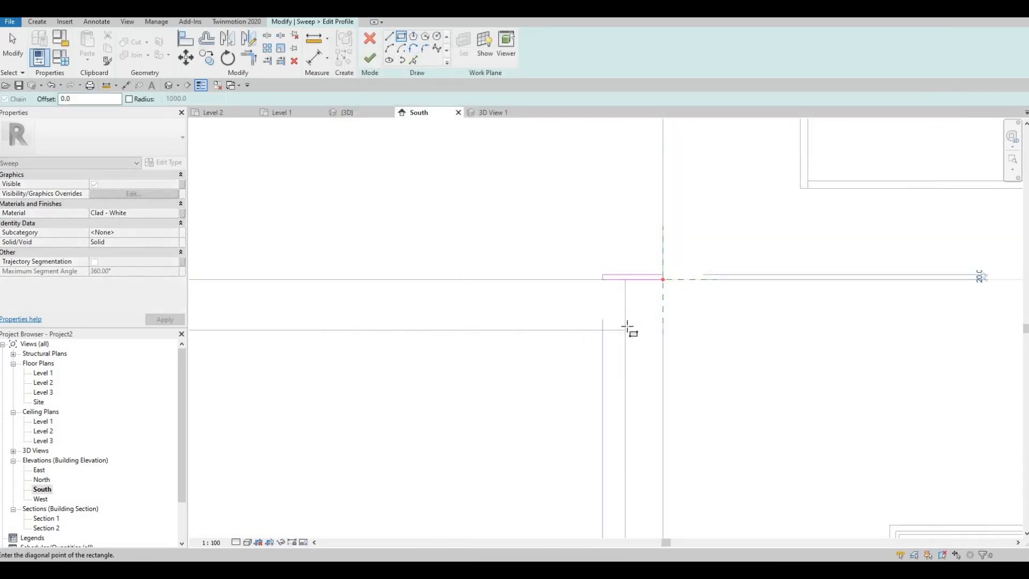
left_click(626, 330)
key("Escape")
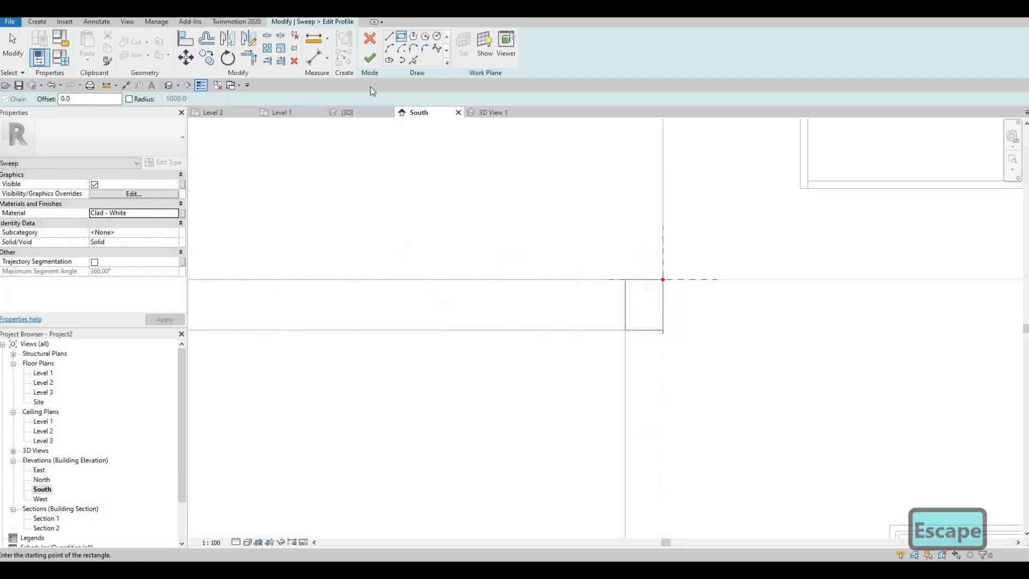
left_click(370, 57)
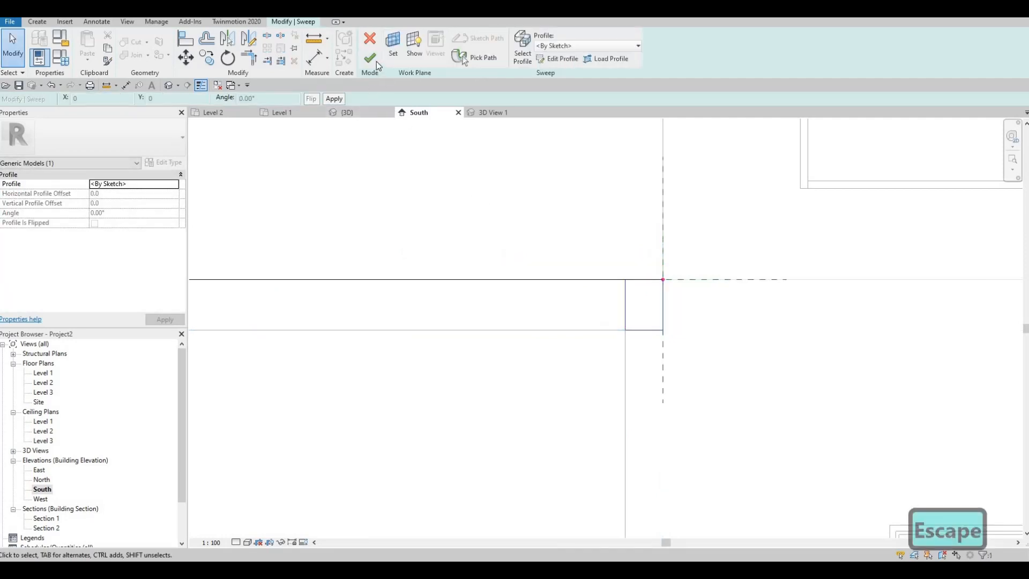
left_click(376, 61)
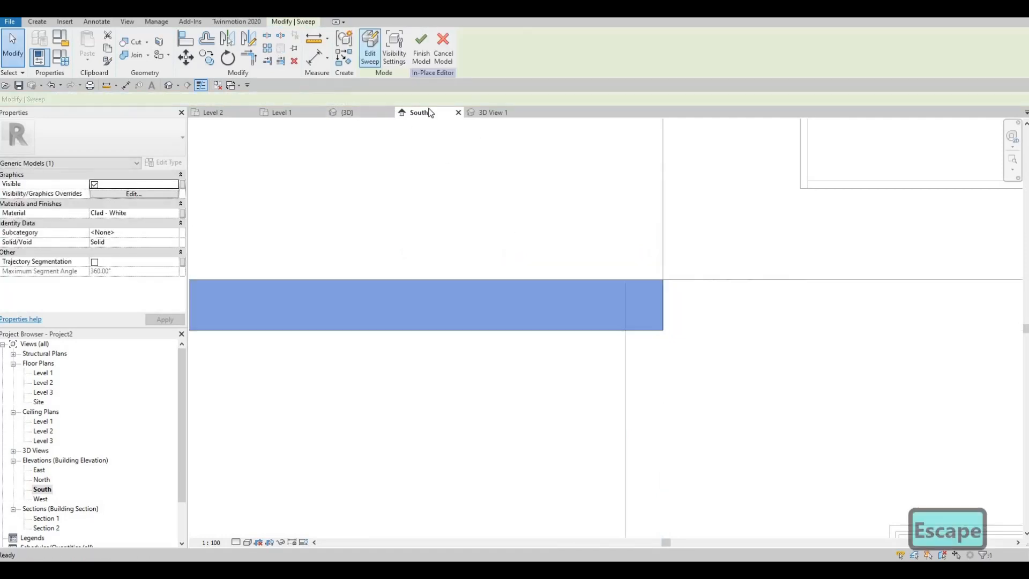
left_click(418, 59)
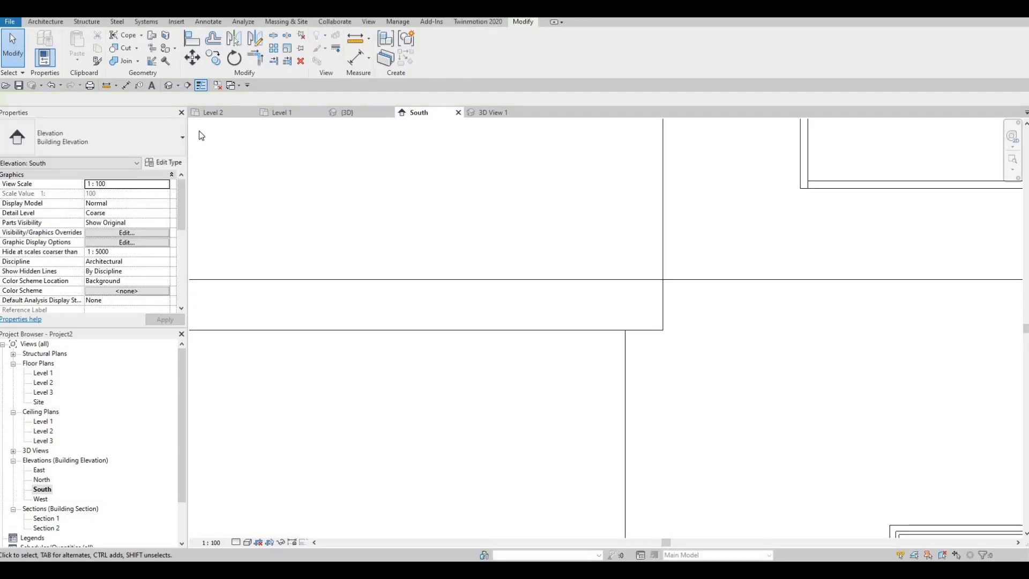
Step: Examine the cladding sweep in the 3D view along the front and side of the upper floor
left_click(168, 86)
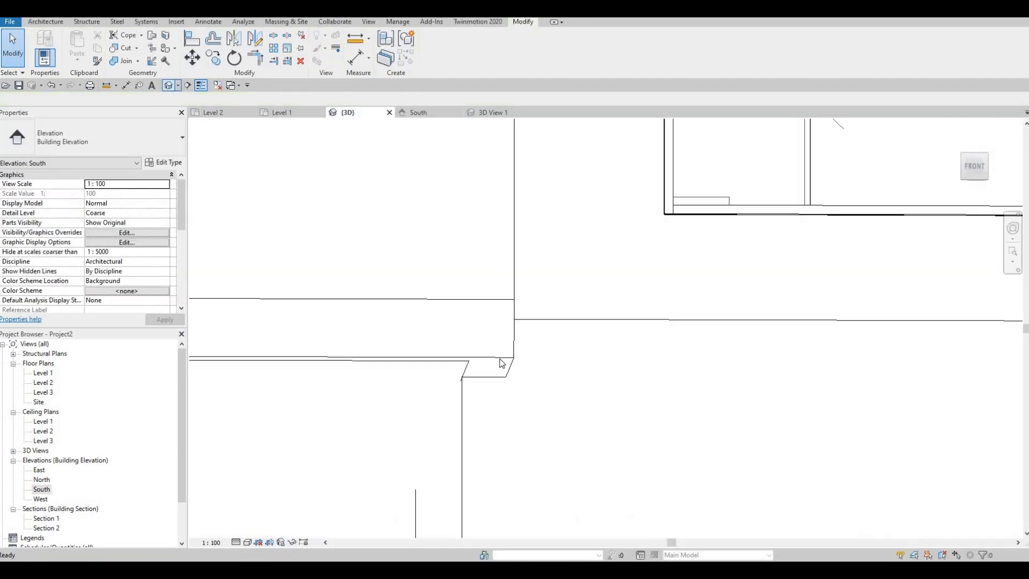
middle_click_drag(401, 403, 293, 393, "shift")
middle_click_drag(947, 264, 827, 295)
scroll(816, 290, "down", 4)
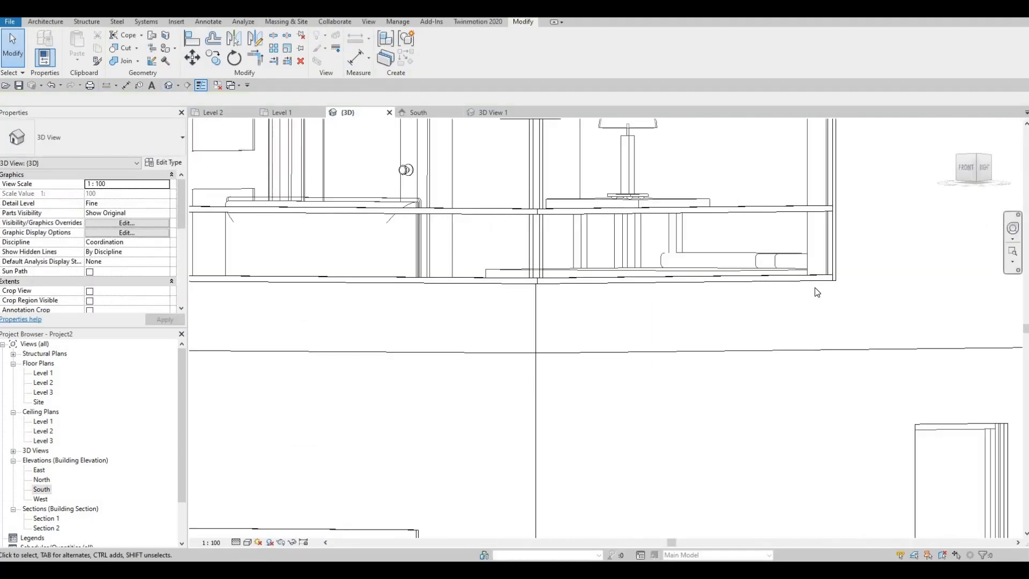
middle_click_drag(509, 349, 607, 334)
scroll(588, 328, "down", 2)
middle_click_drag(781, 363, 671, 379, "shift")
scroll(600, 300, "down", 1)
key("Escape")
scroll(601, 301, "up", 2)
key("Escape")
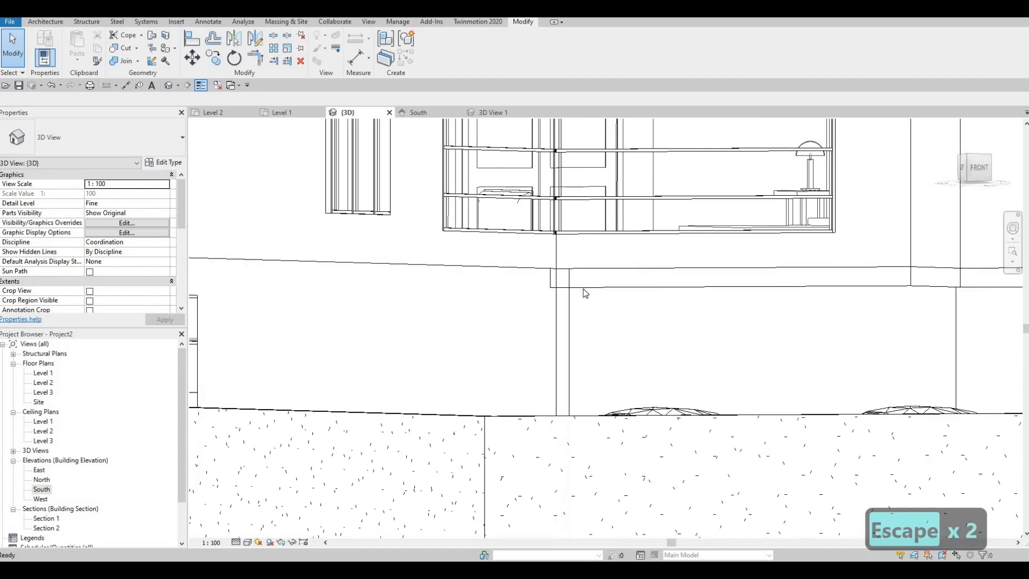
Step: Inspect how the end of the cladding sweep meets the lower exterior wall at the building's left front corner
left_click(575, 283)
middle_click_drag(487, 335, 608, 266, "shift")
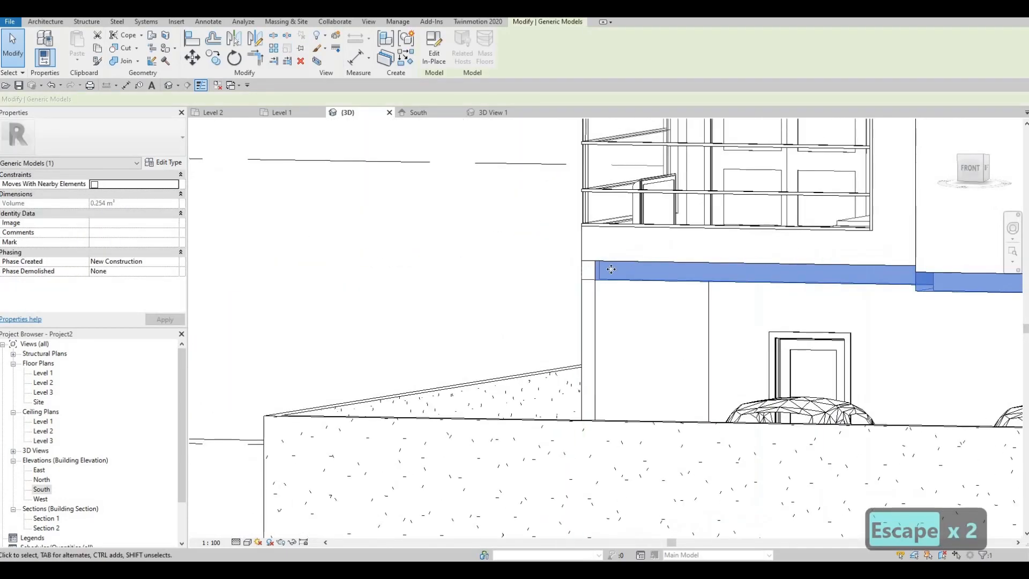
scroll(680, 274, "up", 2)
middle_click_drag(719, 290, 629, 328, "shift")
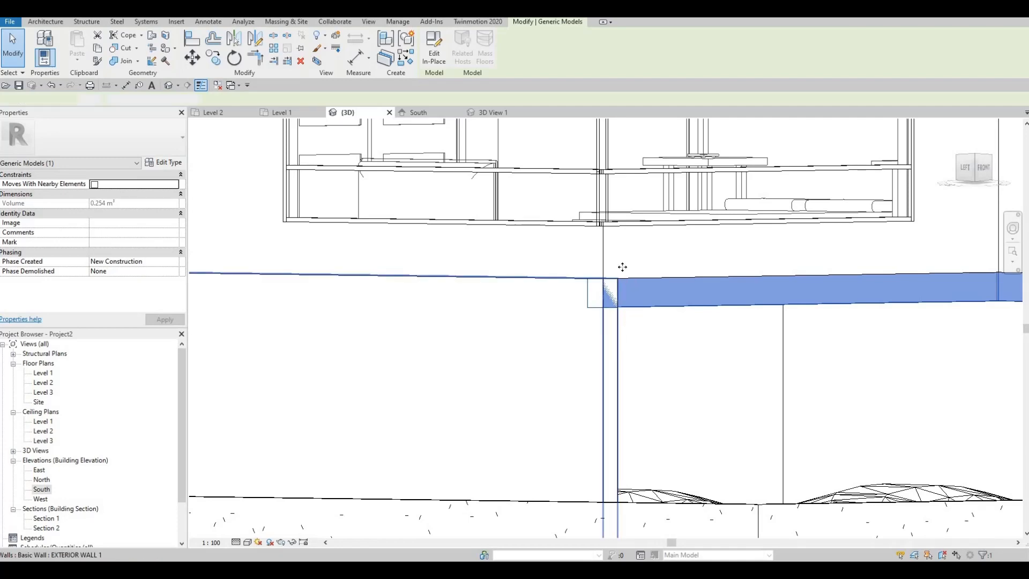
middle_click_drag(622, 267, 635, 207)
left_click(606, 240)
scroll(606, 240, "down", 2)
scroll(606, 240, "up", 2)
key("Escape")
key("Escape")
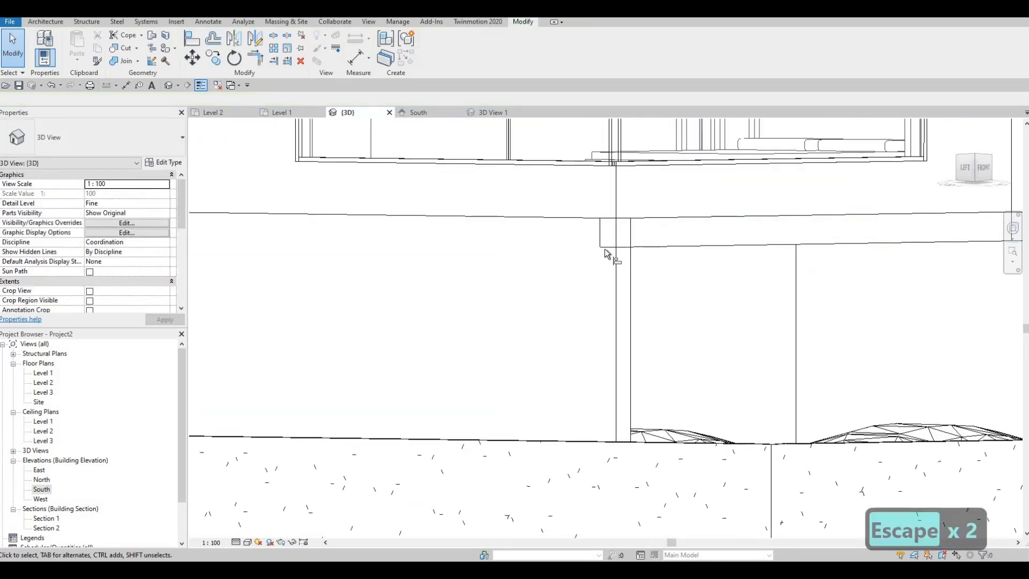
Step: Align the lower exterior wall's outer face at the left front corner with the end face of the cladding sweep
key("a")
key("l")
middle_click_drag(683, 303, 857, 260, "shift")
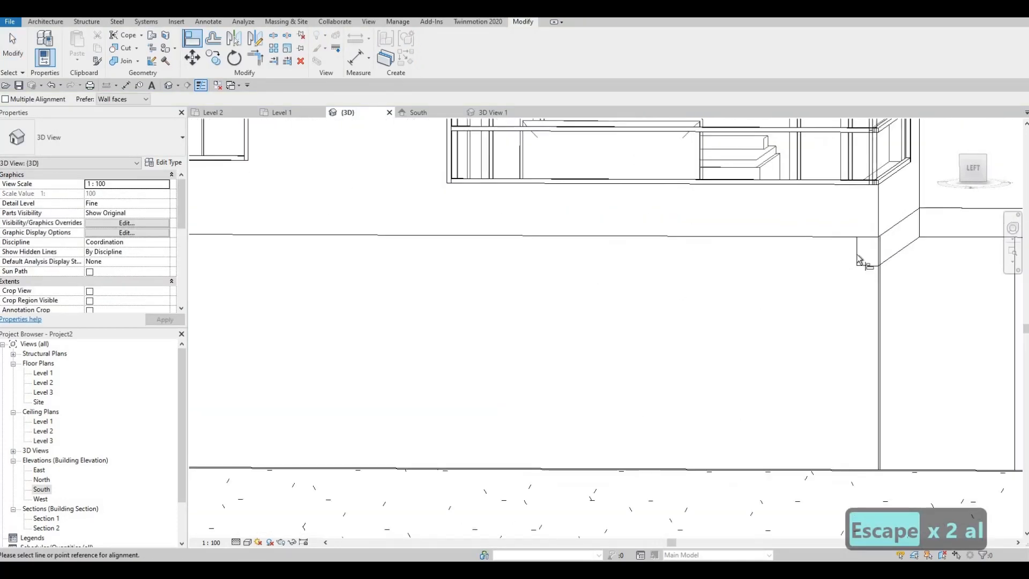
key("Tab")
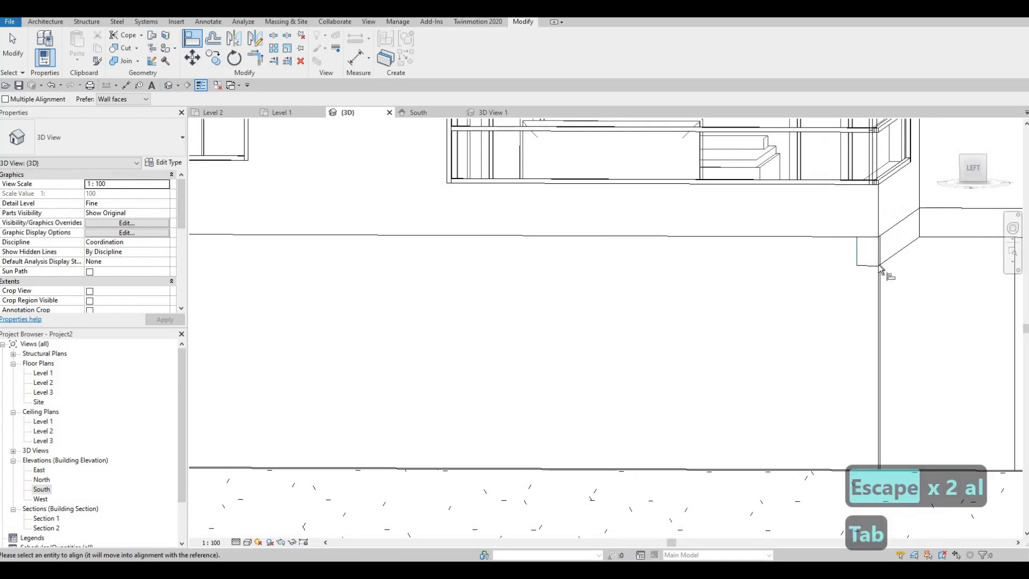
left_click(880, 271)
middle_click_drag(709, 285, 689, 286, "shift")
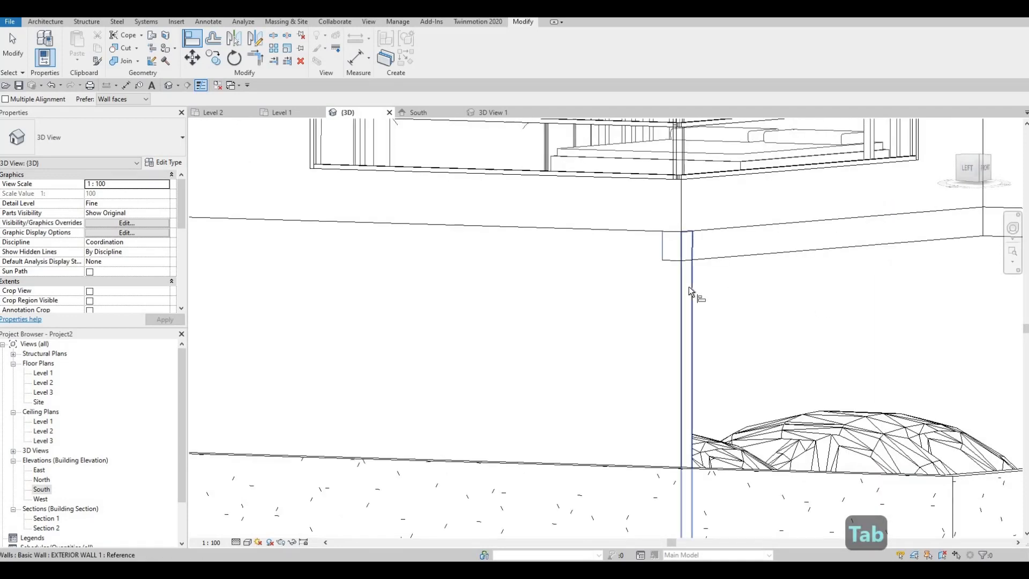
key("Tab")
key("Escape")
Step: Examine the front facade, its projecting upper wall and the cladding band in 3D
middle_click_drag(763, 287, 616, 316, "shift")
scroll(640, 285, "down", 1)
scroll(640, 295, "down", 2)
middle_click_drag(616, 316, 551, 334, "shift")
scroll(755, 241, "down", 1)
middle_click_drag(755, 242, 682, 158)
scroll(617, 293, "up", 3)
scroll(628, 291, "down", 4)
scroll(559, 323, "up", 2)
scroll(696, 315, "down", 1)
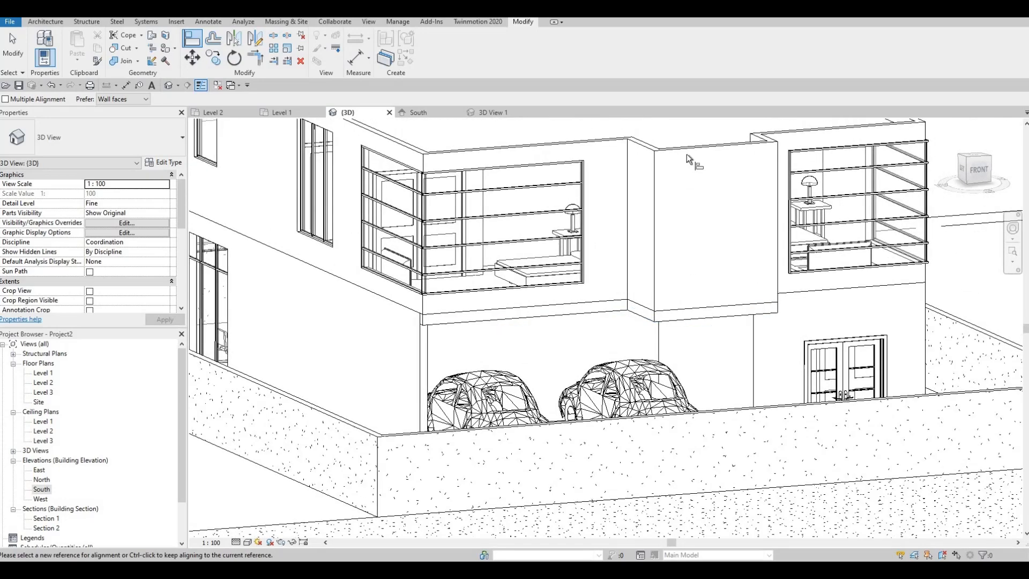
Step: Start the Paint tool and choose Oak Flooring from the project materials
left_click(175, 50)
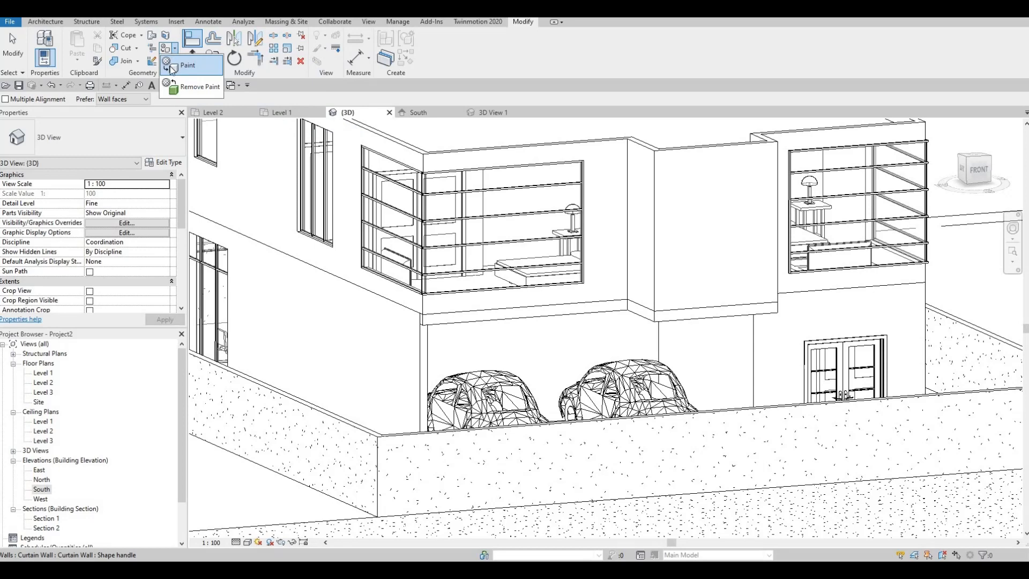
left_click(176, 65)
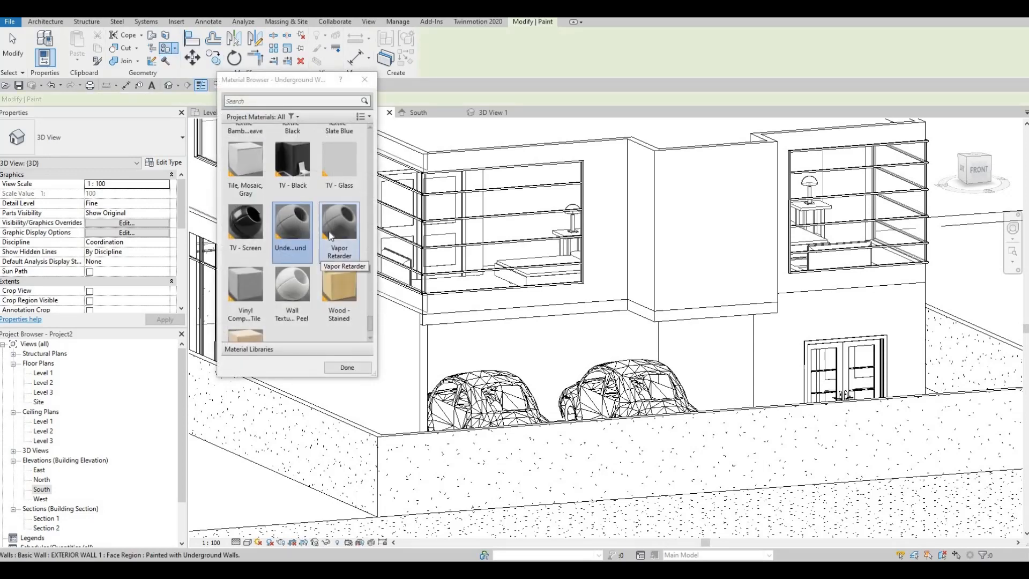
scroll(328, 235, "up", 8)
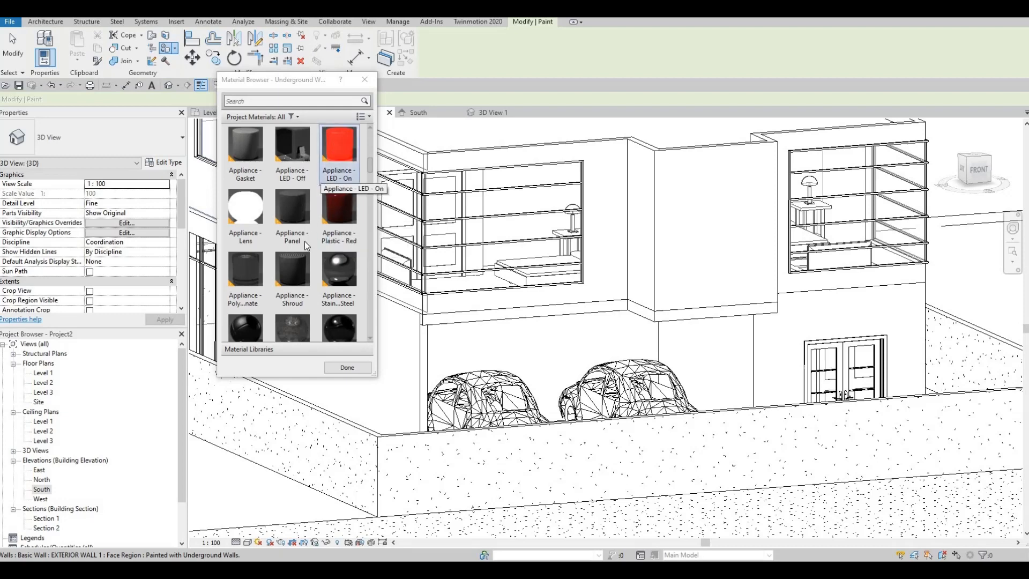
scroll(303, 243, "up", 5)
scroll(309, 256, "down", 6)
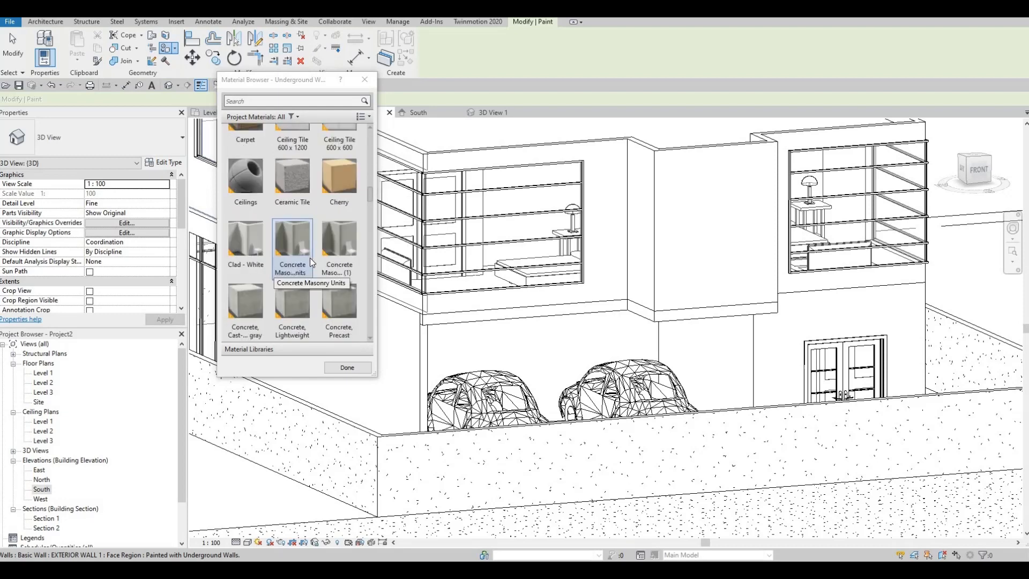
scroll(311, 263, "up", 4)
scroll(361, 265, "down", 7)
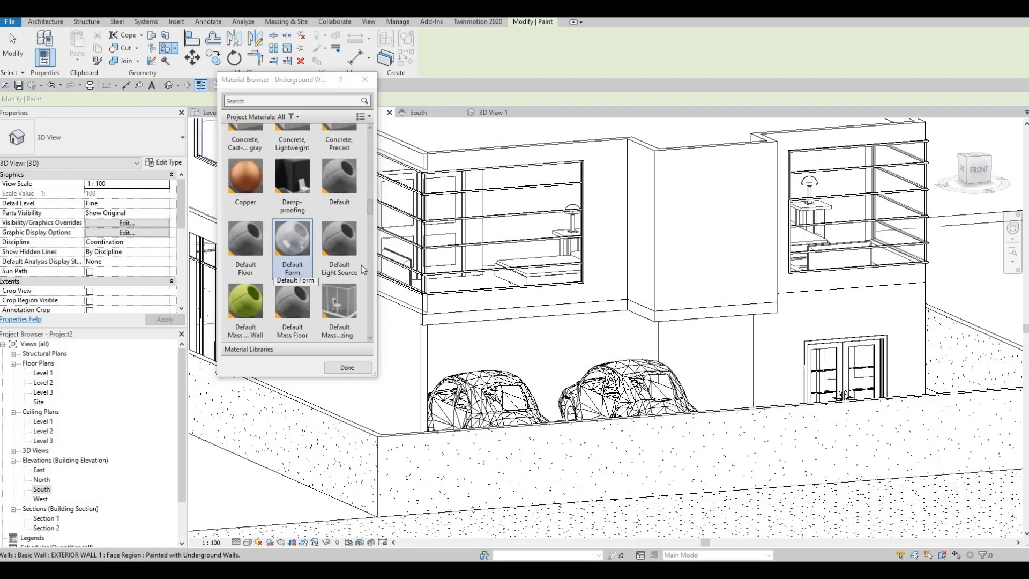
scroll(362, 269, "down", 4)
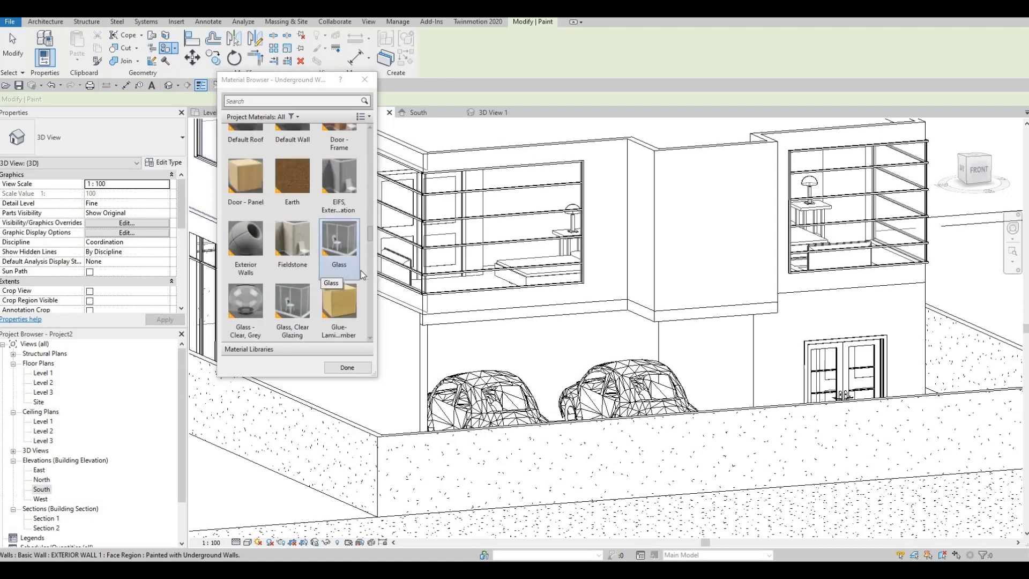
scroll(361, 275, "up", 4)
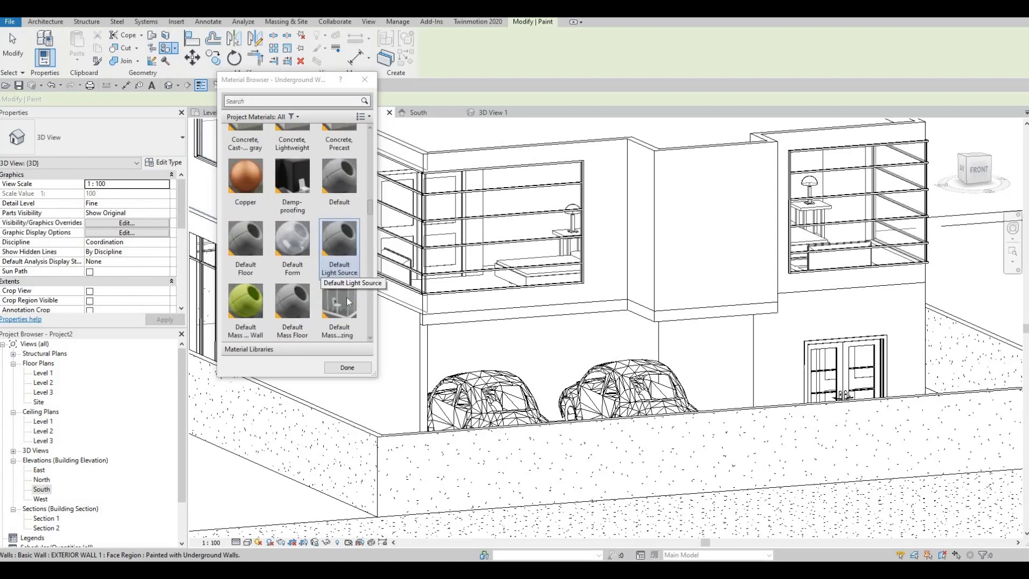
scroll(346, 301, "down", 4)
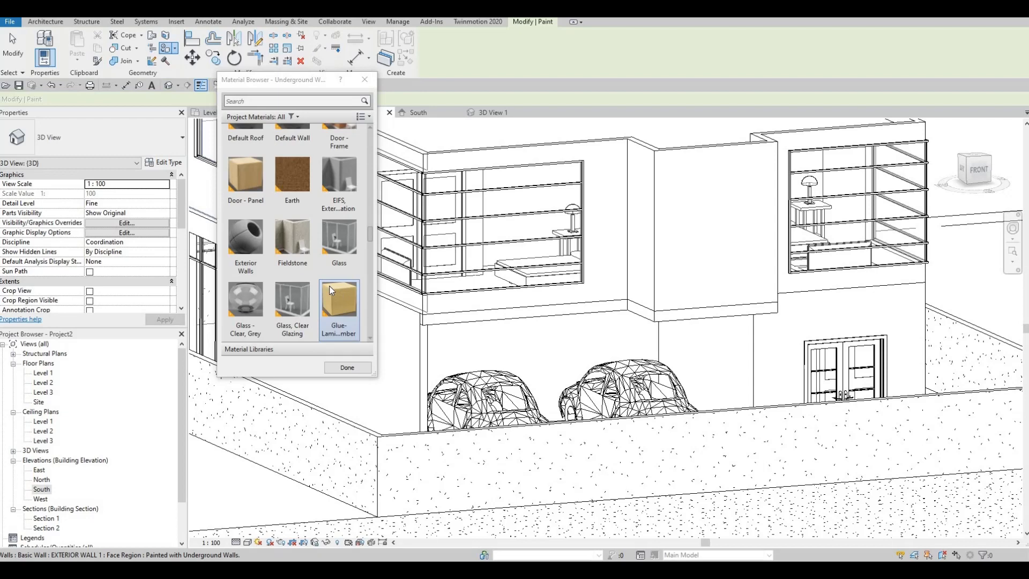
scroll(329, 285, "down", 5)
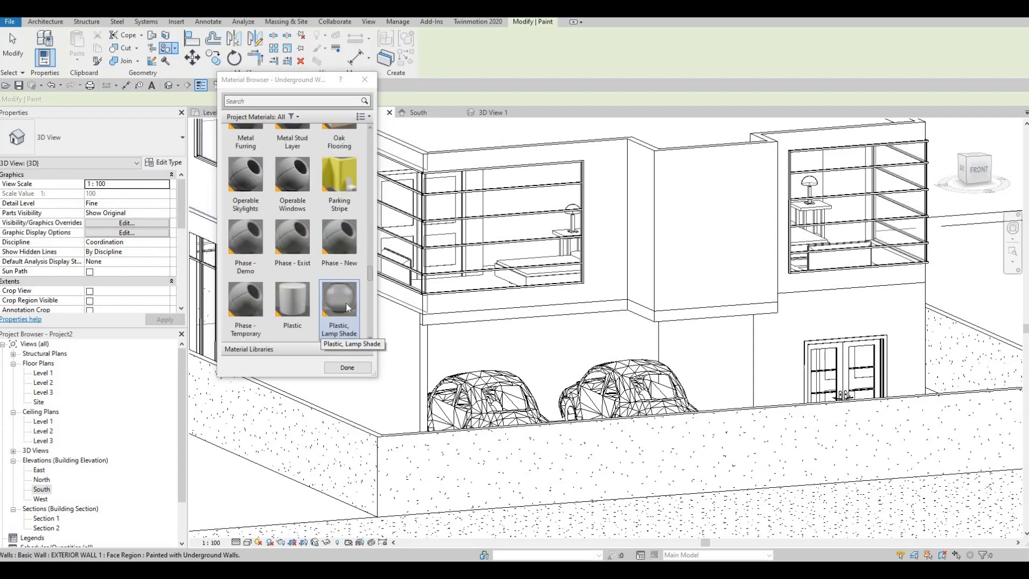
scroll(346, 306, "up", 3)
left_click(343, 303)
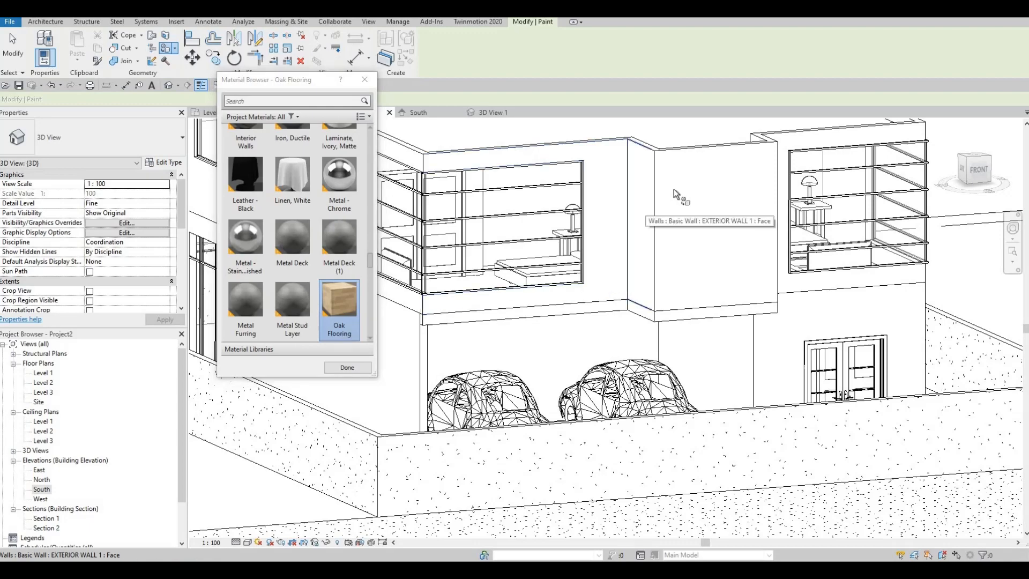
Step: Paint the front and side faces of the projecting upper wall with Oak Flooring and close the Paint tool
left_click(744, 239)
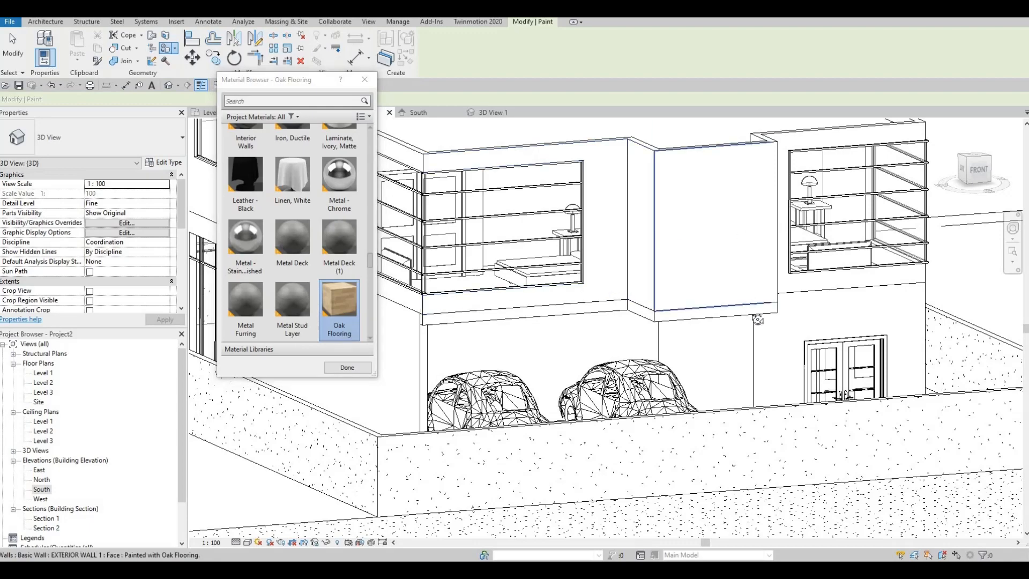
mouse_move(758, 320)
middle_mouse_down("shift")
mouse_move(664, 283)
mouse_move(728, 258)
mouse_move(693, 299)
middle_mouse_up("shift")
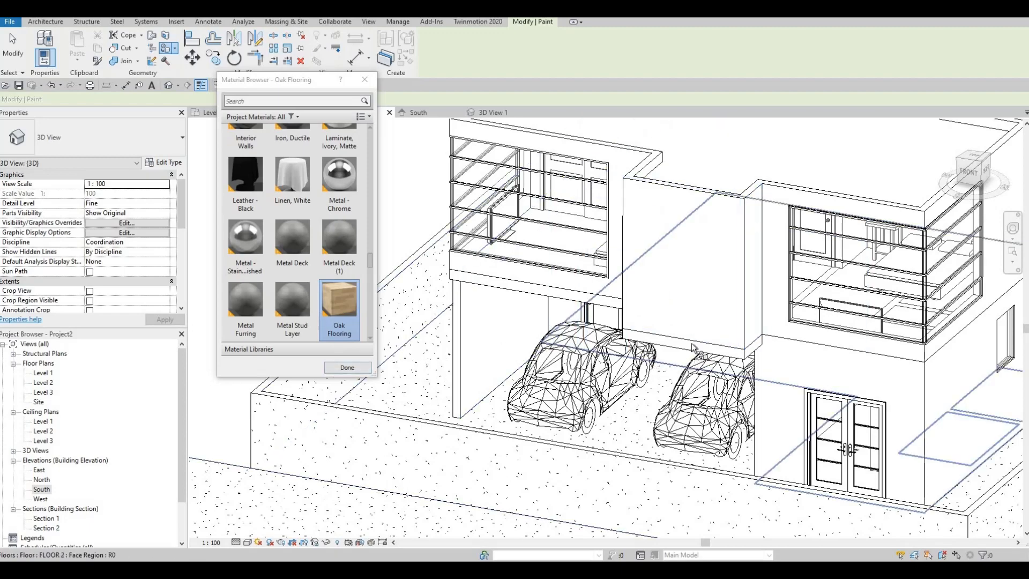
middle_click_drag(680, 343, 655, 192, "shift")
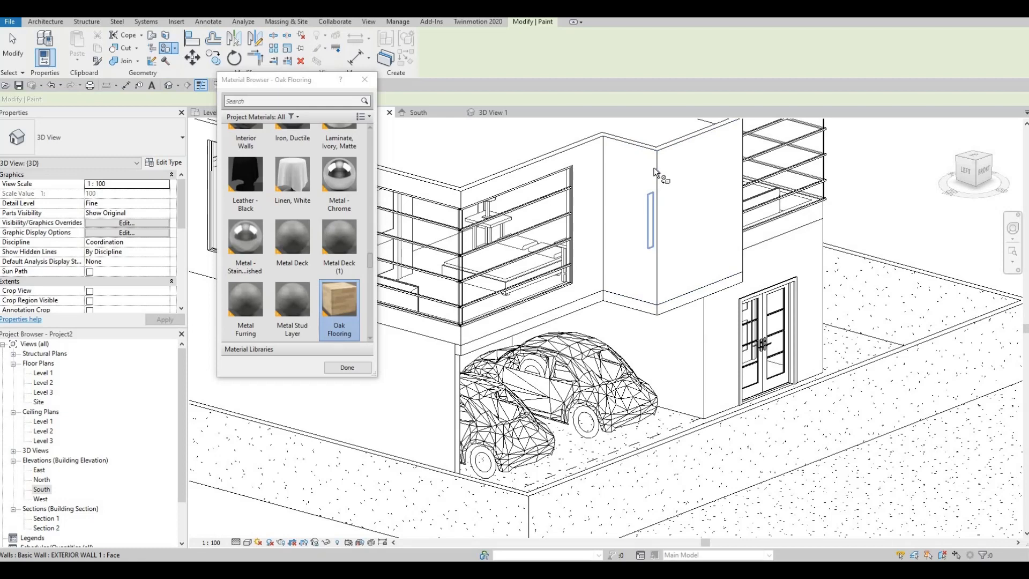
left_click(654, 170)
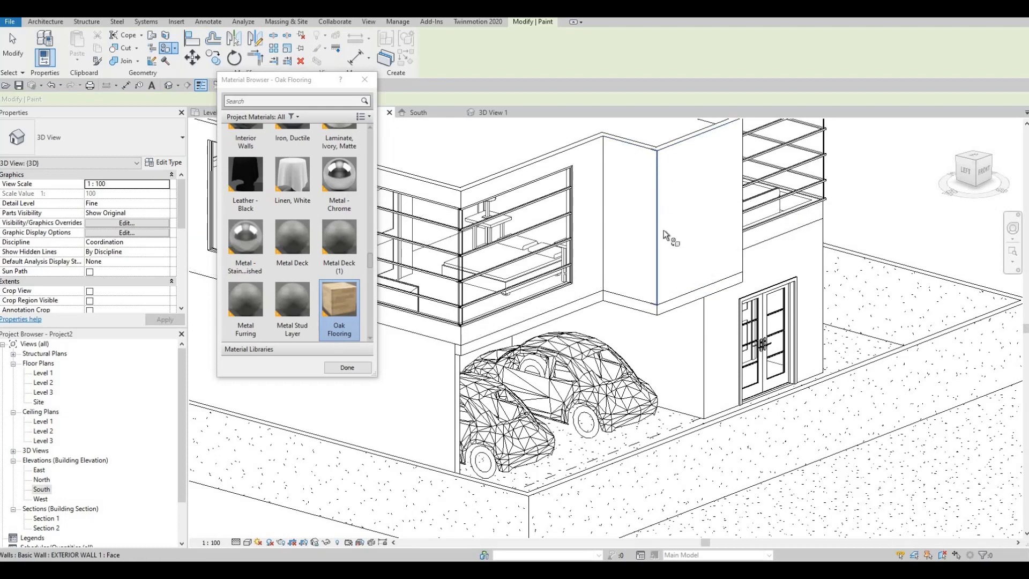
mouse_move(658, 293)
middle_mouse_down("shift")
mouse_move(613, 281)
mouse_move(657, 296)
middle_mouse_up("shift")
scroll(664, 318, "up", 1)
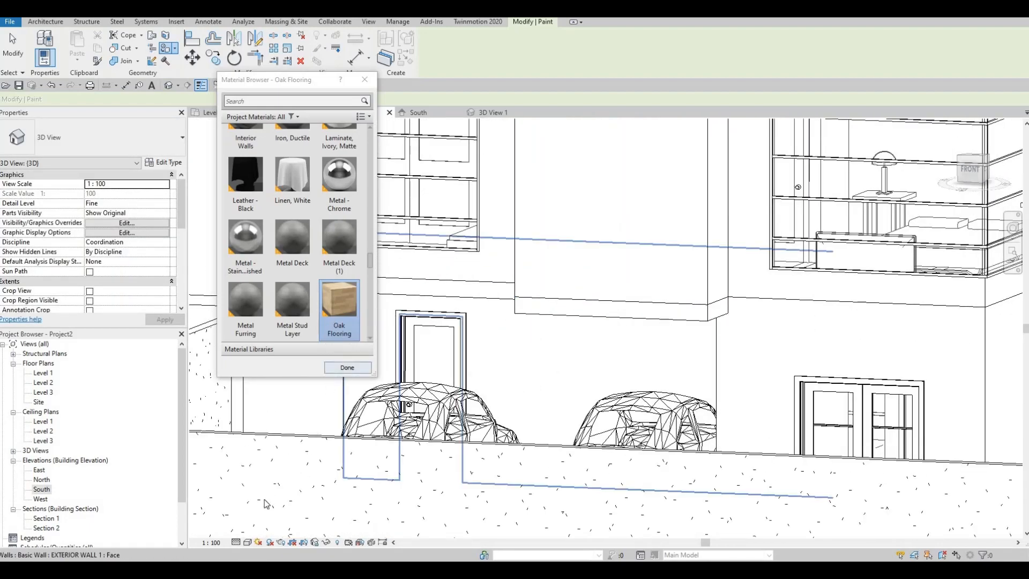
key("Escape")
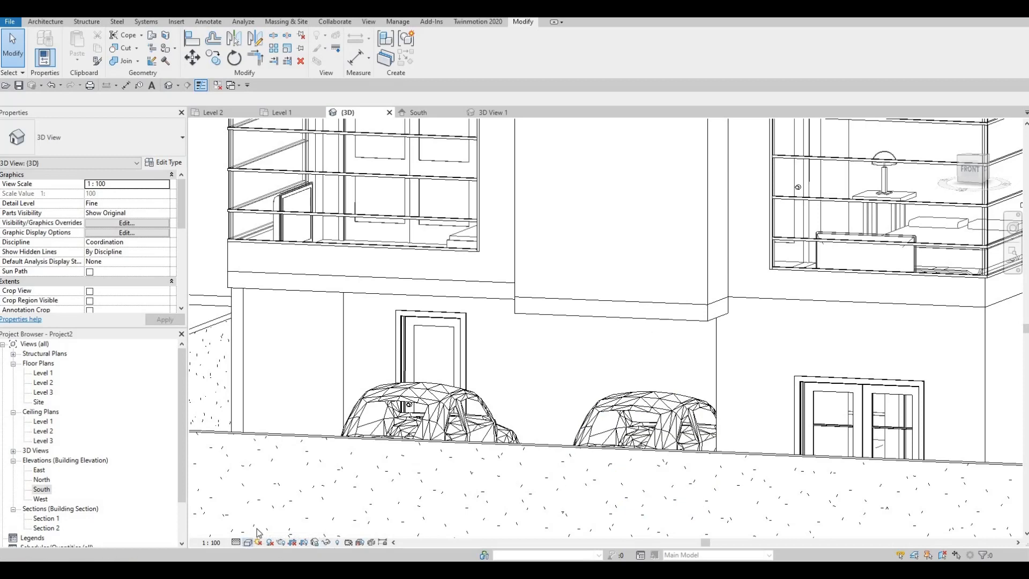
Step: Set the 3D view's visual style to Consistent Colors to check the painted faces
left_click(247, 542)
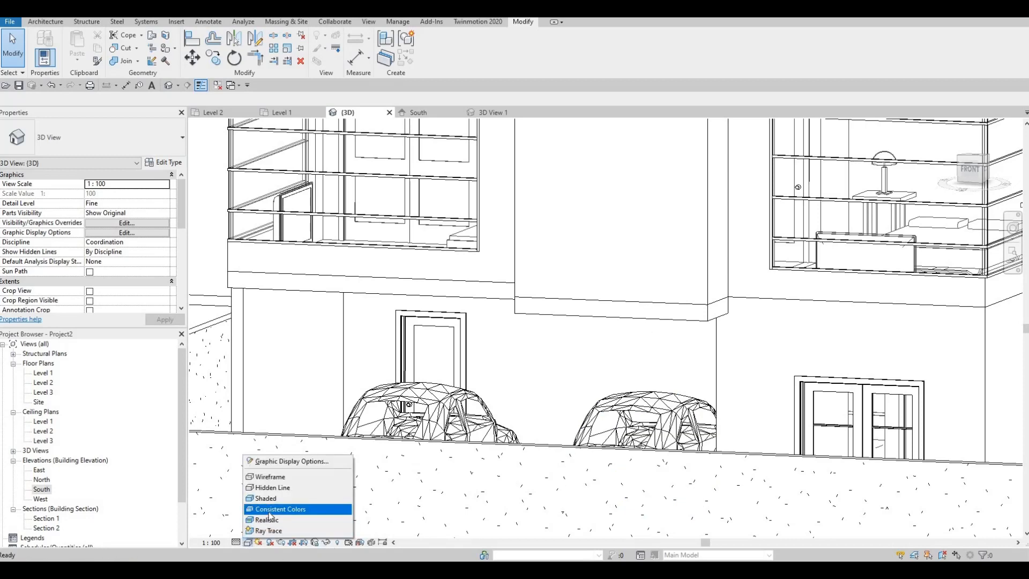
left_click(269, 513)
scroll(552, 432, "up", 3)
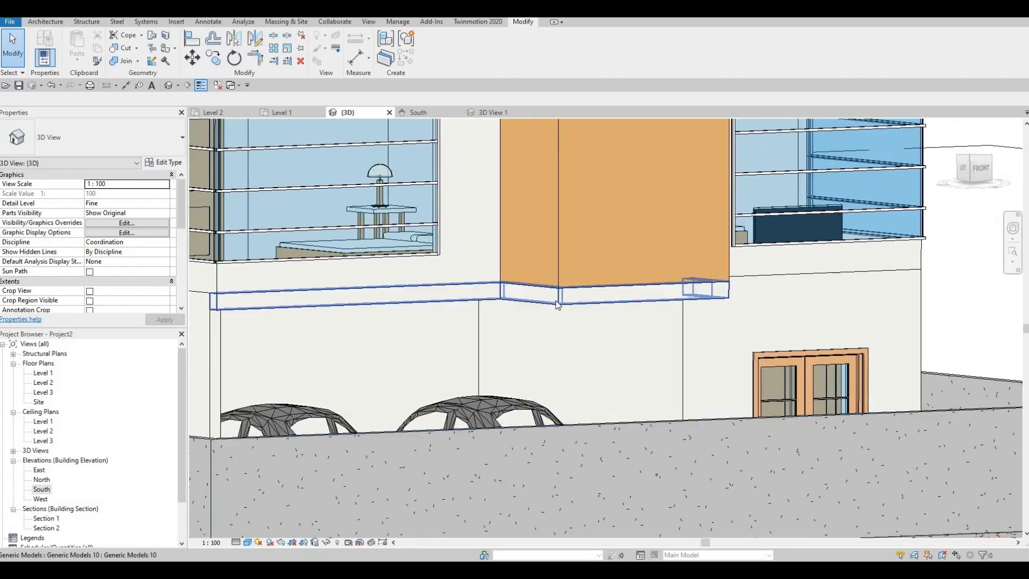
Step: Edit the in-place sweep, paint its faces below the projecting upper wall with Oak Flooring, and finish the model
left_click(558, 304)
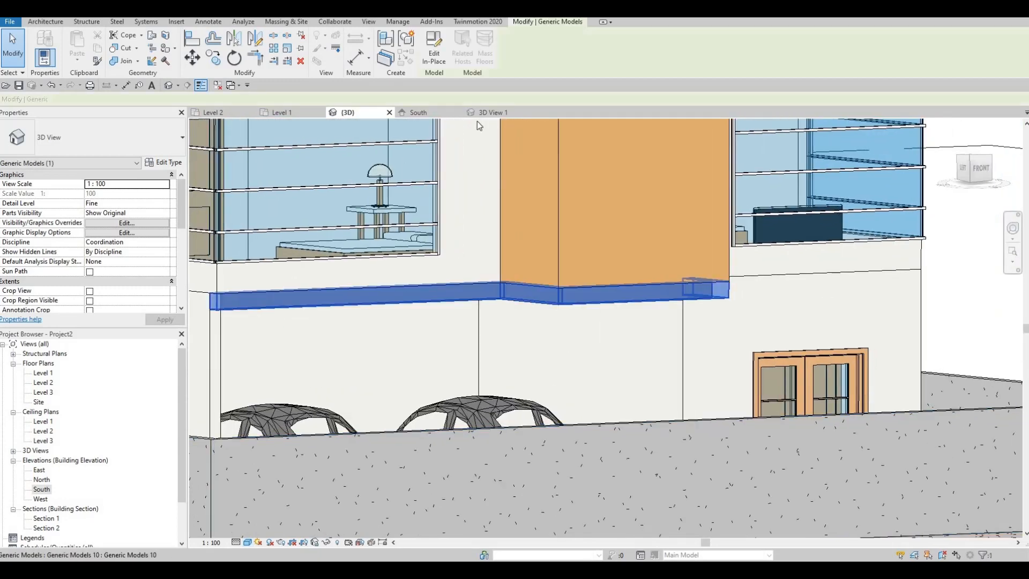
left_click(434, 49)
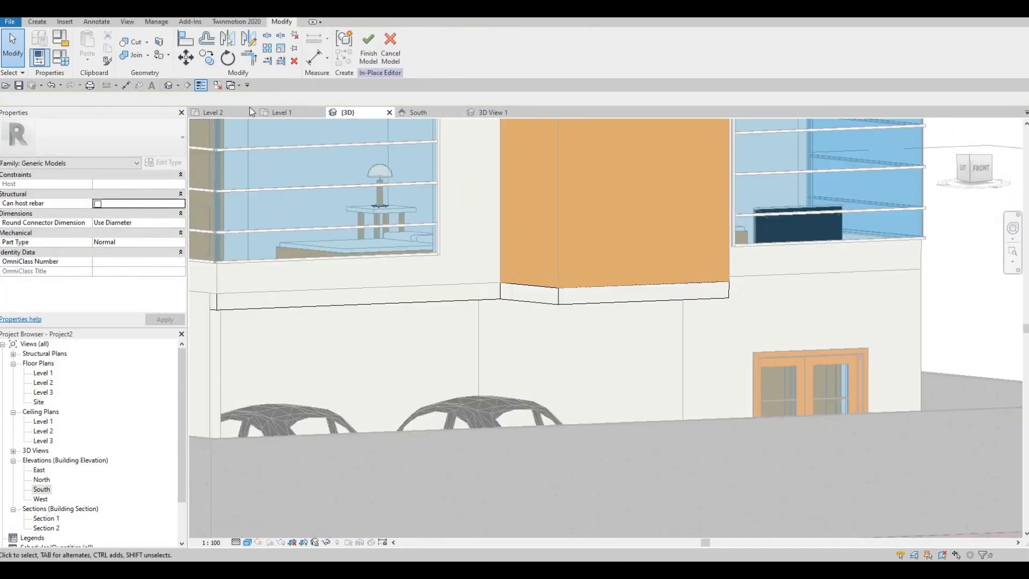
left_click(159, 55)
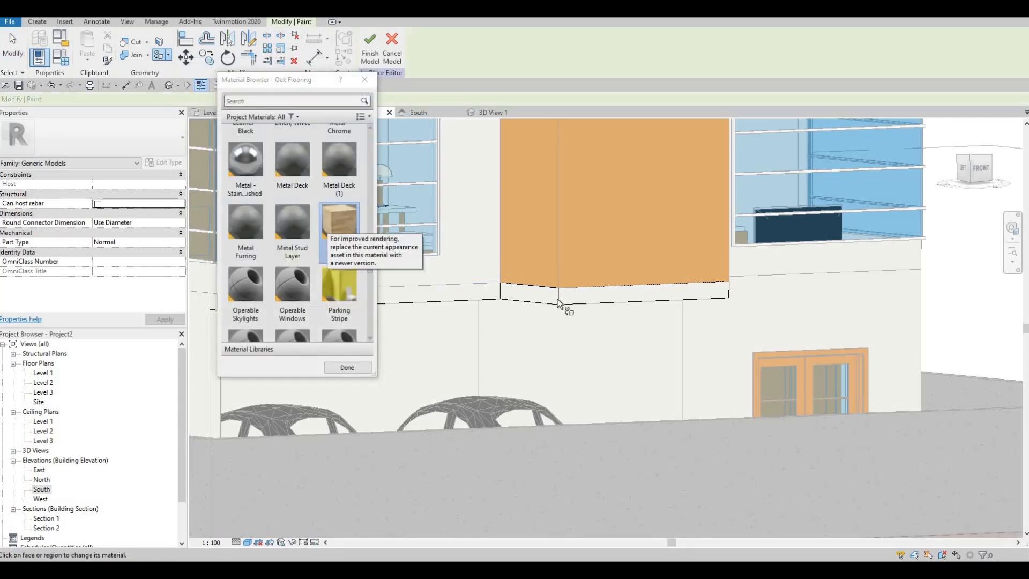
left_click(592, 303)
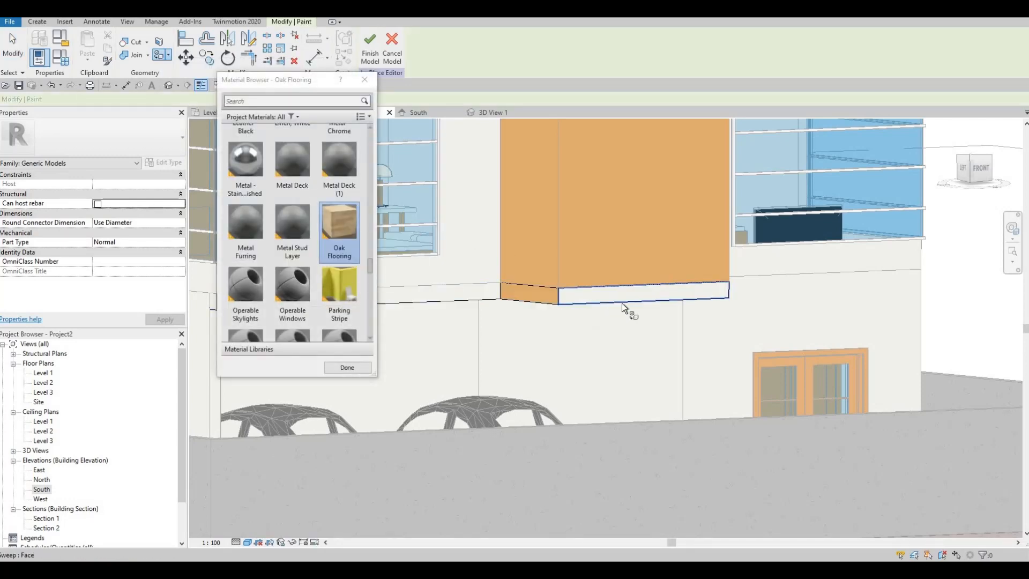
left_click(622, 301)
middle_click_drag(643, 320, 708, 314, "shift")
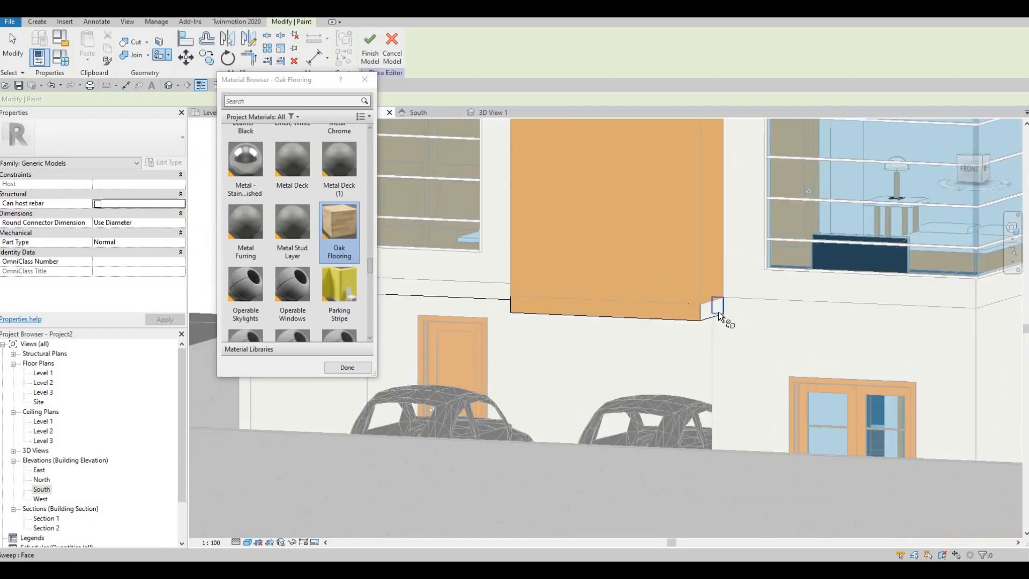
left_click(710, 309)
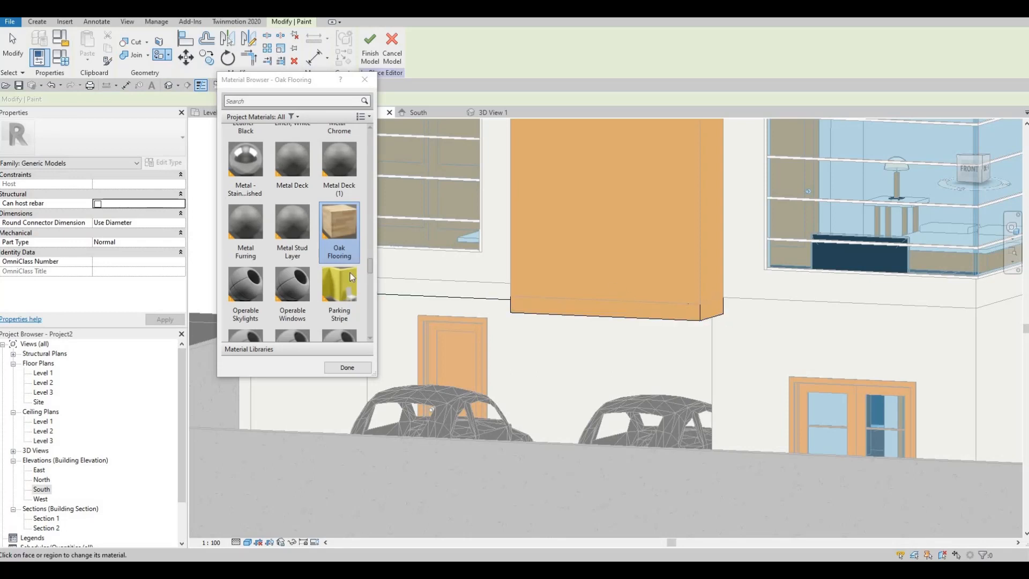
key("Escape")
scroll(442, 337, "down", 2)
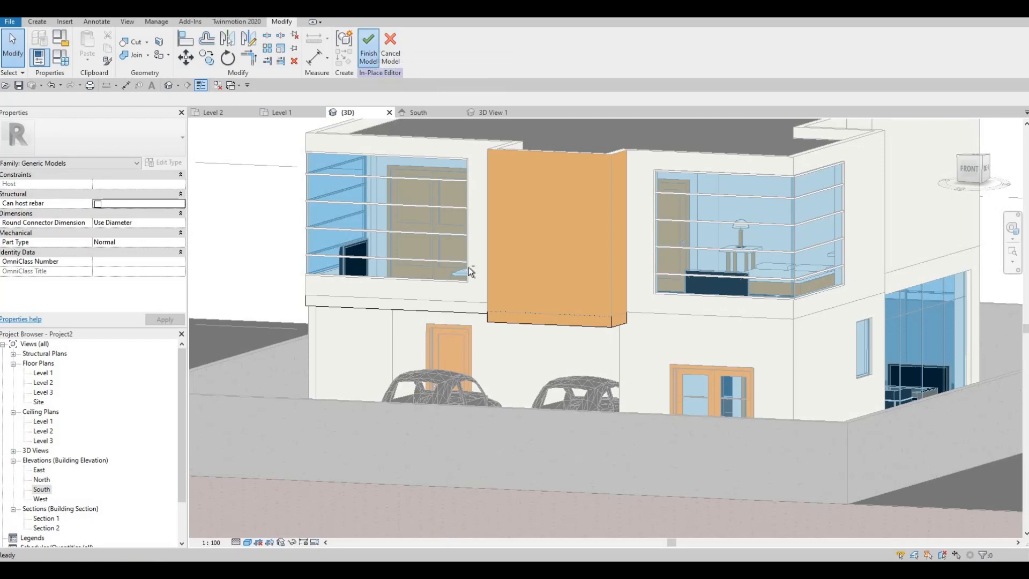
Step: Start the Paint tool for the upper floor's underside and choose Clad - White by searching the project materials for "clad"
middle_click_drag(375, 161, 407, 203, "shift")
key("F1")
scroll(500, 327, "up", 4)
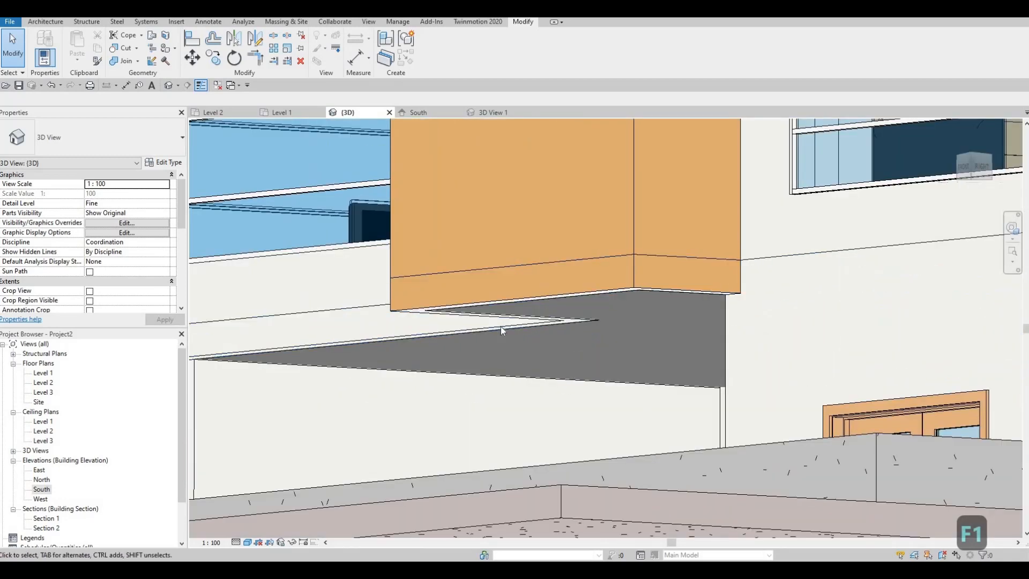
middle_click_drag(500, 326, 568, 364, "shift")
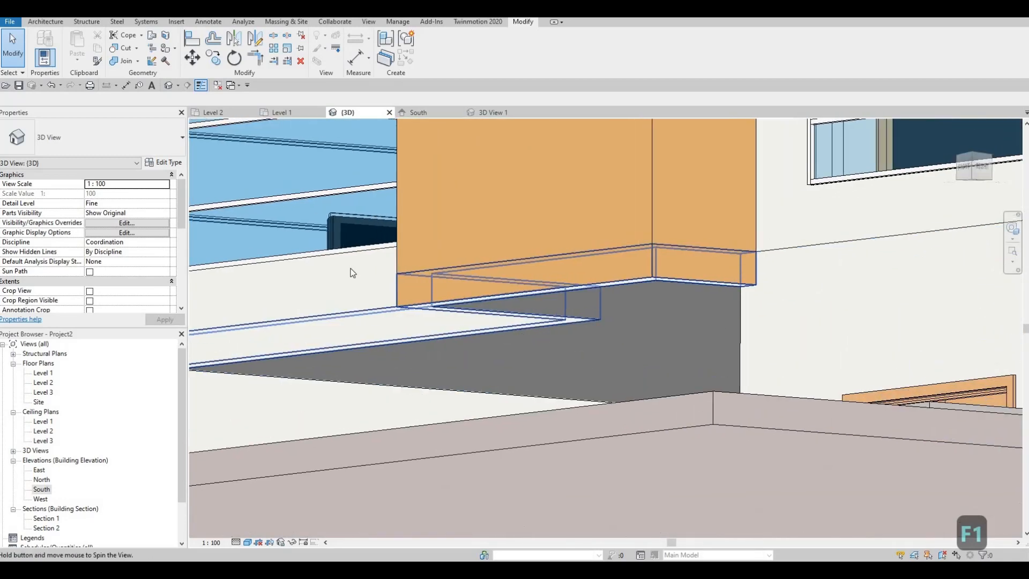
left_click(168, 51)
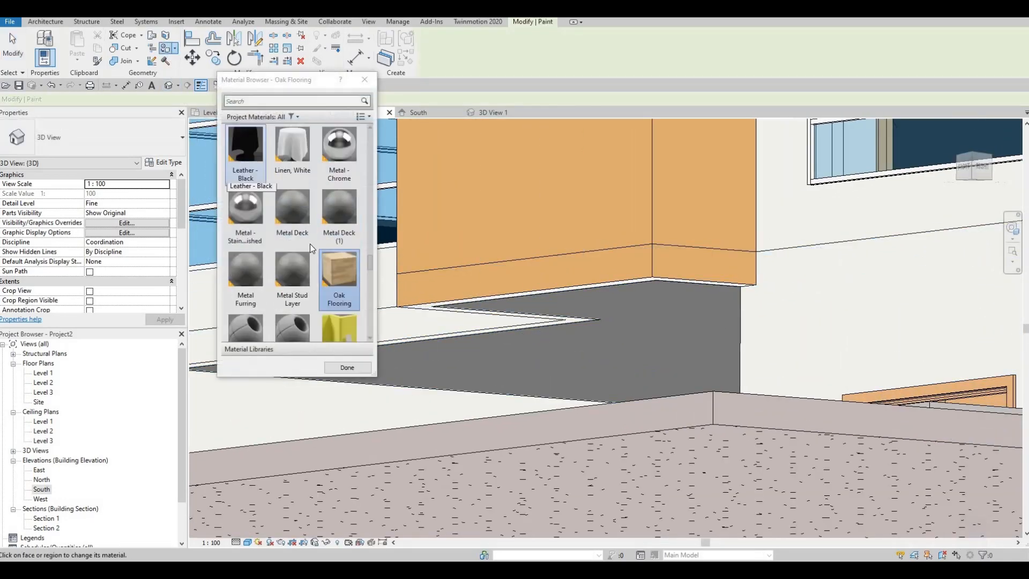
scroll(305, 249, "down", 5)
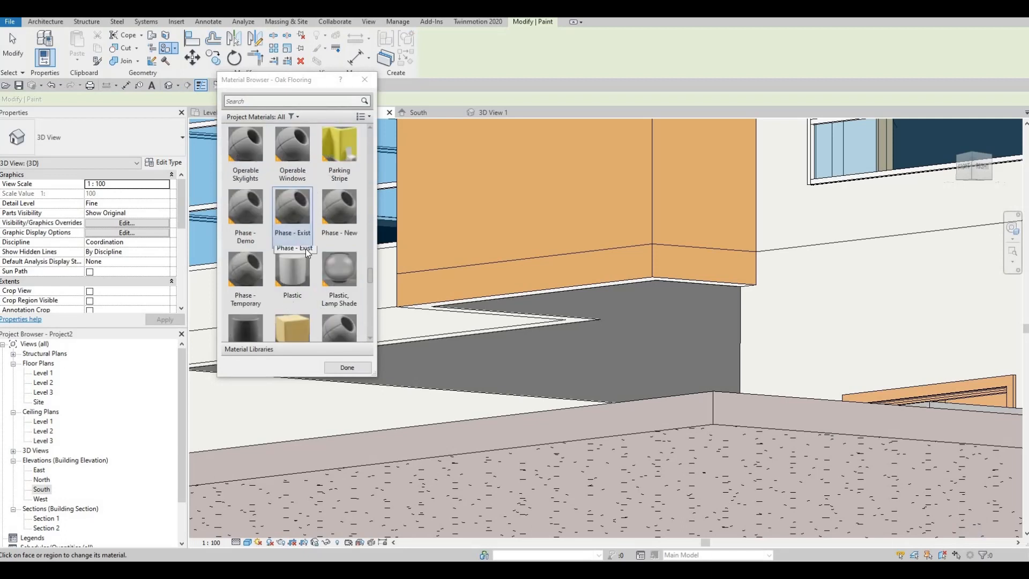
scroll(301, 263, "down", 5)
scroll(294, 272, "up", 5)
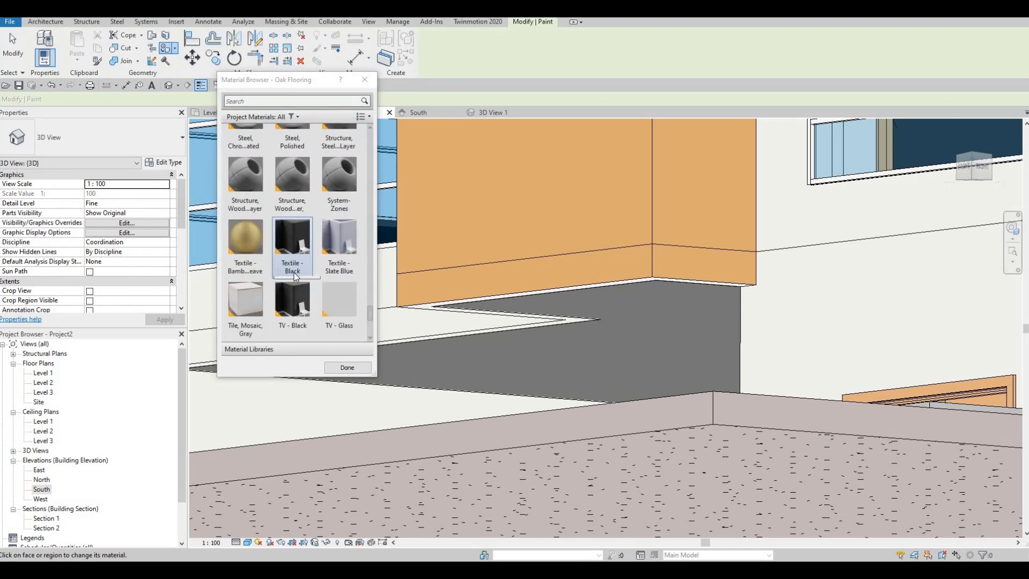
scroll(267, 99, "up", 1)
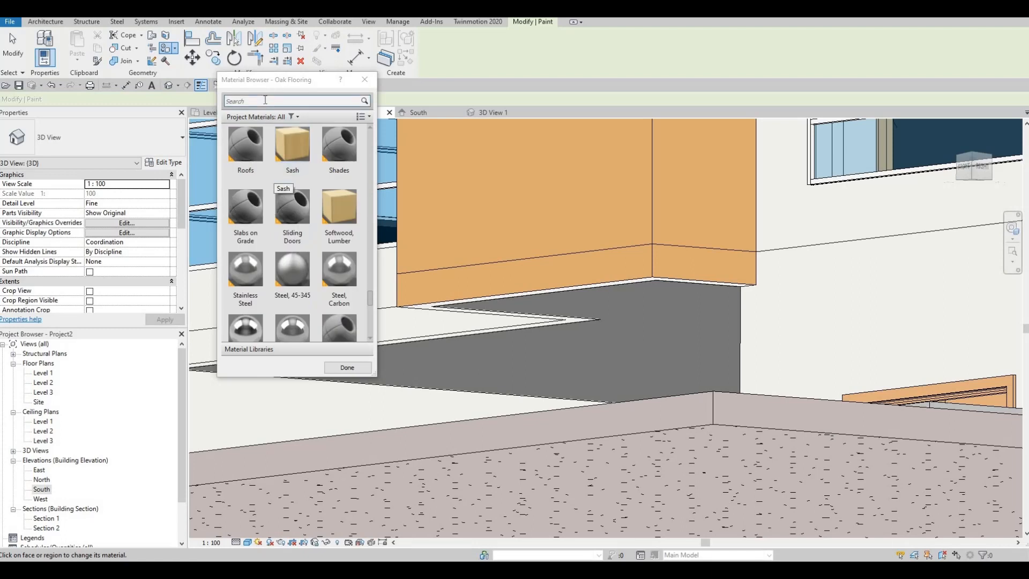
left_click(265, 101)
type("clad")
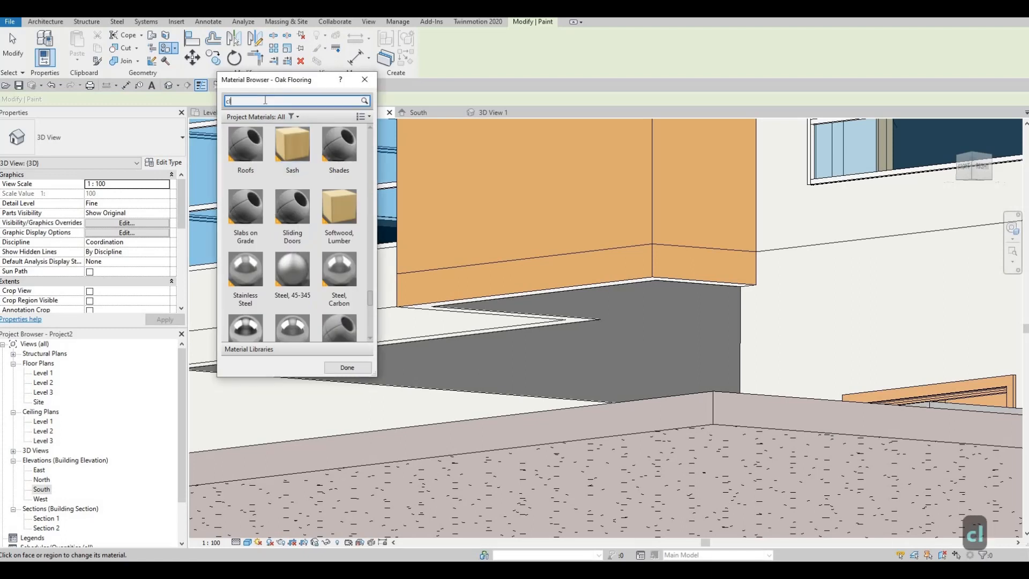
Step: Paint the upper floor's grey underside with Clad - White, clear the material search and close the Paint tool
left_click(539, 330)
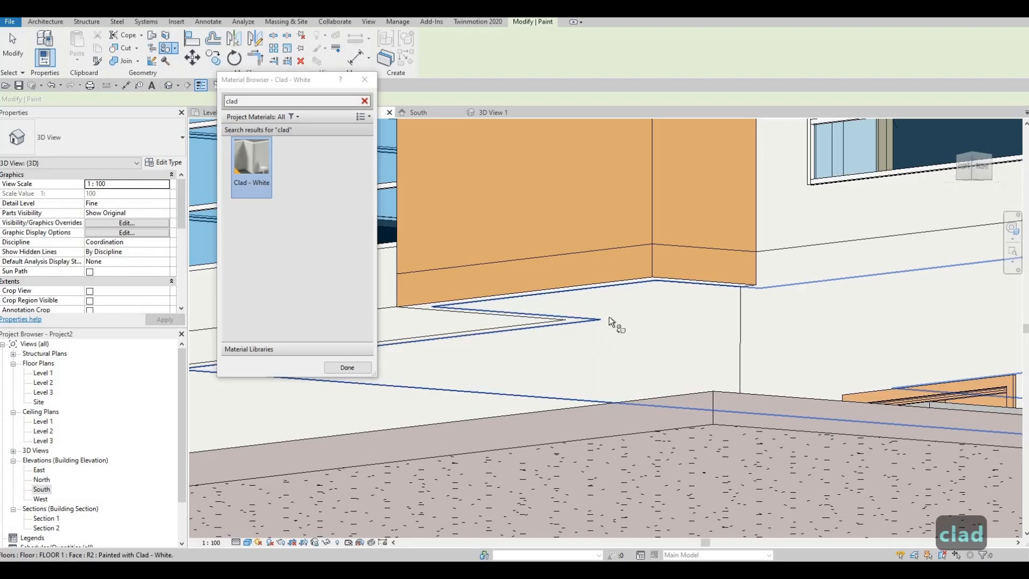
scroll(585, 321, "down", 5)
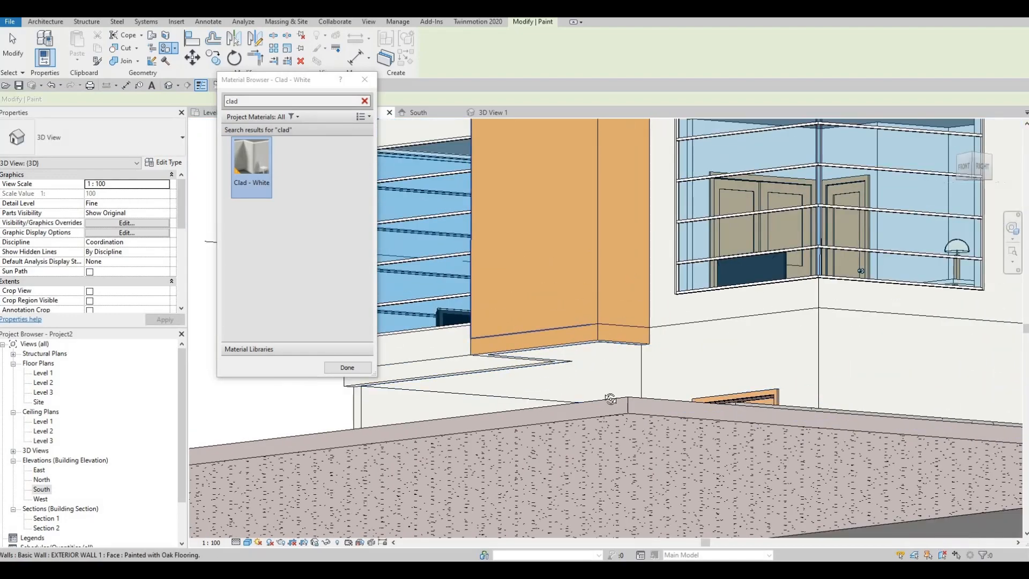
middle_click_drag(586, 307, 298, 163, "shift")
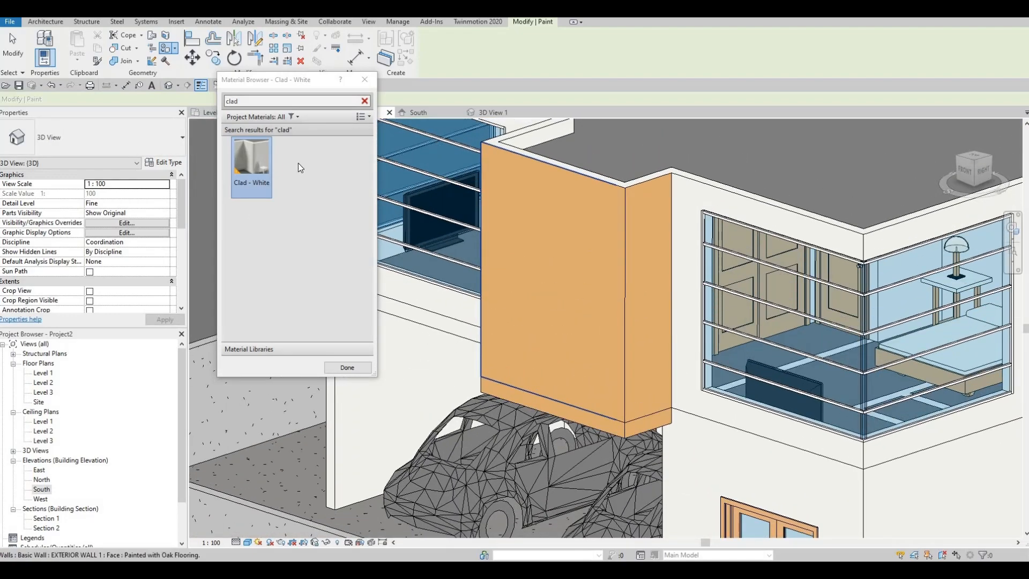
left_click(365, 101)
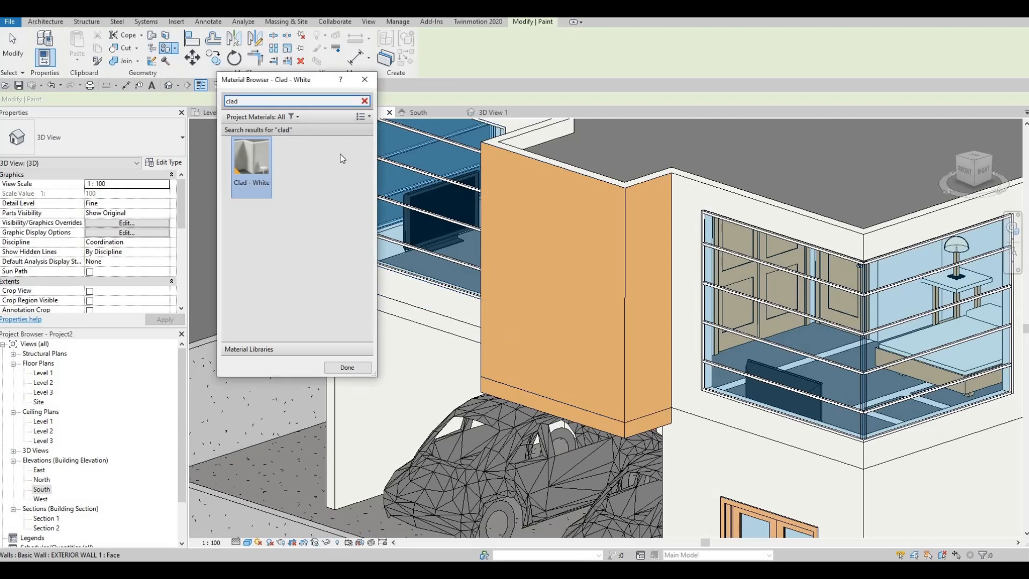
key("Escape")
key("Escape")
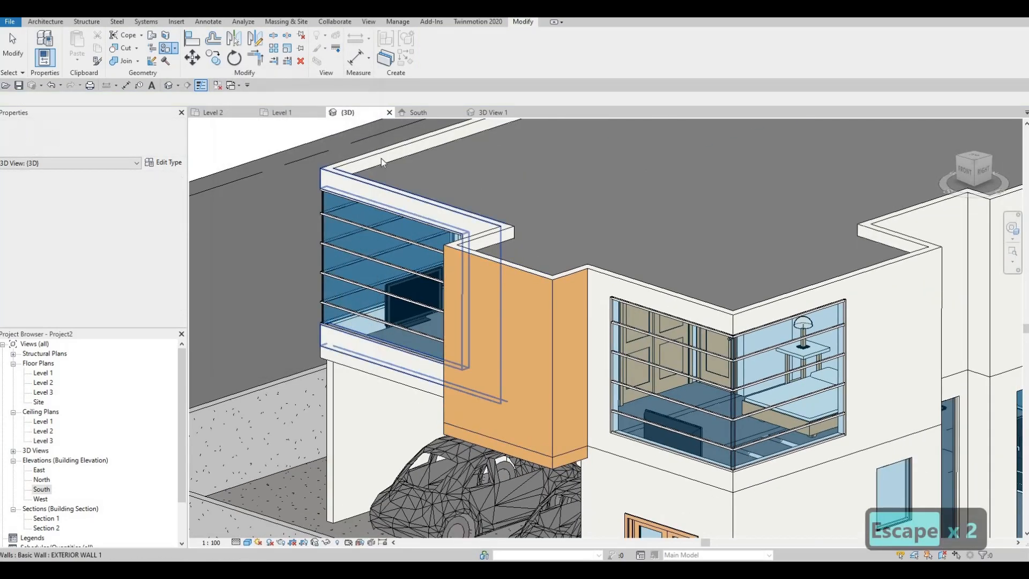
Step: Set the structure layer material of the ROOF 1 type to Clad - White and deselect the roof
left_click(390, 166)
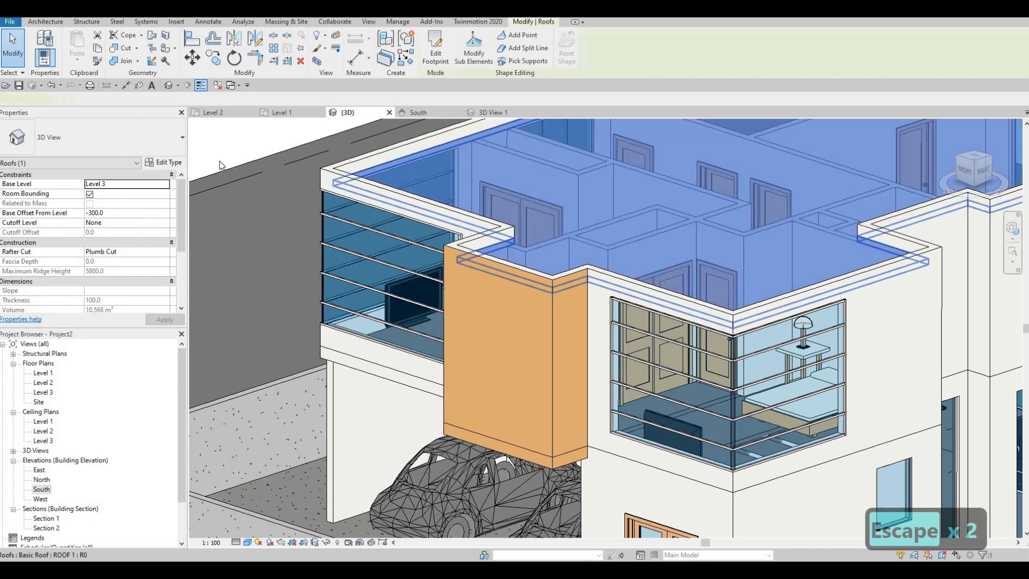
left_click(162, 162)
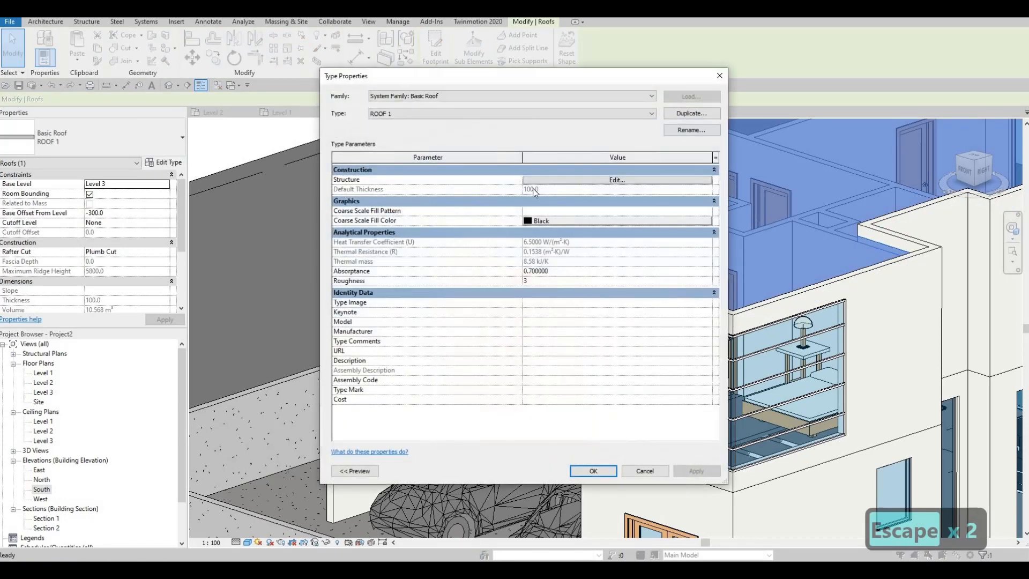
left_click(569, 183)
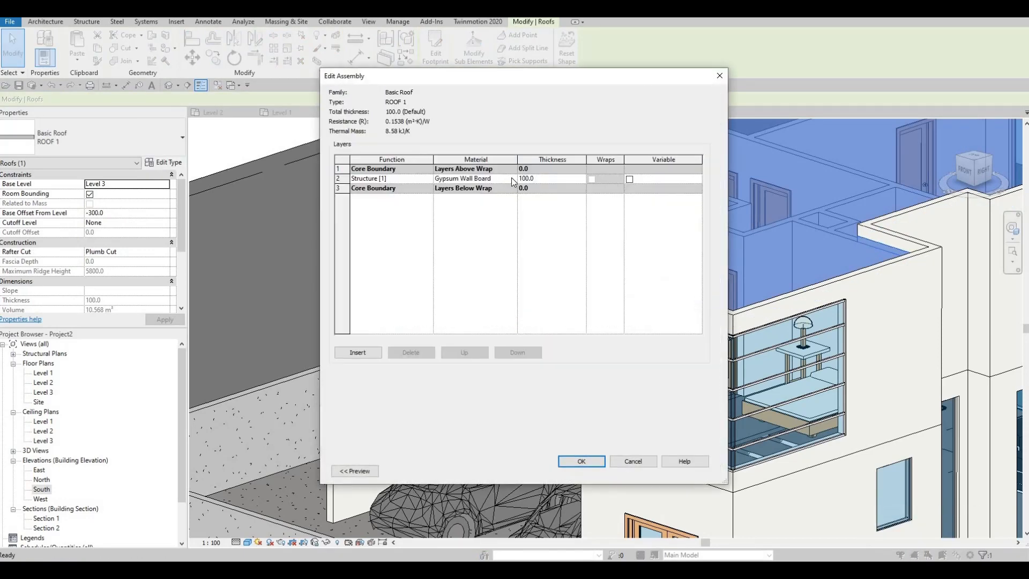
left_click(513, 179)
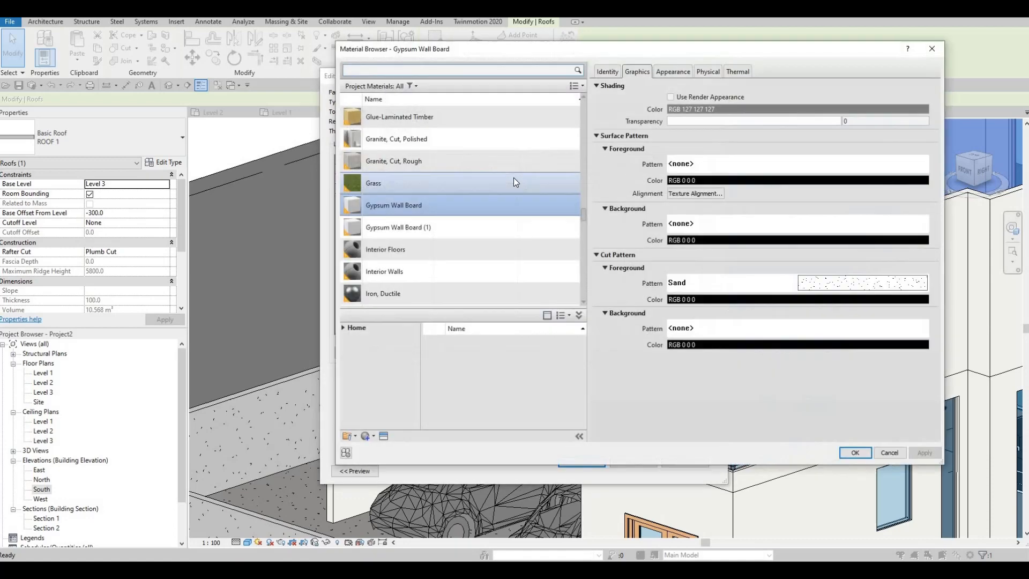
left_click(480, 69)
type("clad")
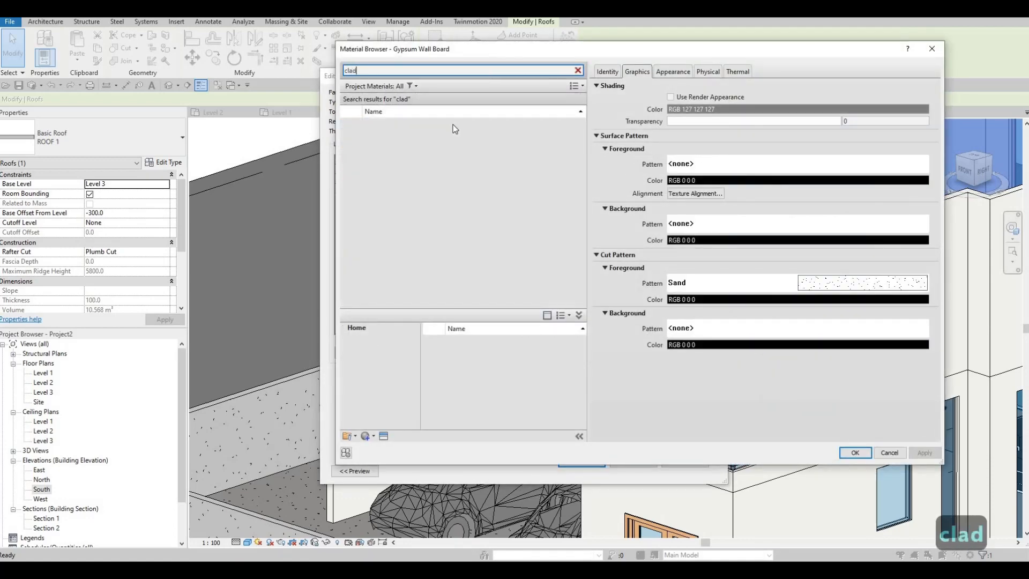
left_click(452, 128)
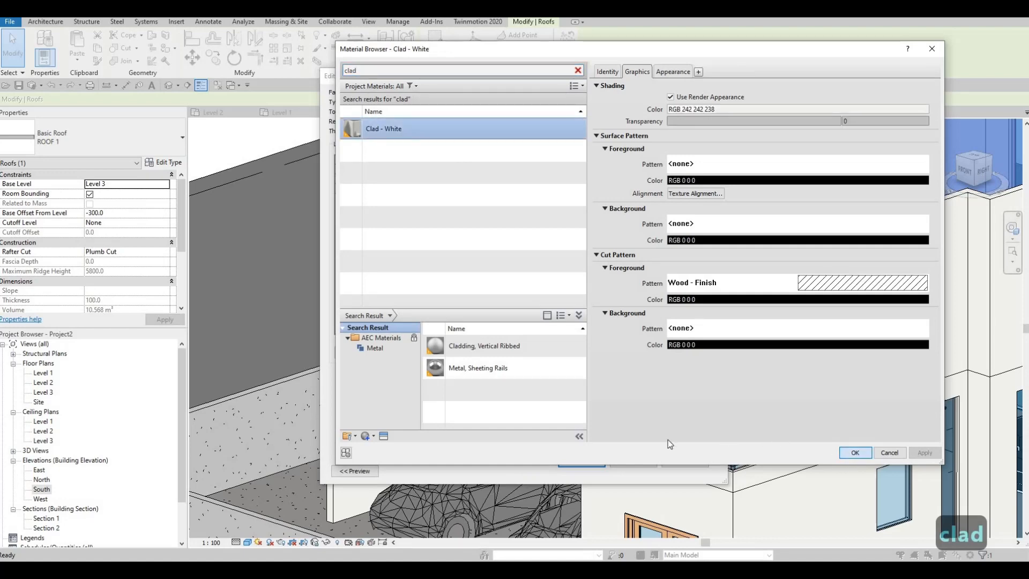
left_click(593, 460)
left_click(614, 466)
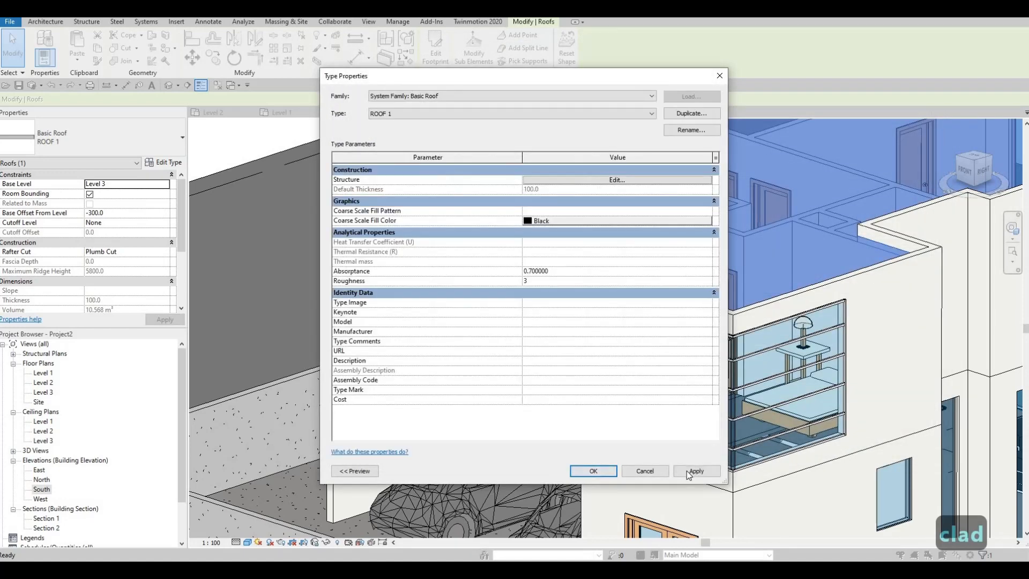
left_click(591, 470)
key("Escape")
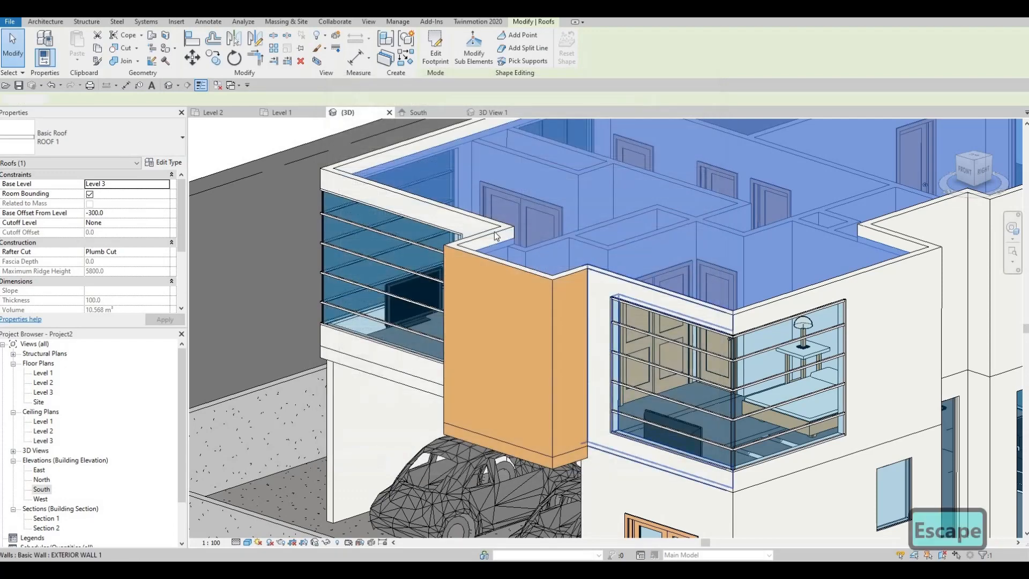
Step: Start the Paint tool for the roof's top surface and browse the project materials for a roofing finish
middle_click_drag(496, 236, 482, 286)
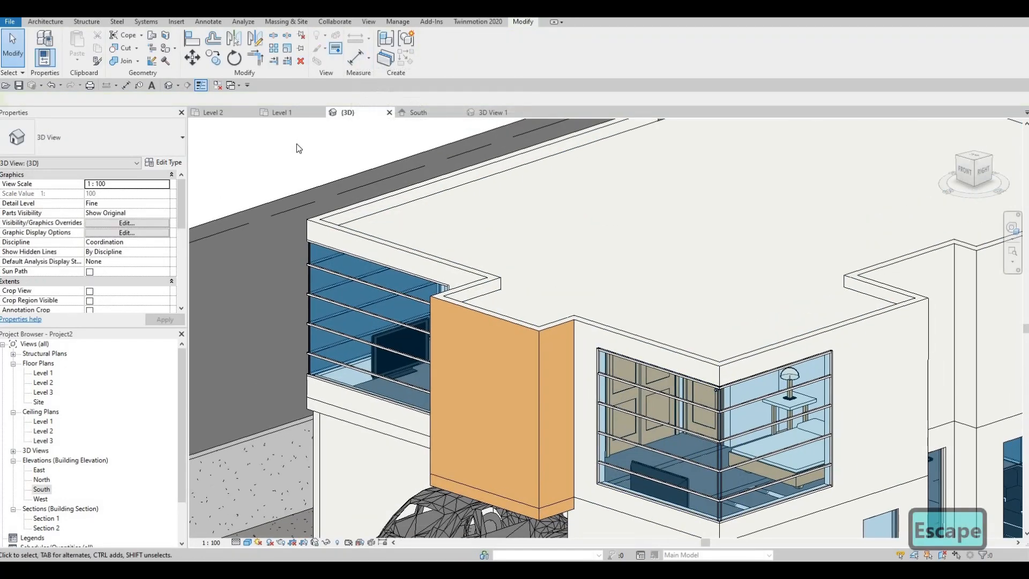
middle_click_drag(551, 281, 550, 368)
middle_click_drag(319, 148, 294, 157)
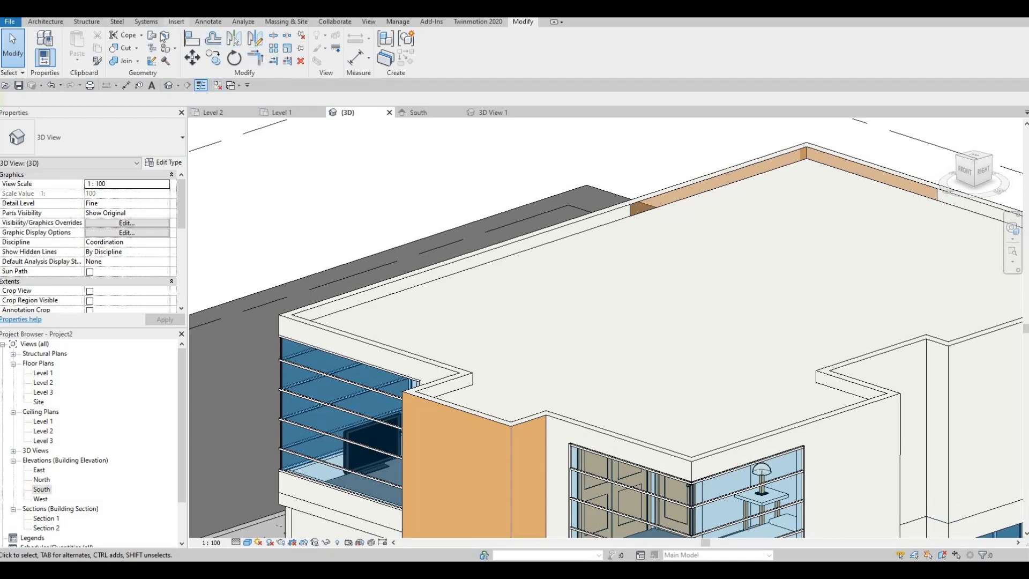
left_click(166, 49)
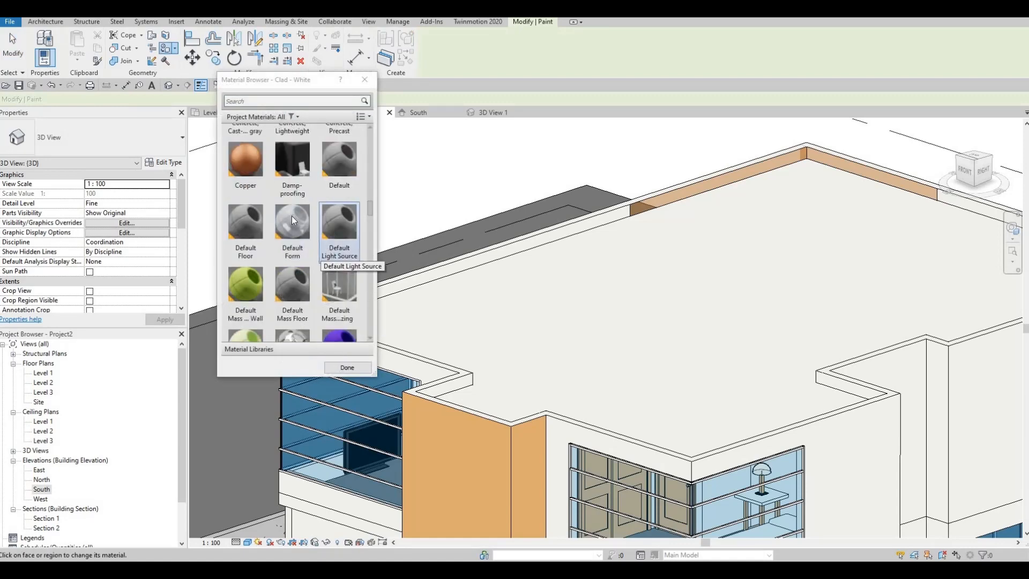
scroll(322, 242, "up", 5)
scroll(323, 244, "up", 1)
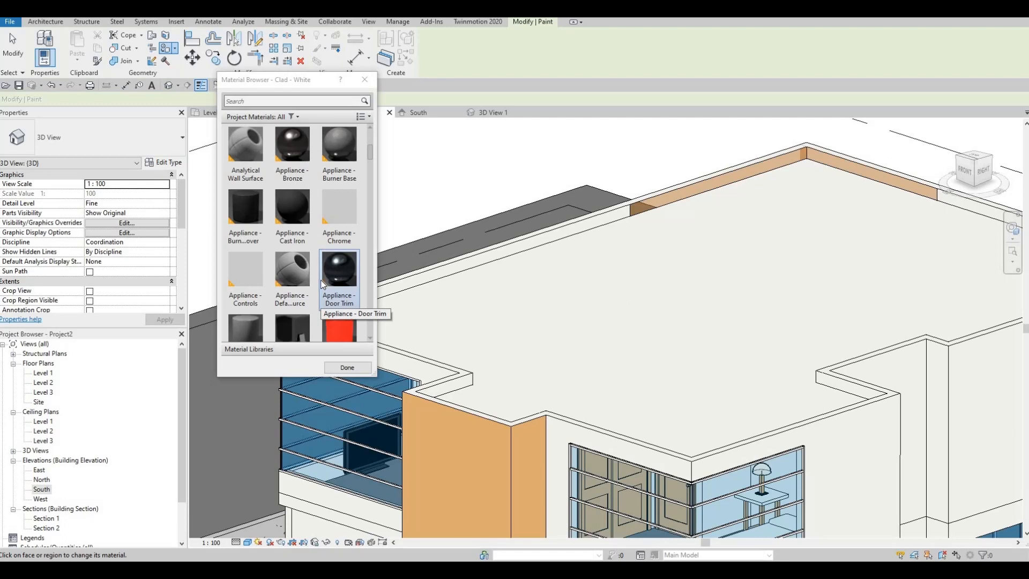
scroll(322, 284, "up", 3)
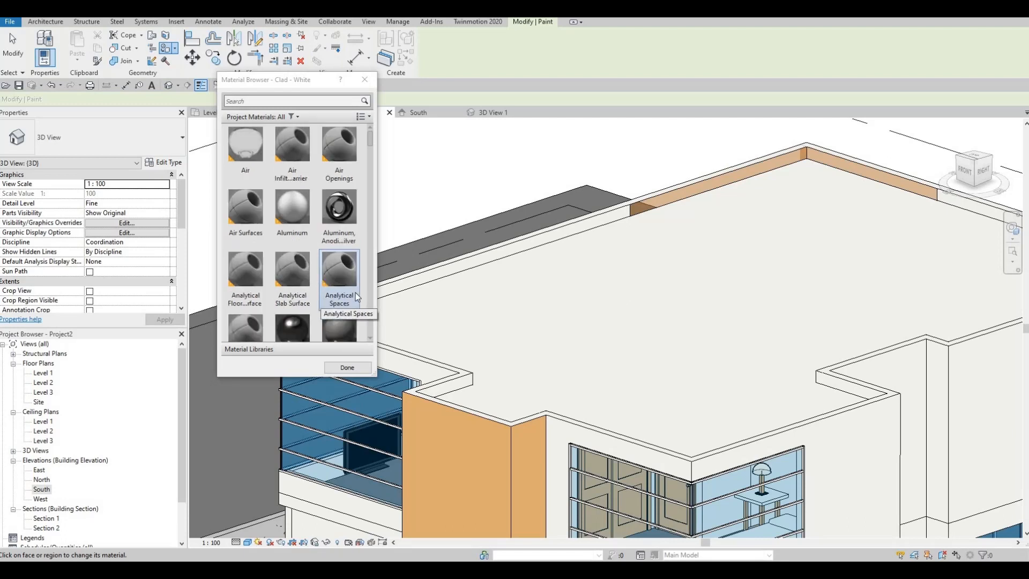
scroll(355, 275, "down", 3)
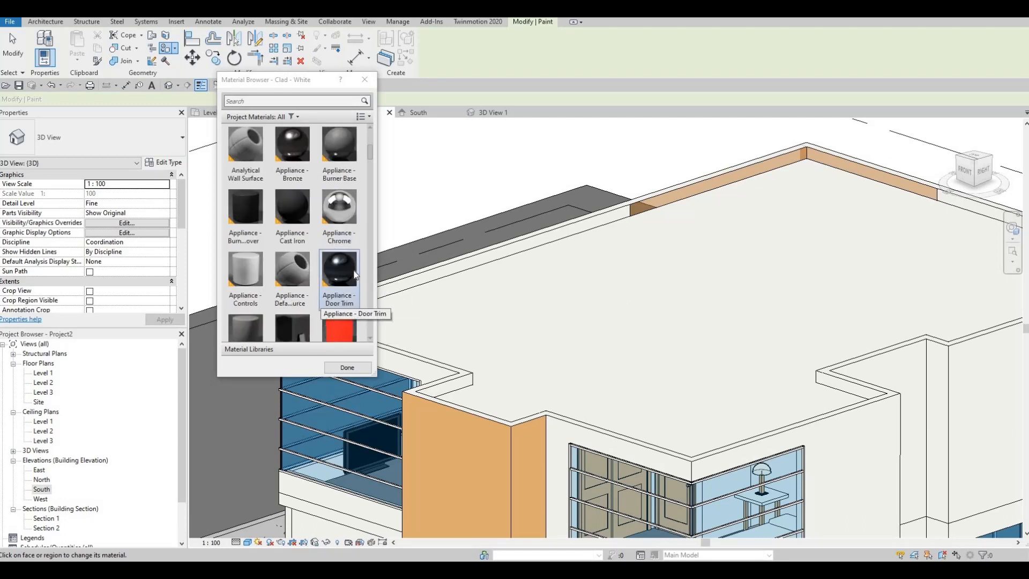
scroll(354, 275, "down", 3)
scroll(370, 274, "up", 6)
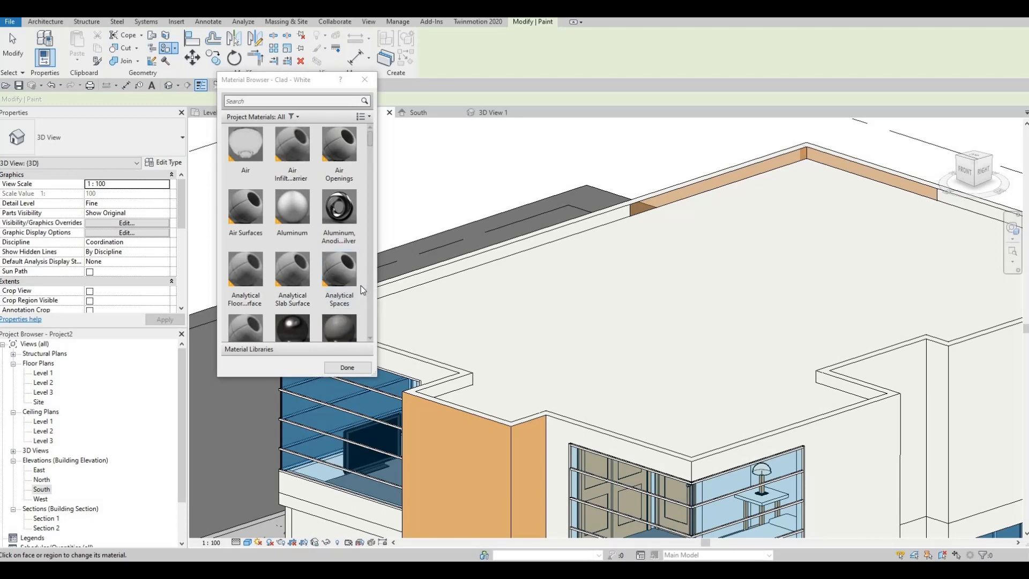
scroll(361, 285, "down", 3)
scroll(352, 295, "down", 3)
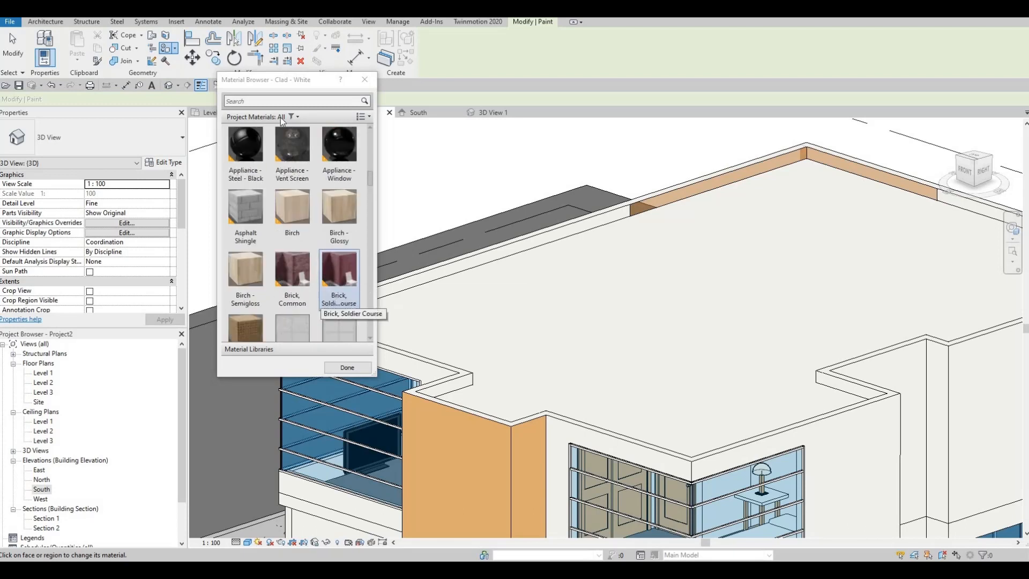
scroll(290, 160, "up", 3)
Step: Try to find an asphalt material by searching the project materials for "ashpha", and clear the search
left_click(275, 101)
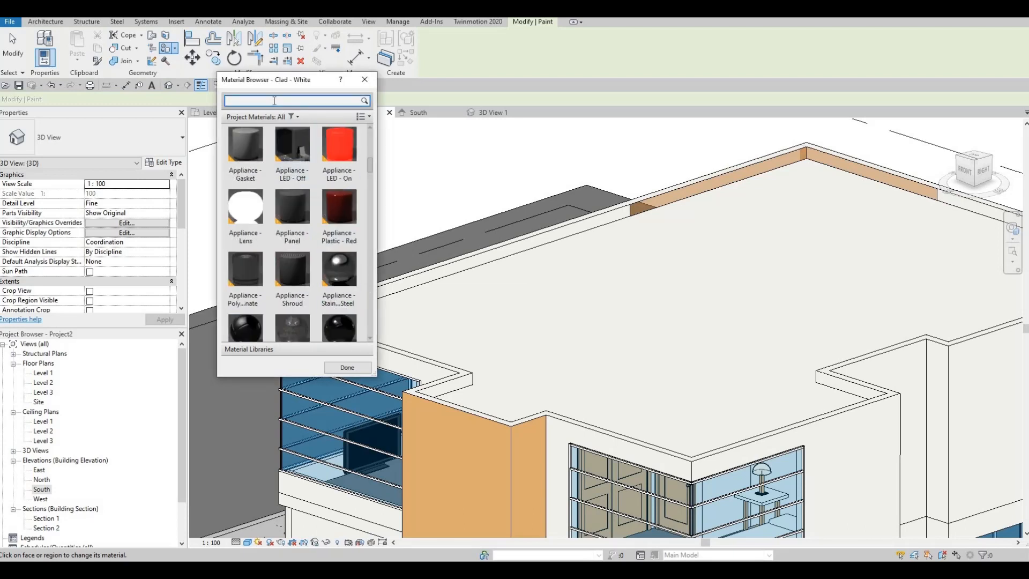
type("ash")
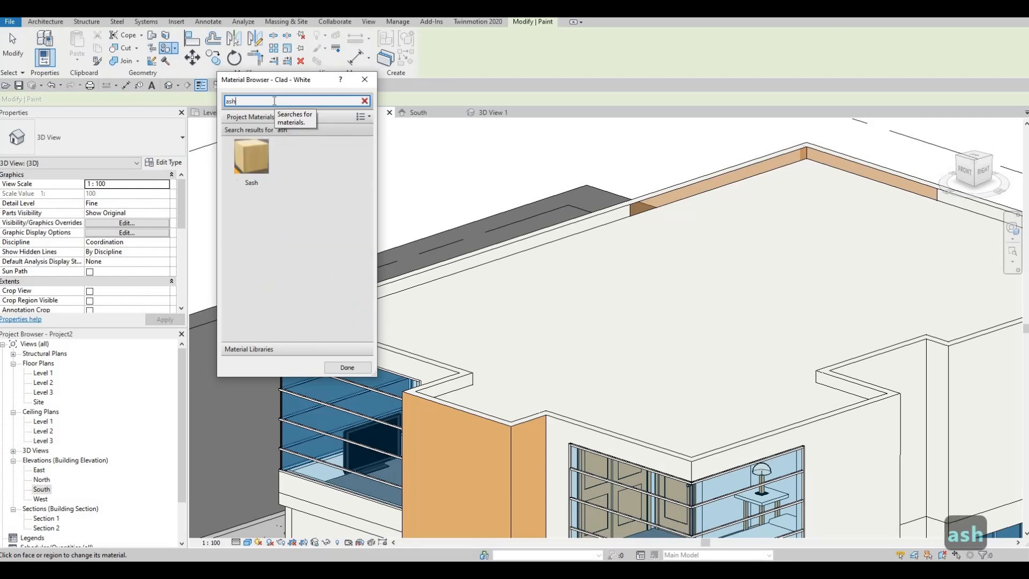
type("o")
key("BackSpace")
type("pha")
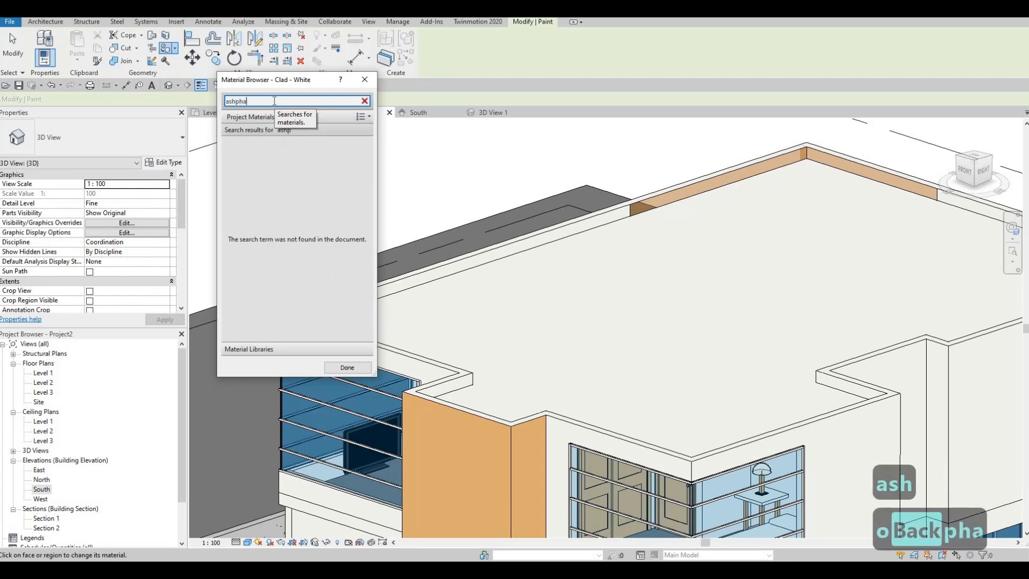
key("BackSpace")
key("BackSpace")
key("BackSpace")
key("BackSpace")
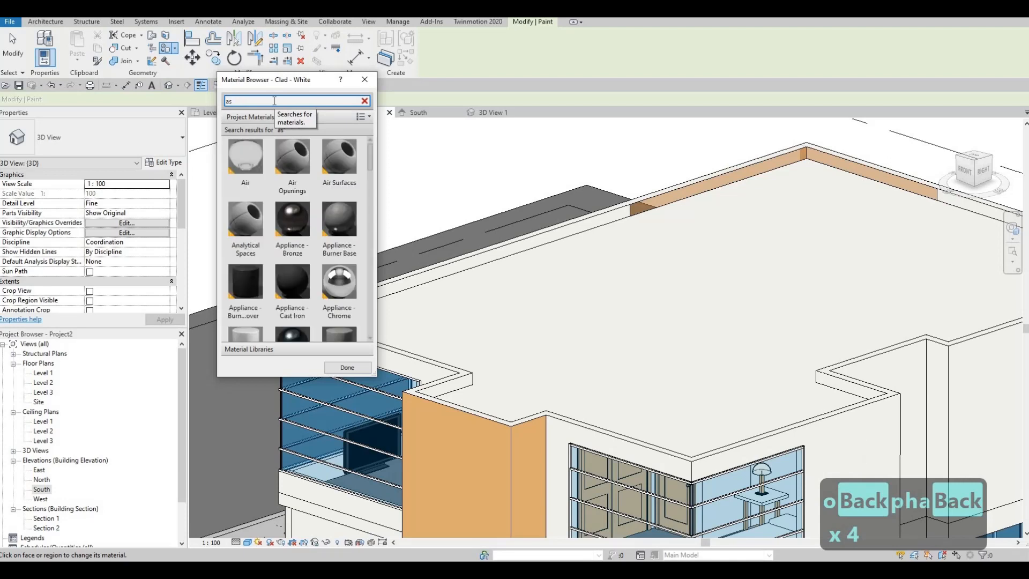
key("BackSpace")
key("BackSpace")
key("BackSpace")
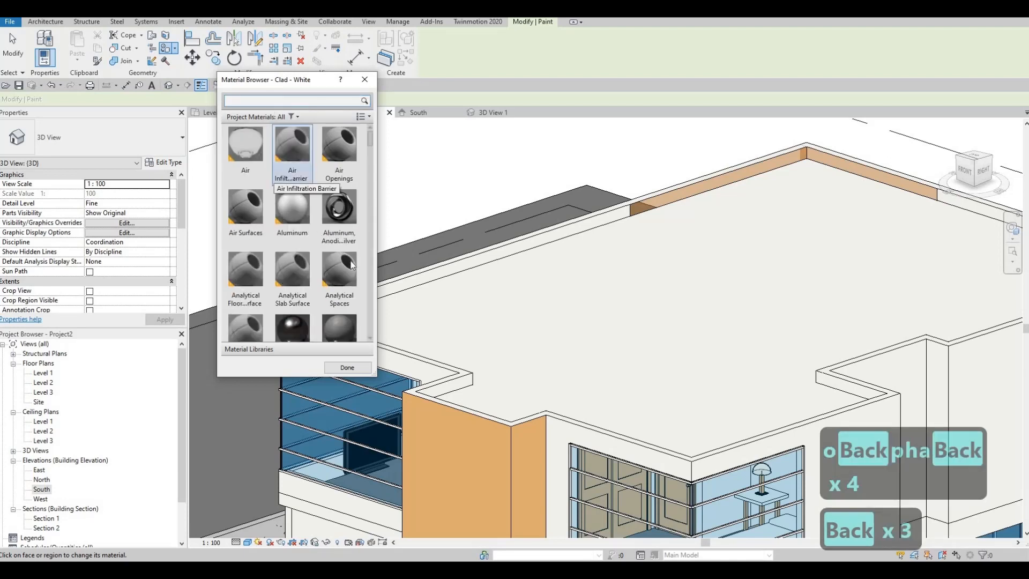
Step: Choose Asphalt Shingle from the project materials, paint the roof's top surface with it and close the Paint tool
scroll(327, 251, "down", 5)
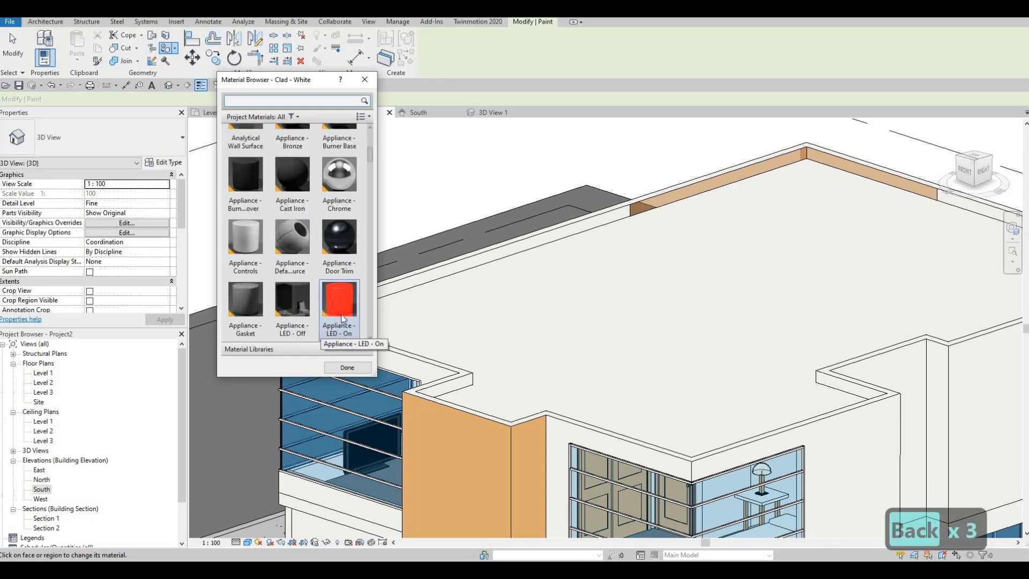
scroll(343, 317, "down", 3)
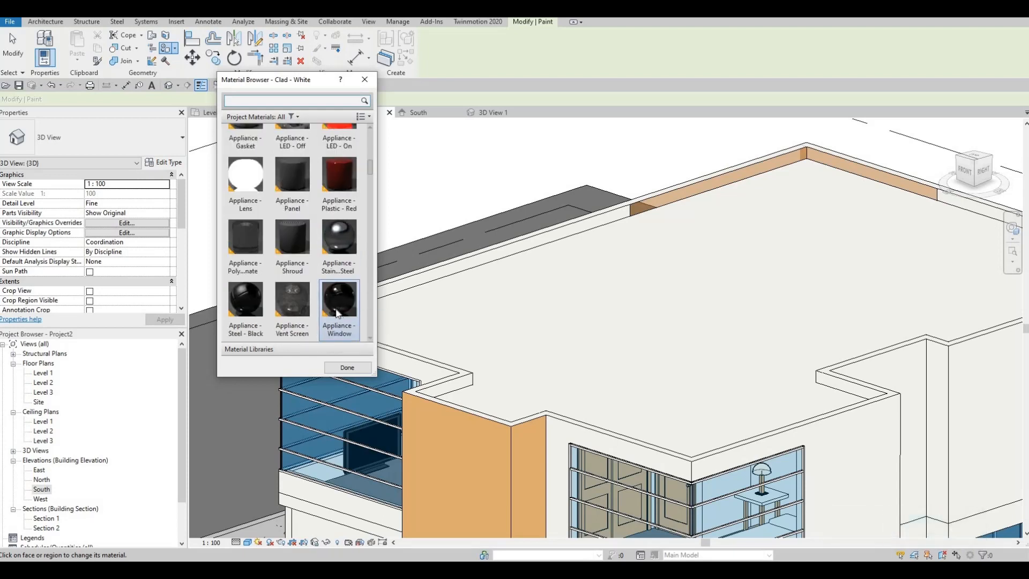
scroll(339, 313, "down", 3)
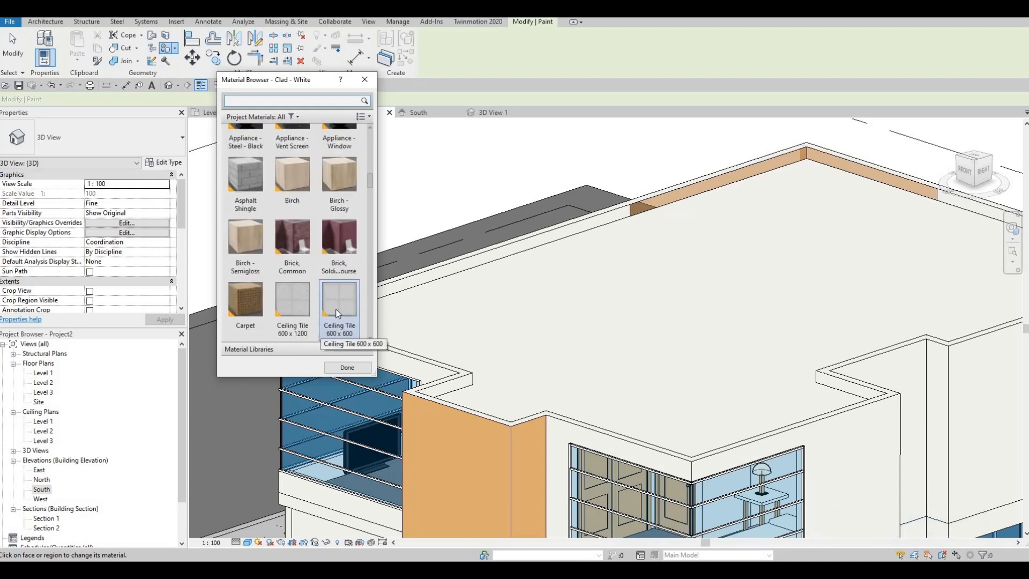
left_click(251, 207)
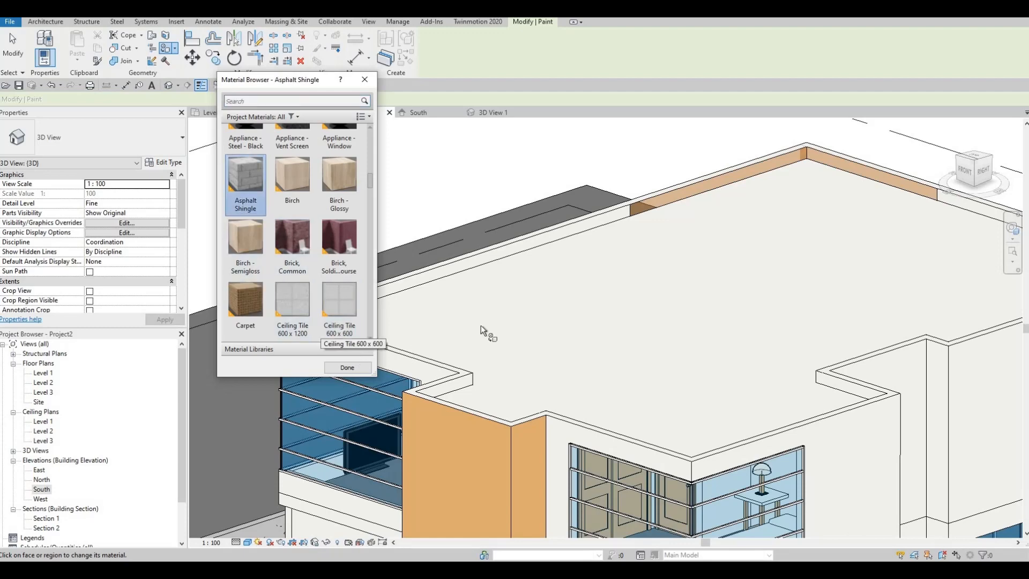
left_click(510, 348)
mouse_move(496, 350)
middle_mouse_down()
mouse_move(487, 344)
mouse_move(522, 346)
middle_mouse_up()
scroll(489, 346, "down", 2)
key("Escape")
key("Escape")
Step: Examine the painted roof, the parapet's inner faces and the front and side facades from several angles
mouse_move(654, 292)
middle_mouse_down("shift")
mouse_move(596, 335)
mouse_move(660, 313)
middle_mouse_up("shift")
scroll(657, 311, "down", 3)
middle_click_drag(616, 167, 573, 207, "shift")
scroll(559, 228, "up", 1)
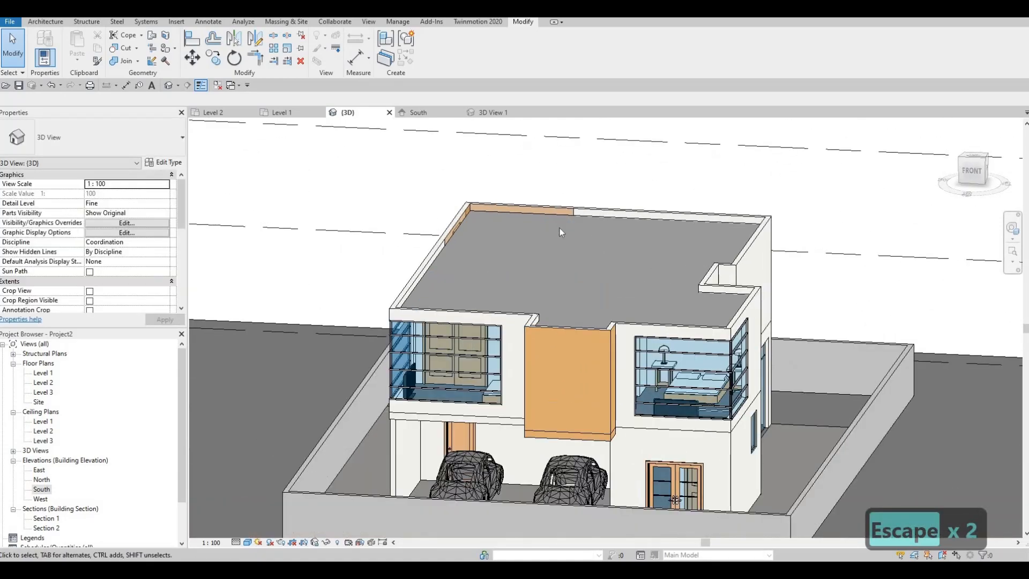
scroll(559, 231, "up", 3)
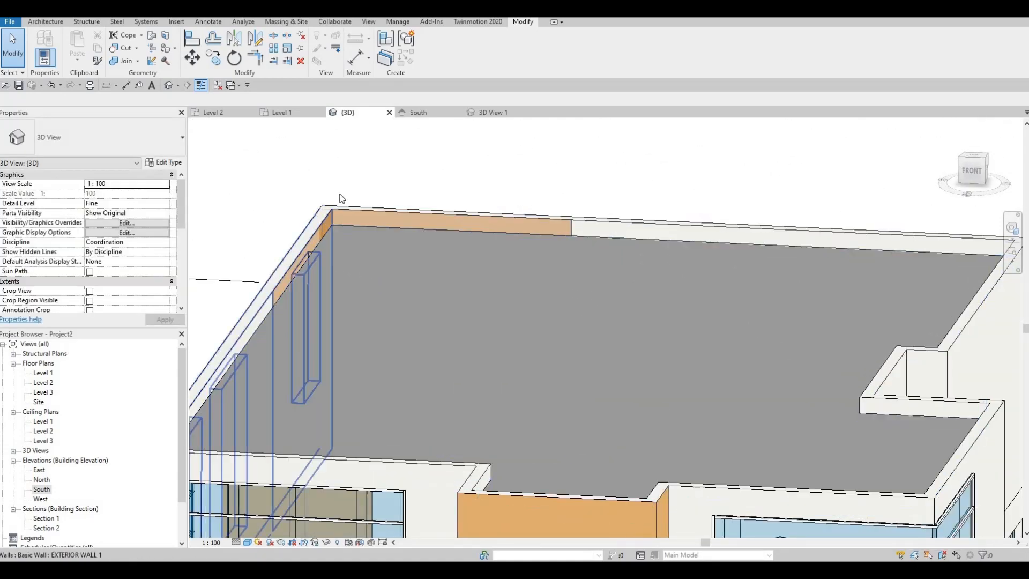
scroll(351, 263, "down", 6)
key("Escape")
middle_click_drag(448, 317, 609, 447, "shift")
scroll(501, 323, "up", 1)
scroll(604, 405, "down", 1)
scroll(611, 398, "up", 2)
middle_click_drag(528, 382, 584, 377)
scroll(584, 377, "up", 1)
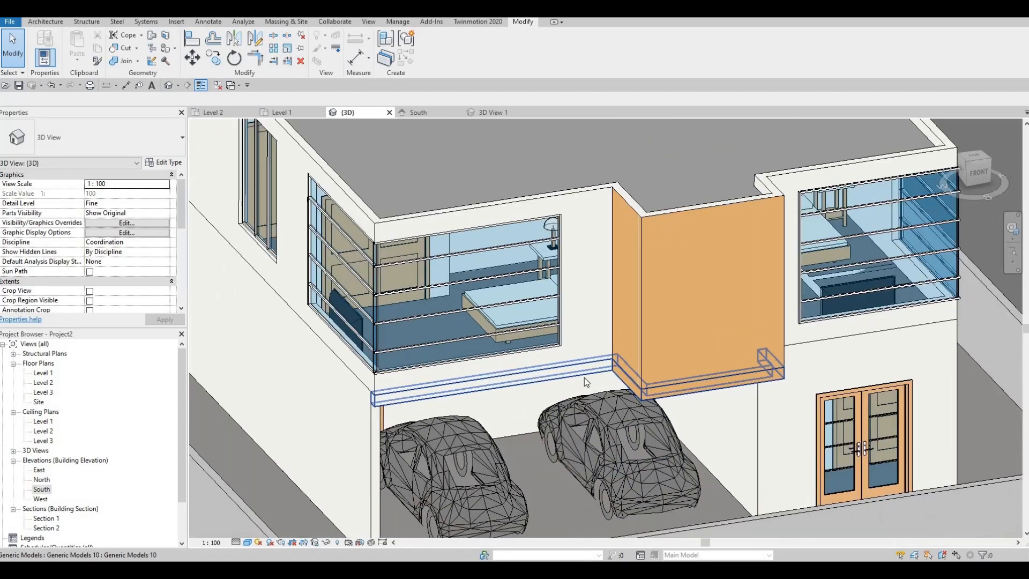
middle_click_drag(375, 201, 484, 191)
scroll(485, 191, "down", 1)
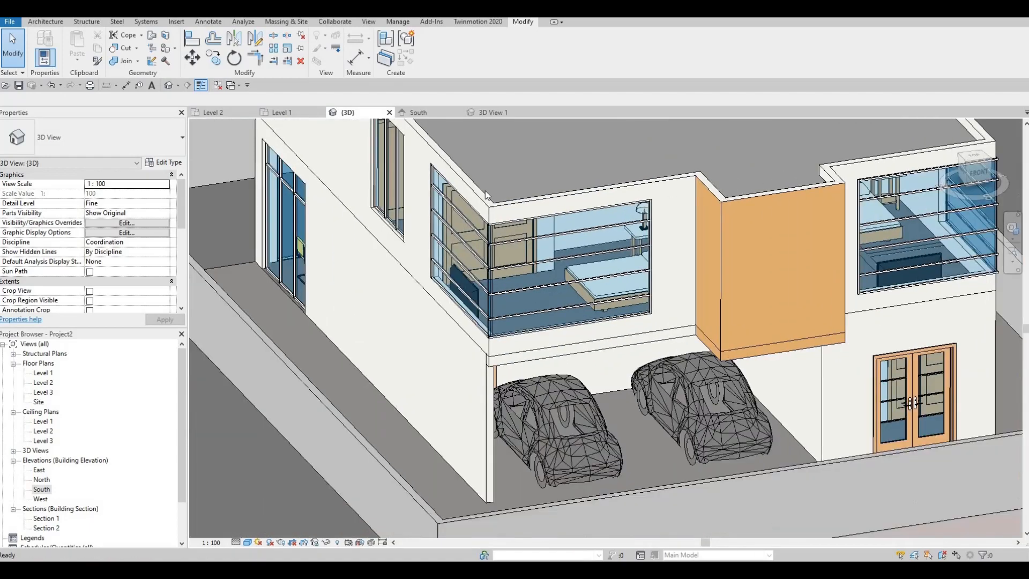
scroll(484, 191, "down", 1)
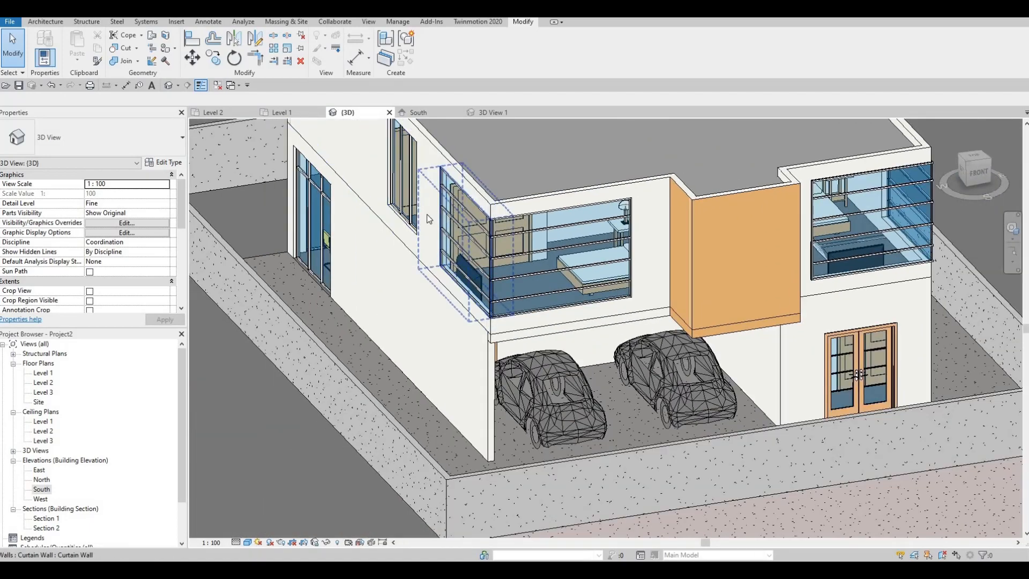
Step: Start an in-place model in the Generic Models category for the upper floor's corner window above the carport, accepting the suggested name
scroll(429, 219, "up", 4)
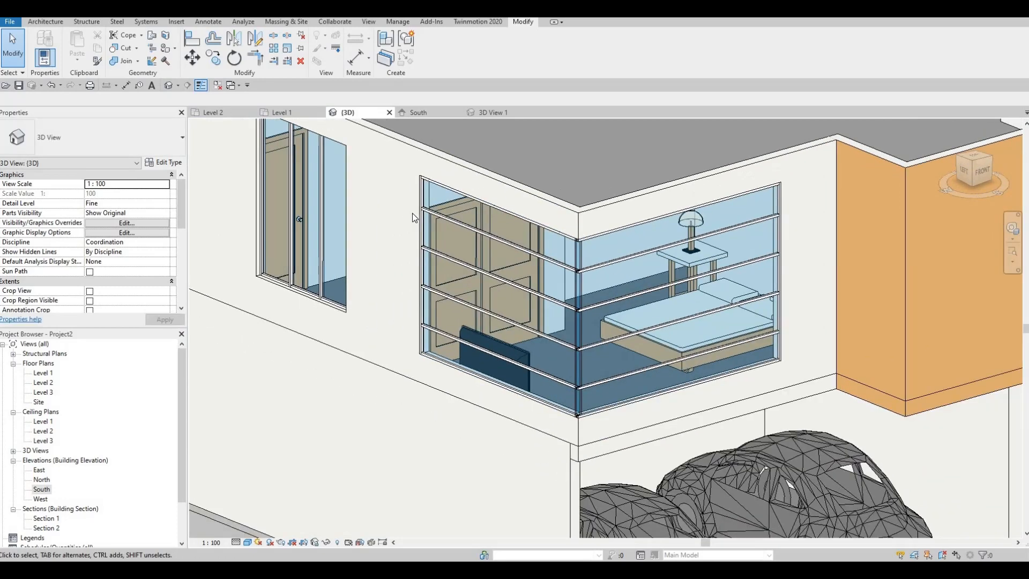
left_click(46, 21)
left_click(124, 60)
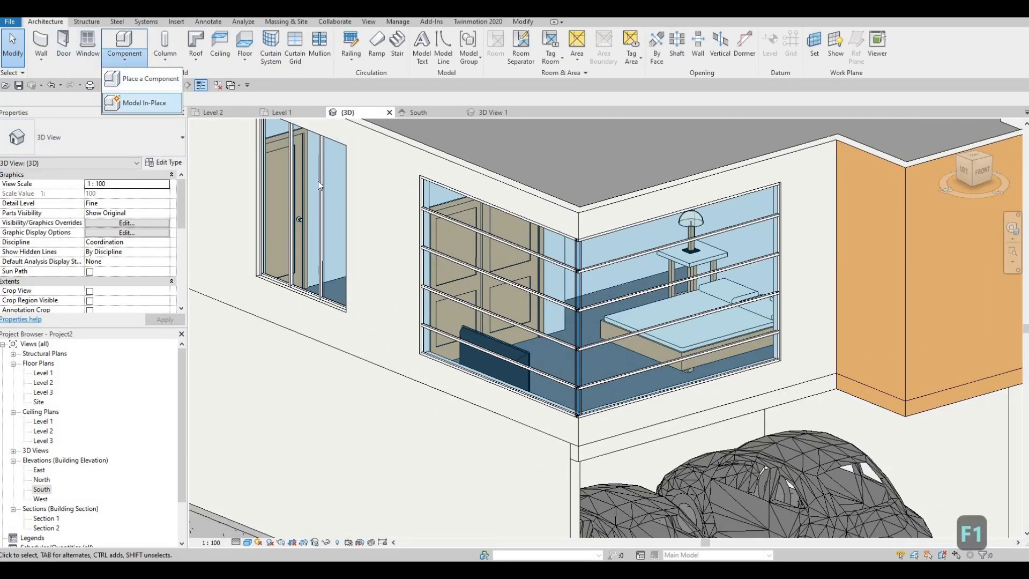
left_click(138, 97)
scroll(479, 290, "down", 3)
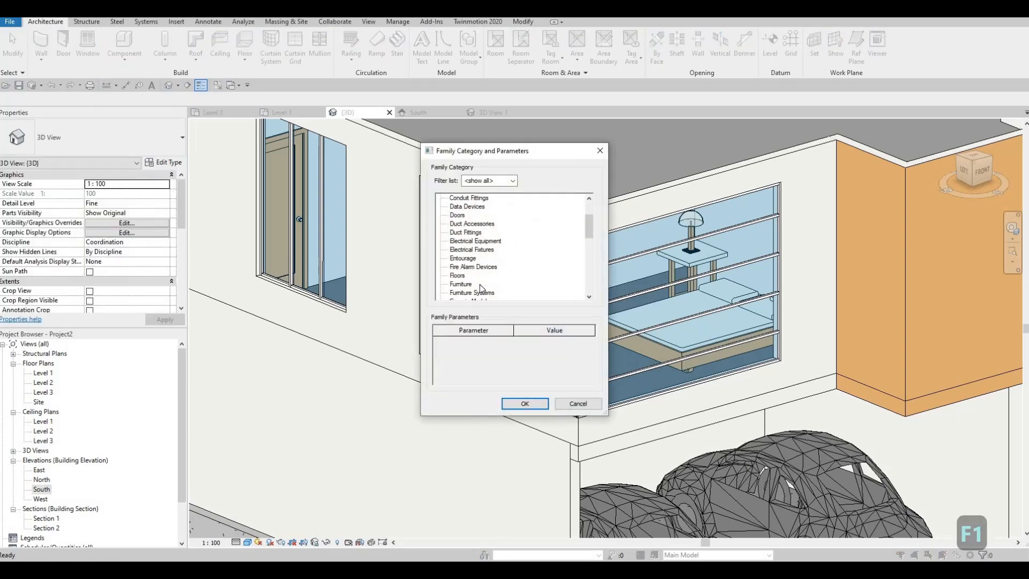
scroll(474, 288, "down", 1)
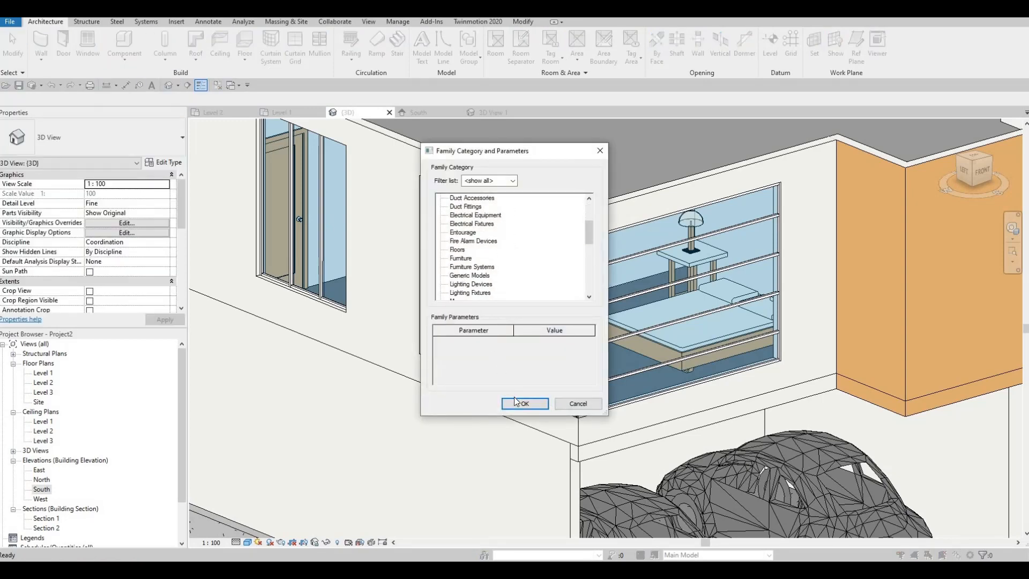
key("Return")
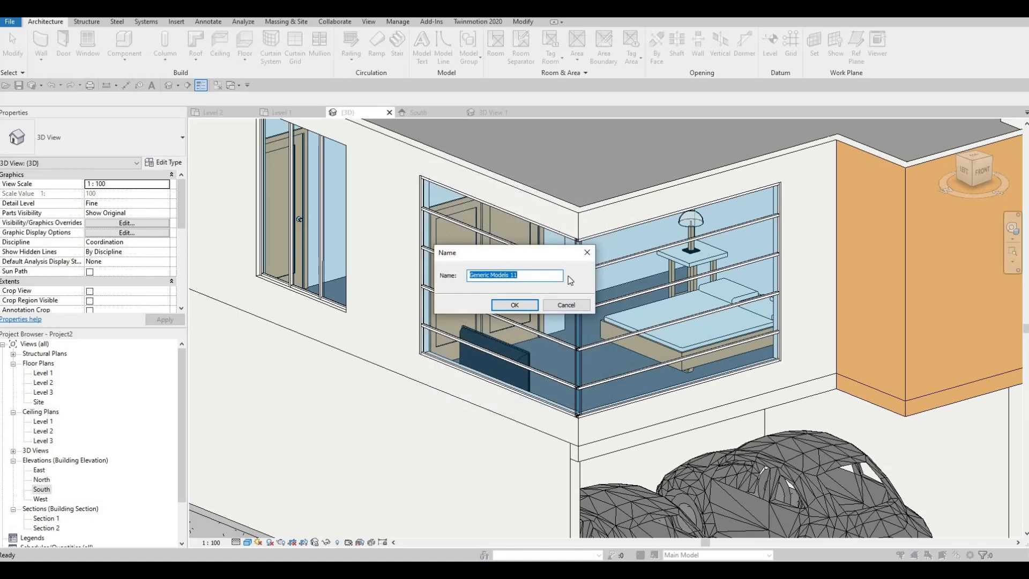
key("Return")
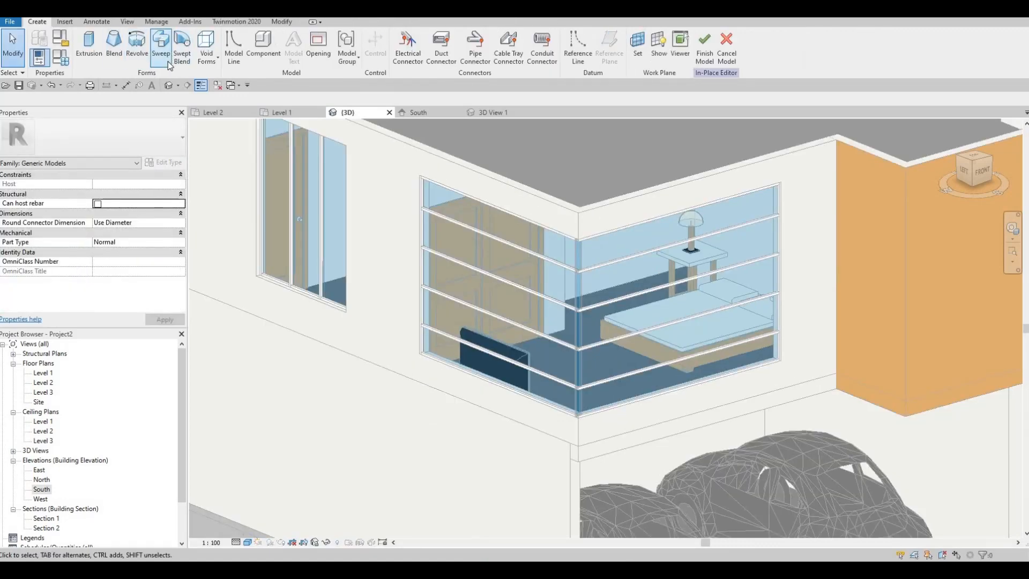
Step: Start a Sweep with a picked path and pick the upper outer frame edges on both sides of the window corner
left_click(161, 47)
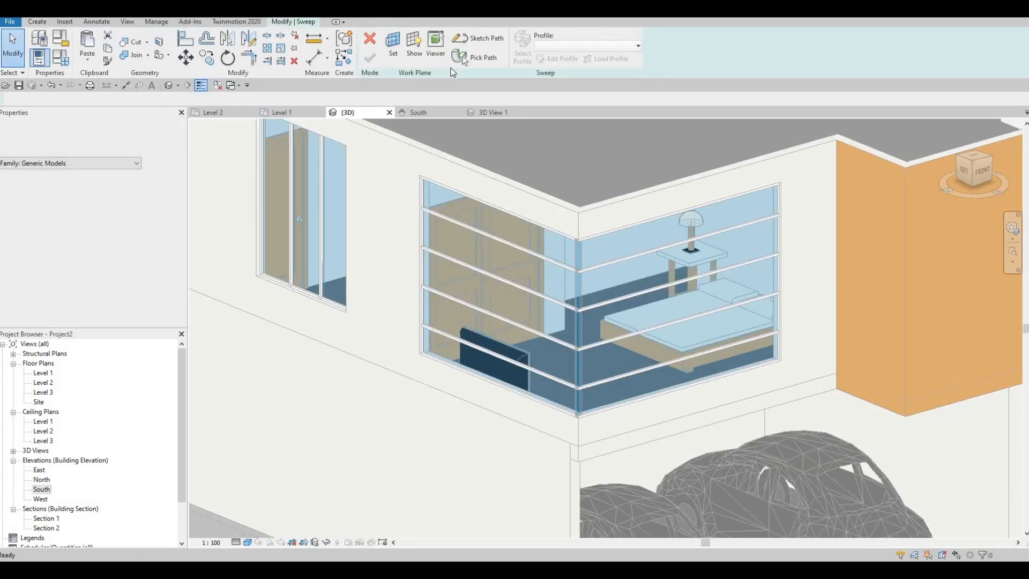
left_click(464, 60)
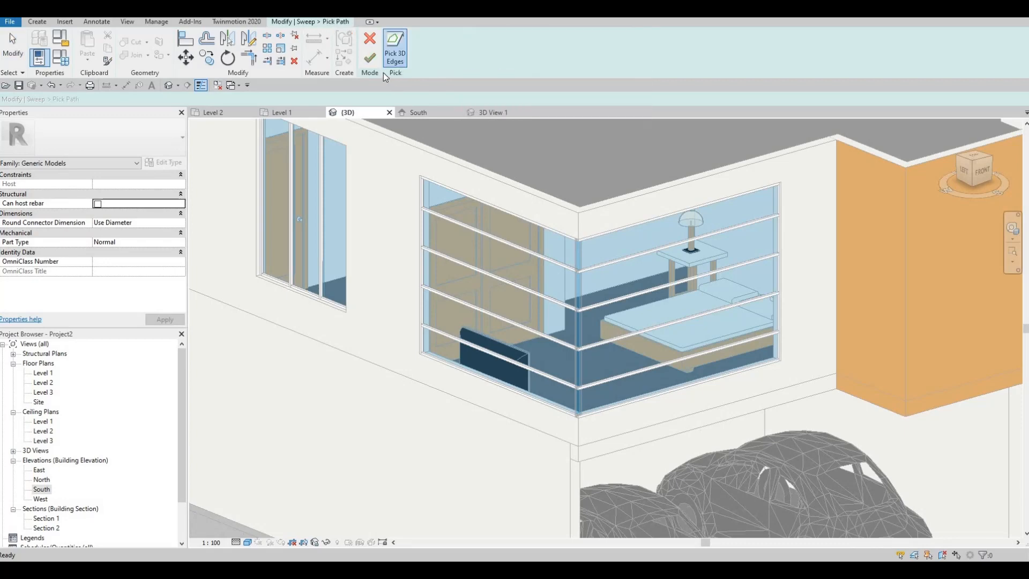
scroll(587, 210, "up", 5)
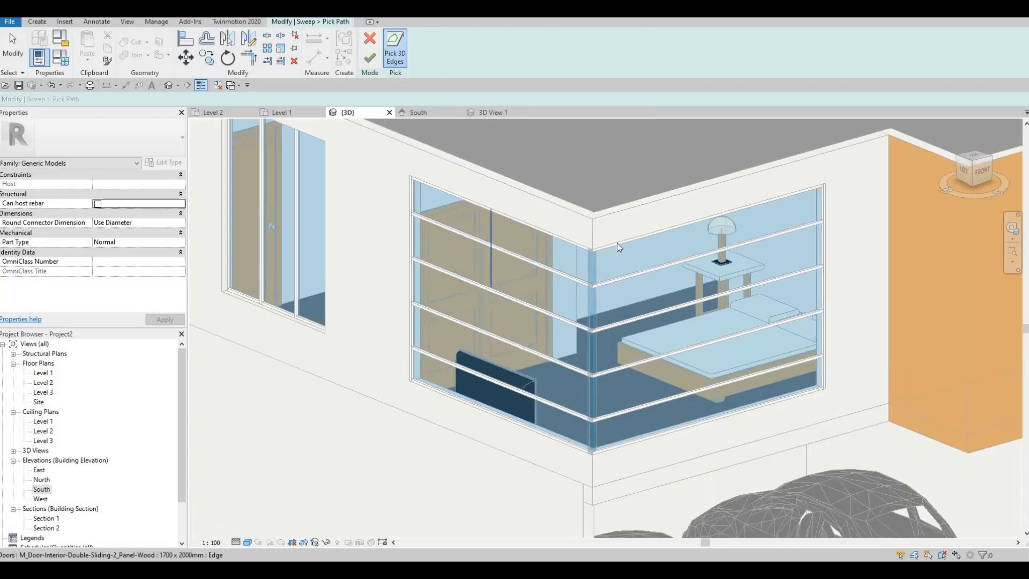
middle_click_drag(583, 292, 573, 214, "shift")
middle_click_drag(576, 144, 577, 205)
scroll(578, 204, "up", 1)
scroll(578, 203, "up", 1)
left_click(579, 203)
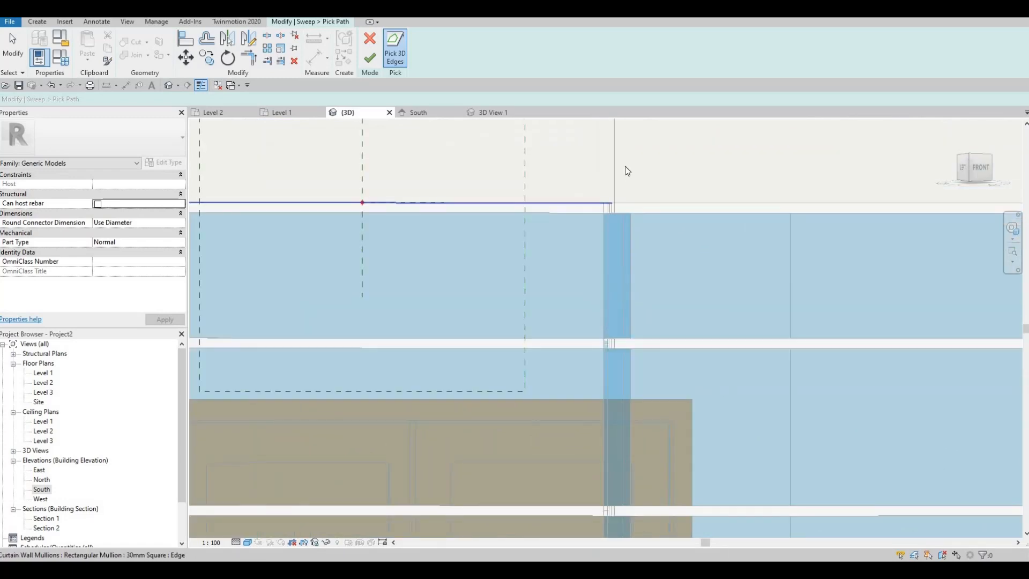
middle_click_drag(625, 166, 609, 161, "shift")
left_click(608, 184)
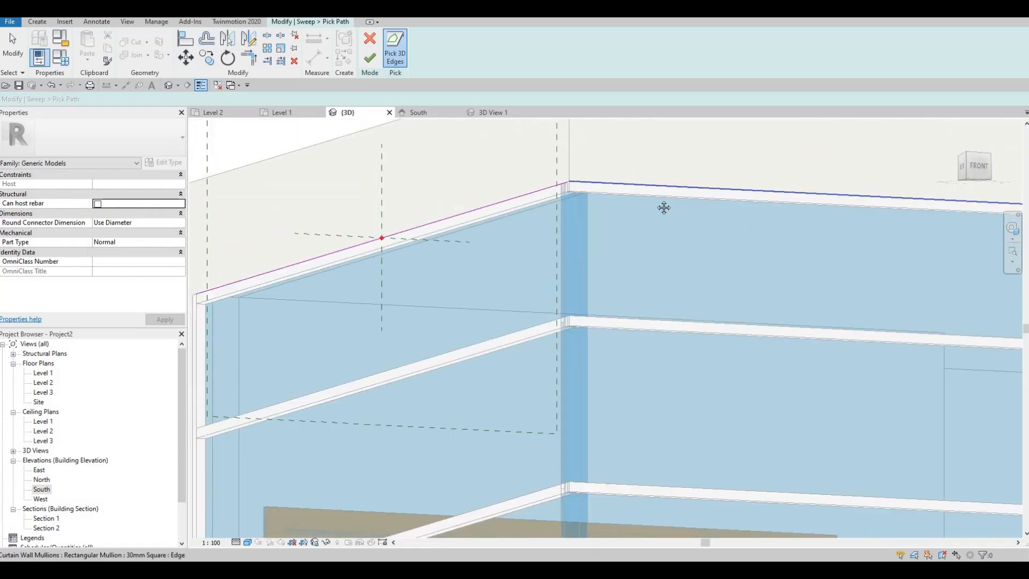
Step: Add the outer vertical frame edges at both far ends of the corner window to the sweep path
middle_click_drag(663, 207, 764, 195, "shift")
scroll(764, 195, "up", 3)
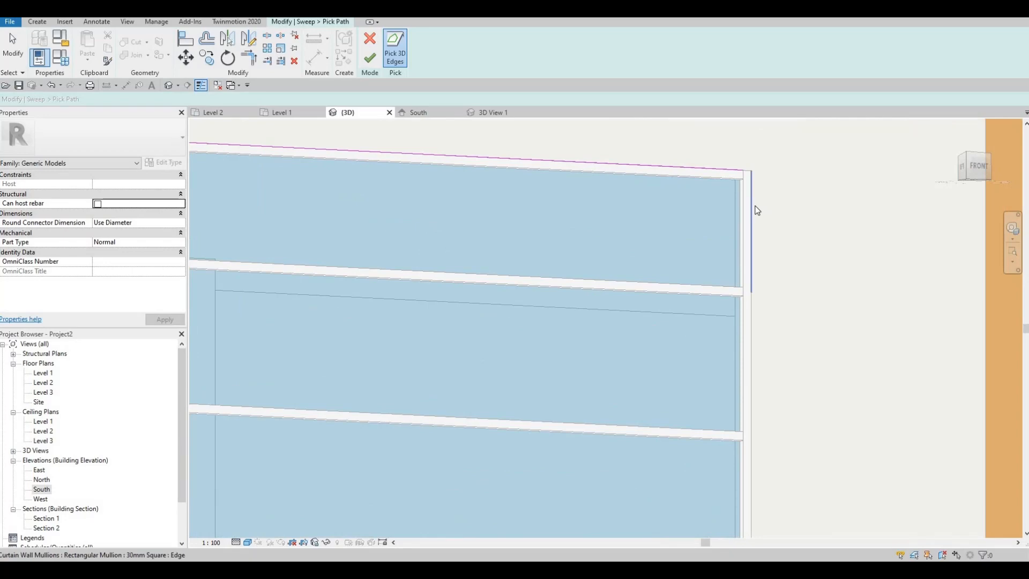
left_click(751, 219)
scroll(750, 184, "down", 3)
scroll(385, 219, "down", 3)
middle_click_drag(385, 219, 804, 157)
scroll(634, 180, "up", 3)
middle_click_drag(569, 161, 667, 214, "shift")
middle_click_drag(610, 179, 691, 290)
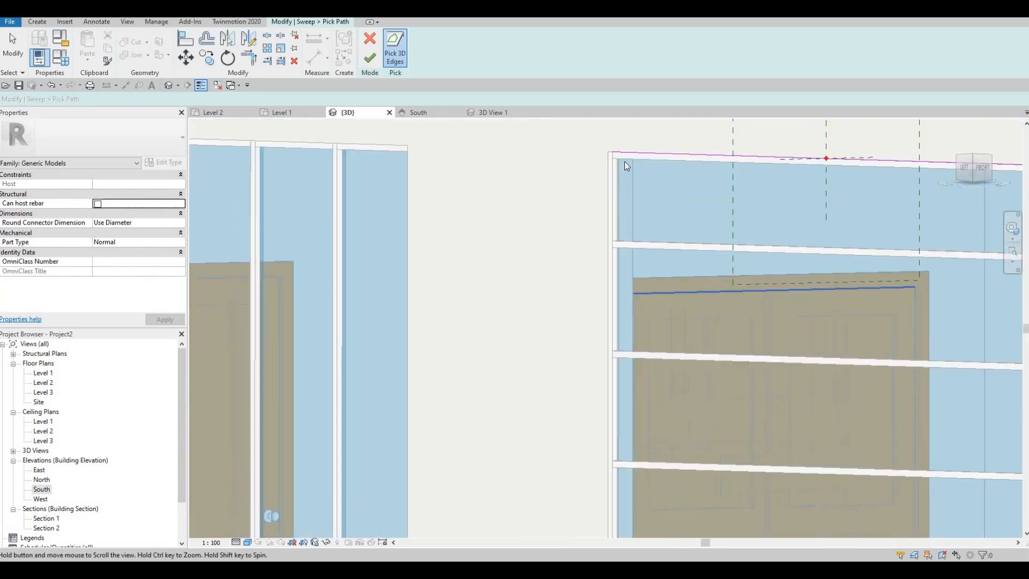
scroll(625, 162, "up", 2)
middle_click_drag(625, 233, 641, 254)
left_click(674, 311)
scroll(640, 253, "down", 3)
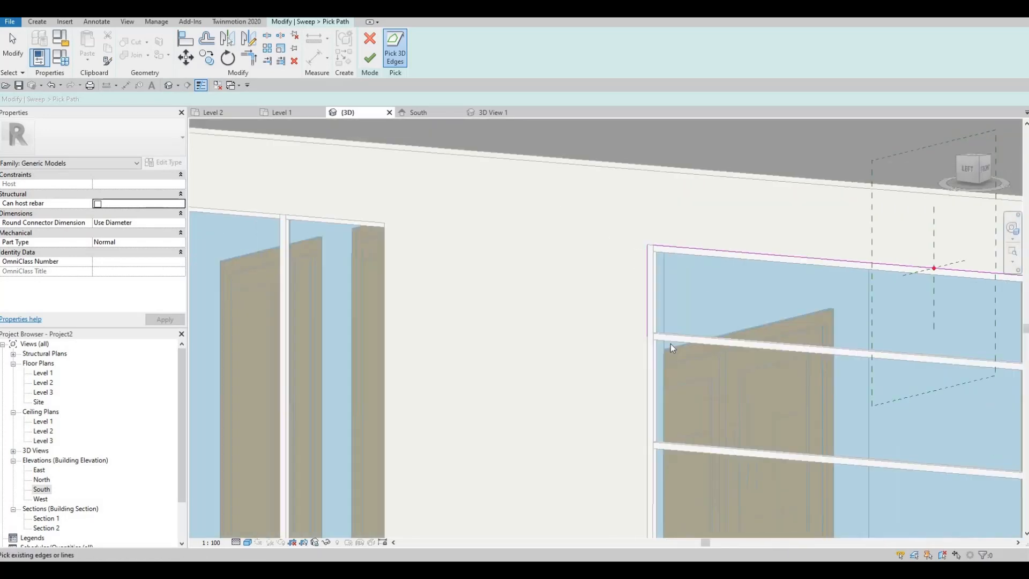
Step: Add the lower outer frame edges on both sides of the window corner to the sweep path
middle_click_drag(670, 344, 582, 221)
scroll(581, 221, "down", 2)
scroll(778, 401, "up", 3)
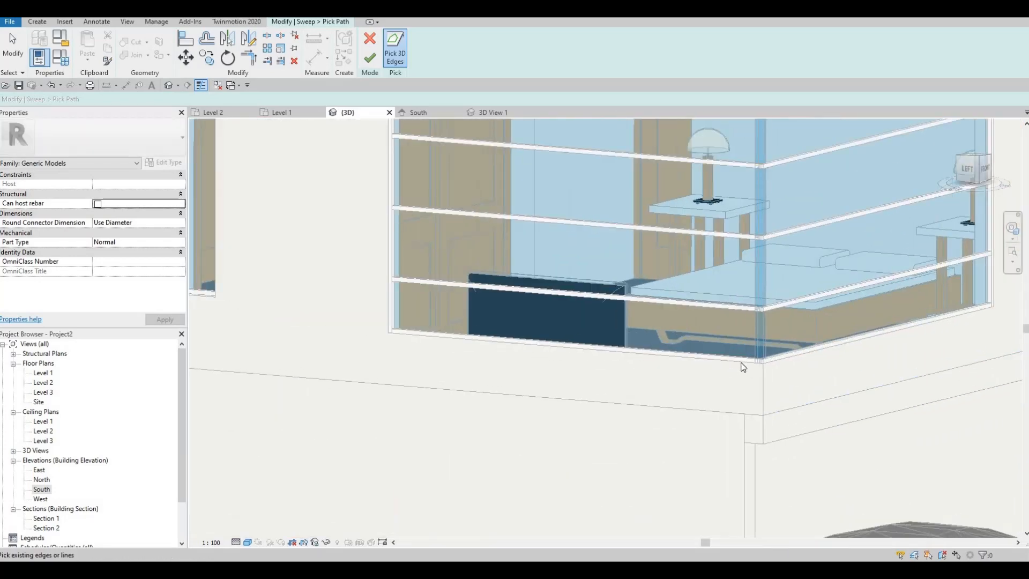
left_click(793, 359)
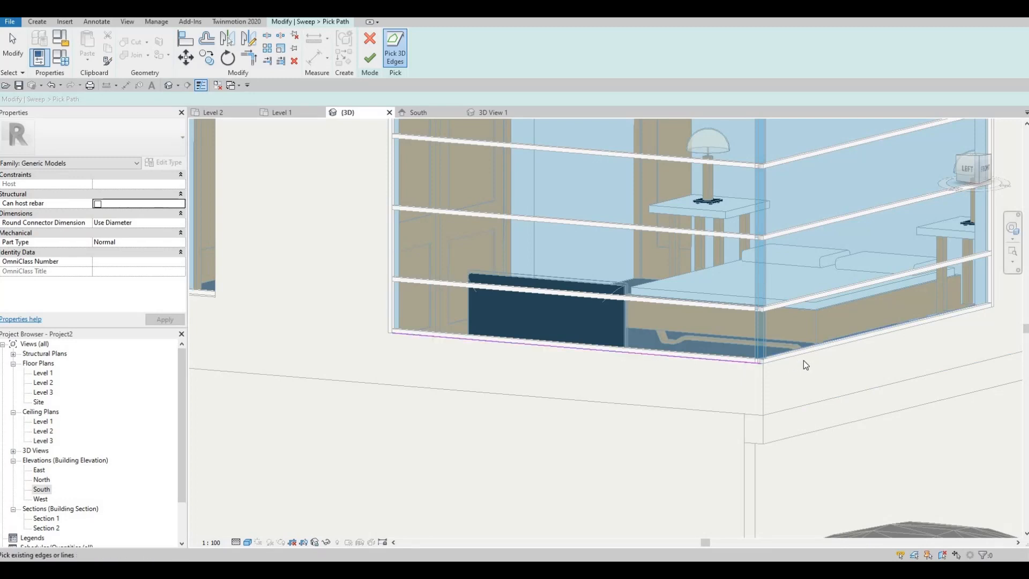
left_click(781, 353)
middle_click_drag(684, 386, 741, 366, "shift")
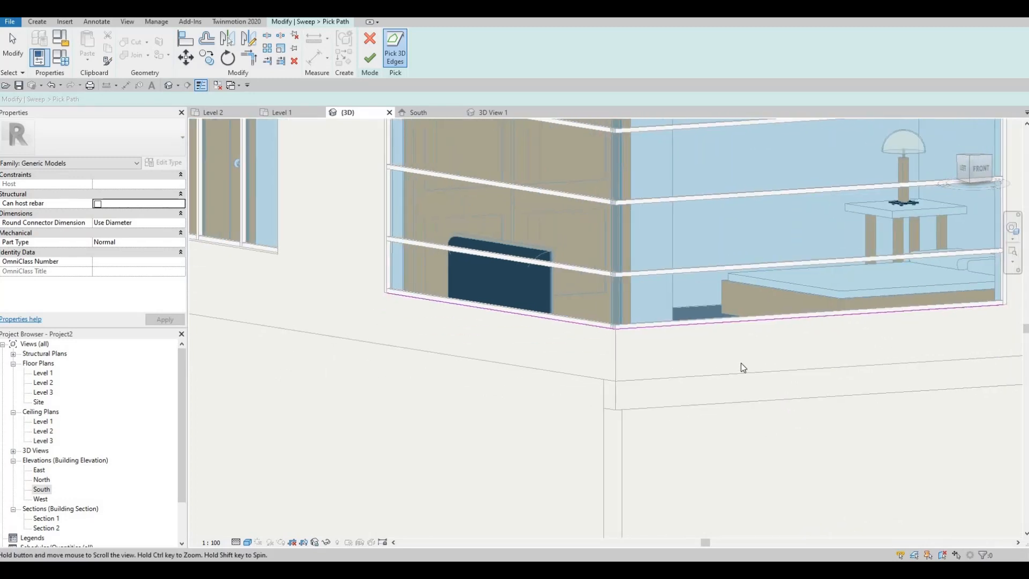
Step: Extend the path's two vertical end lines to the bottom lines with Trim/Extend and try to finish the path
scroll(741, 364, "down", 2)
key("t")
key("r")
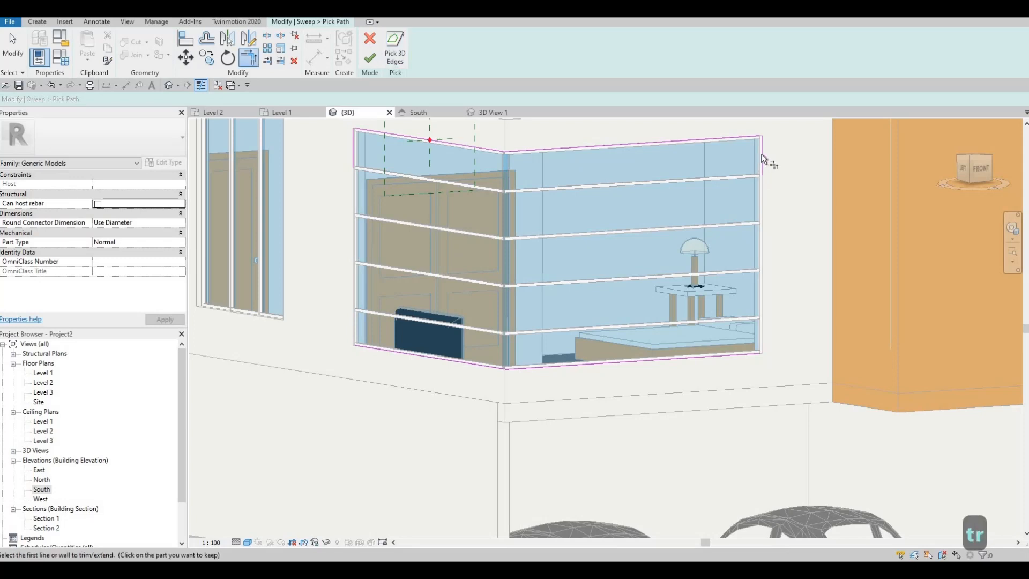
left_click(761, 160)
left_click(753, 357)
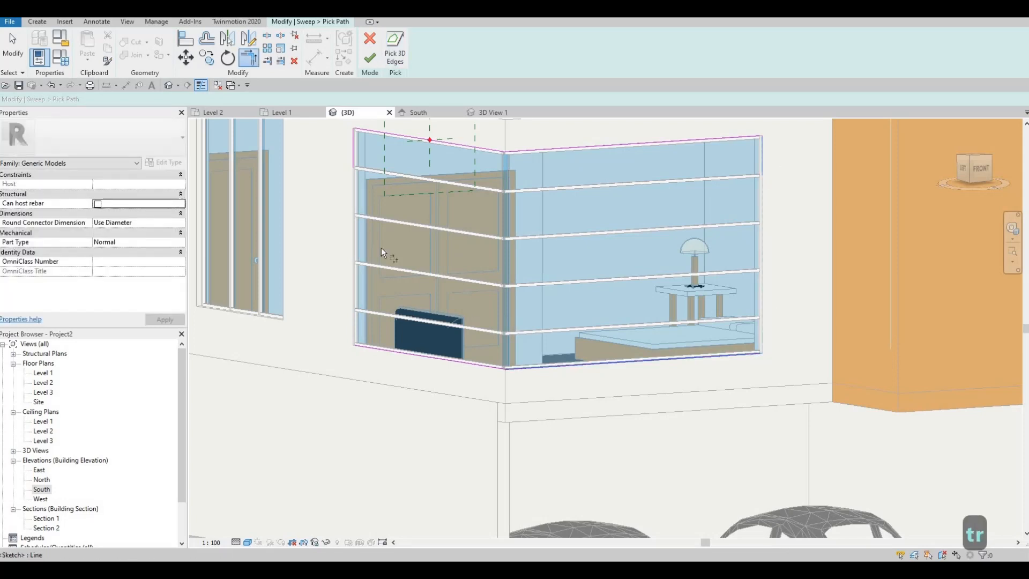
left_click(353, 157)
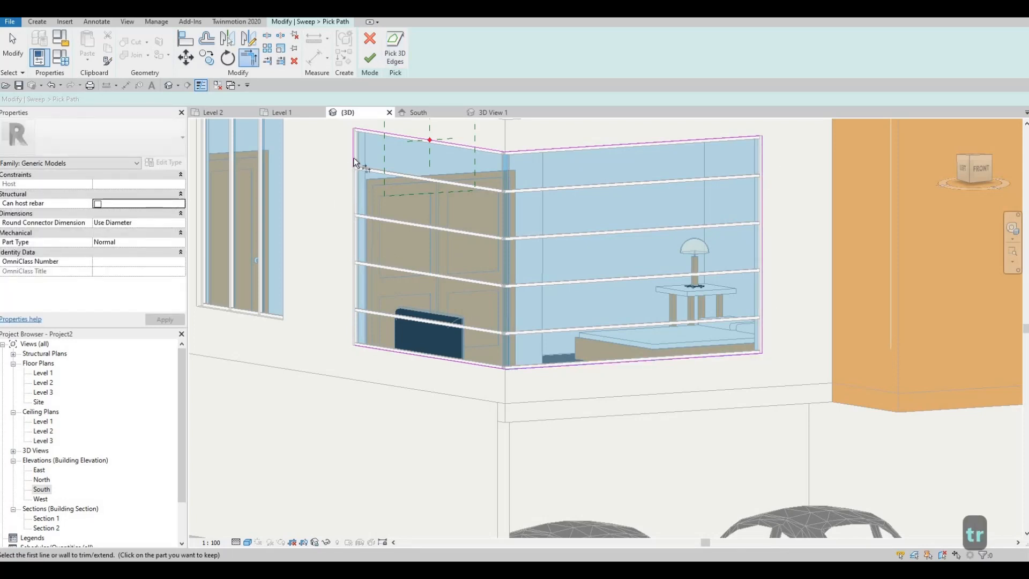
left_click(385, 349)
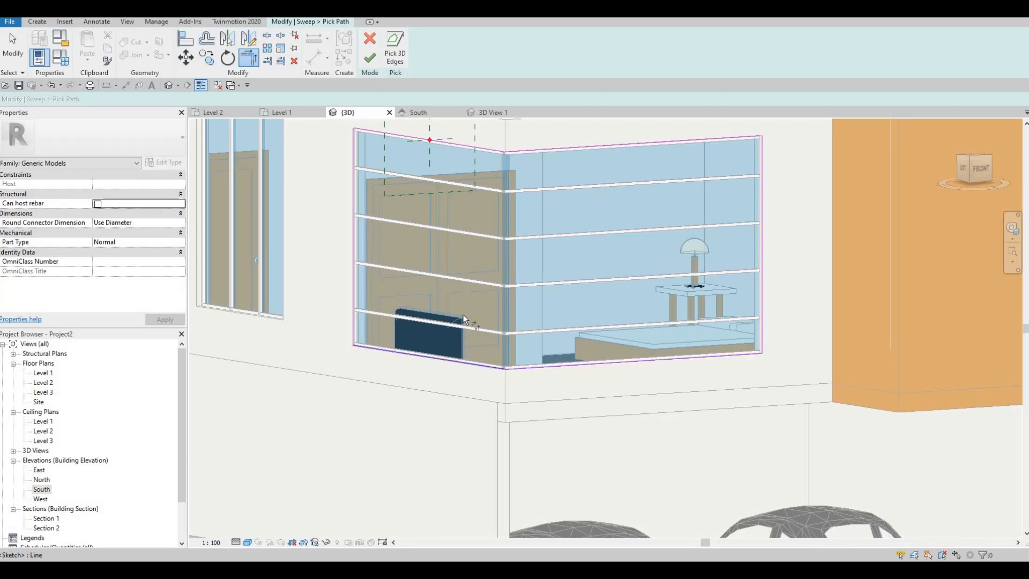
middle_click_drag(438, 248, 438, 325)
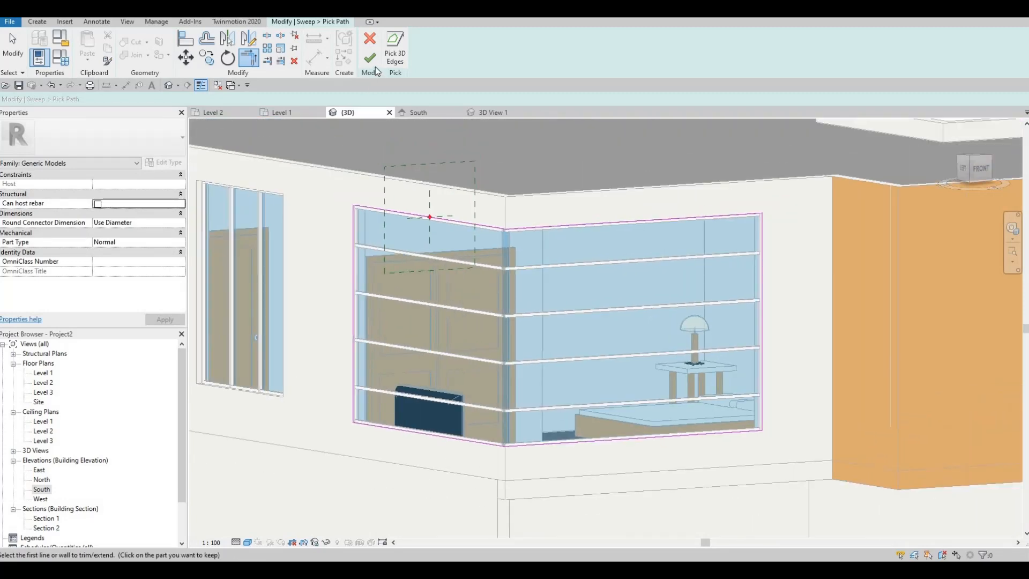
left_click(370, 59)
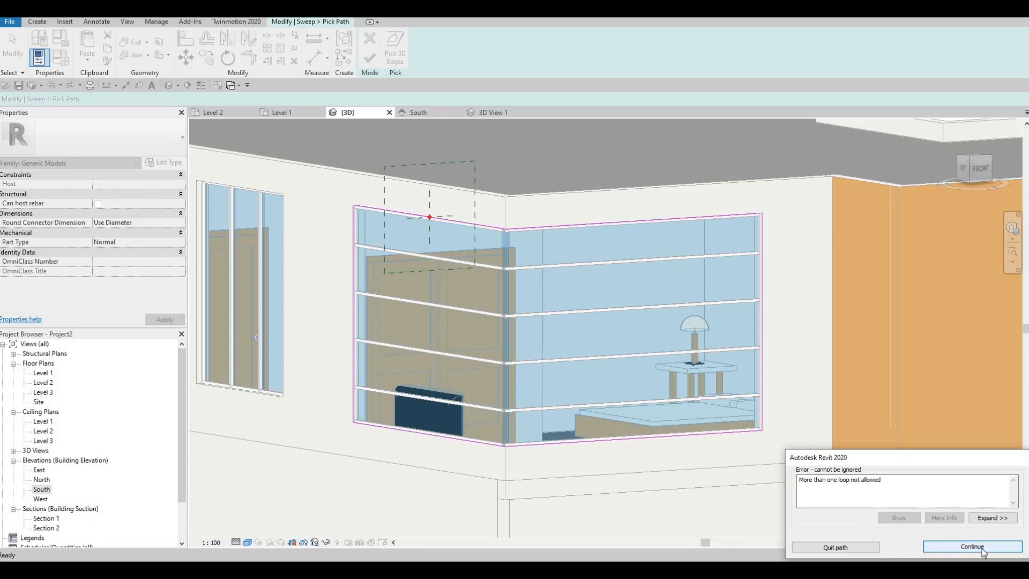
key("Return")
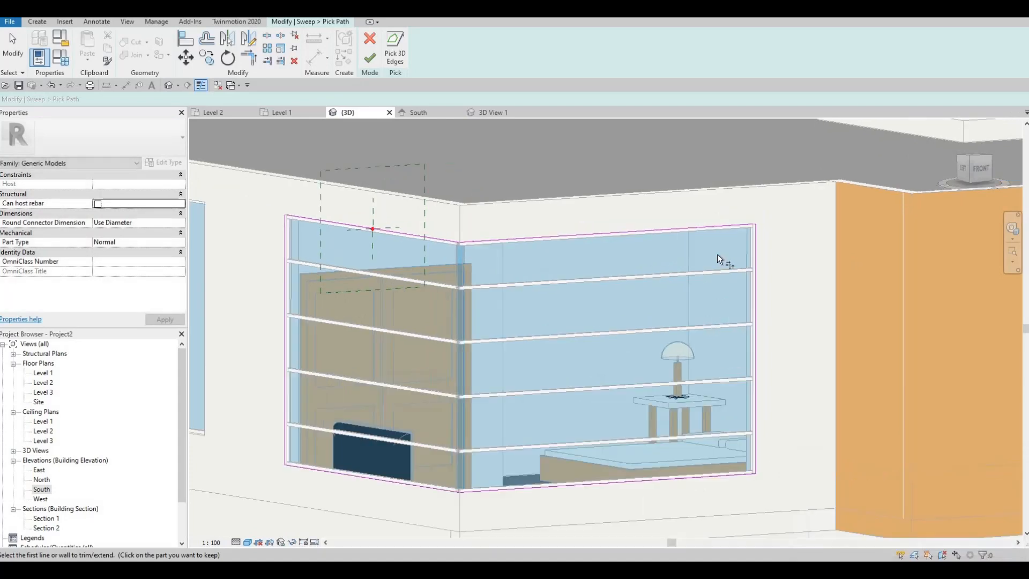
Step: Join the path lines at the window's upper corners with Trim/Extend and finish the sweep path
scroll(707, 252, "up", 5)
left_click(729, 263)
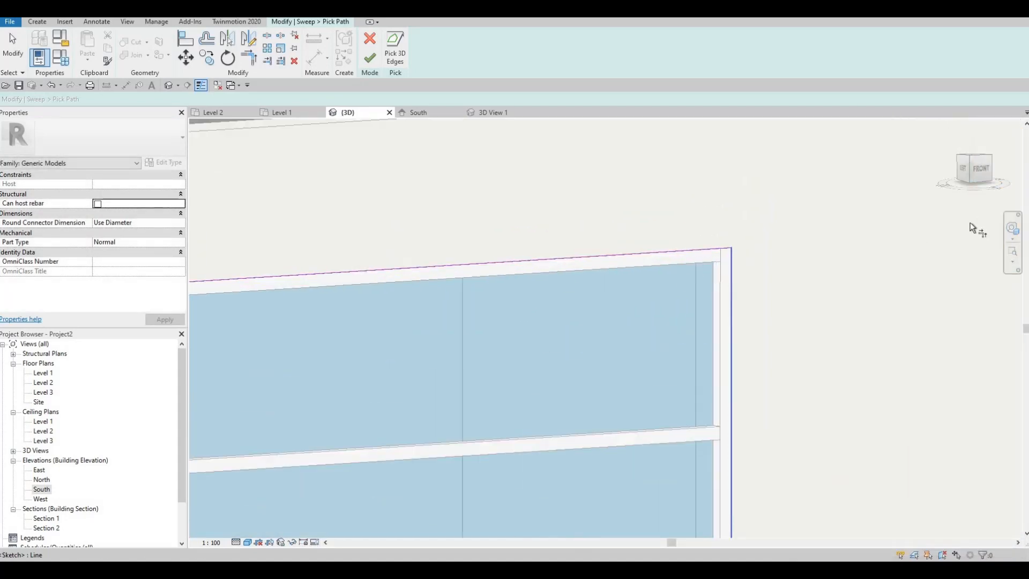
middle_click_drag(705, 251, 971, 223)
scroll(971, 224, "down", 2)
mouse_move(348, 260)
middle_mouse_down()
mouse_move(667, 222)
mouse_move(663, 233)
middle_mouse_up()
scroll(663, 233, "down", 2)
scroll(664, 233, "up", 2)
left_click(643, 236)
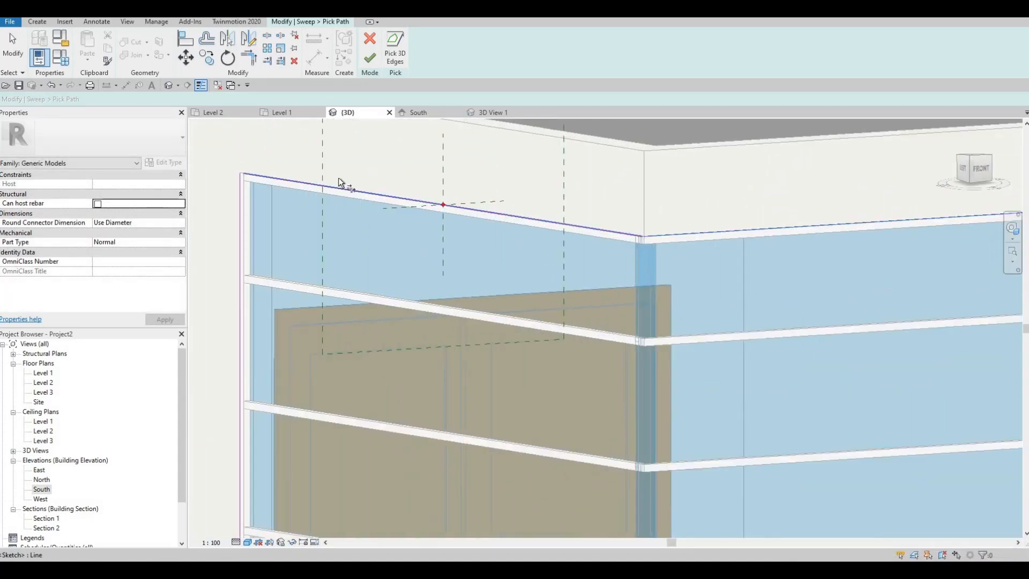
left_click(339, 181)
left_click(248, 177)
left_click(241, 230)
middle_click_drag(241, 230, 520, 51)
scroll(590, 311, "down", 1)
middle_click_drag(608, 482, 590, 311)
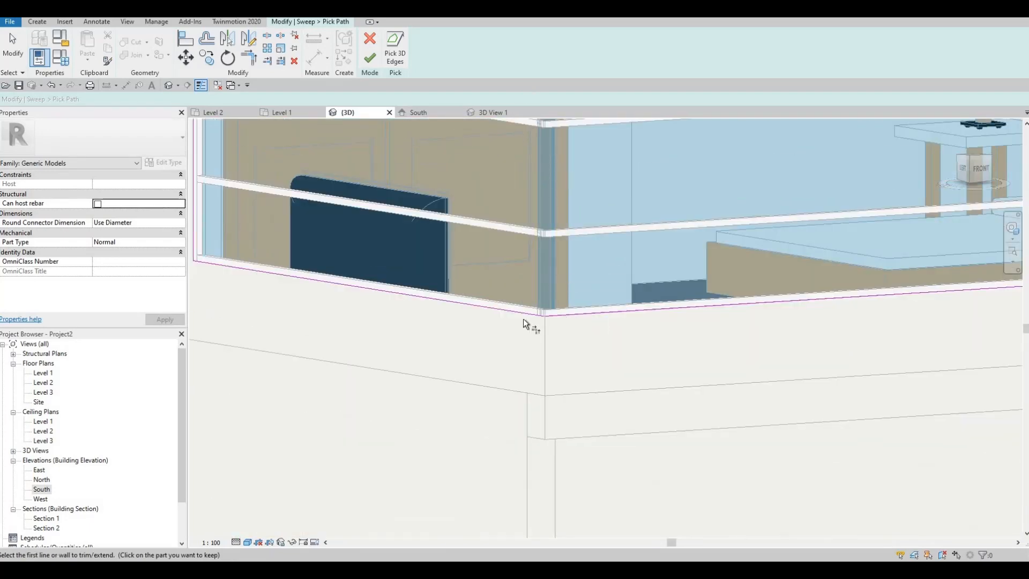
left_click(375, 64)
scroll(622, 176, "down", 3)
scroll(773, 166, "up", 1)
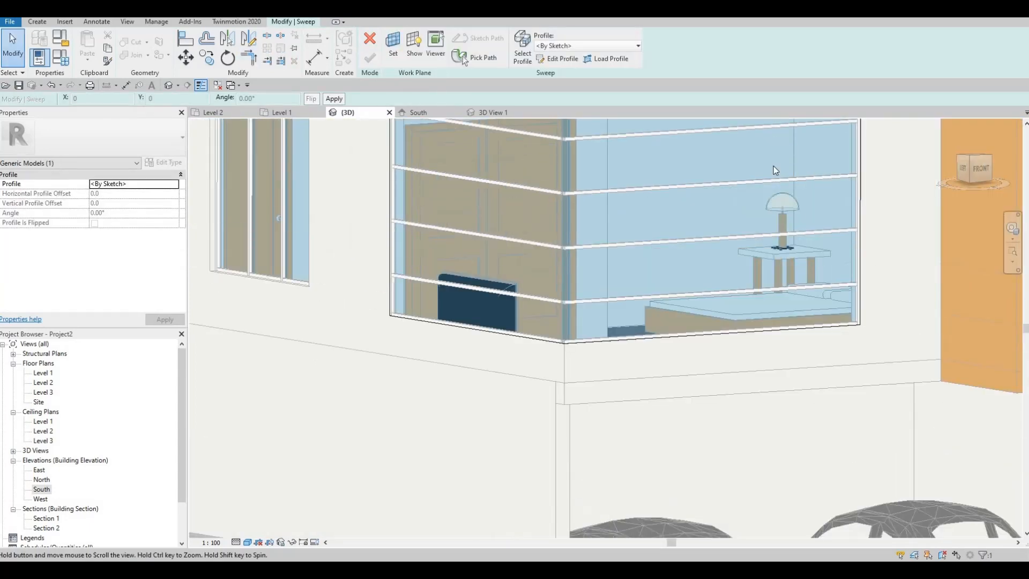
Step: Start editing the sweep's profile and open the South elevation at the window's upper corner
scroll(773, 170, "down", 2)
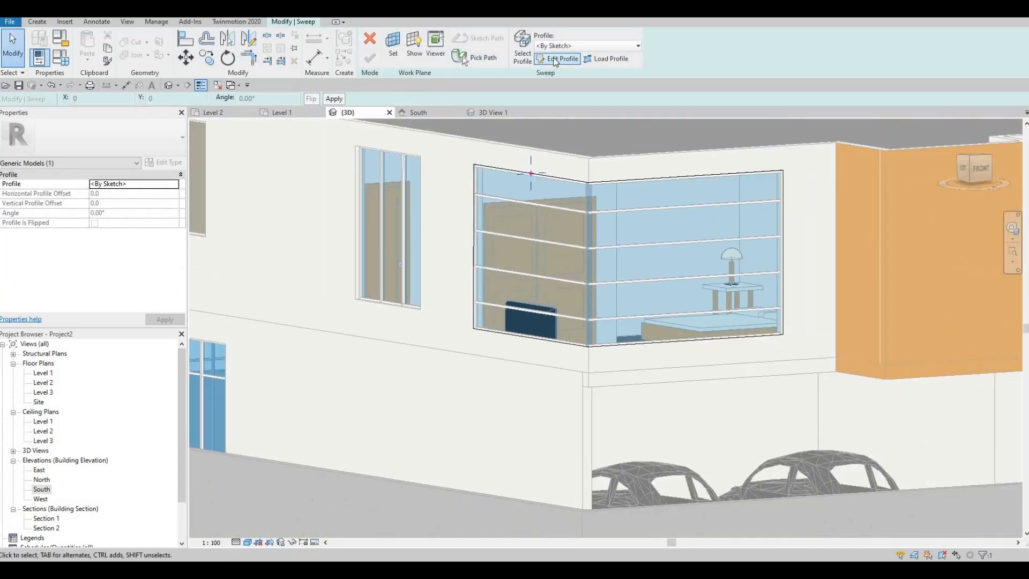
left_click(557, 59)
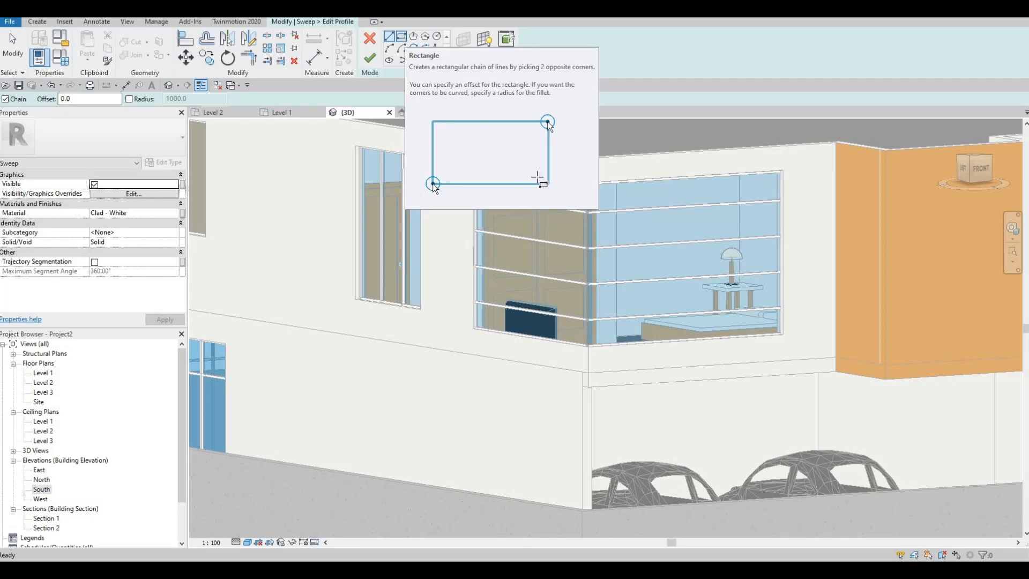
left_click(402, 37)
scroll(530, 172, "up", 3)
scroll(535, 177, "up", 2)
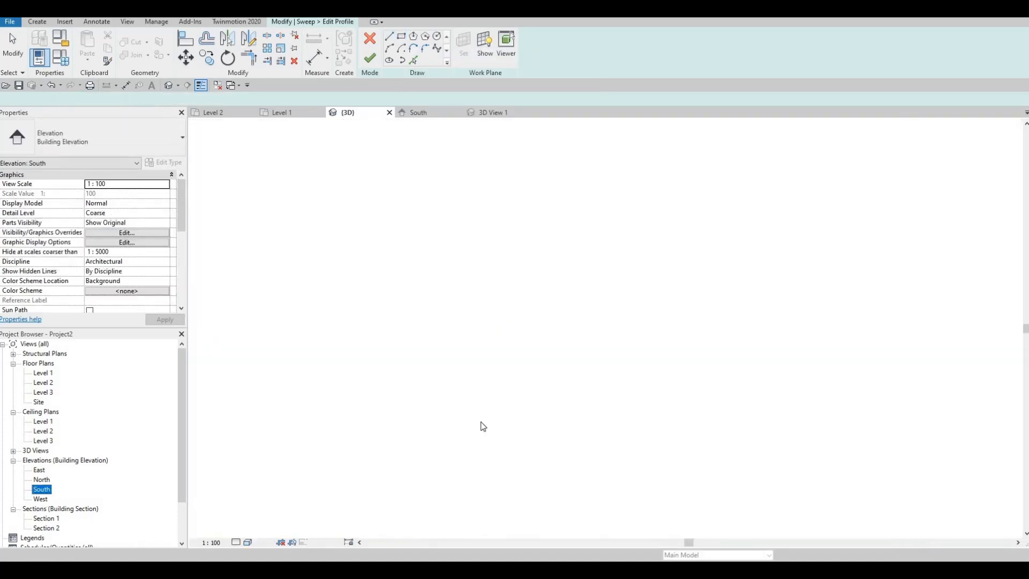
scroll(476, 418, "down", 4)
middle_click_drag(260, 248, 350, 251)
scroll(328, 264, "up", 5)
scroll(315, 249, "up", 2)
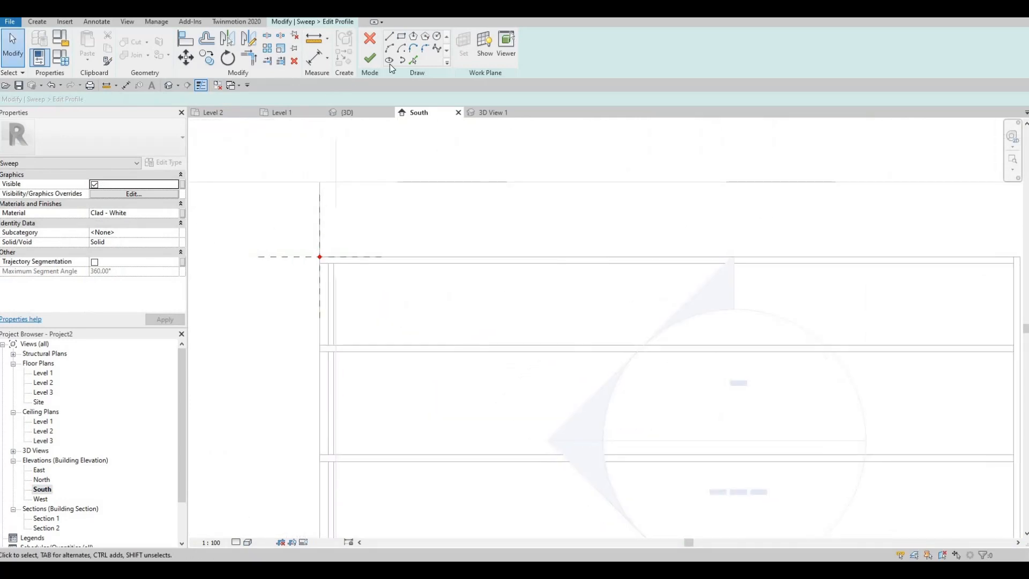
Step: Sketch a rectangular profile about 460 mm wide and 60 mm high, extending outward and upward from the path's reference point
left_click(401, 36)
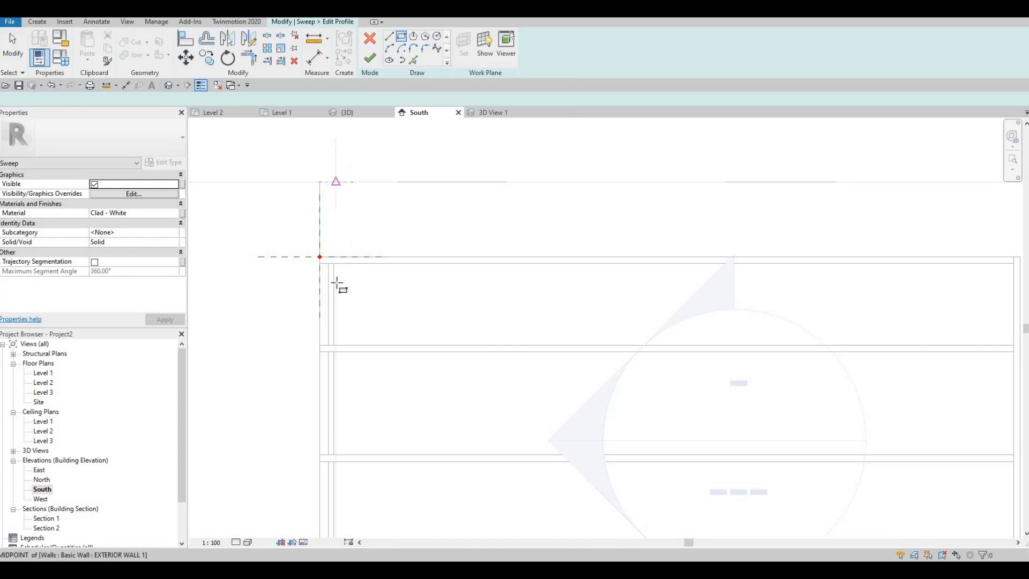
scroll(336, 282, "up", 2)
scroll(331, 277, "up", 1)
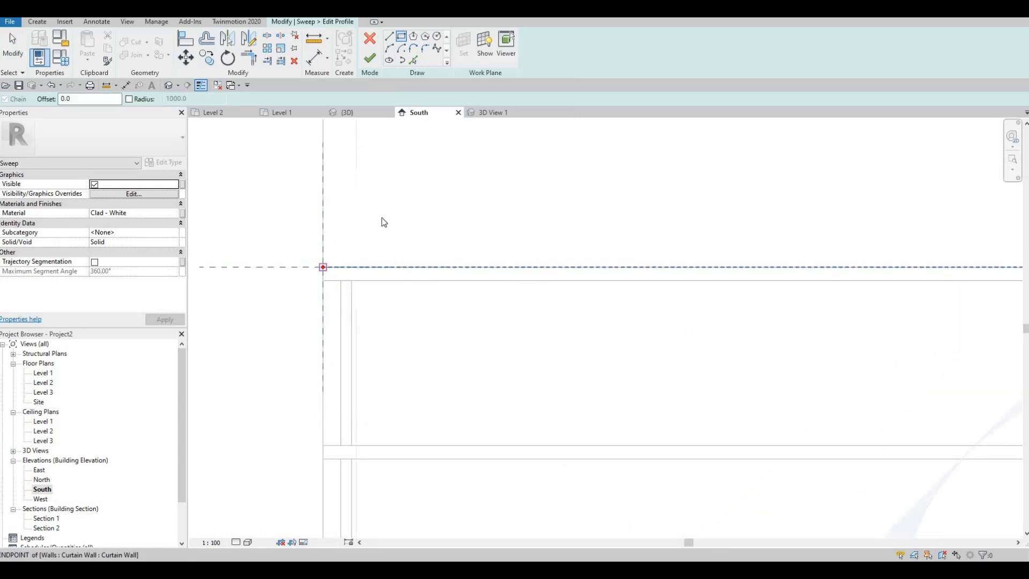
left_click(322, 267)
scroll(308, 214, "down", 1)
middle_click_drag(308, 214, 434, 202)
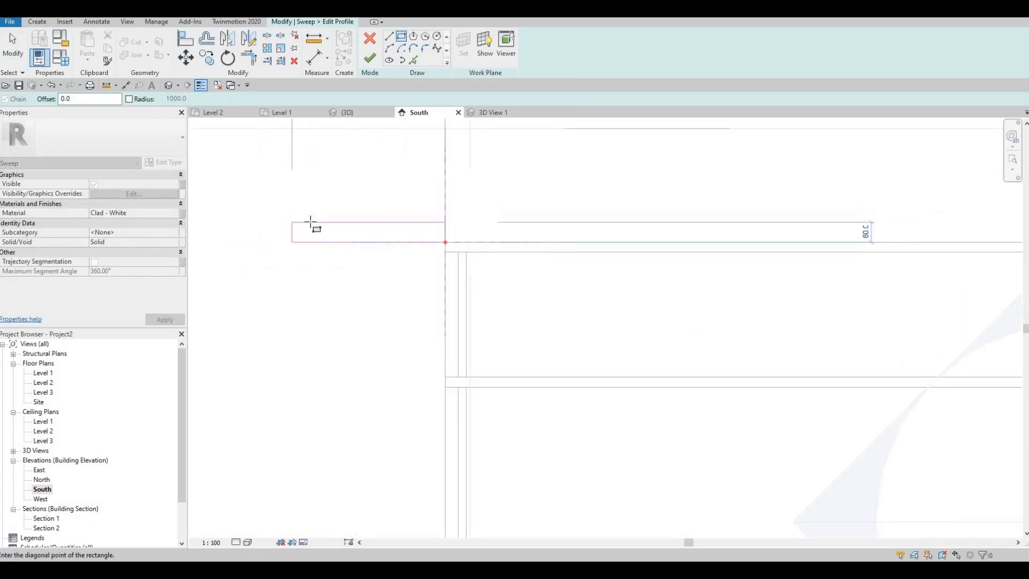
middle_click_drag(296, 223, 310, 222)
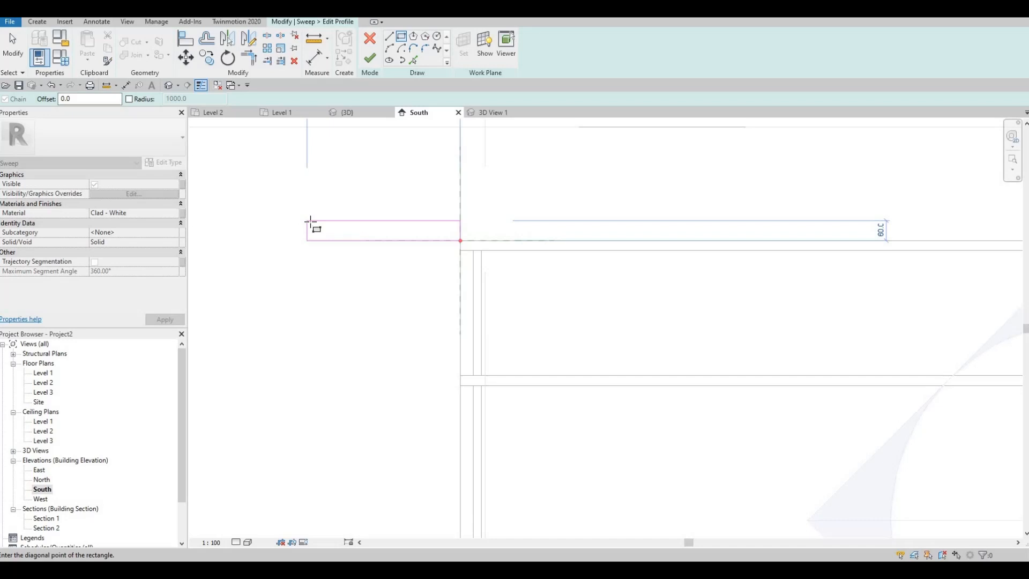
left_click(307, 221)
scroll(343, 250, "up", 1)
middle_click_drag(343, 250, 422, 213)
scroll(422, 213, "down", 1)
scroll(460, 168, "up", 1)
key("Escape")
key("Escape")
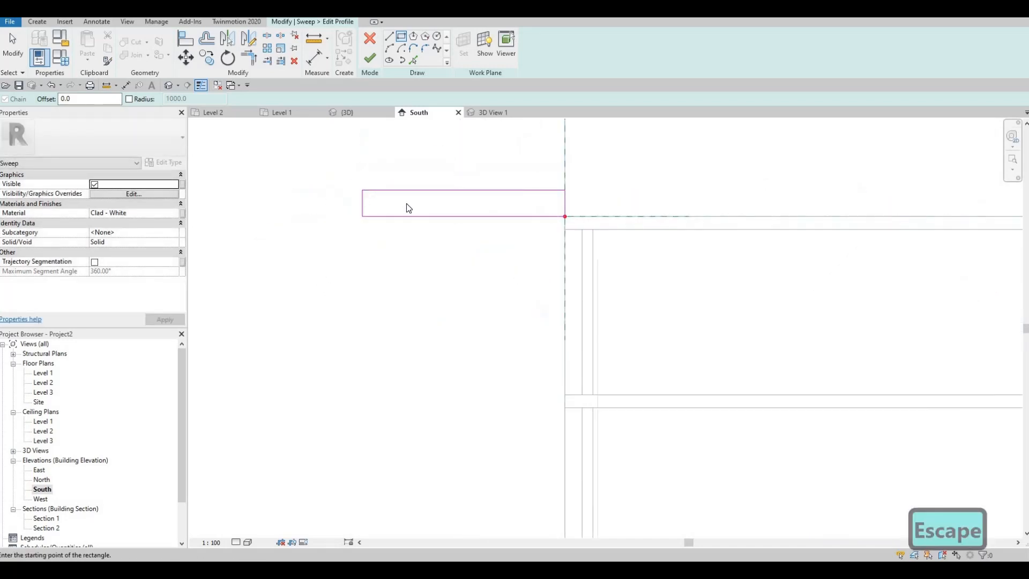
Step: Set the profile rectangle's width to 500 mm, measured outward from the window frame
left_click(445, 189)
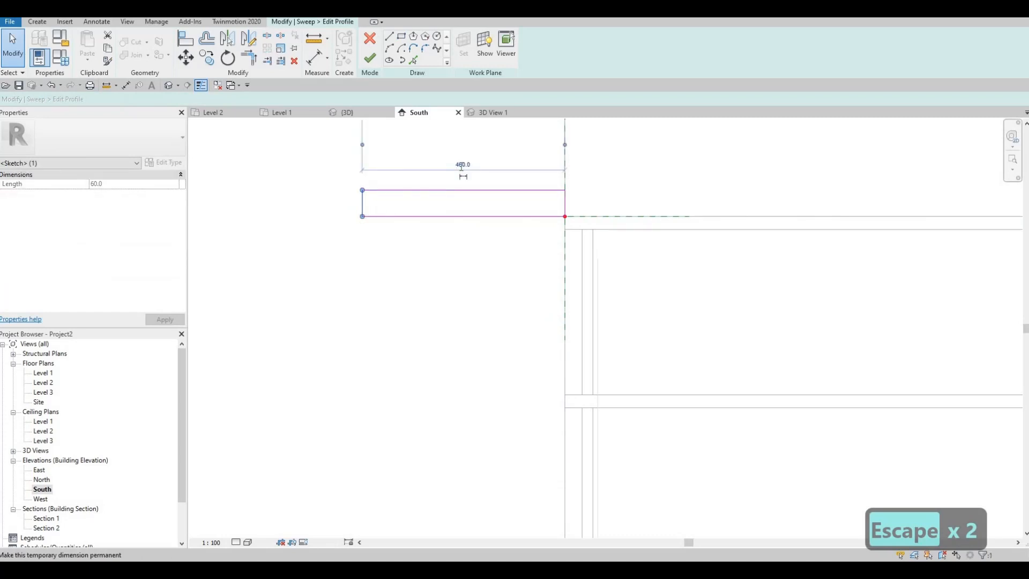
left_click(460, 166)
type("500")
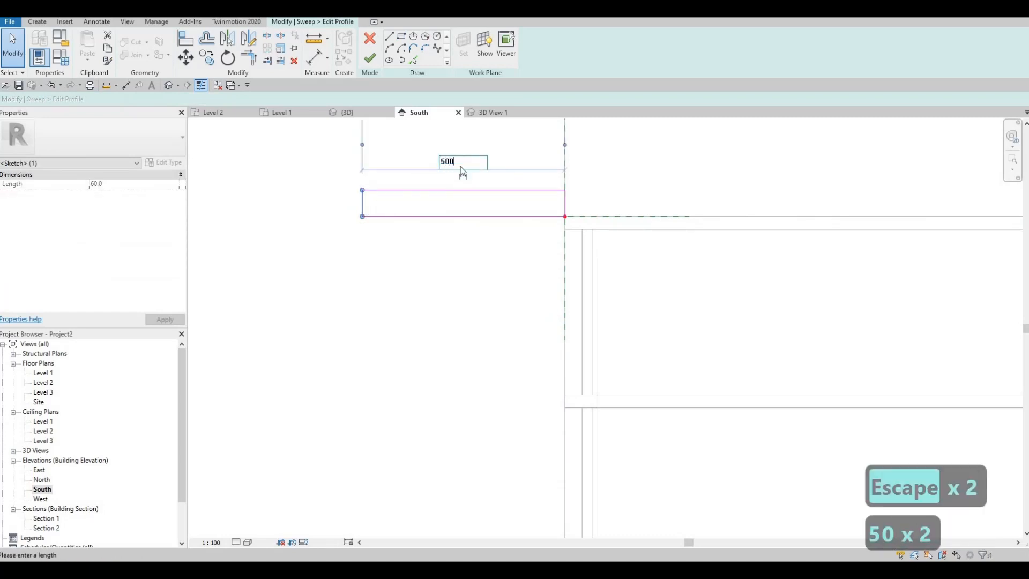
key("Return")
key("Escape")
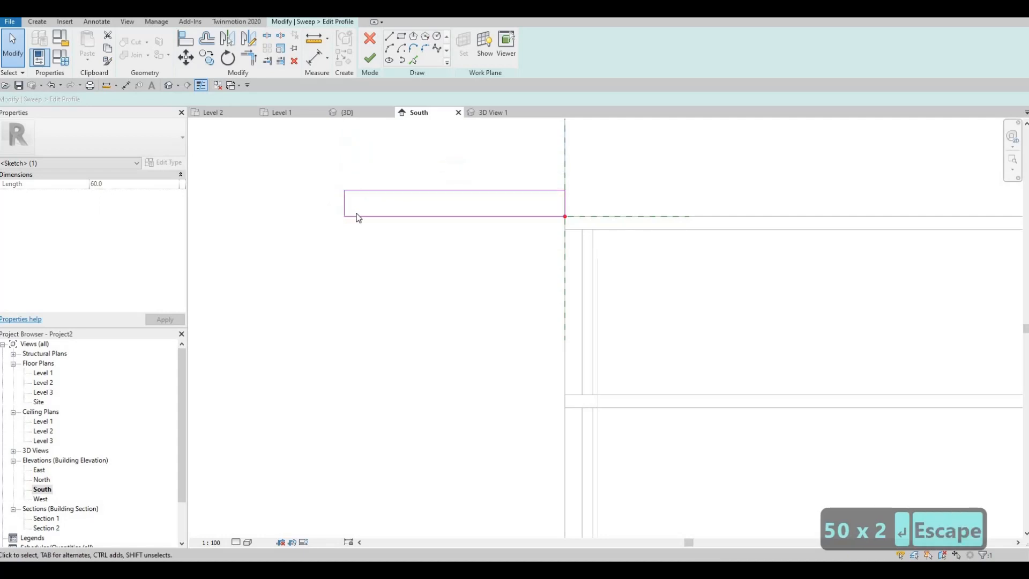
left_click(358, 216)
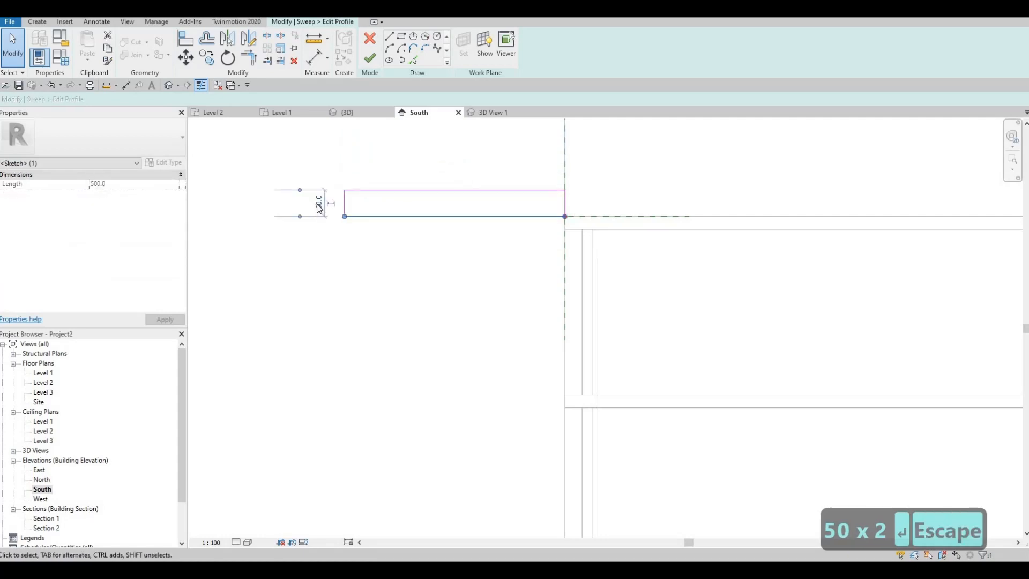
left_click(317, 204)
key("Escape")
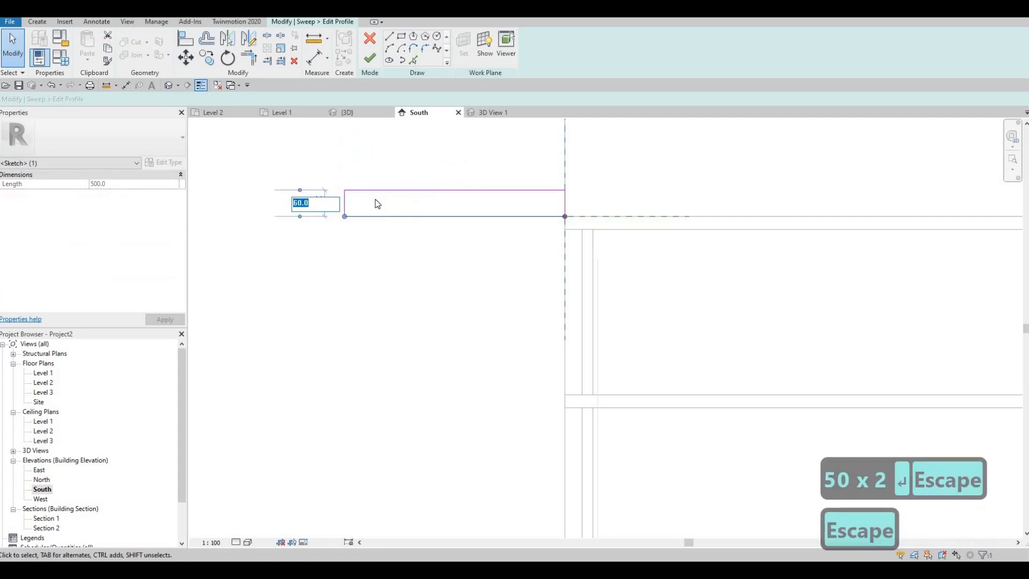
Step: Set the profile rectangle's height to 50 mm by moving its upper line
left_click(521, 190)
left_click(582, 206)
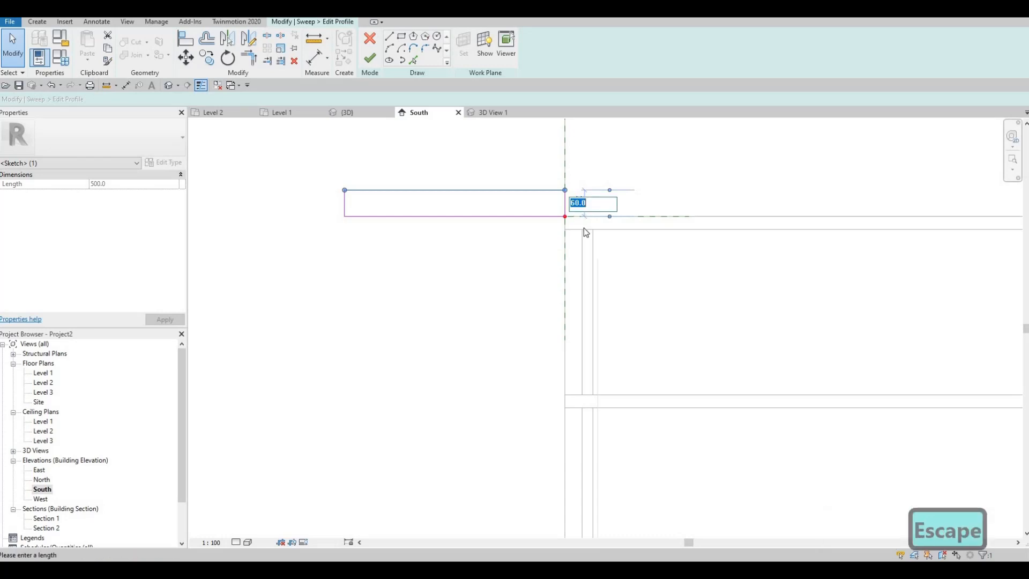
type("50")
key("Return")
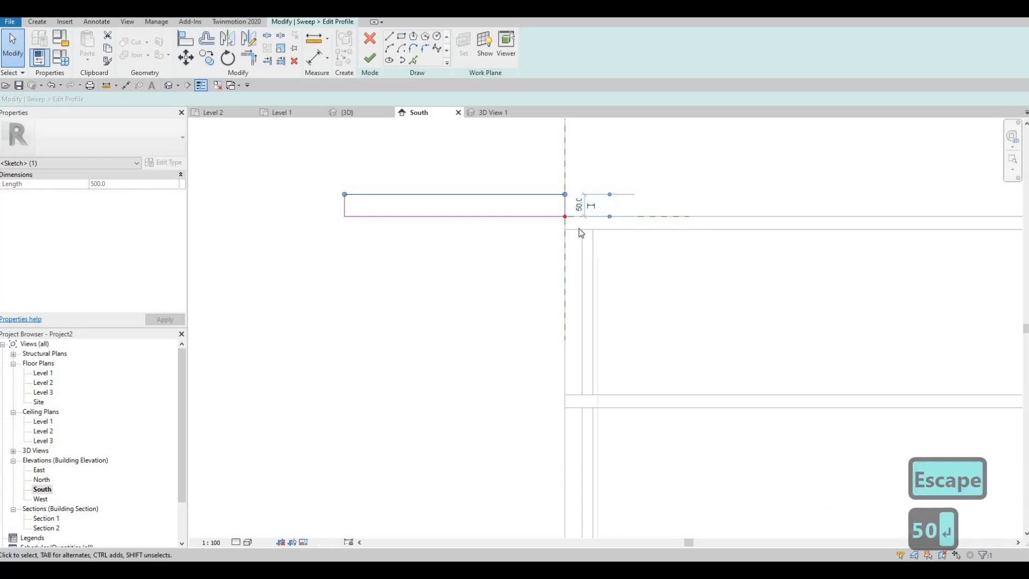
key("Escape")
key("Escape")
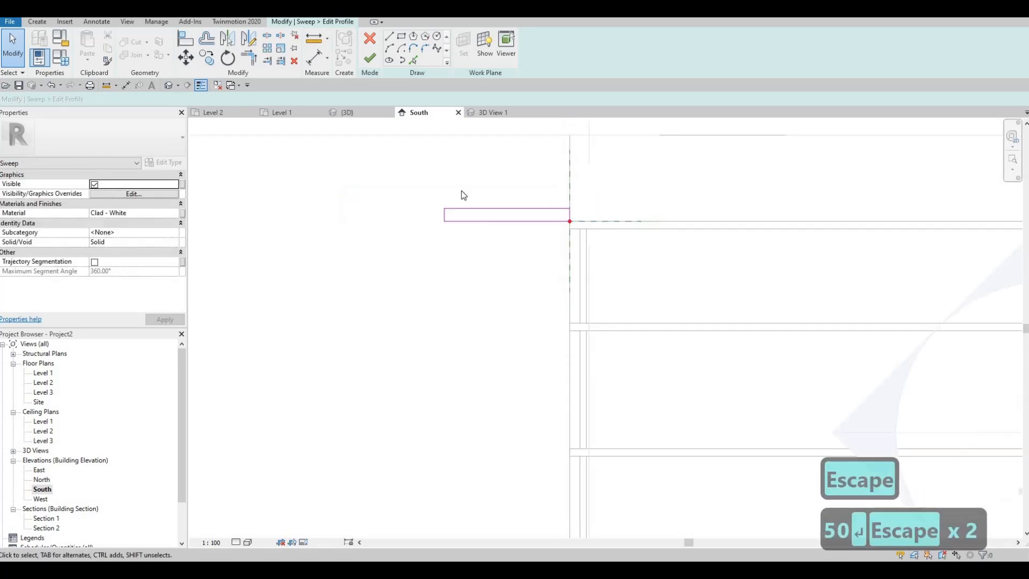
scroll(464, 194, "down", 4)
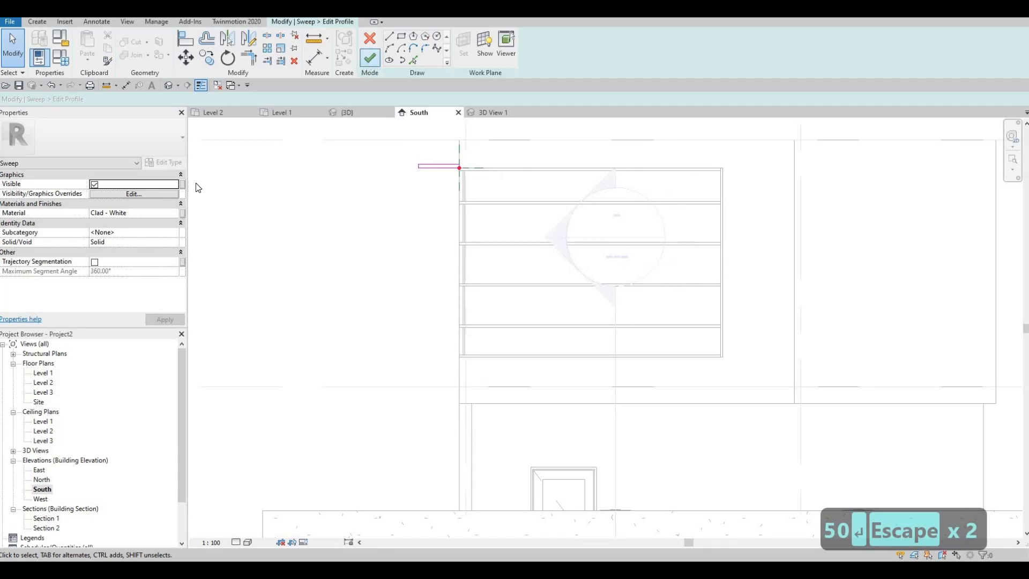
Step: Set the sweep's material to EIFS, Exterior Insulation(1), adding it from the Insulation category of the AEC Materials library
left_click(172, 214)
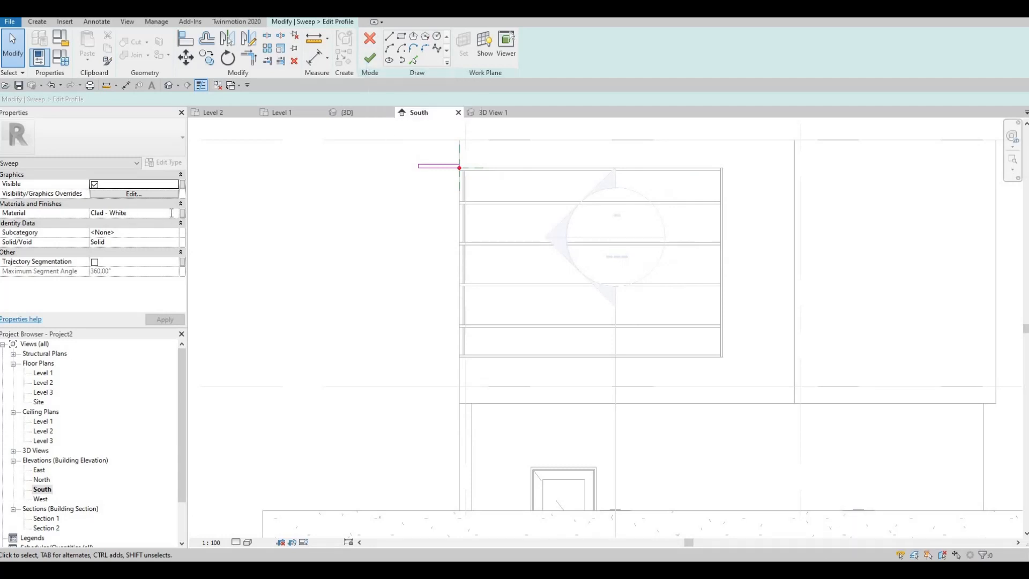
left_click(175, 214)
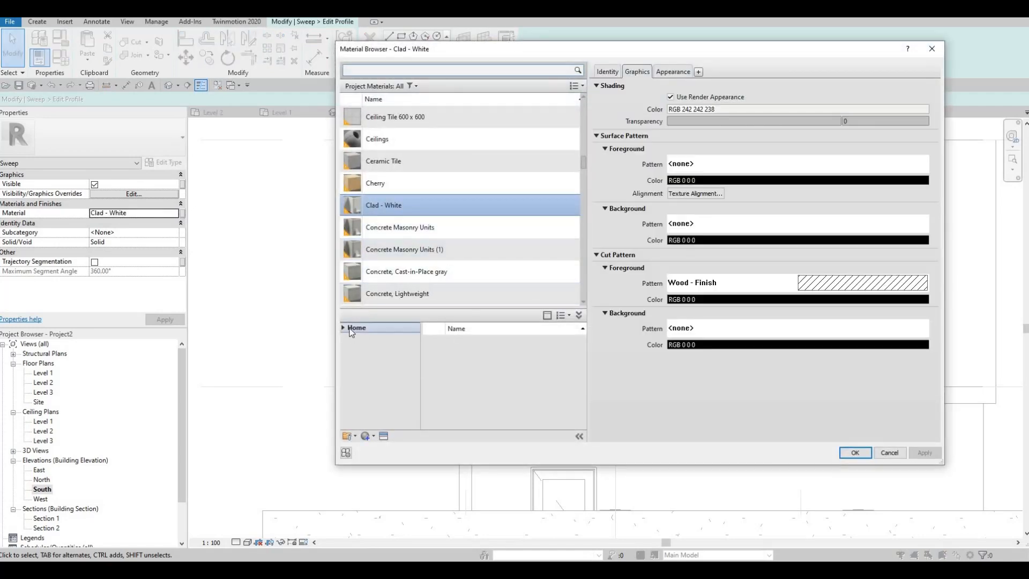
left_click(346, 330)
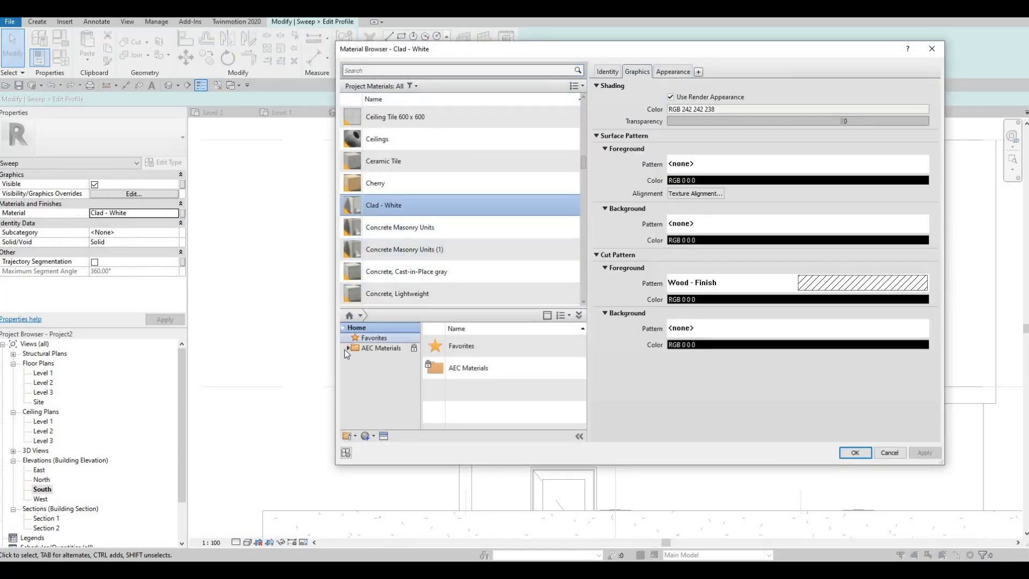
left_click(348, 349)
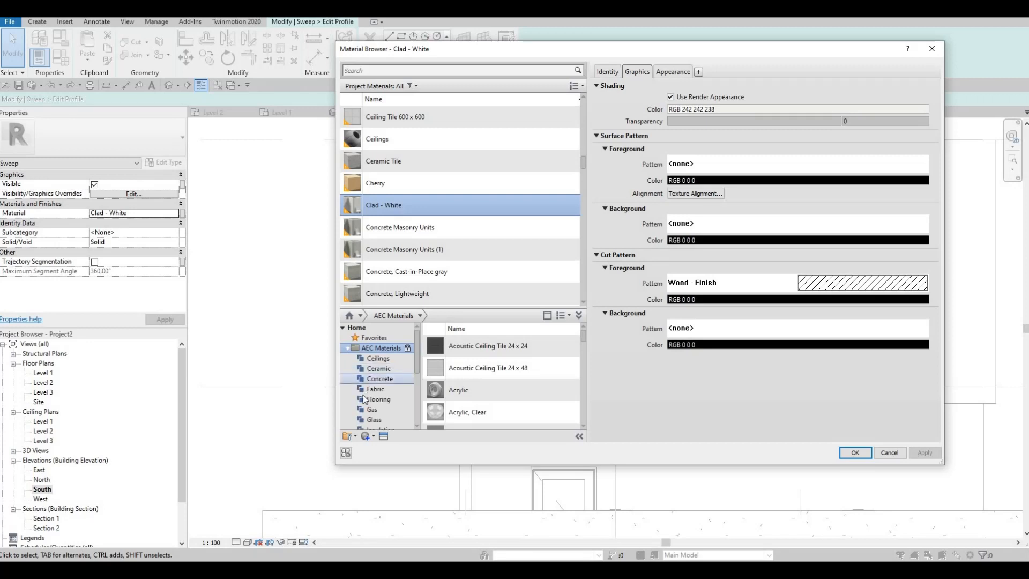
scroll(375, 413, "down", 1)
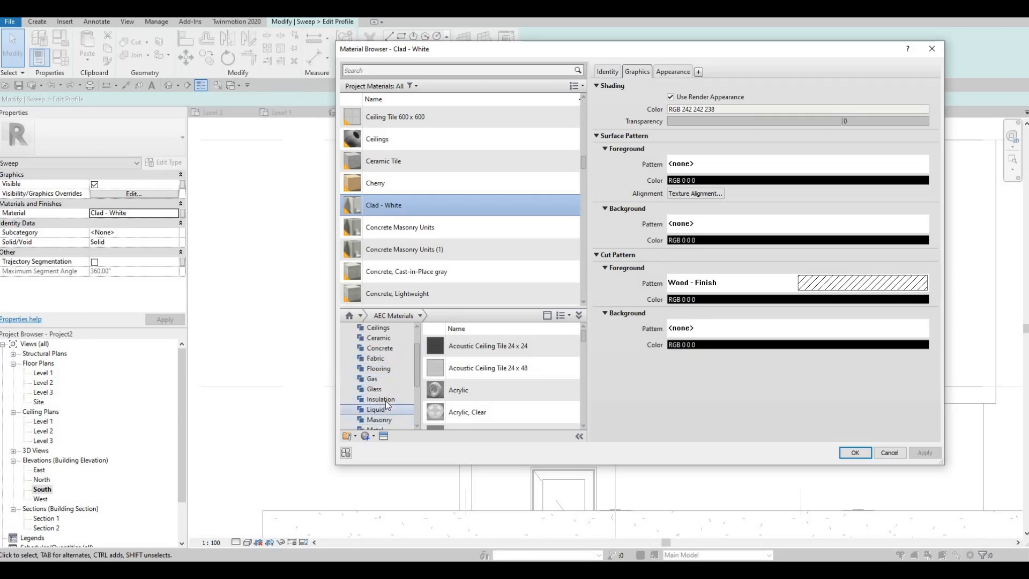
left_click(385, 400)
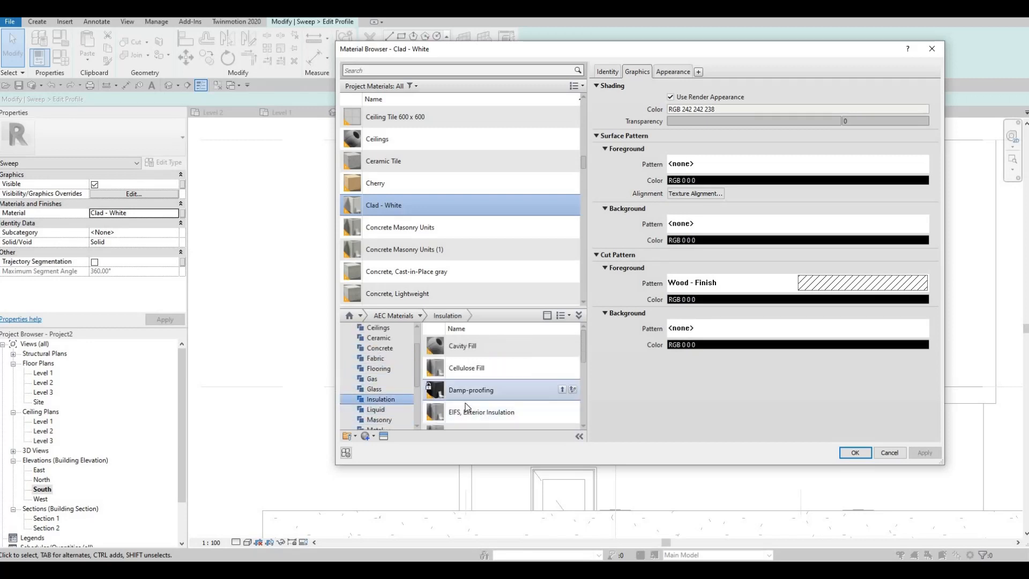
scroll(562, 370, "down", 1)
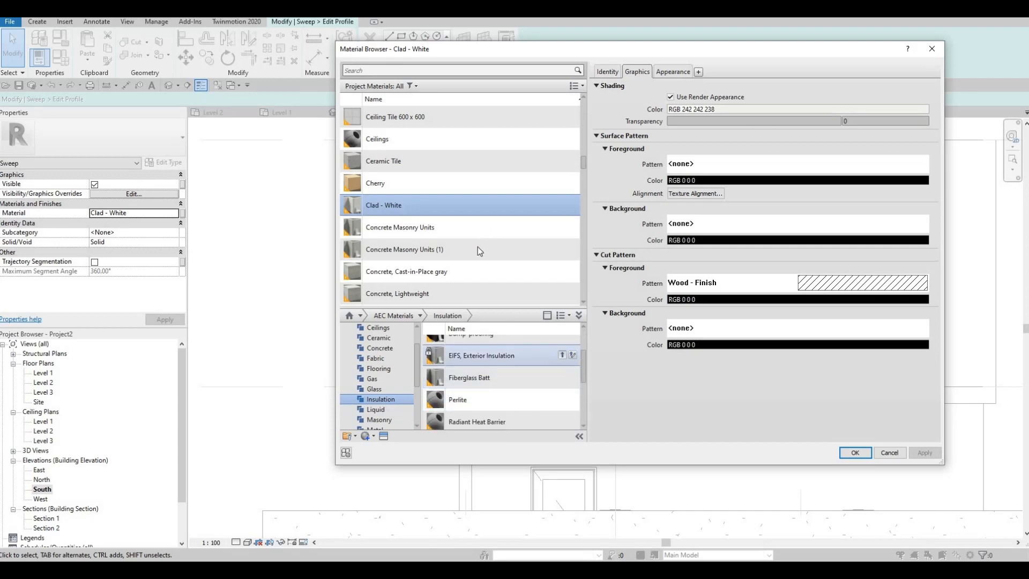
left_click(533, 300)
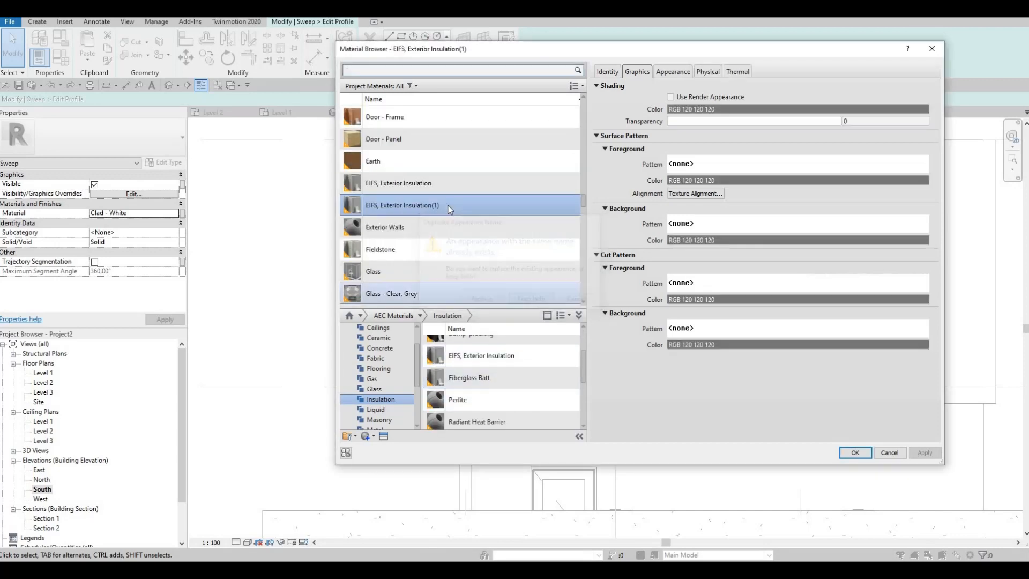
left_click(857, 454)
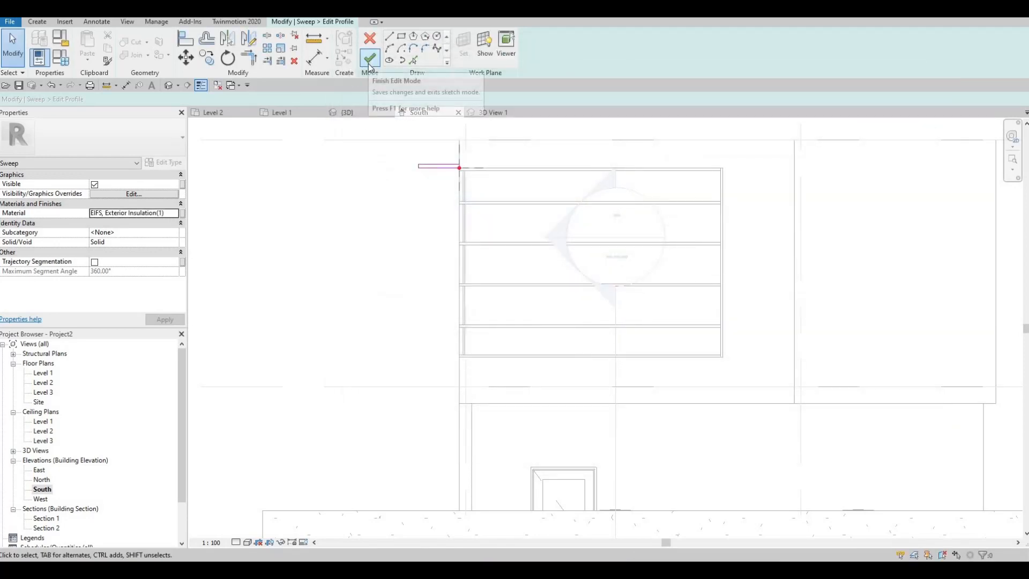
Step: Finish the profile and the sweep, and inspect the new surround on the corner window in the 3D view
left_click(369, 63)
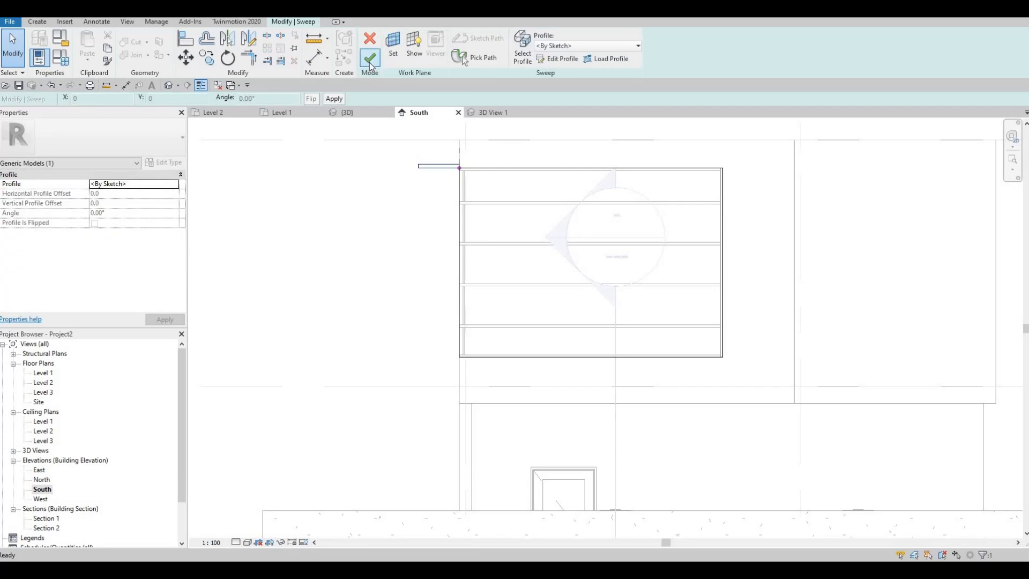
left_click(369, 62)
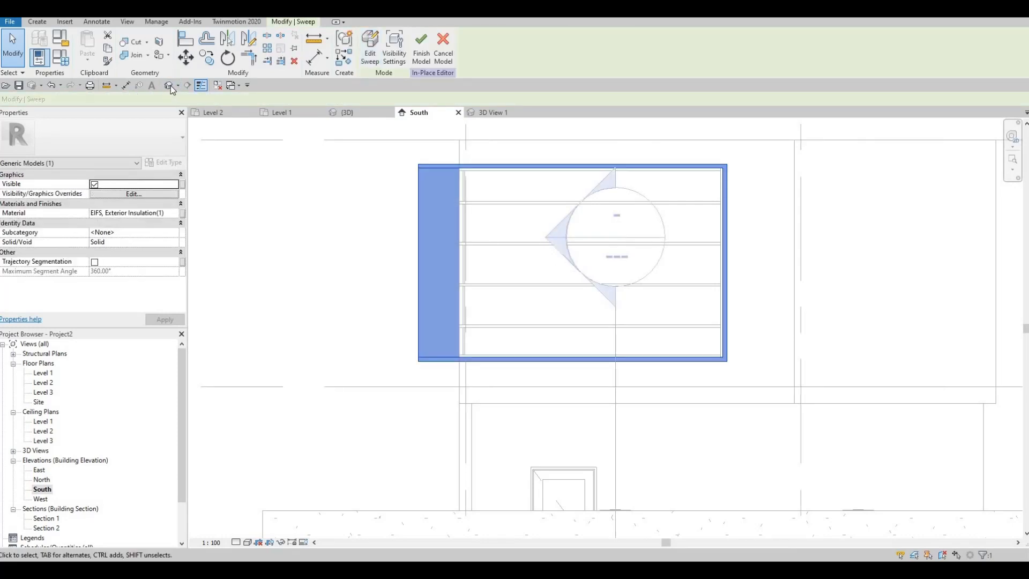
scroll(346, 276, "down", 4)
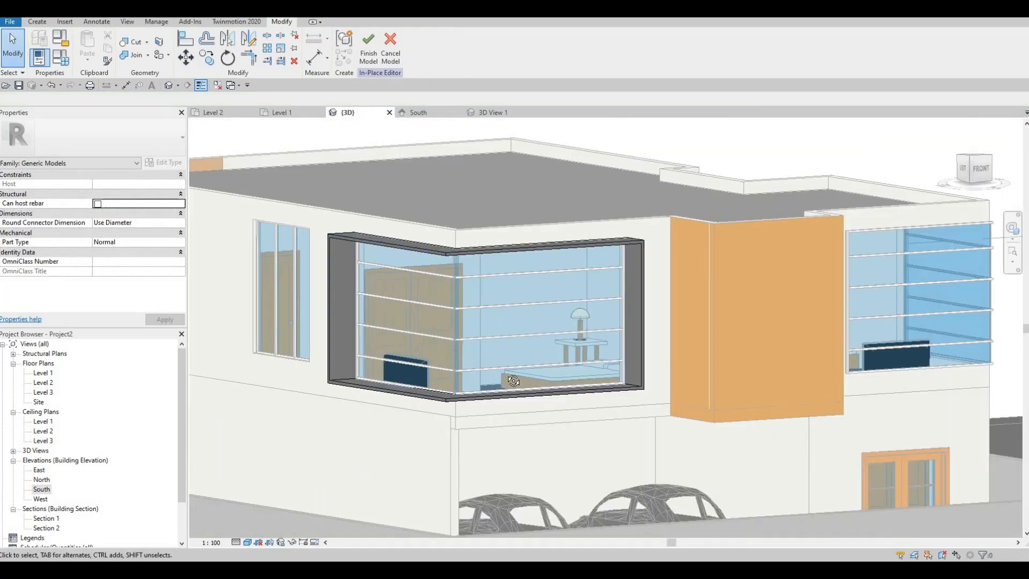
middle_click_drag(340, 300, 325, 340, "shift")
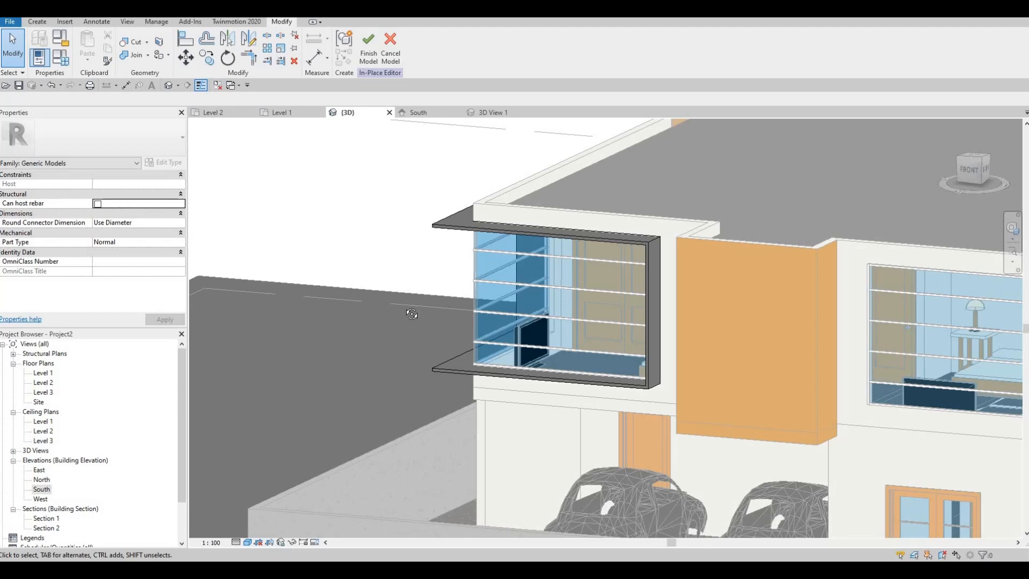
middle_click_drag(409, 310, 484, 333, "shift")
scroll(435, 322, "down", 2)
middle_click_drag(388, 376, 539, 183, "shift")
scroll(564, 261, "down", 3)
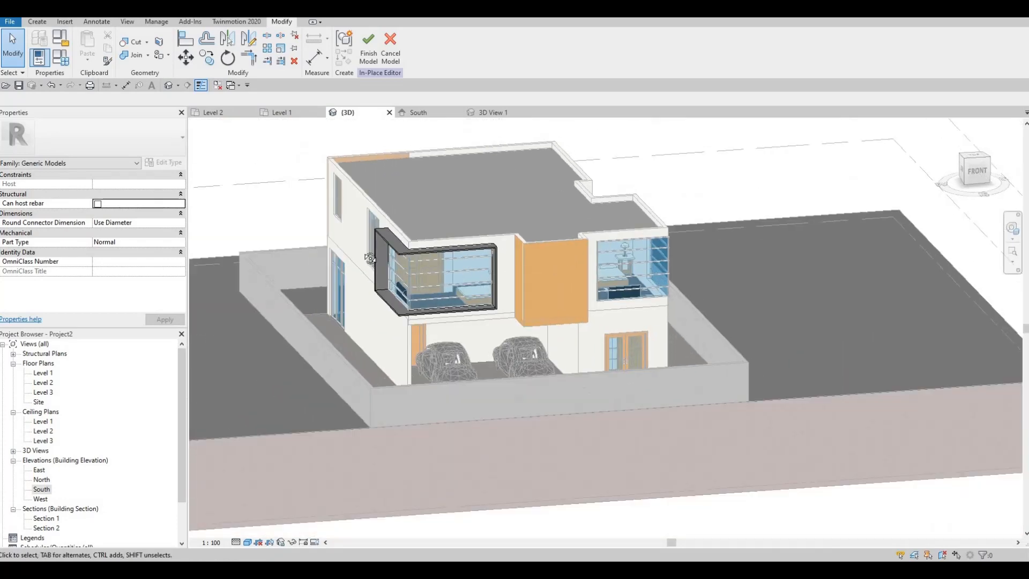
Step: Start a second sweep with a picked path, selecting the upper side-face edge of the corner window at the house's other front corner
middle_click_drag(367, 256, 615, 224, "shift")
scroll(622, 273, "up", 5)
scroll(590, 257, "down", 1)
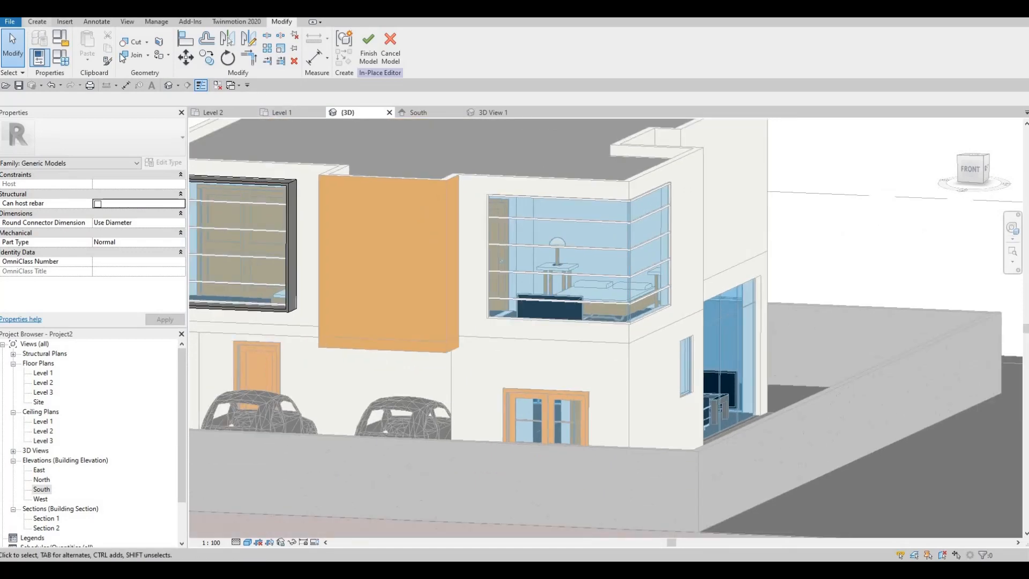
left_click(36, 22)
left_click(158, 47)
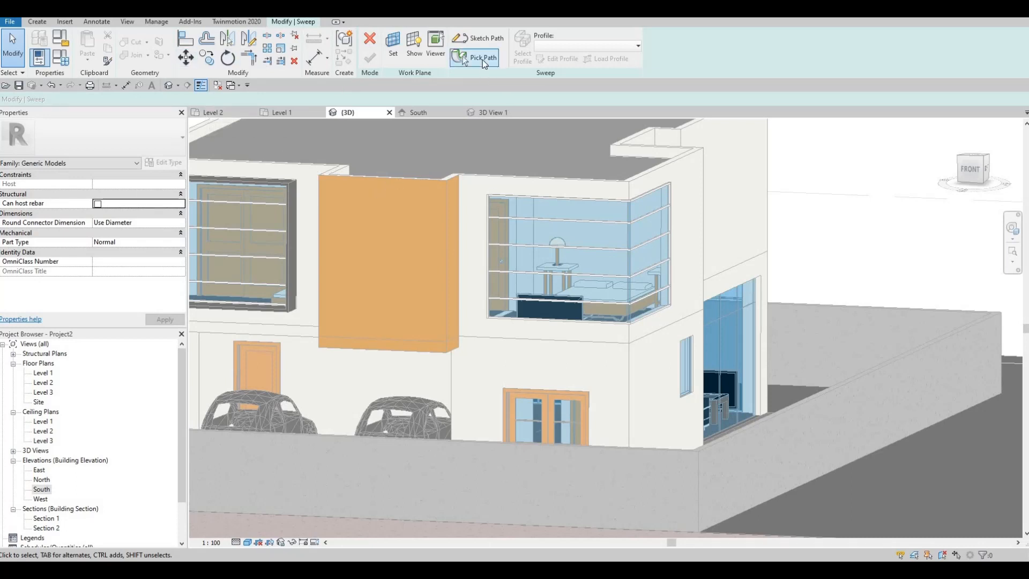
left_click(482, 60)
scroll(595, 187, "up", 5)
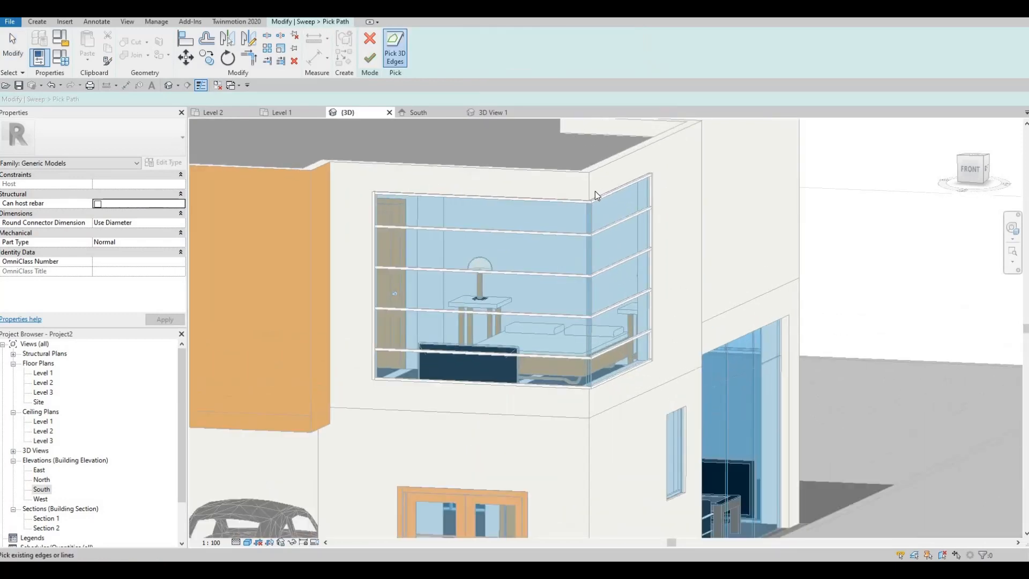
scroll(557, 222, "up", 3)
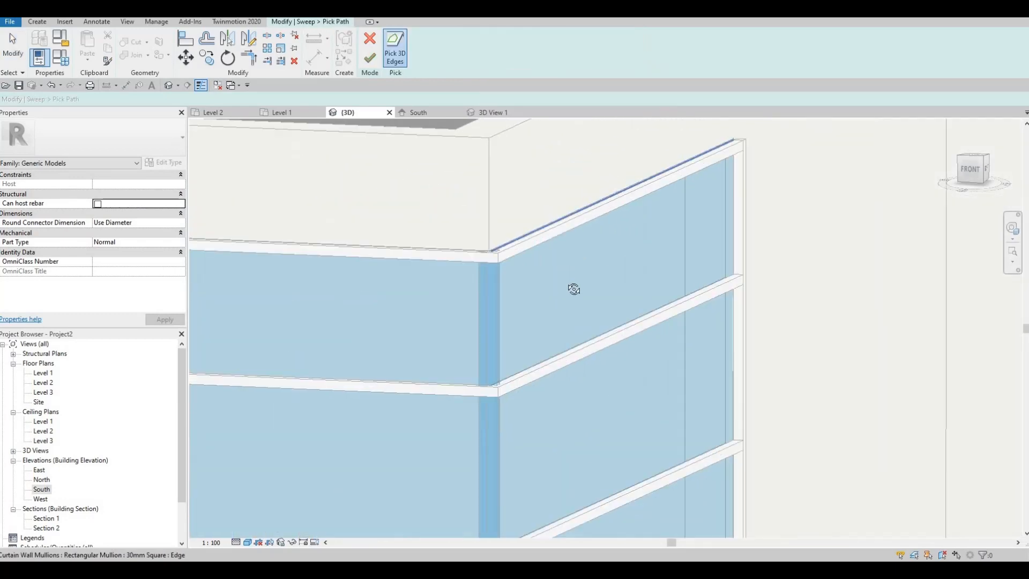
mouse_move(572, 289)
middle_mouse_down("shift")
mouse_move(575, 308)
mouse_move(570, 276)
middle_mouse_up("shift")
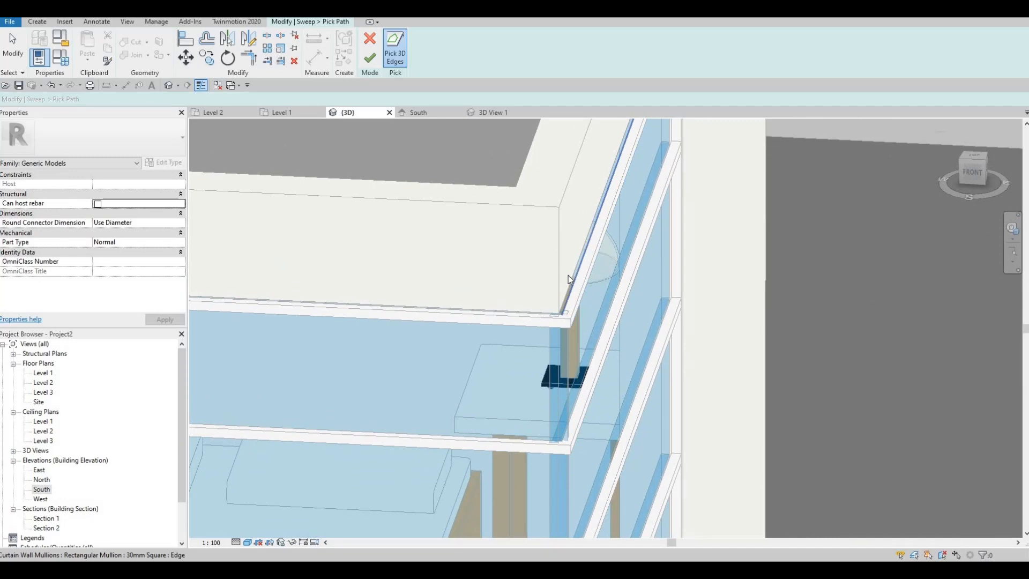
left_click(569, 276)
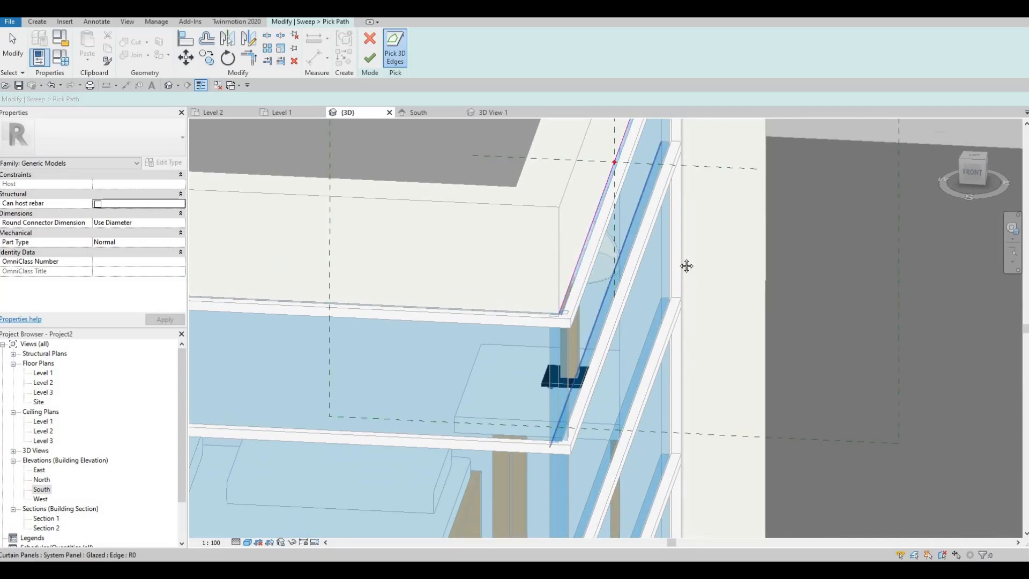
Step: Add the vertical edge at the far end of the window's side face to the sweep path
middle_click_drag(686, 267, 450, 299, "shift")
scroll(450, 299, "down", 3)
scroll(471, 341, "up", 3)
scroll(429, 349, "up", 2)
middle_click_drag(409, 359, 322, 349, "shift")
middle_click_drag(321, 348, 536, 193)
scroll(584, 253, "down", 5)
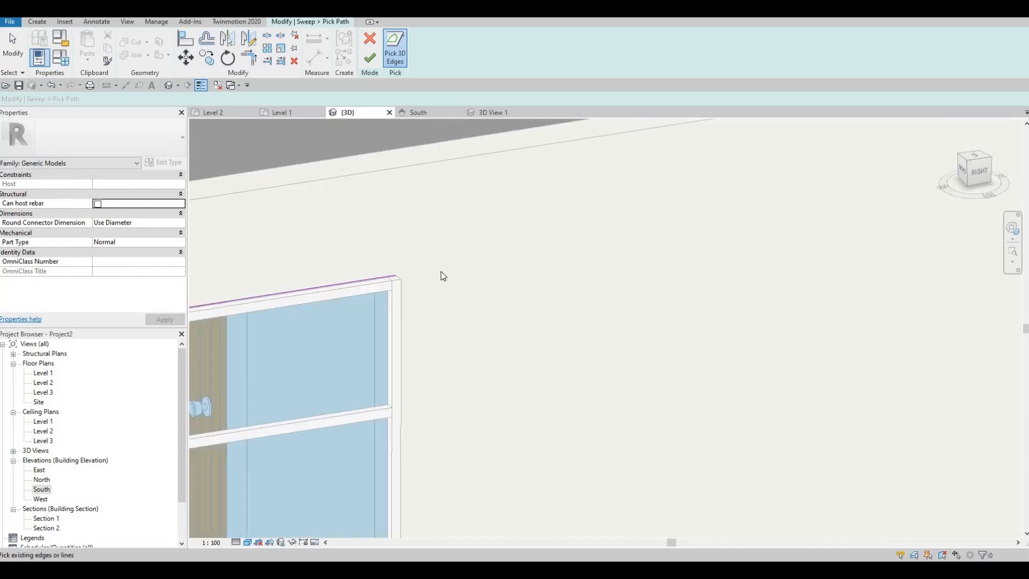
middle_click_drag(447, 274, 888, 204)
middle_click_drag(375, 279, 566, 244, "shift")
scroll(550, 185, "up", 3)
scroll(618, 319, "down", 6)
middle_click_drag(616, 316, 375, 300, "shift")
middle_click_drag(439, 300, 517, 258)
scroll(529, 307, "down", 1)
scroll(490, 273, "up", 3)
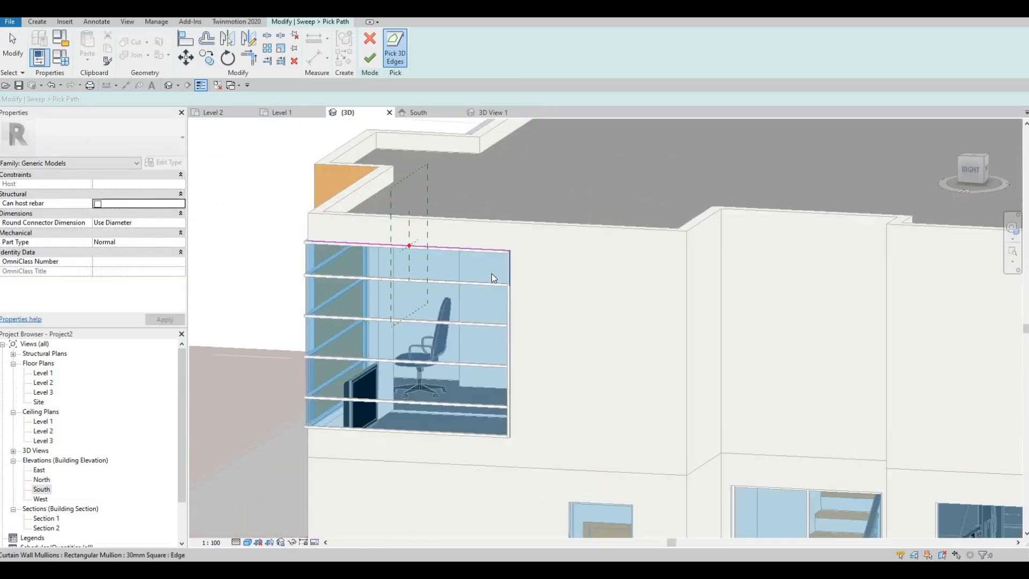
scroll(487, 250, "up", 4)
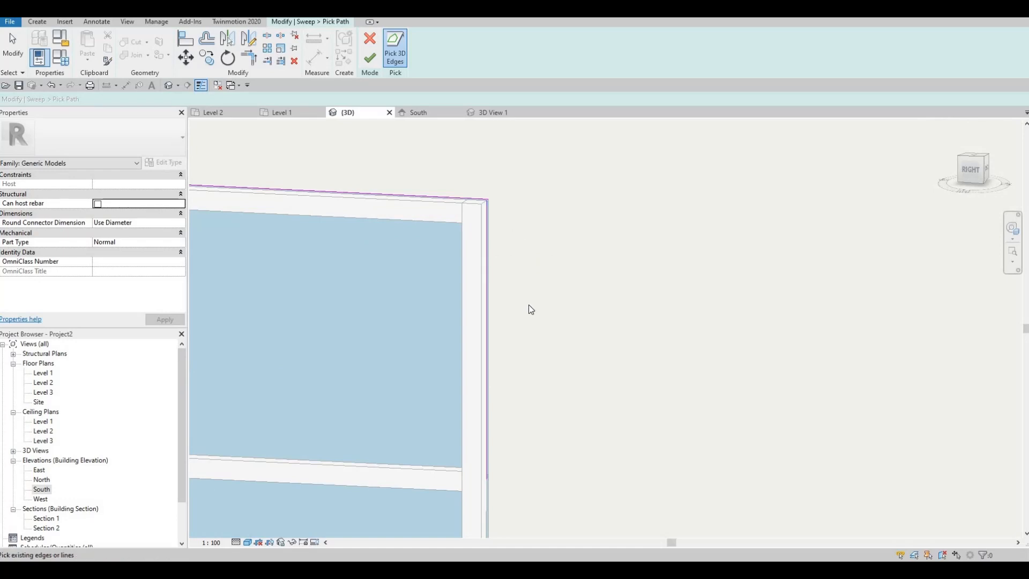
Step: Add the window's lower edges on the side and front faces to the sweep path
scroll(581, 303, "down", 5)
scroll(579, 292, "up", 3)
middle_click_drag(644, 199, 819, 233, "shift")
scroll(811, 272, "up", 4)
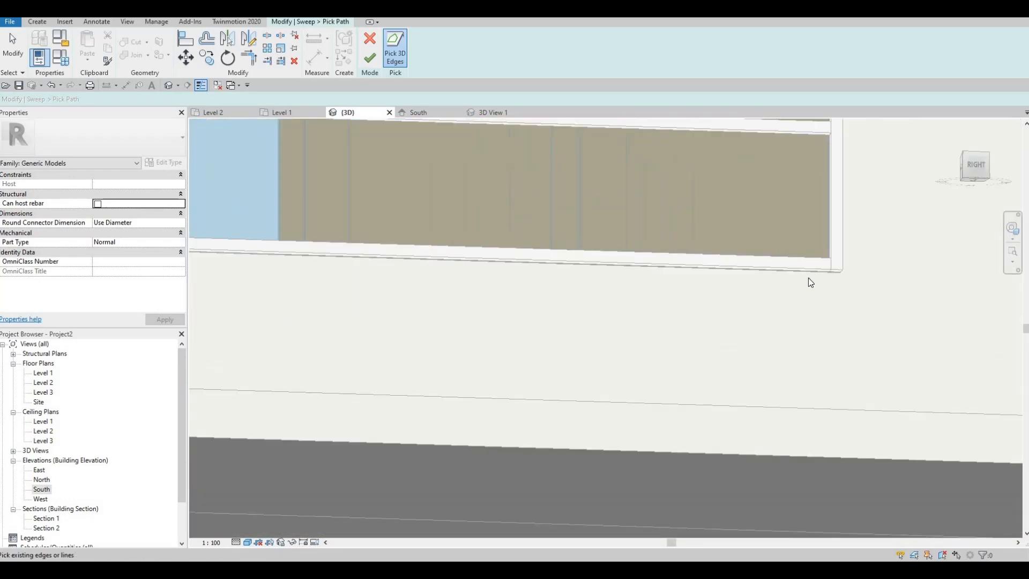
left_click(808, 273)
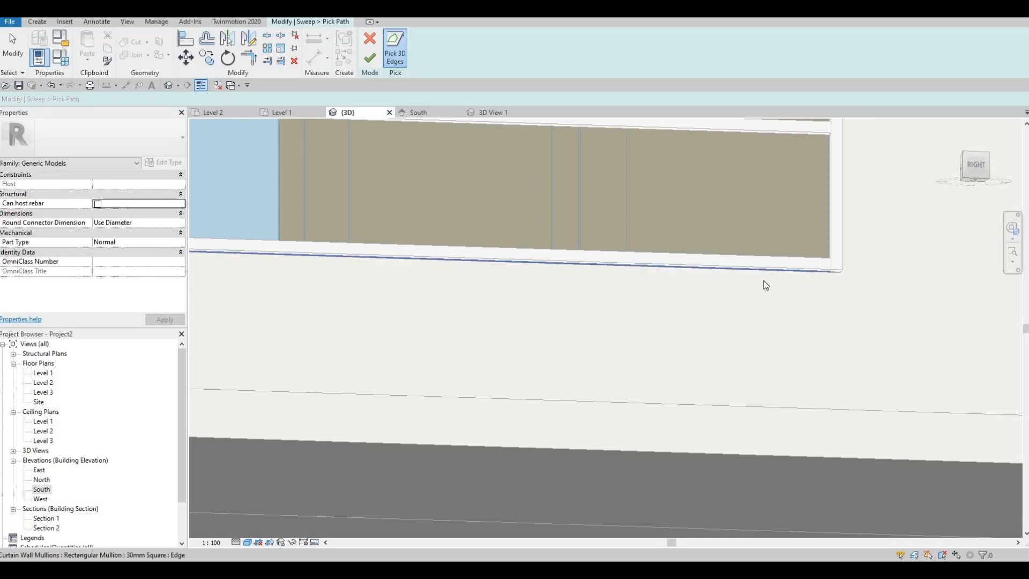
scroll(810, 290, "down", 5)
middle_click_drag(522, 316, 675, 329)
scroll(661, 310, "up", 3)
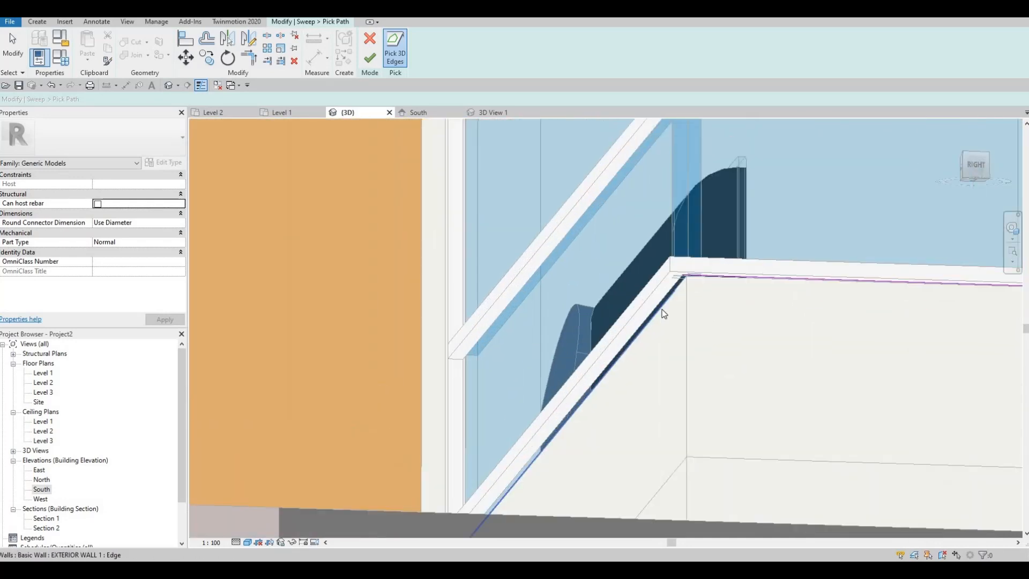
left_click(649, 321)
scroll(664, 369, "down", 3)
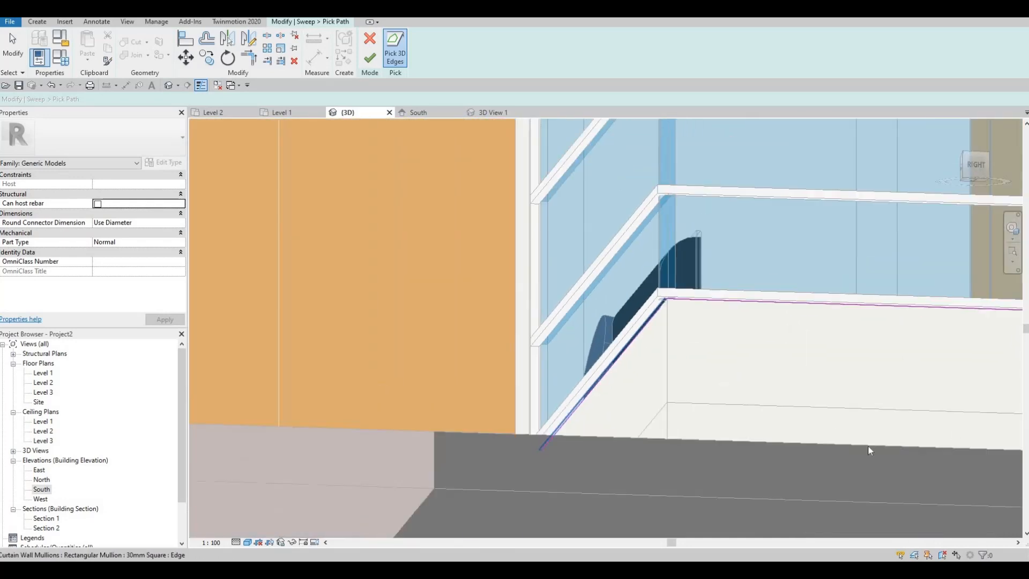
Step: Add the front face's vertical edge nearest the orange wall panel and its upper edge to the sweep path
middle_click_drag(867, 446, 163, 292, "shift")
middle_click_drag(565, 322, 547, 391)
scroll(547, 390, "up", 4)
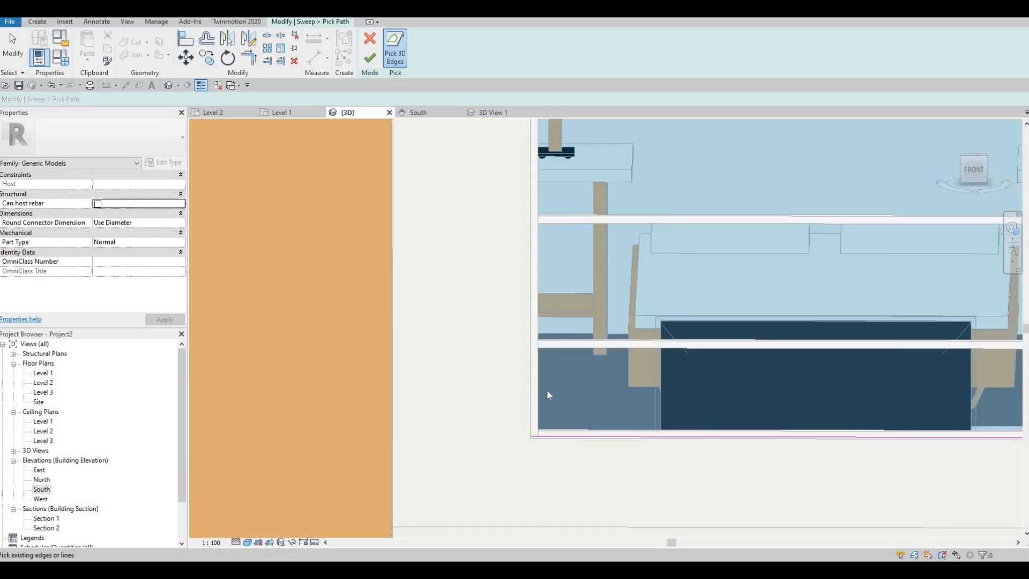
middle_click_drag(593, 420, 448, 351, "shift")
scroll(474, 414, "down", 8)
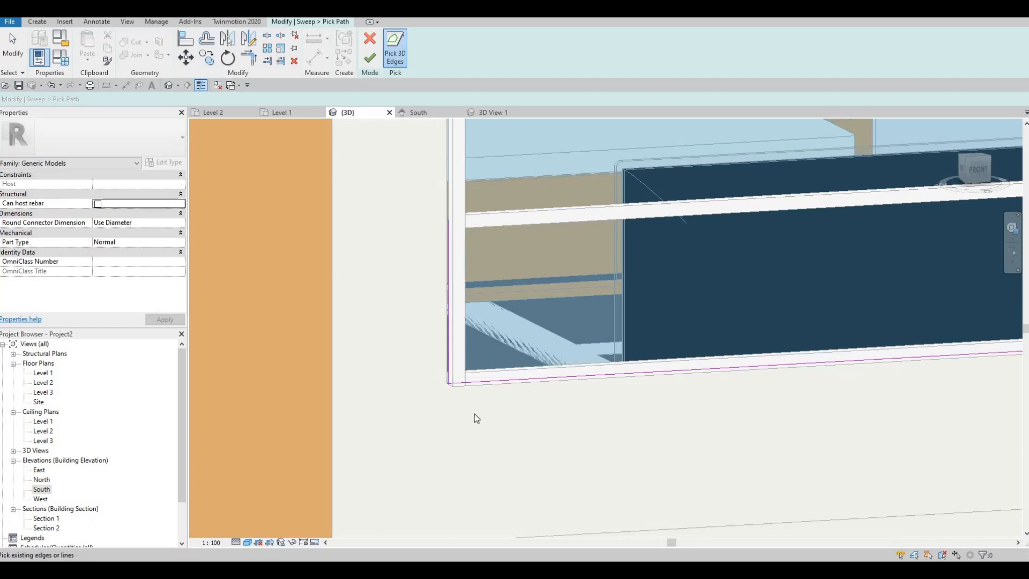
scroll(379, 303, "up", 8)
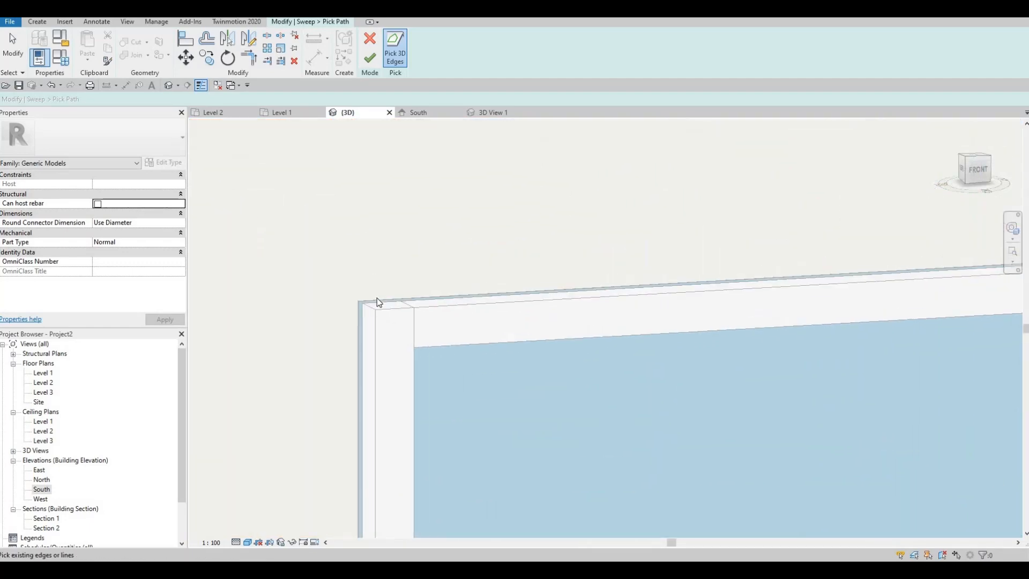
left_click(380, 281)
key("Escape")
key("Escape")
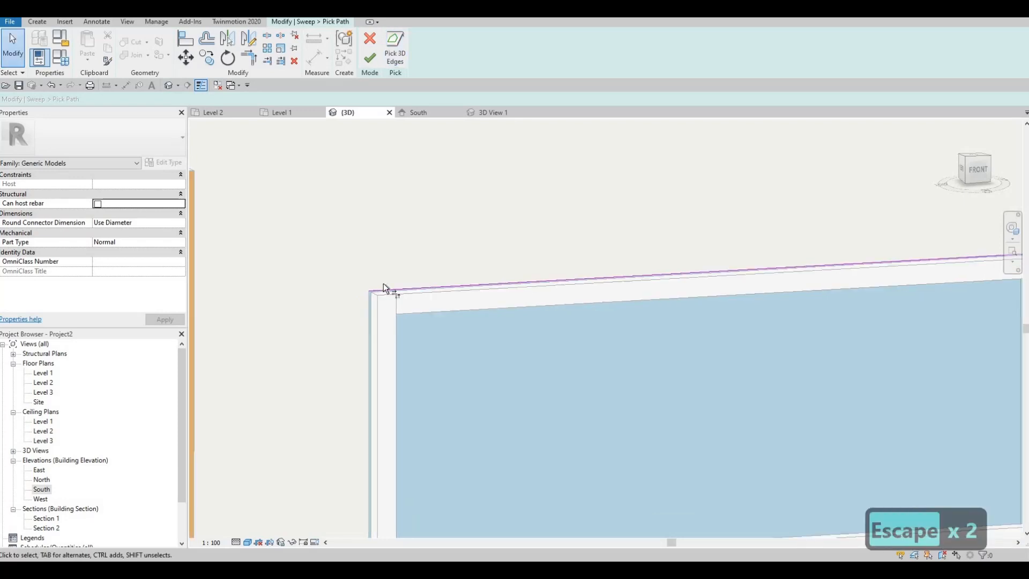
Step: Try to join the path's upper front line and the vertical line near the orange panel with Trim/Extend to Corner
key("t")
key("r")
left_click(394, 288)
middle_click_drag(394, 288, 378, 75)
scroll(378, 262, "down", 3)
scroll(396, 188, "down", 1)
scroll(397, 188, "down", 1)
middle_click_drag(377, 316, 369, 39)
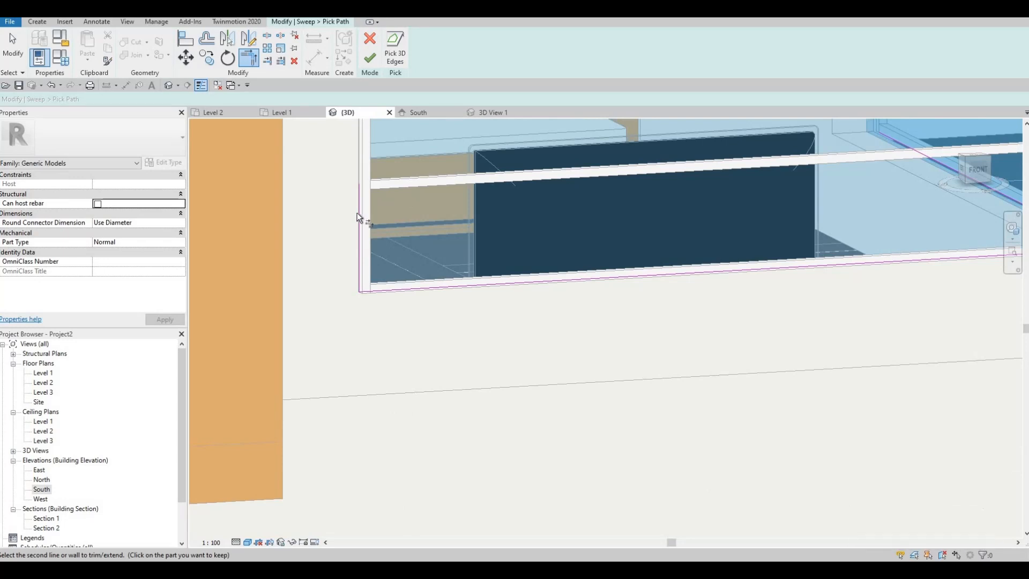
scroll(359, 205, "down", 1)
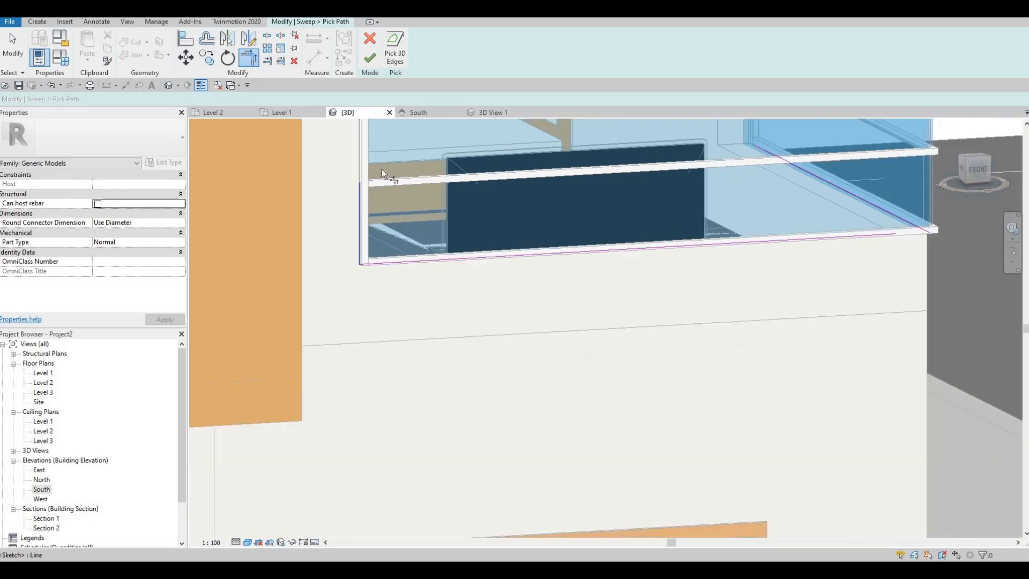
middle_click_drag(381, 163, 368, 476)
scroll(368, 475, "down", 2)
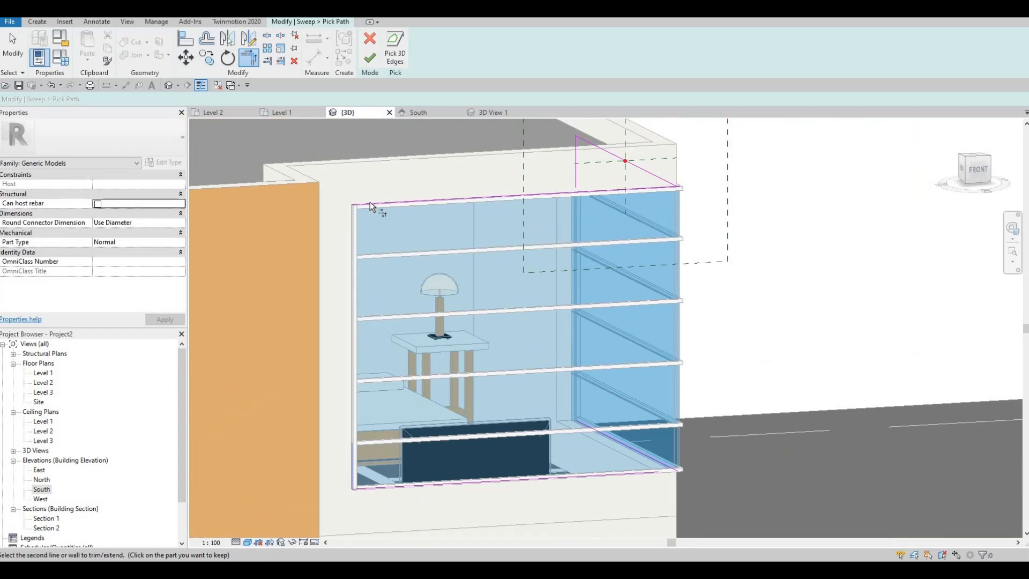
key("Escape")
scroll(364, 231, "down", 1)
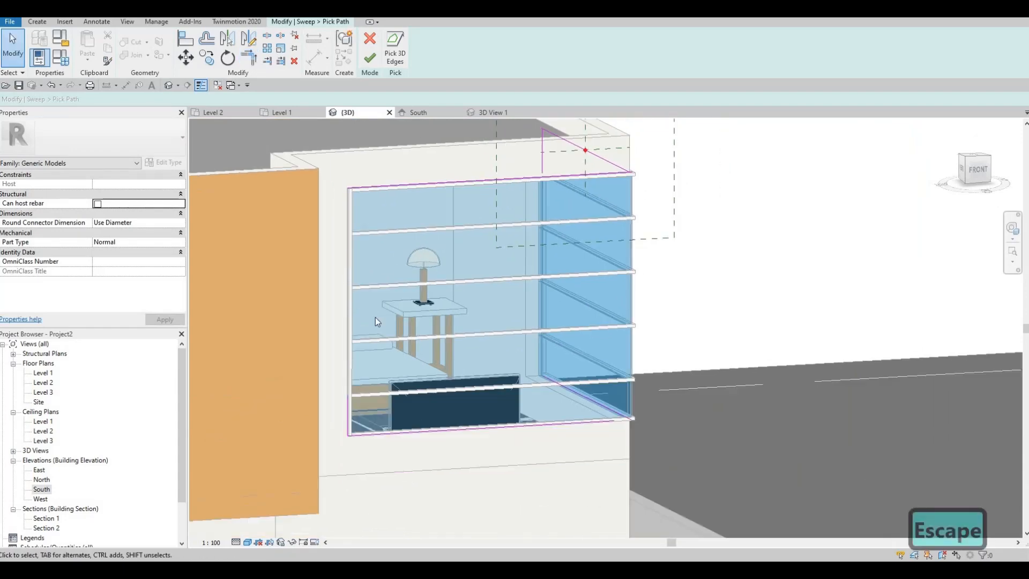
Step: Replace the sweep path's vertical line near the orange wall panel with a line picked from the window opening's outer edge
middle_click_drag(375, 318, 318, 470, "shift")
scroll(340, 470, "up", 5)
scroll(332, 424, "up", 3)
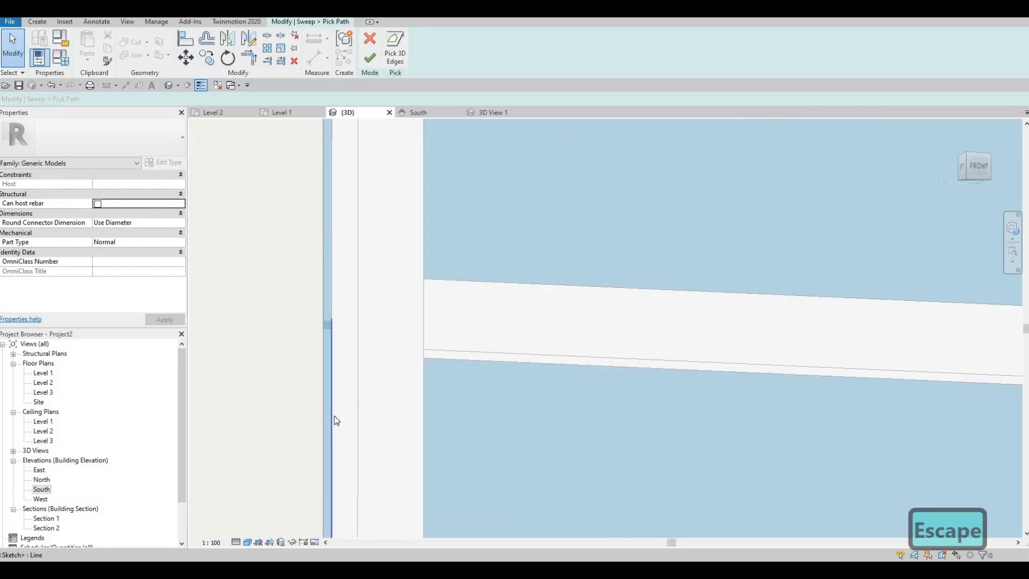
left_click(332, 418)
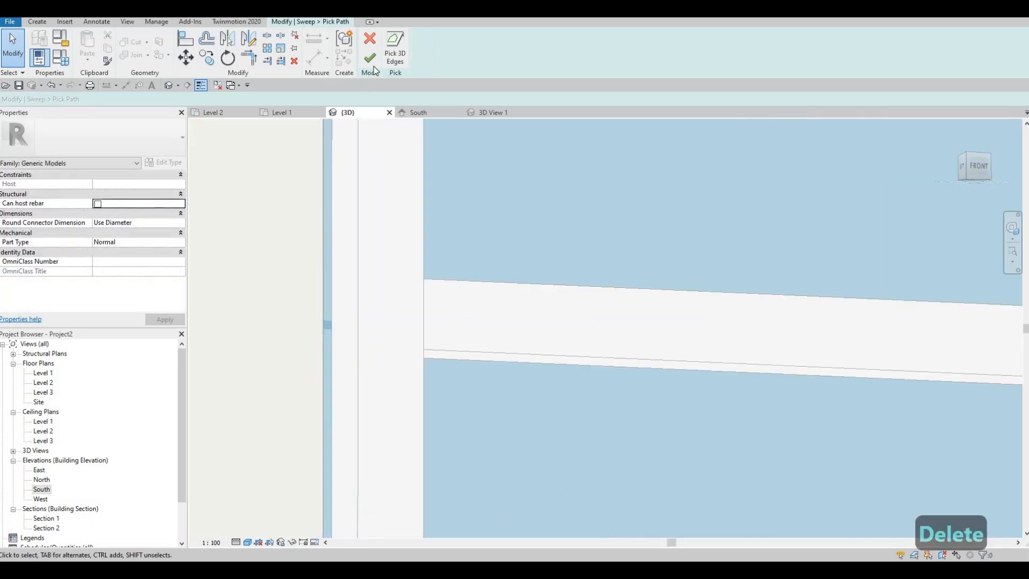
left_click(387, 65)
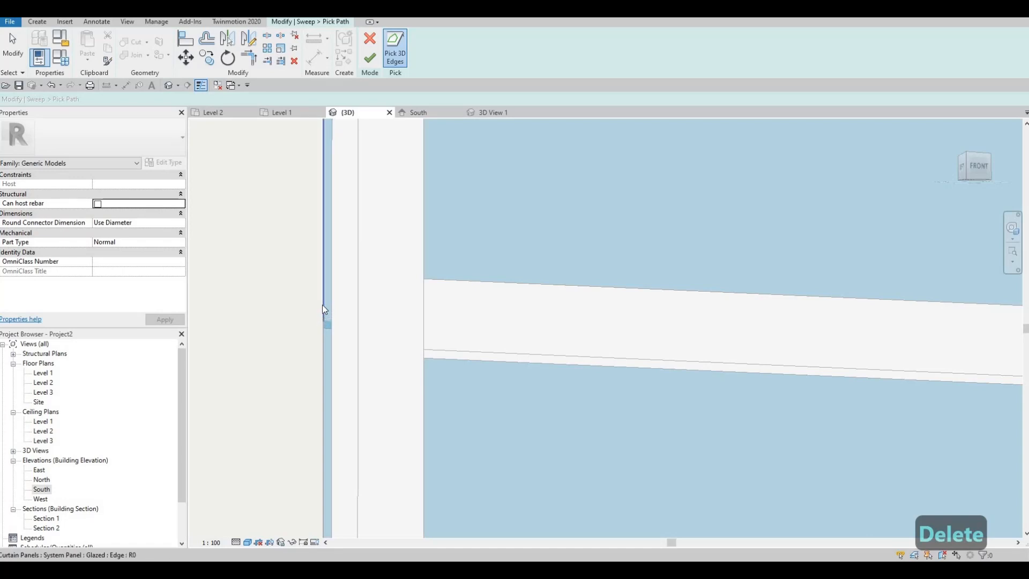
scroll(323, 305, "down", 5)
middle_click_drag(341, 359, 343, 97)
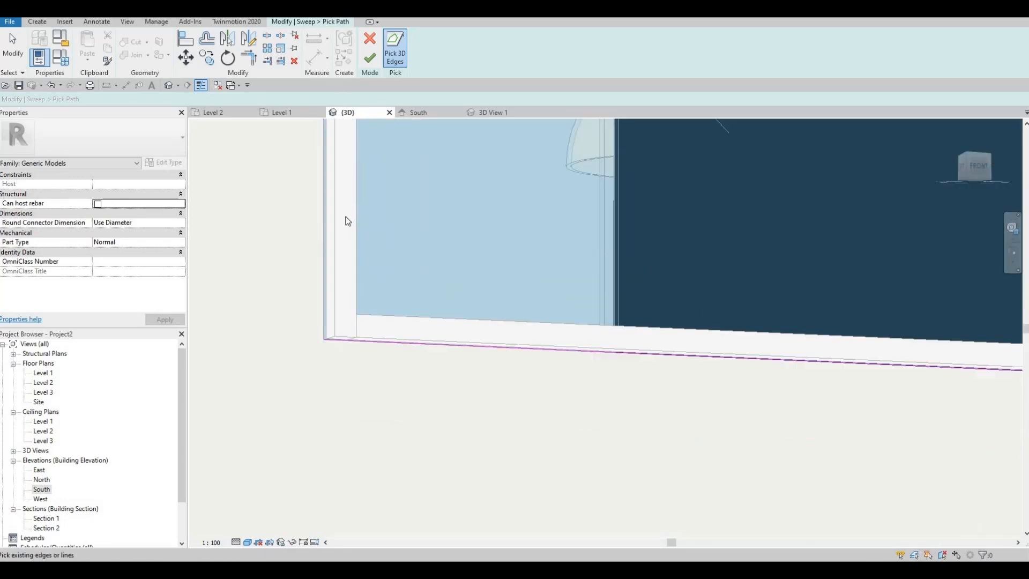
Step: Try to join the path's lower front line and the replacement vertical line near the orange panel with Trim/Extend to Corner
key("t")
key("r")
left_click(367, 341)
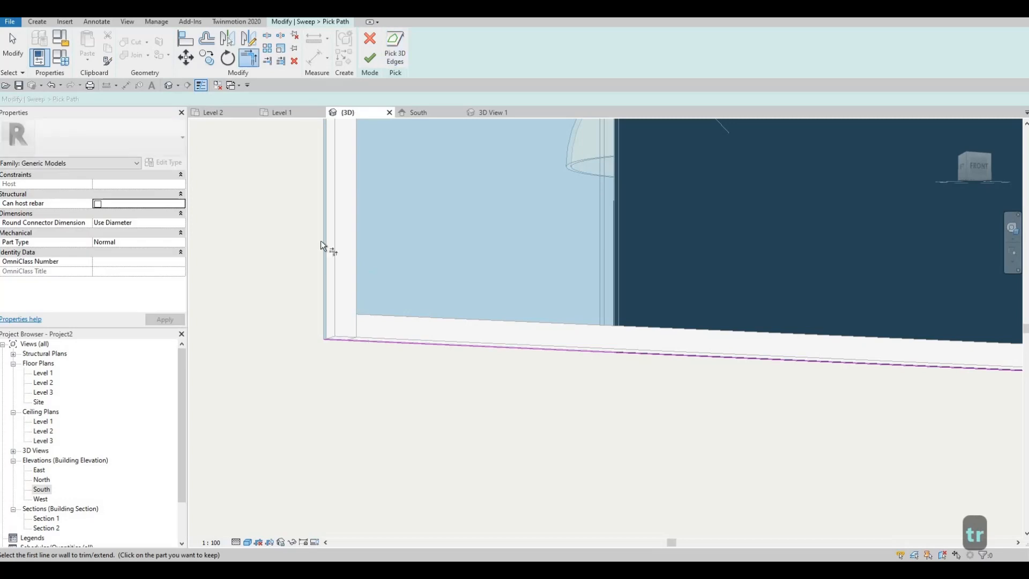
middle_click_drag(335, 145, 348, 292)
left_click(337, 188)
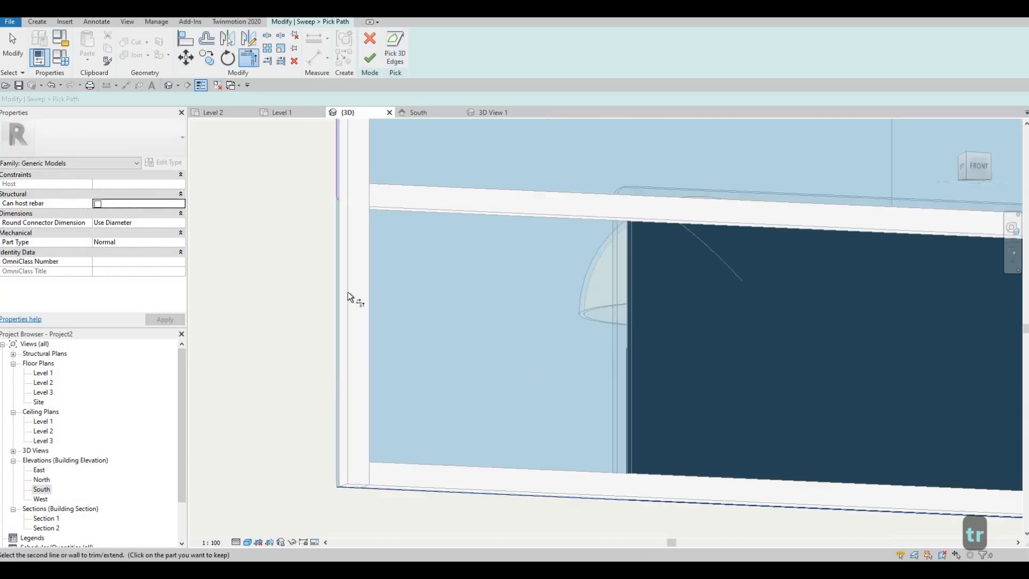
middle_click_drag(358, 445, 356, 374)
mouse_move(382, 341)
middle_mouse_down("shift")
mouse_move(363, 401)
mouse_move(352, 390)
mouse_move(365, 377)
middle_mouse_up("shift")
left_click(362, 401)
scroll(435, 298, "up", 1)
scroll(429, 304, "up", 3)
middle_click_drag(417, 313, 437, 310, "shift")
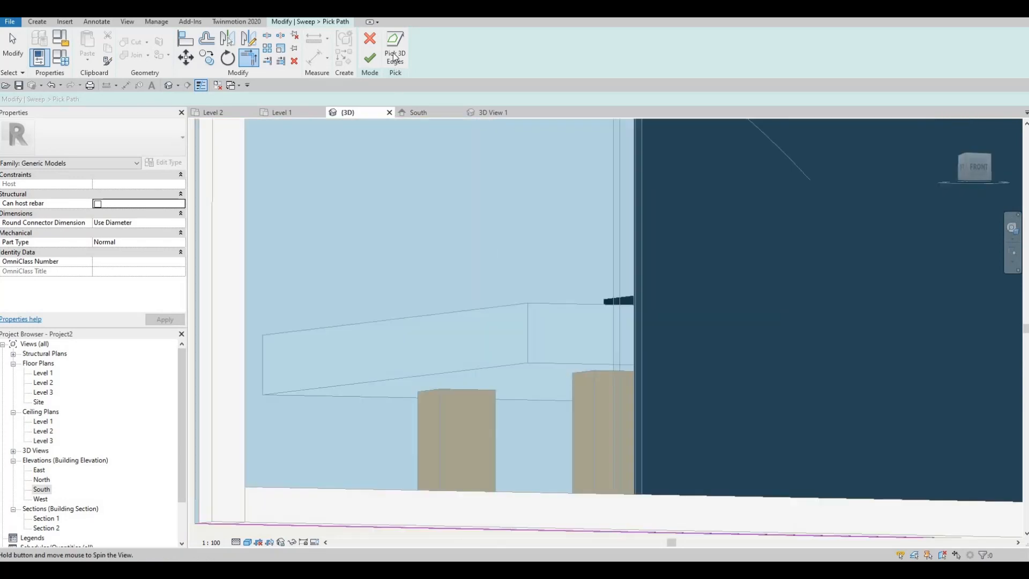
Step: Add the wall opening's vertical edge nearest the orange panel to the sweep path
left_click(395, 54)
middle_click_drag(198, 315, 411, 274)
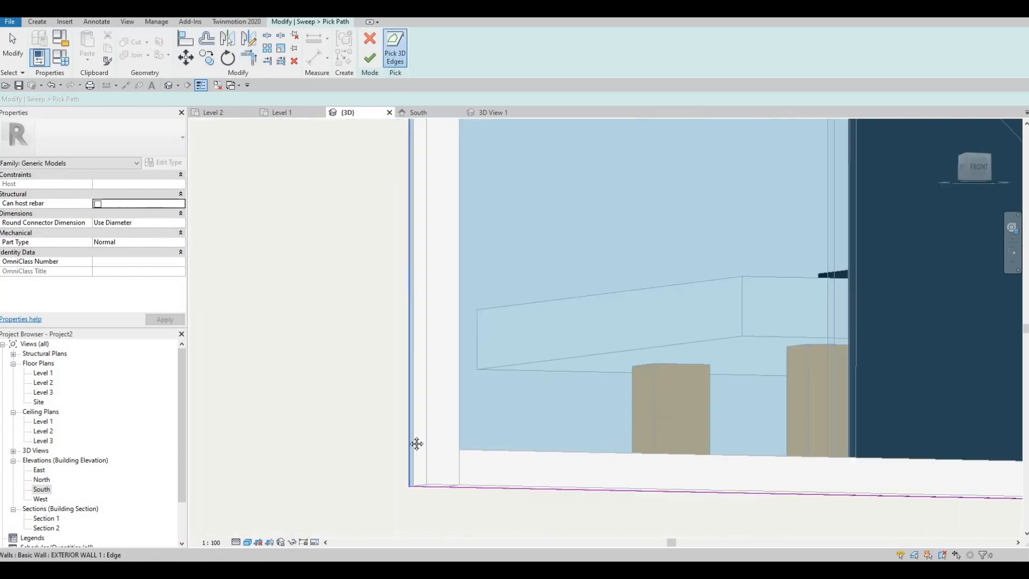
middle_click_drag(408, 129, 406, 330)
key("Escape")
key("Escape")
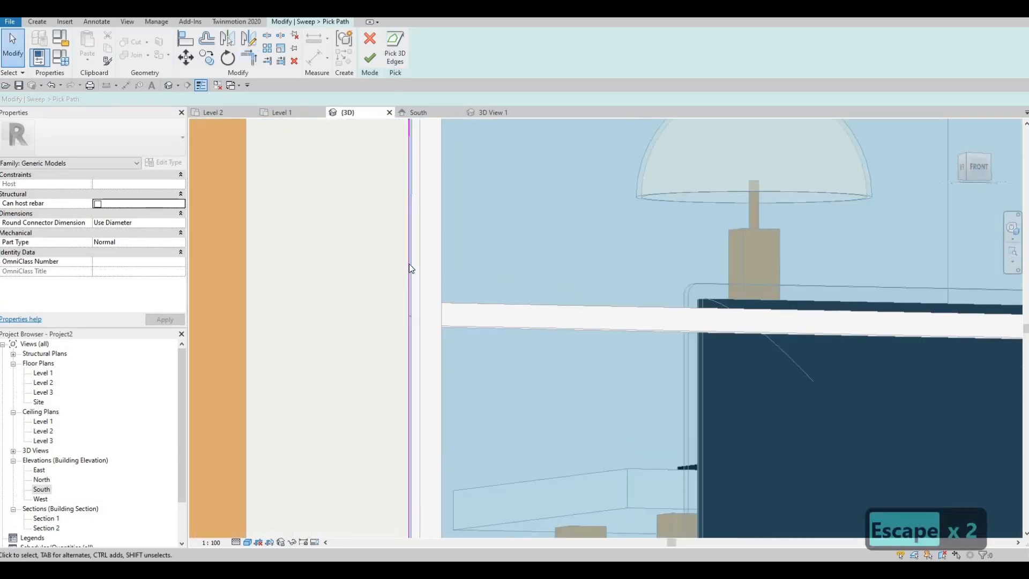
Step: Delete the overlapping duplicate line on the path's vertical side near the orange panel
key("Tab")
key("Tab")
key("Tab")
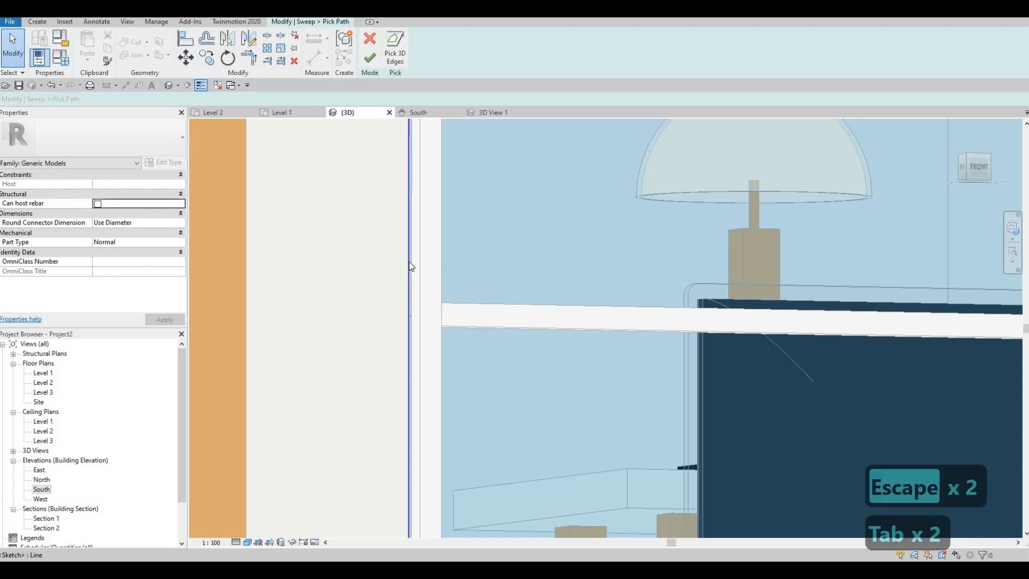
left_click(410, 267)
key("Delete")
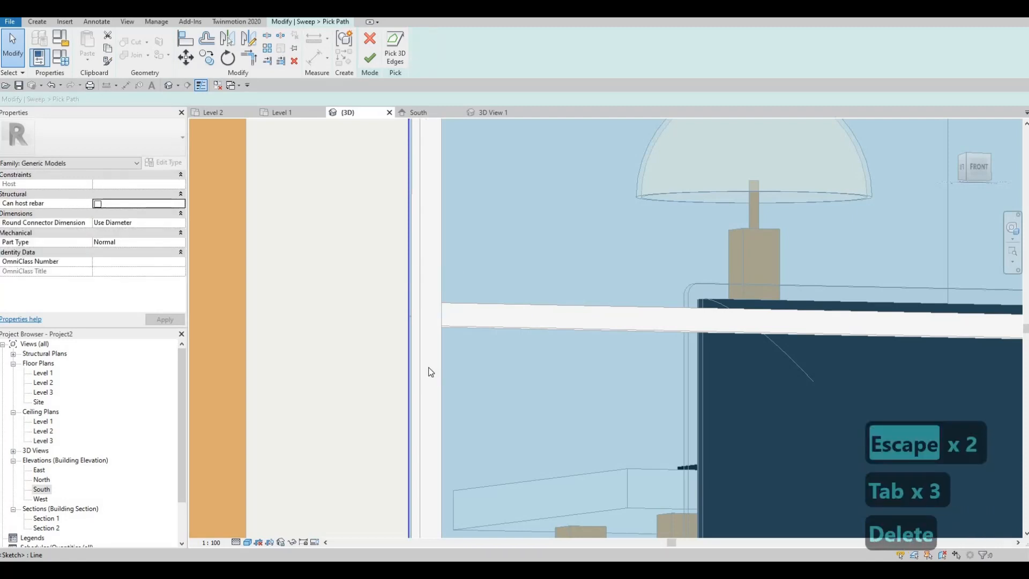
Step: Trim the vertical line near the orange panel and the upper front line to a corner
scroll(428, 372, "down", 4)
key("t")
key("r")
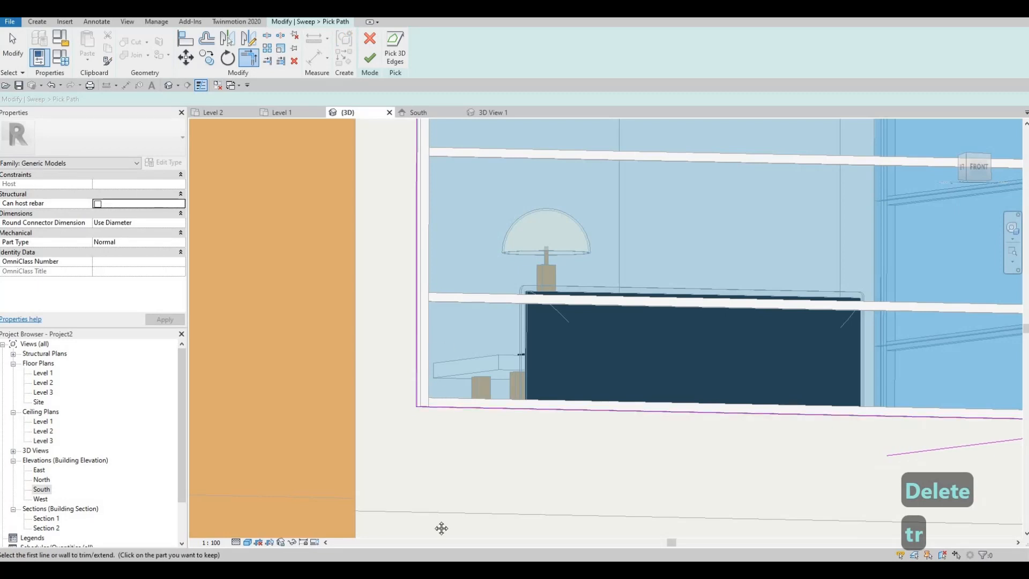
scroll(416, 371, "up", 5)
scroll(388, 376, "up", 3)
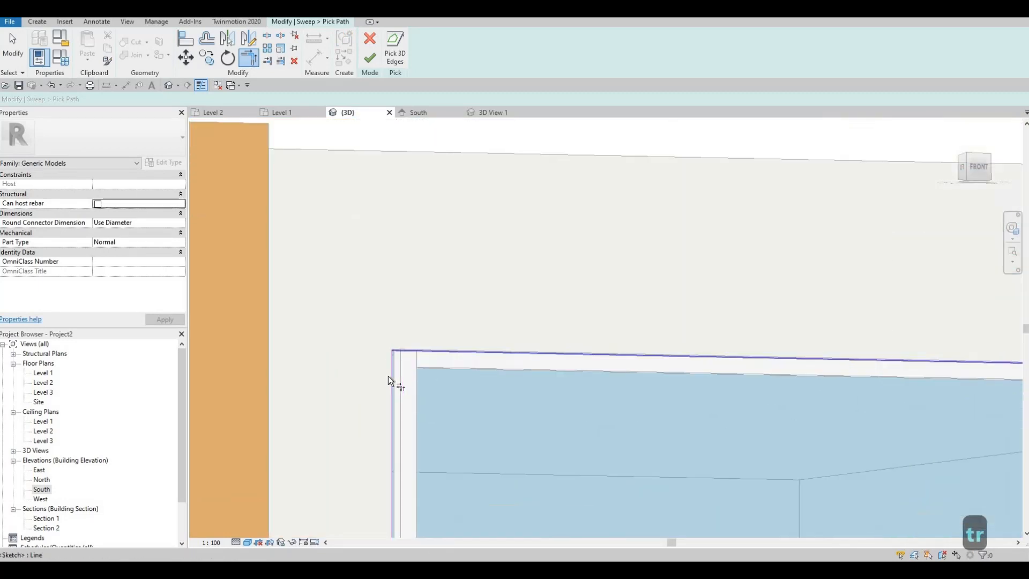
left_click(384, 377)
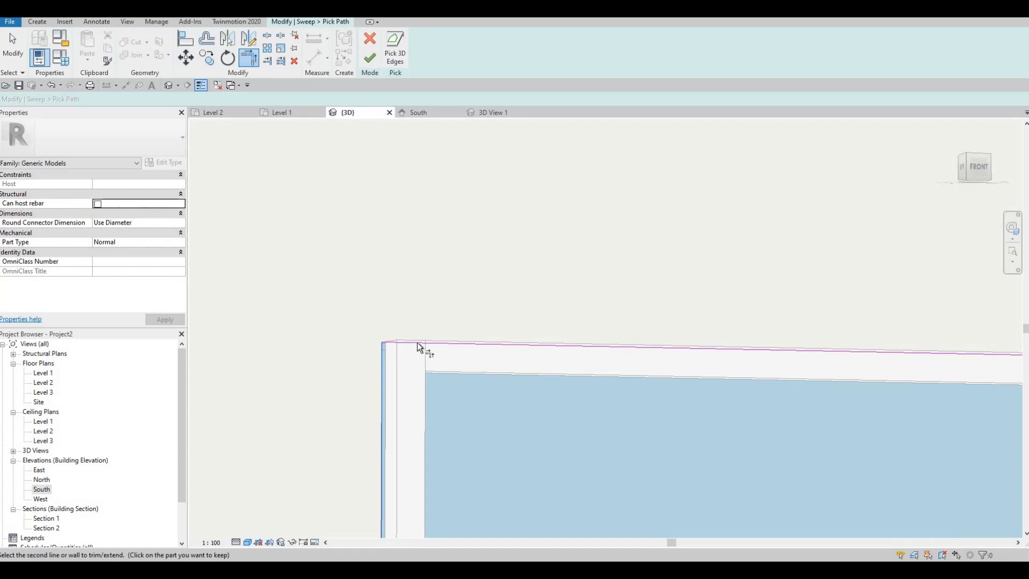
left_click(417, 343)
Step: Trim the upper path lines of the front and side faces to meet at the building corner
scroll(417, 343, "down", 4)
middle_click_drag(779, 439, 371, 406)
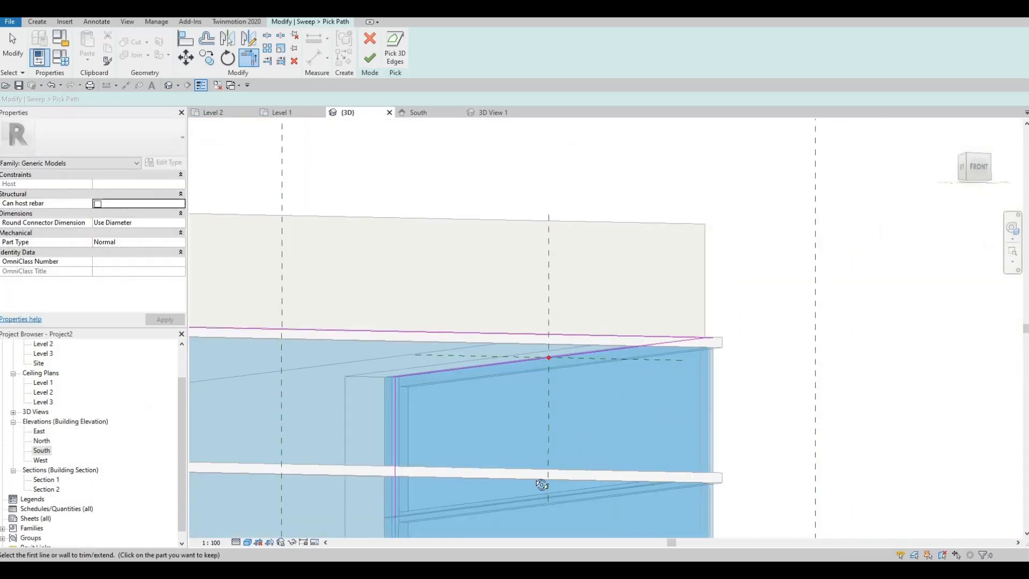
scroll(759, 464, "up", 1)
middle_click_drag(542, 484, 775, 455, "shift")
scroll(773, 456, "up", 2)
scroll(766, 453, "up", 2)
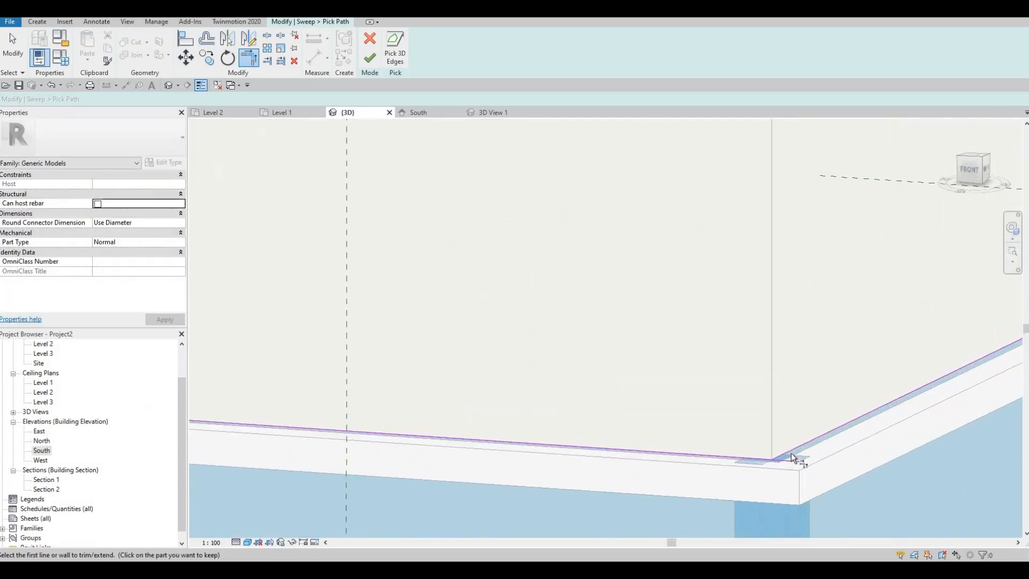
left_click(755, 459)
left_click(801, 448)
Step: Try to join the side face's upper path line with the vertical line at its far end
middle_click_drag(371, 426, 558, 301)
scroll(567, 301, "up", 2)
left_click(585, 318)
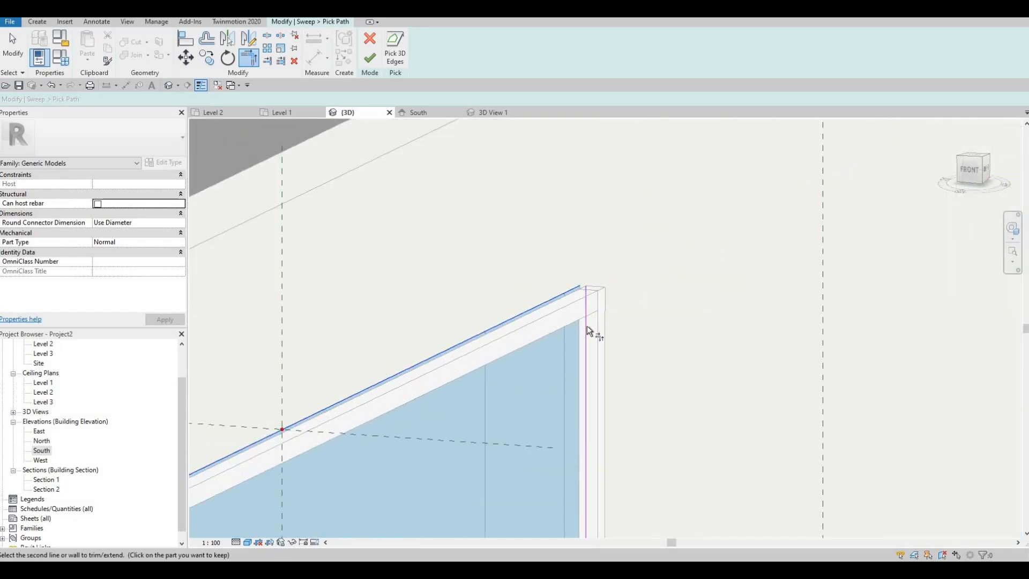
key("Escape")
key("Escape")
Step: Replace the side face's far vertical path line with one picked from the outer edge, and trim it to the upper line
scroll(587, 348, "up", 1)
left_click(585, 348)
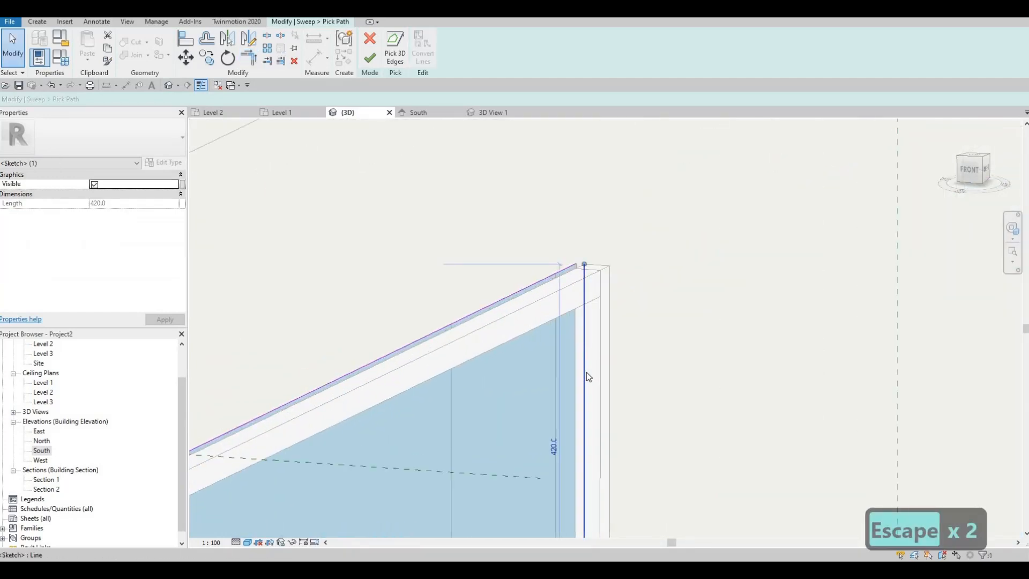
key("Delete")
middle_click_drag(450, 395, 423, 112, "shift")
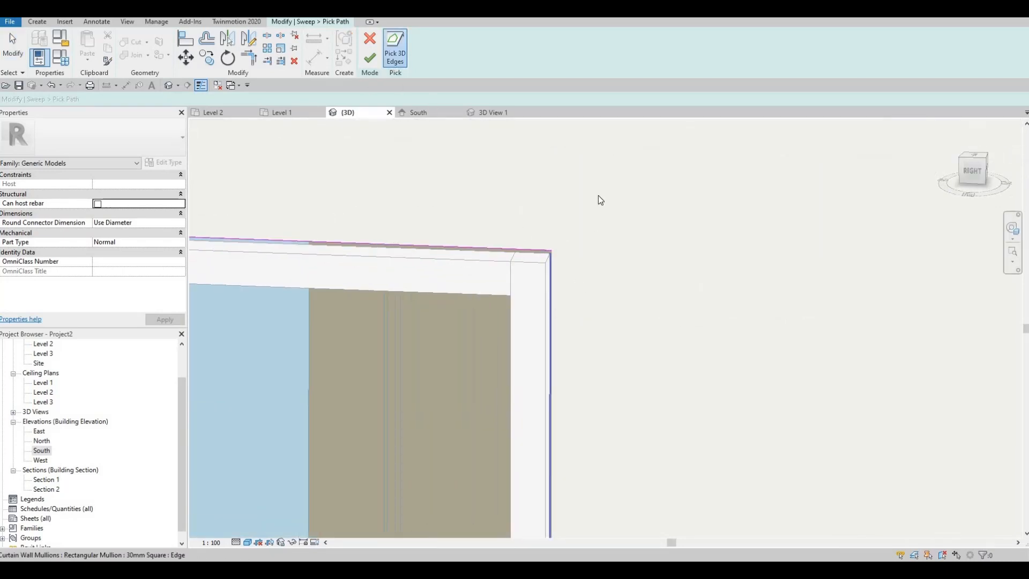
scroll(593, 202, "down", 3)
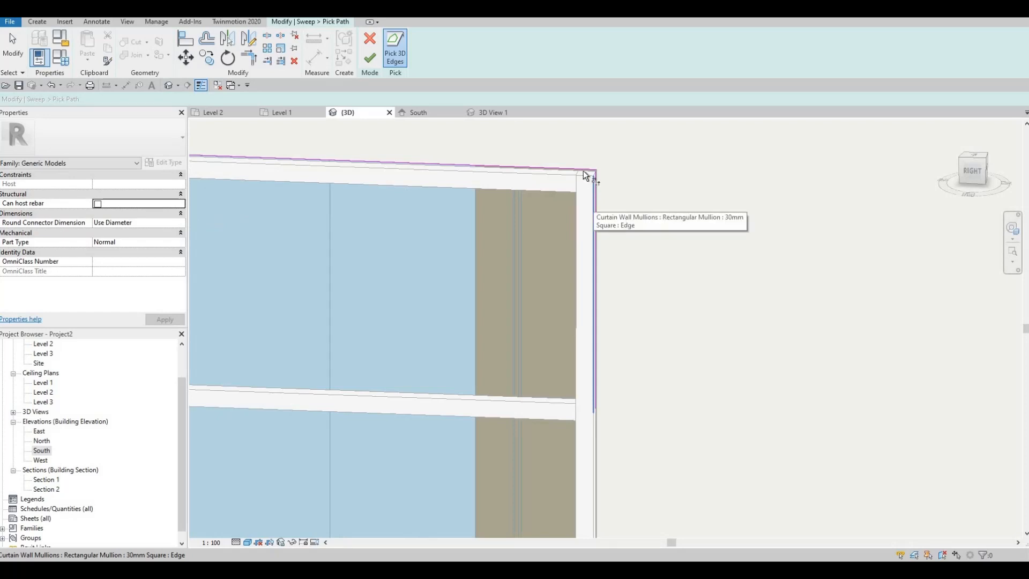
left_click(583, 171)
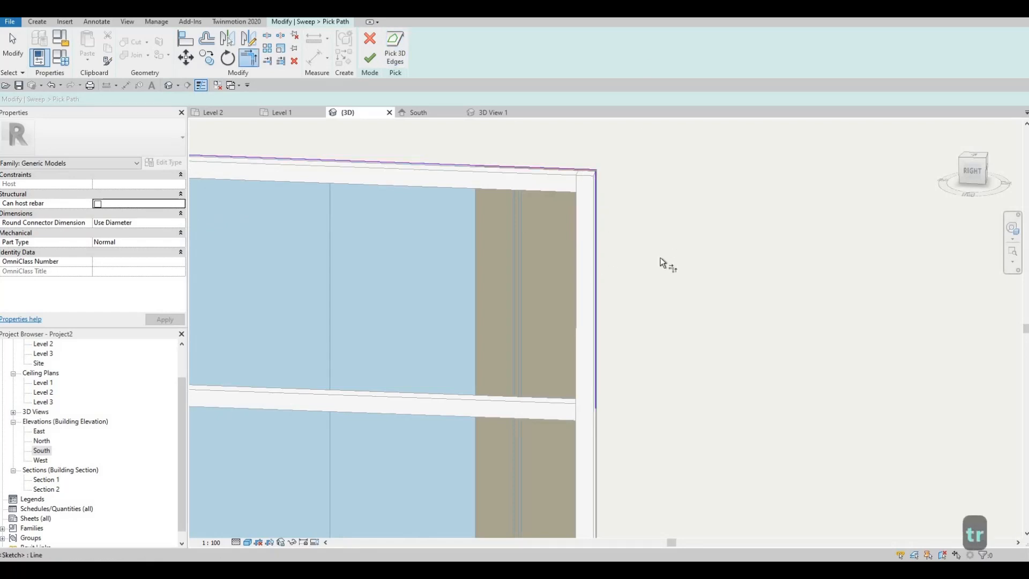
Step: Trim the side face's far vertical line and lower line to a corner
mouse_move(660, 257)
middle_mouse_down()
mouse_move(661, 391)
mouse_move(661, 211)
mouse_move(626, 341)
mouse_move(637, 316)
mouse_move(638, 471)
middle_mouse_up()
scroll(642, 206, "down", 5)
scroll(638, 178, "up", 2)
left_click(638, 178)
scroll(696, 243, "up", 1)
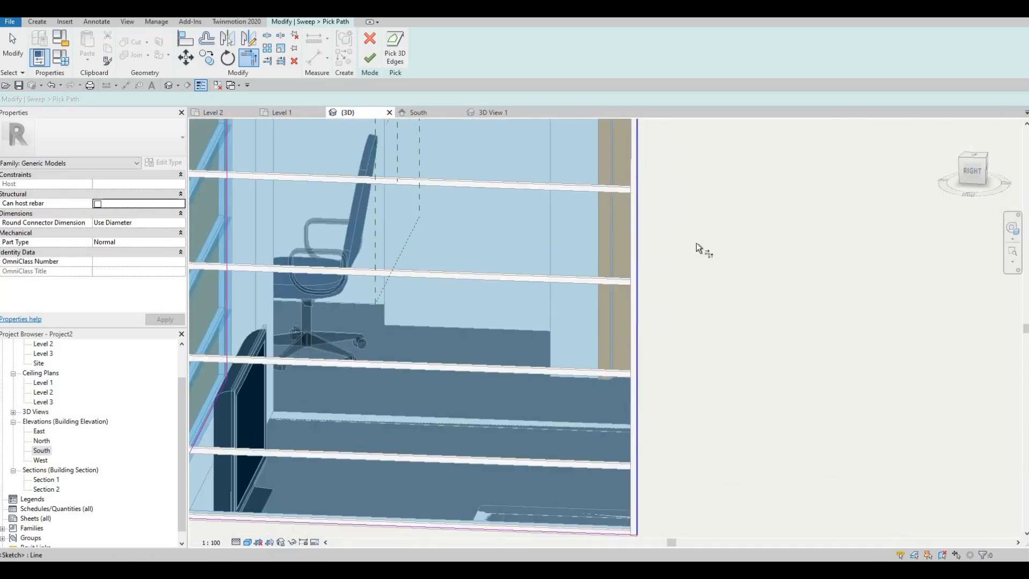
Step: Trim the lower path lines of the side and front faces to meet at the building corner
scroll(696, 243, "down", 1)
middle_click_drag(422, 429, 584, 271)
scroll(568, 270, "down", 3)
mouse_move(375, 437)
middle_mouse_down("shift")
mouse_move(644, 274)
mouse_move(593, 290)
mouse_move(616, 270)
middle_mouse_up("shift")
scroll(593, 290, "up", 4)
scroll(612, 271, "up", 1)
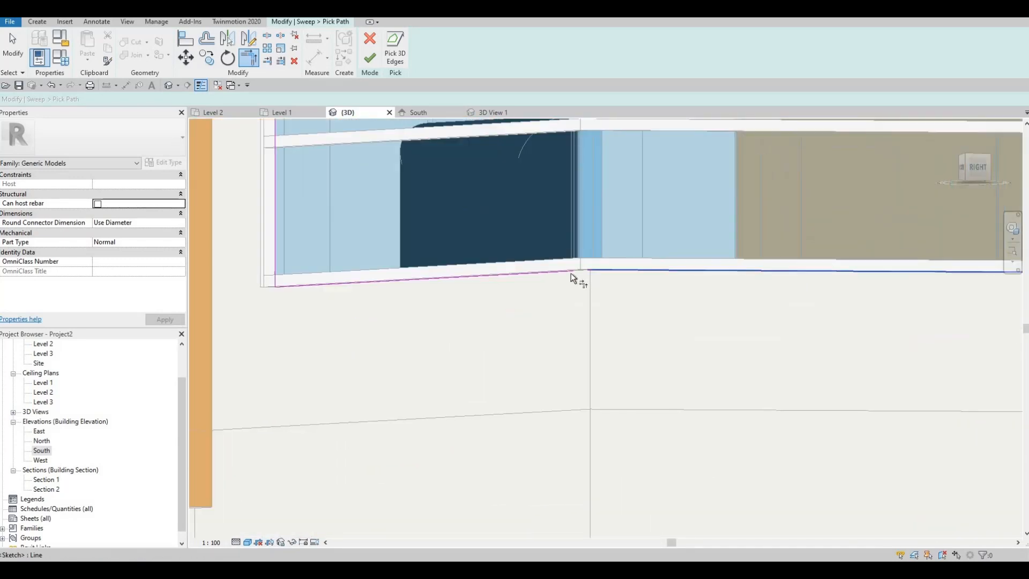
left_click(617, 269)
Step: Try to finish the sweep path around the corner window
scroll(611, 268, "down", 3)
middle_click_drag(435, 262, 300, 413)
scroll(375, 423, "down", 3)
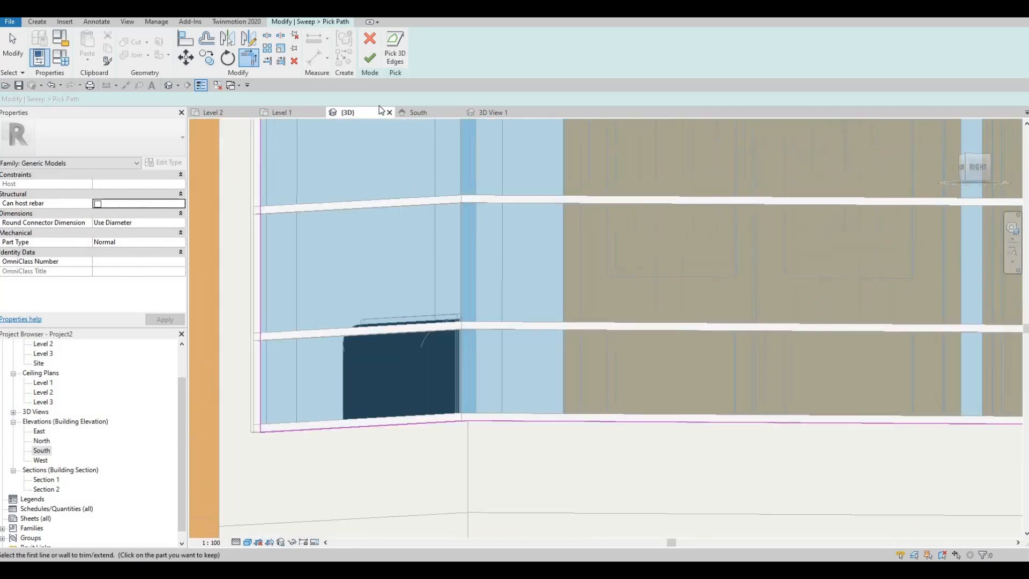
left_click(371, 60)
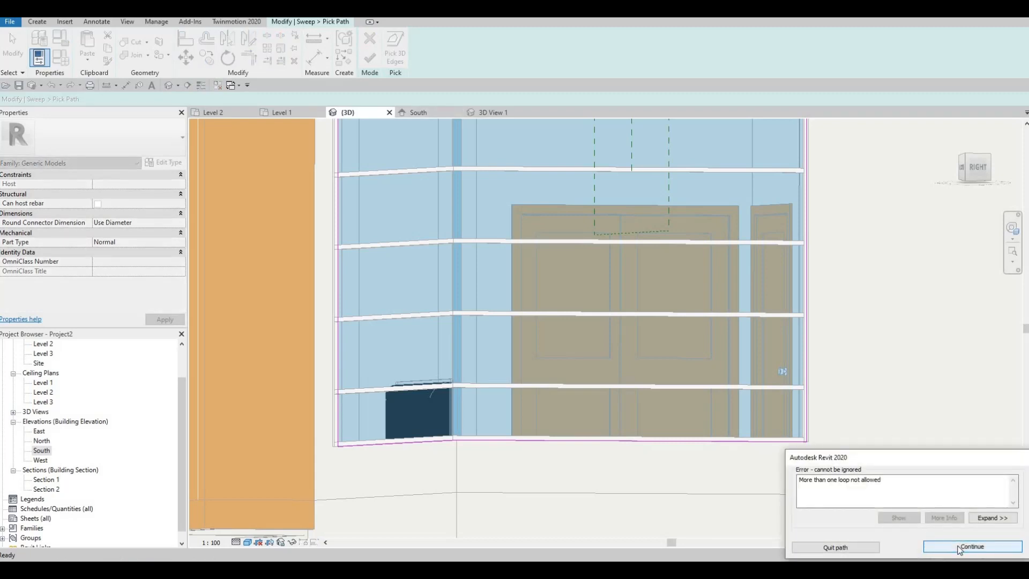
key("Return")
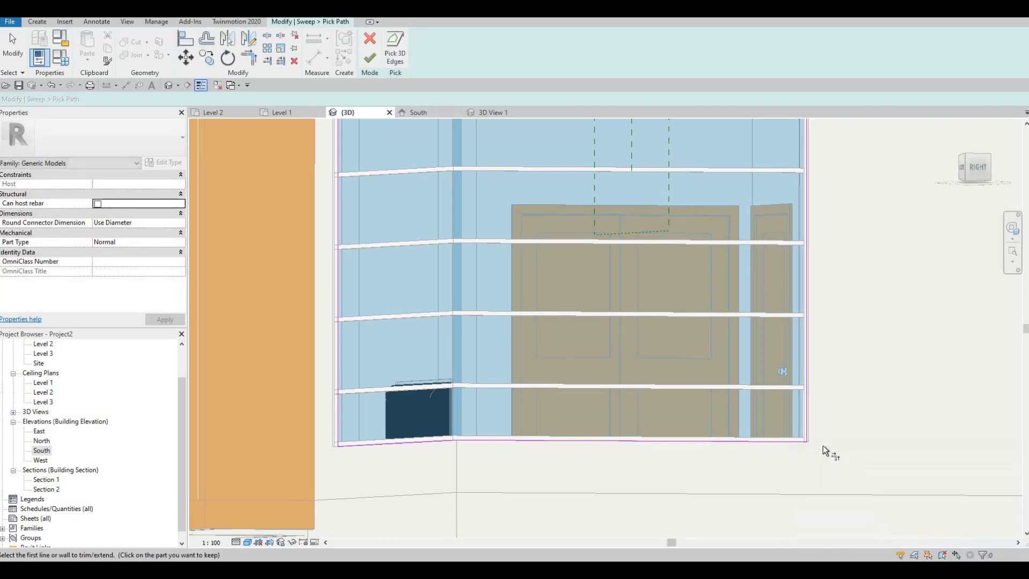
Step: Examine the sweep path's lower corners for stray, duplicate or disconnected lines
scroll(822, 445, "up", 8)
scroll(886, 452, "down", 6)
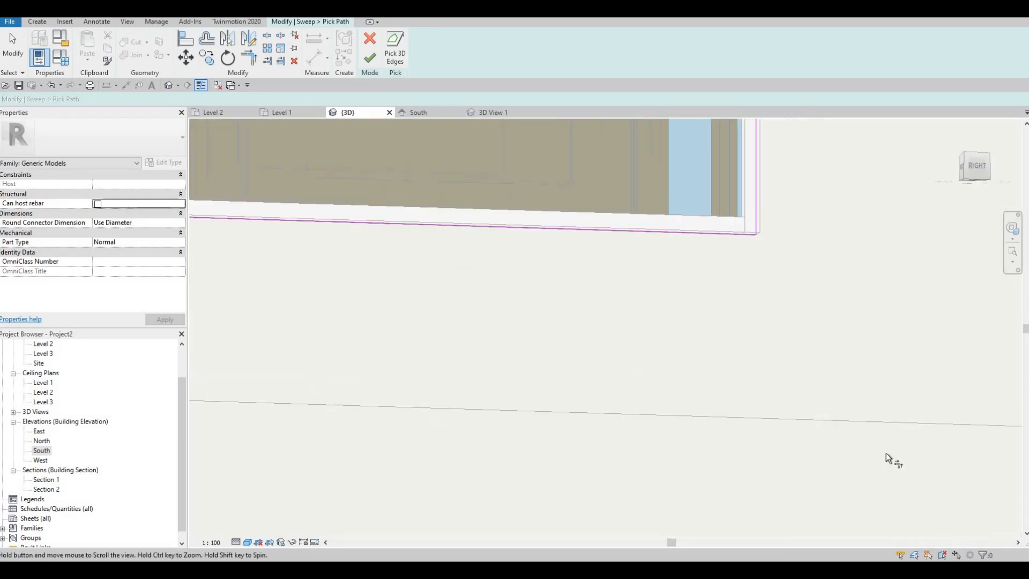
scroll(571, 369, "up", 4)
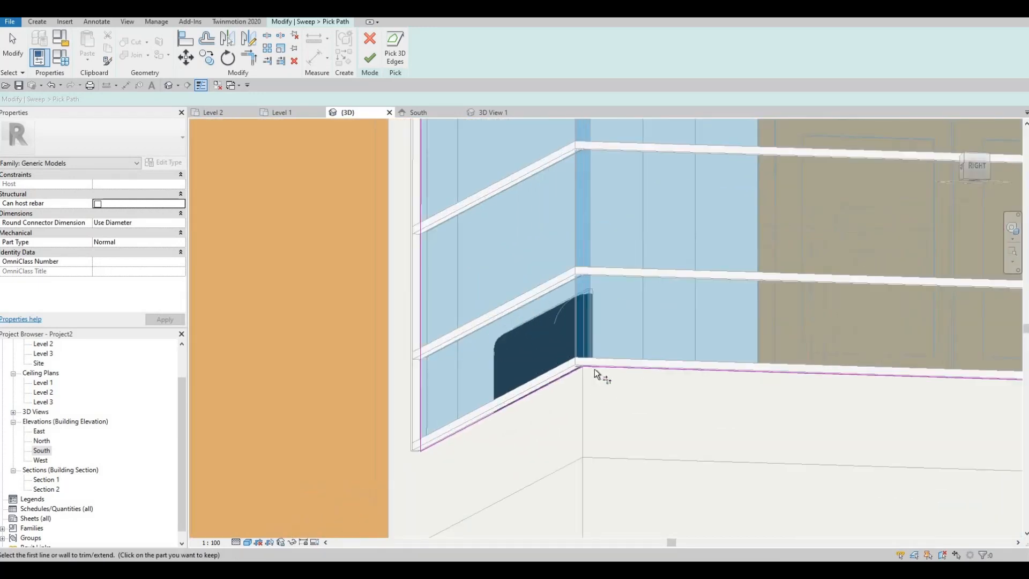
Step: Trim the upper sweep path line to meet the vertical path line at the corner window's far upper corner
scroll(627, 410, "down", 4)
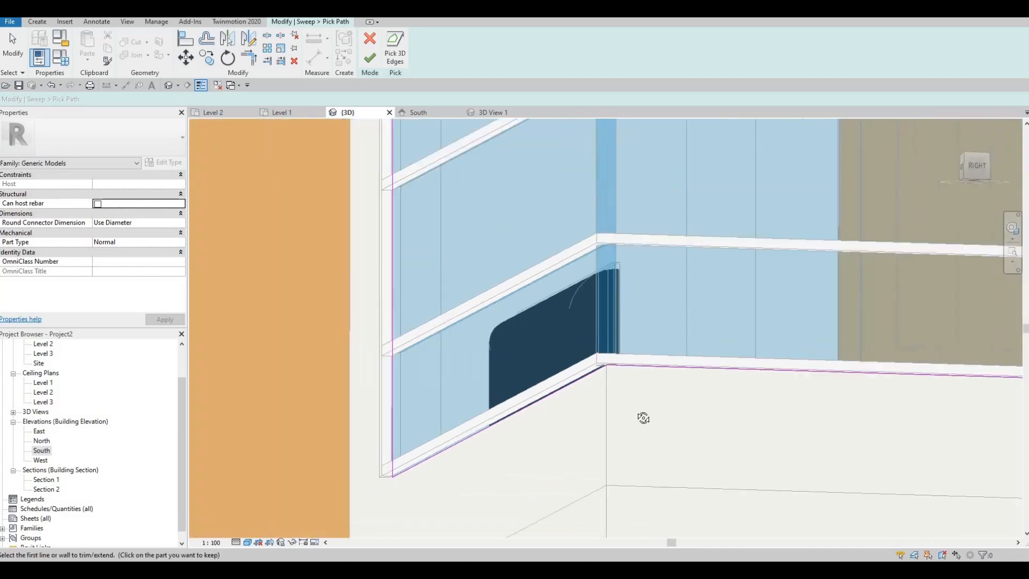
middle_click_drag(643, 418, 954, 456, "shift")
middle_click_drag(954, 456, 310, 476)
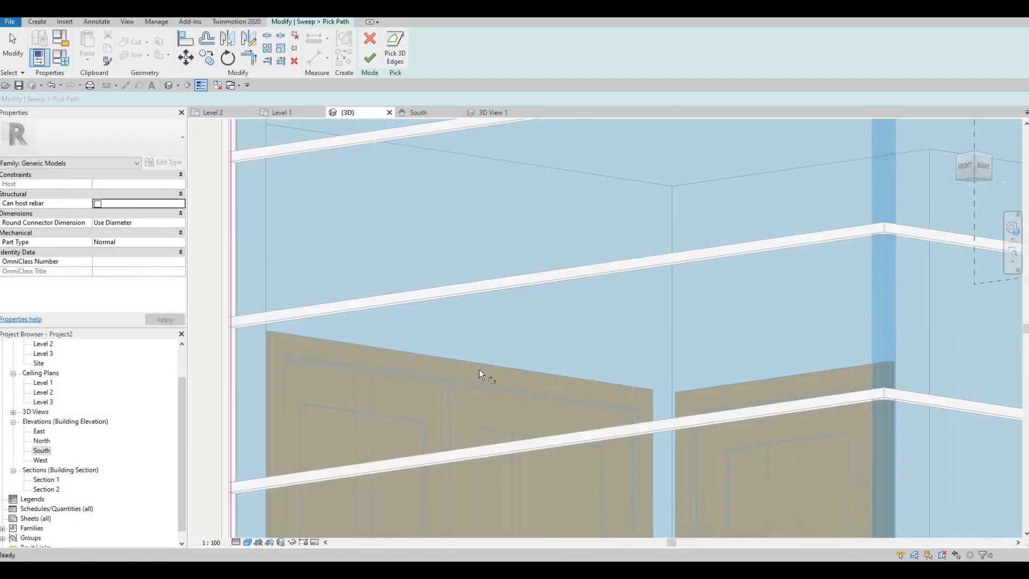
scroll(479, 368, "down", 3)
middle_click_drag(558, 268, 321, 455)
scroll(420, 292, "up", 6)
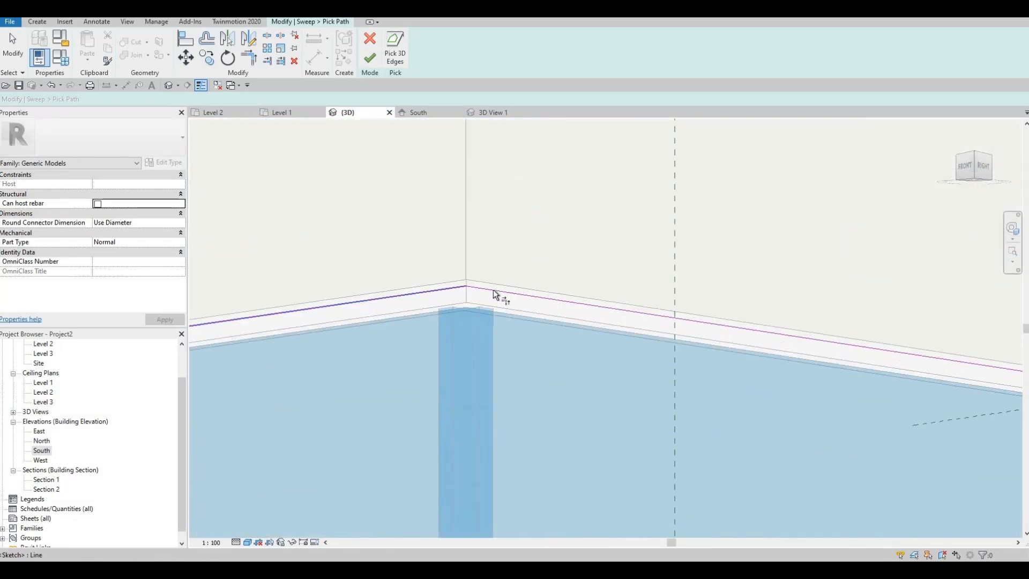
scroll(498, 296, "down", 2)
middle_click_drag(906, 351, 274, 249)
scroll(549, 293, "down", 2)
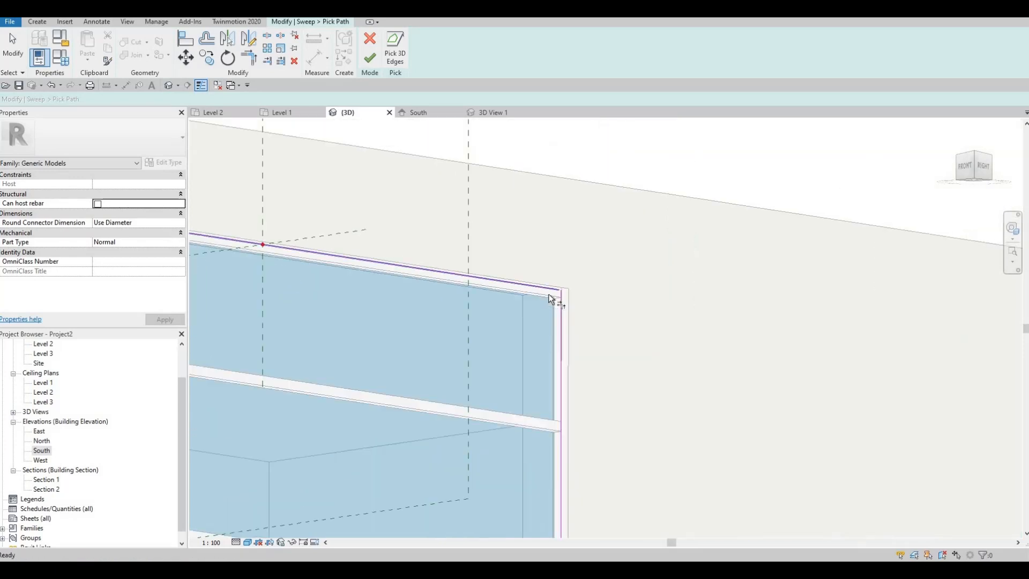
scroll(549, 293, "up", 3)
left_click(552, 296)
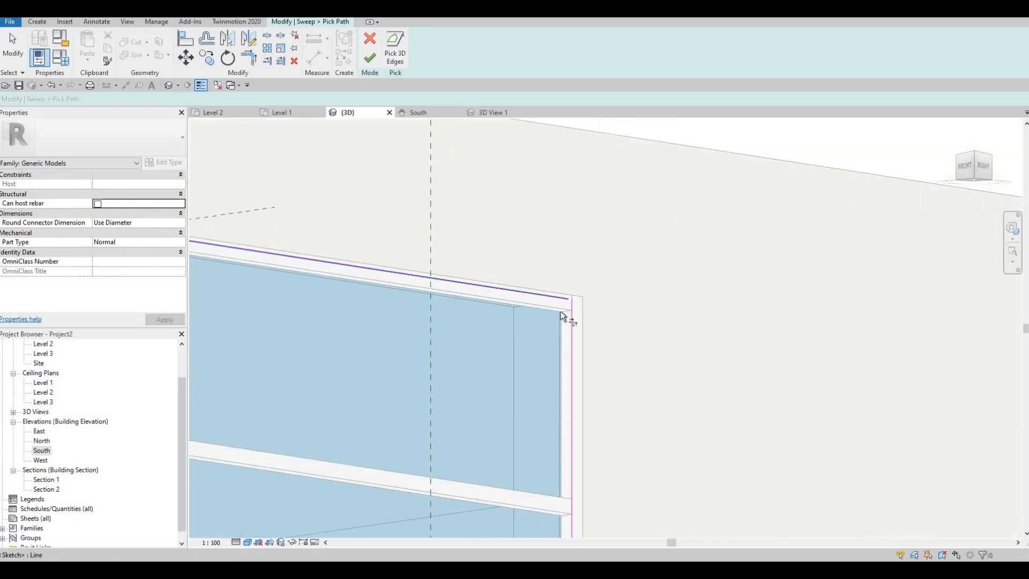
left_click(572, 345)
Step: Delete the vertical path line on the window's far side and pick the outer edge of the glazed panel in its place
middle_click_drag(575, 315, 296, 417, "shift")
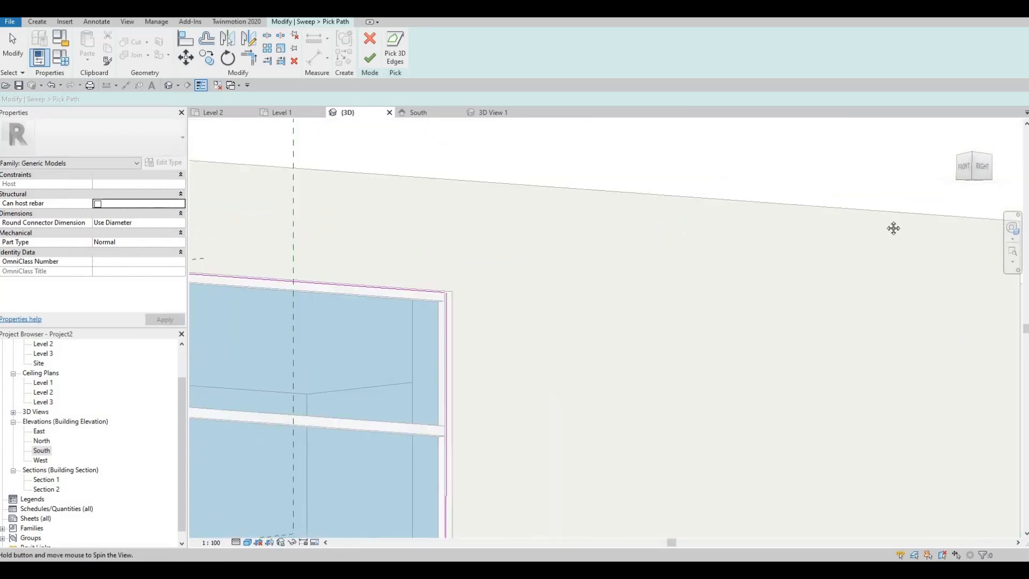
middle_click_drag(893, 227, 779, 206, "shift")
scroll(391, 259, "down", 4)
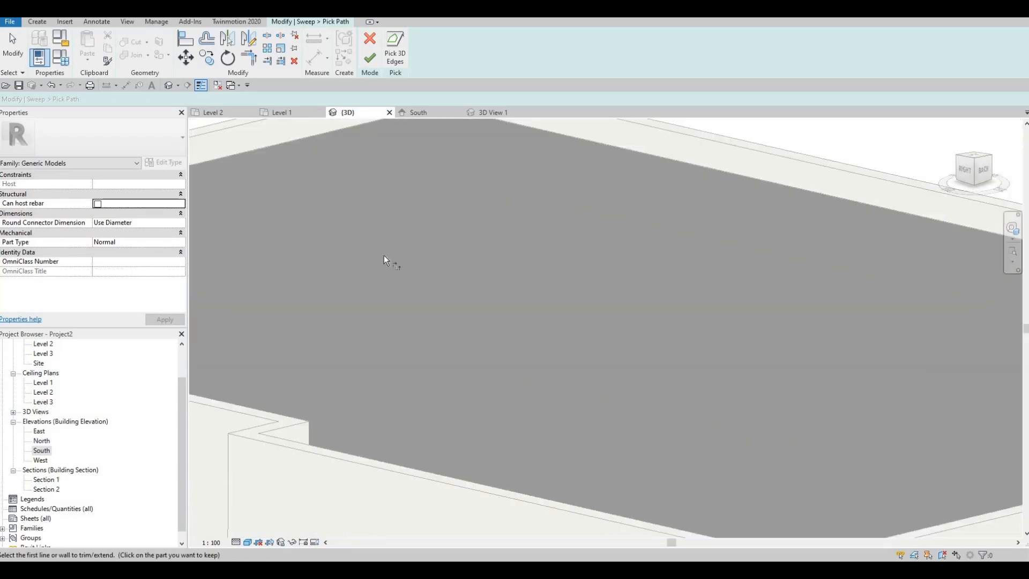
middle_click_drag(302, 351, 665, 251)
middle_click_drag(301, 253, 559, 173)
scroll(609, 241, "up", 2)
scroll(559, 174, "up", 4)
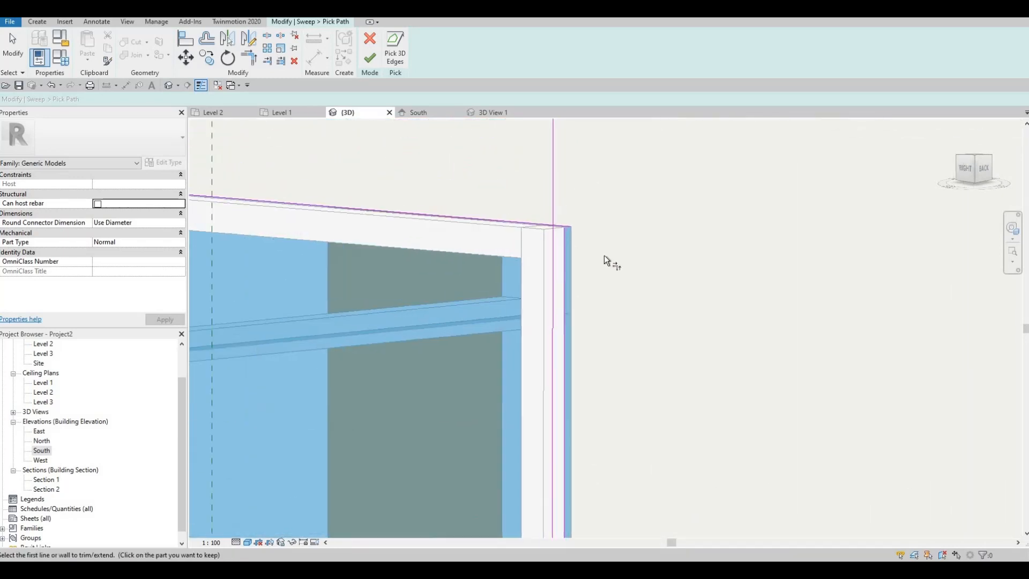
key("Escape")
key("Escape")
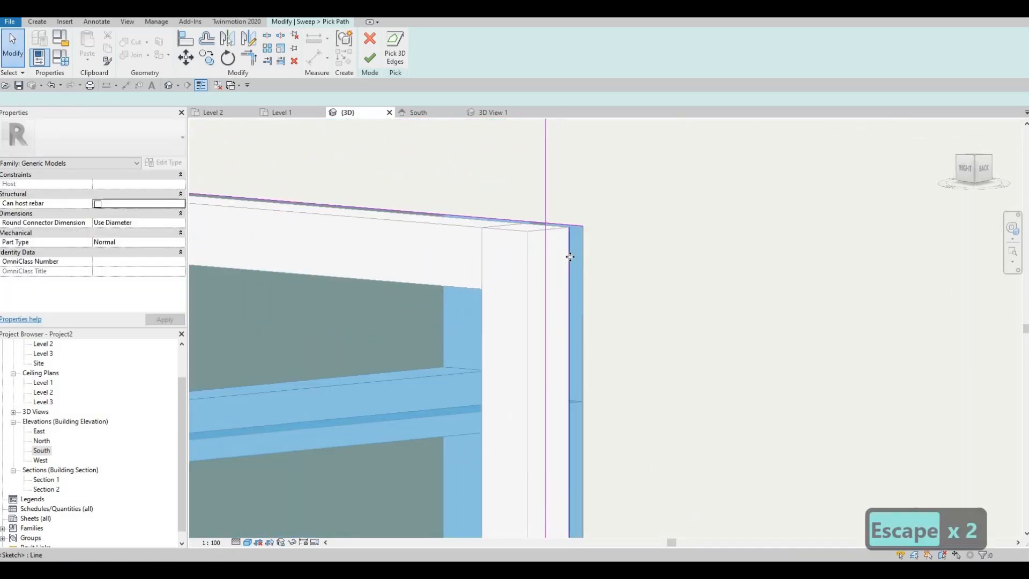
left_click(570, 256)
key("Delete")
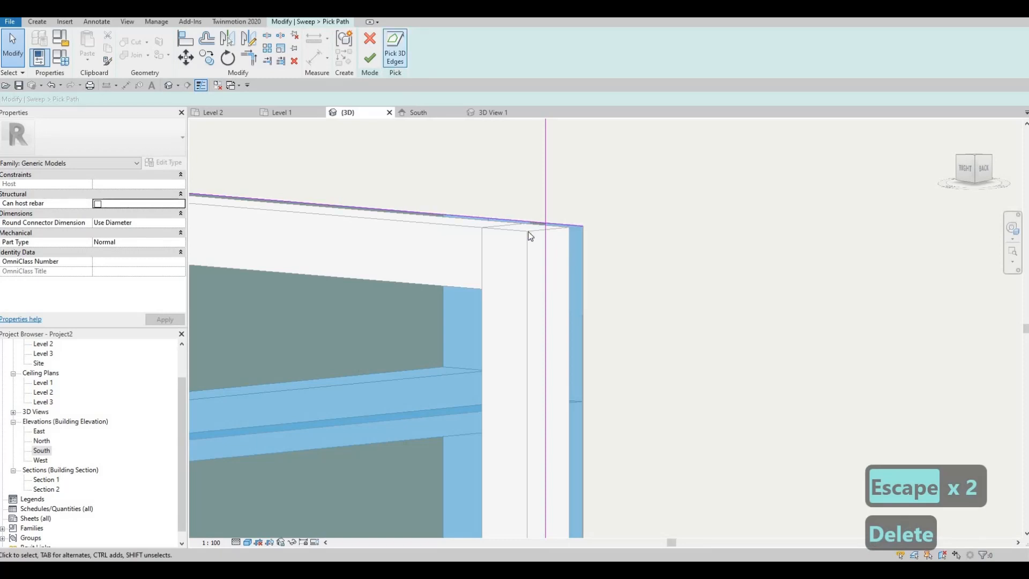
left_click(395, 48)
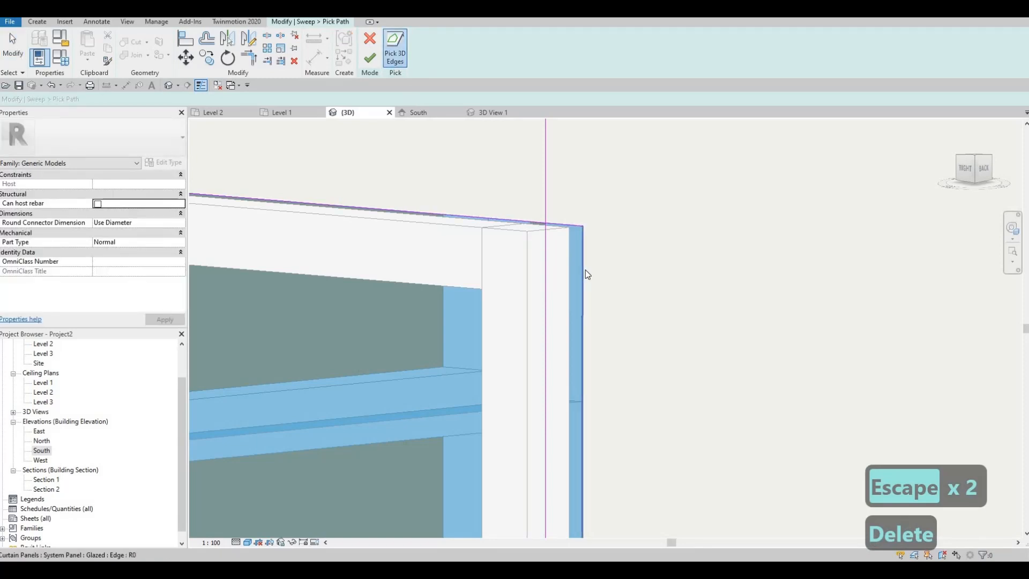
left_click(578, 258)
scroll(578, 257, "down", 5)
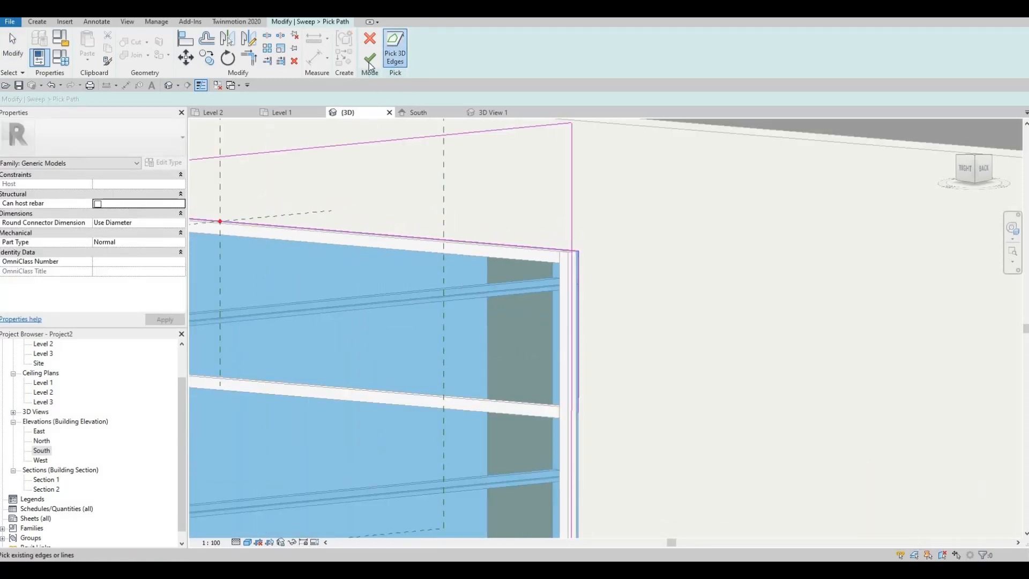
Step: Try to finish the sweep path
left_click(369, 61)
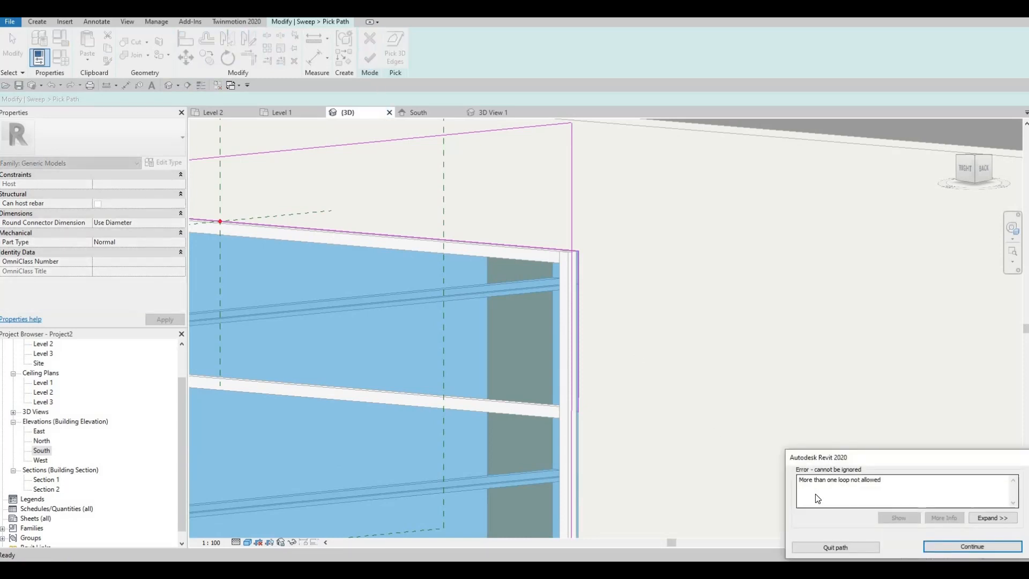
key("Escape")
scroll(592, 297, "up", 3)
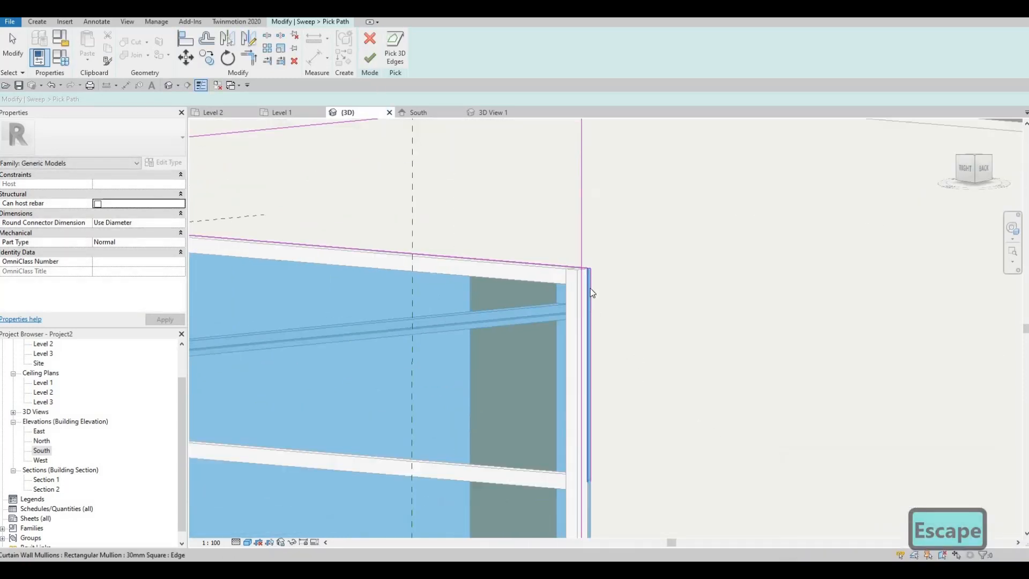
key("Escape")
key("t")
key("r")
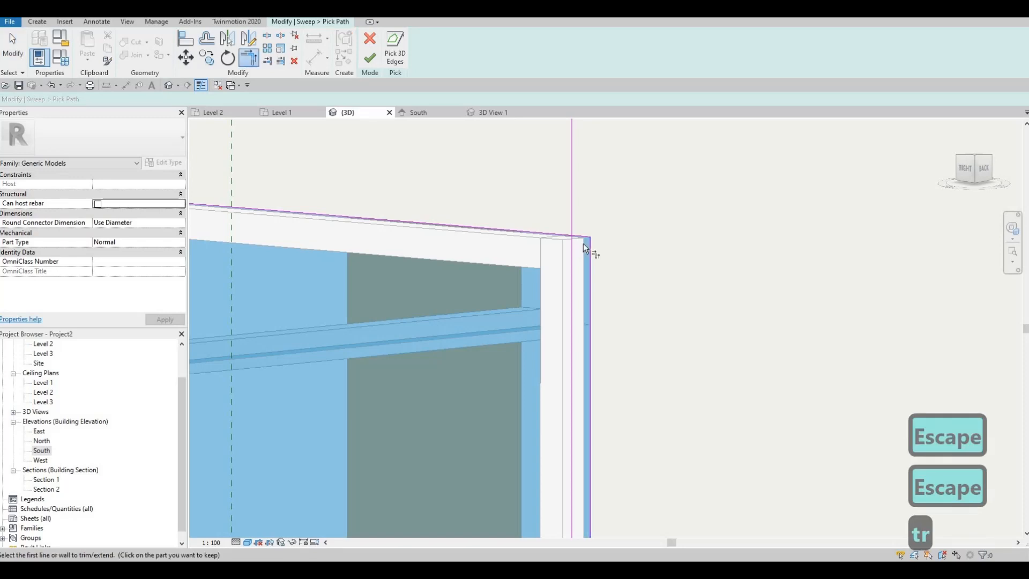
scroll(648, 416, "down", 2)
middle_click_drag(650, 416, 698, 28)
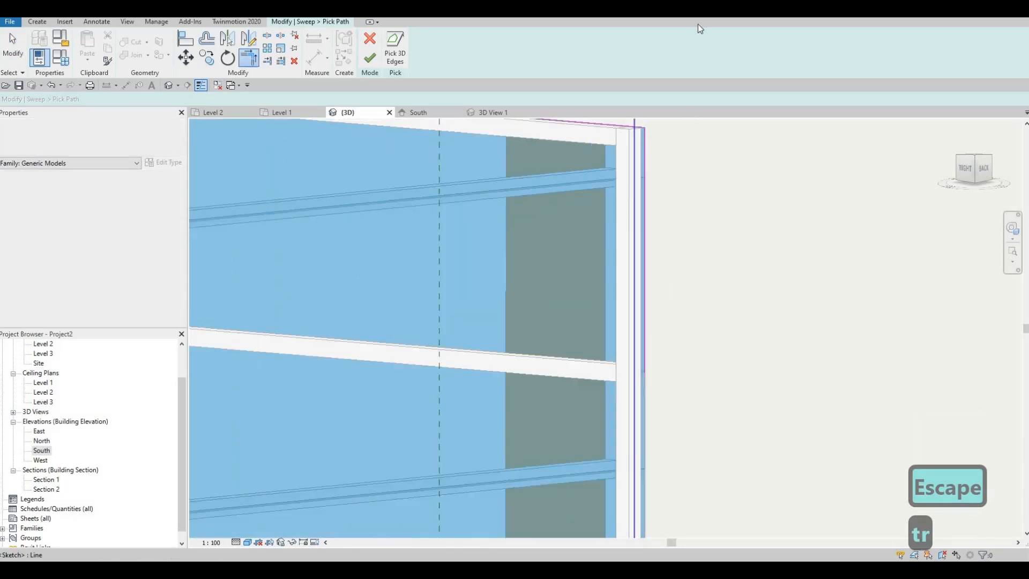
scroll(703, 407, "down", 2)
middle_click_drag(703, 407, 739, 254)
mouse_move(701, 494)
middle_mouse_down()
mouse_move(727, 352)
mouse_move(709, 501)
middle_mouse_up()
scroll(701, 373, "up", 4)
scroll(696, 365, "down", 1)
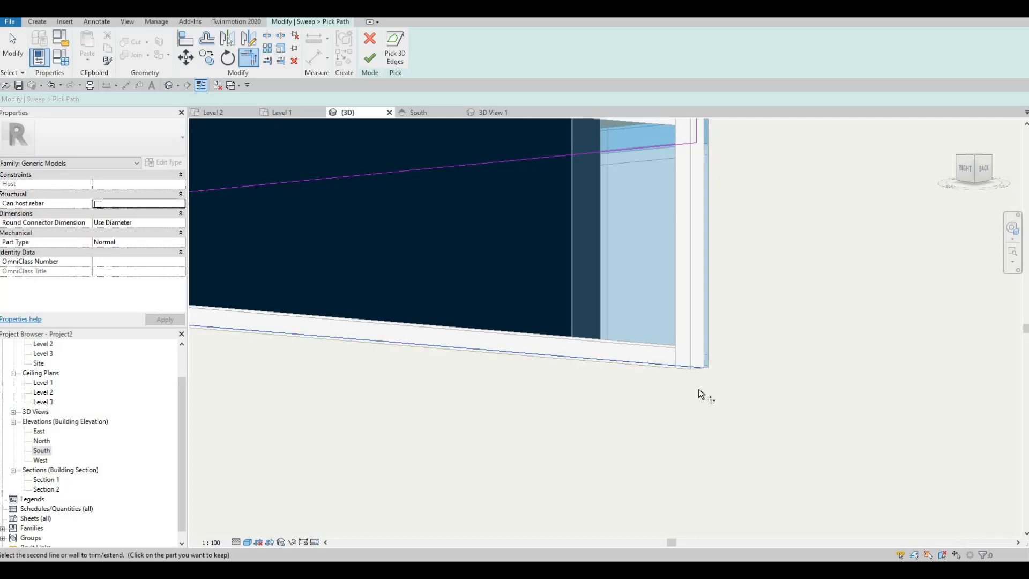
scroll(699, 388, "down", 2)
middle_click_drag(704, 156, 678, 425)
scroll(691, 406, "down", 1)
scroll(676, 459, "down", 2)
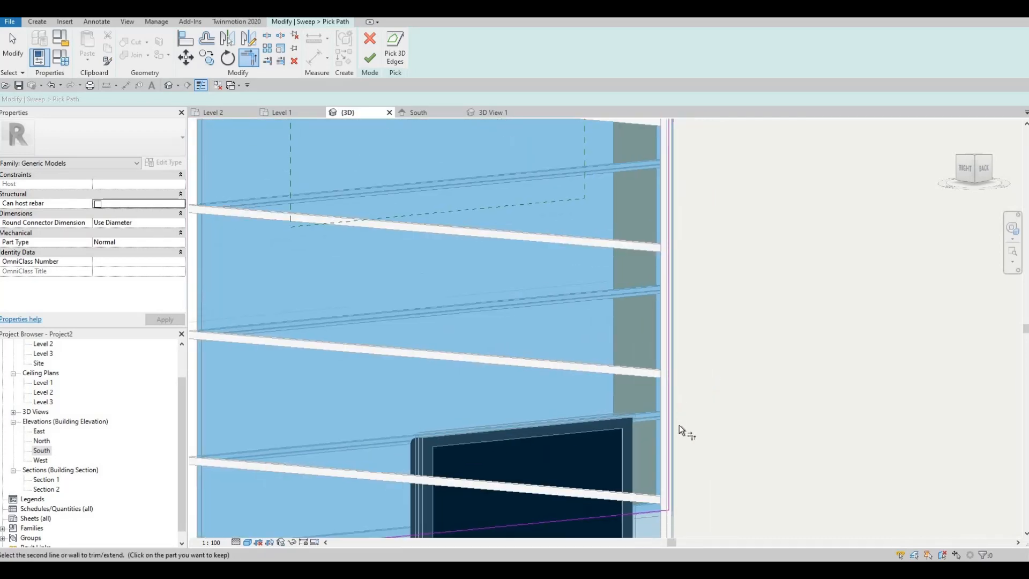
middle_click_drag(667, 520, 656, 367)
middle_click_drag(632, 404, 620, 487)
scroll(620, 488, "down", 1)
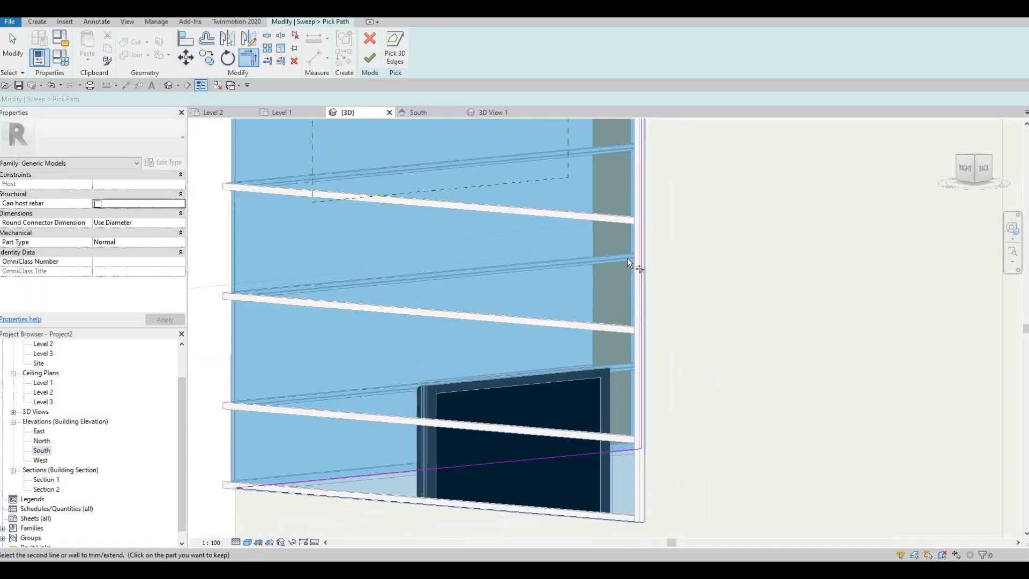
middle_click_drag(645, 171, 621, 252)
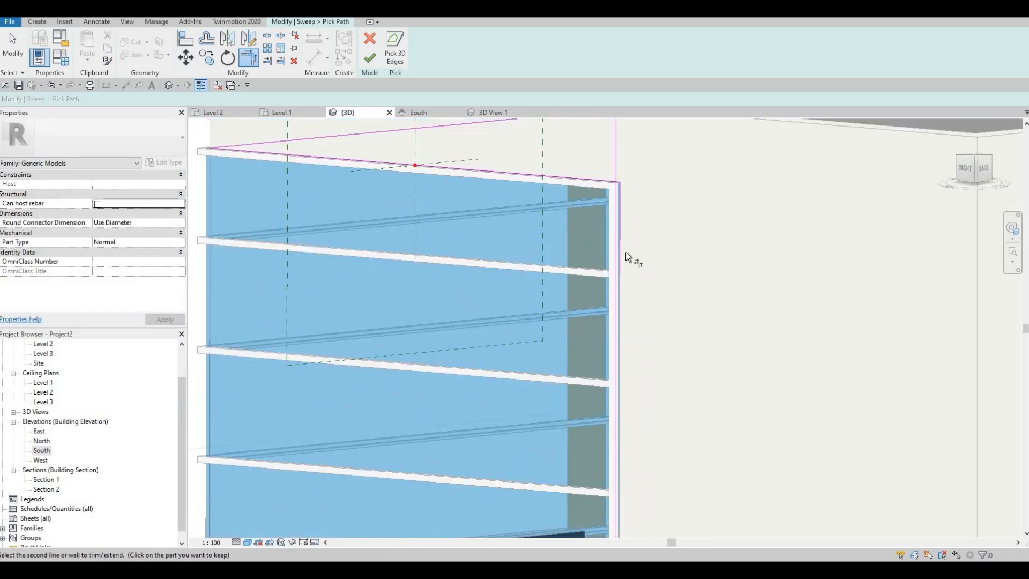
scroll(616, 268, "up", 8)
key("Escape")
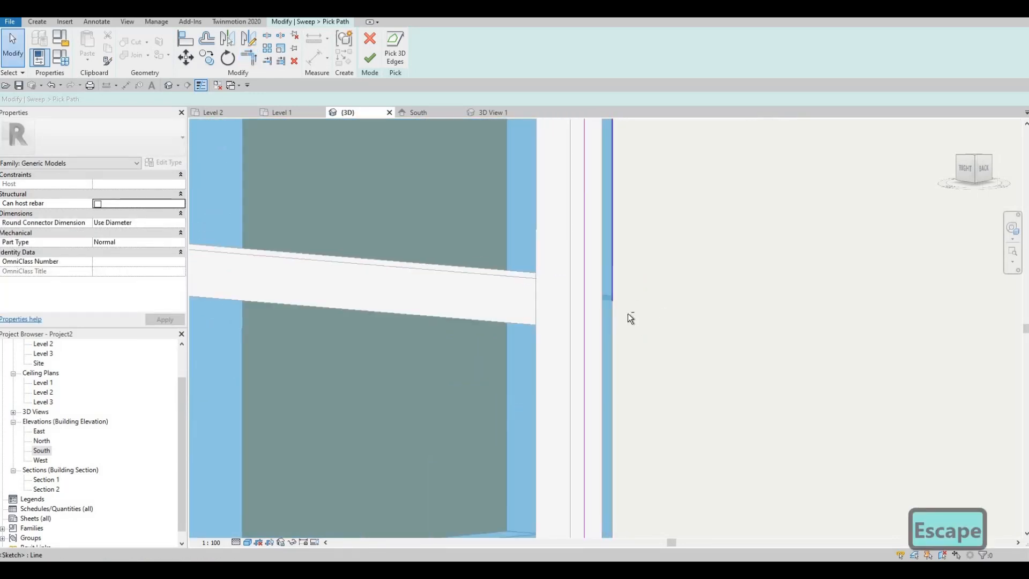
Step: Delete the lower path line on the window's far side and pick the outer bottom glass edge in its place
left_click(612, 290)
mouse_move(629, 314)
middle_mouse_down("shift")
mouse_move(691, 306)
mouse_move(677, 252)
middle_mouse_up("shift")
scroll(666, 400, "down", 1)
middle_click_drag(666, 400, 663, 177)
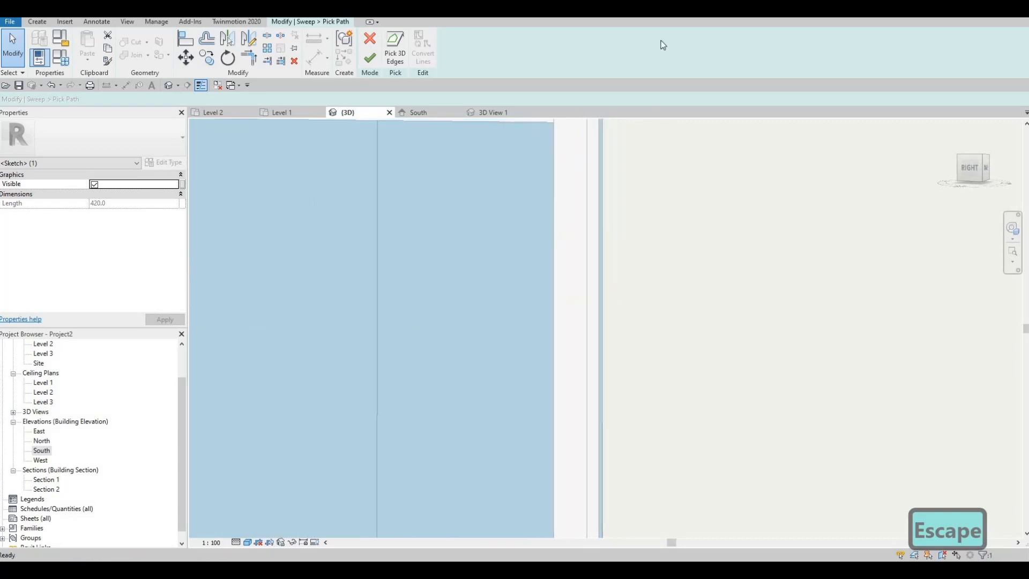
scroll(646, 343, "down", 2)
middle_click_drag(635, 322, 625, 77)
middle_click_drag(667, 418, 676, 124)
middle_click_drag(598, 466, 598, 205)
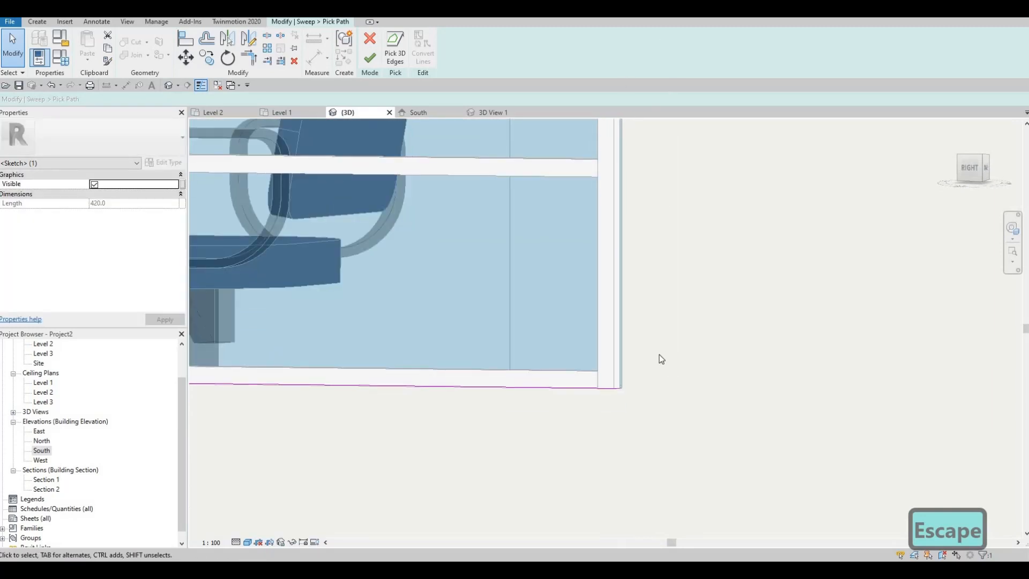
mouse_move(661, 359)
middle_mouse_down()
mouse_move(625, 332)
mouse_move(618, 306)
mouse_move(629, 319)
mouse_move(607, 300)
middle_mouse_up()
key("Escape")
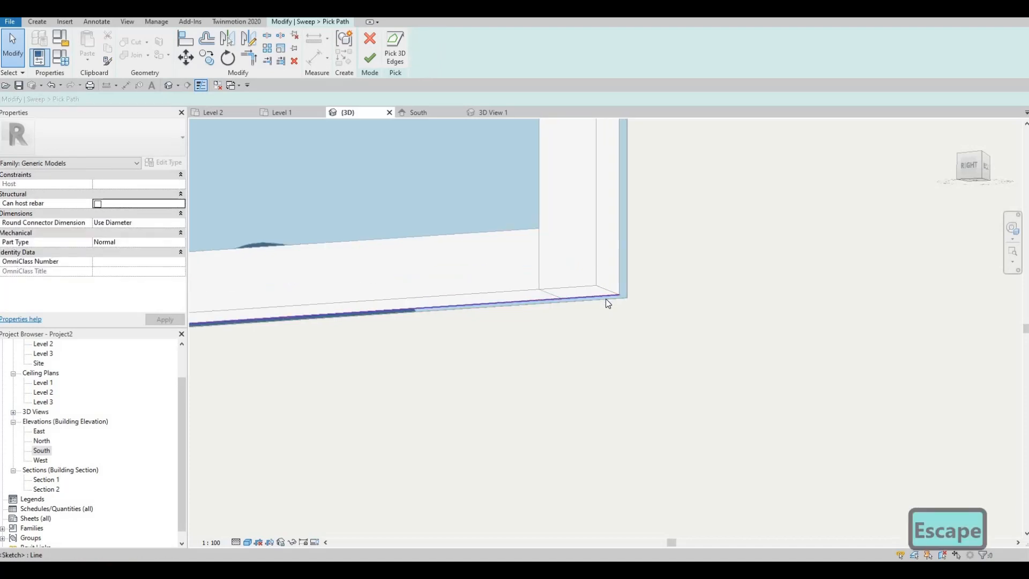
left_click(605, 299)
key("Delete")
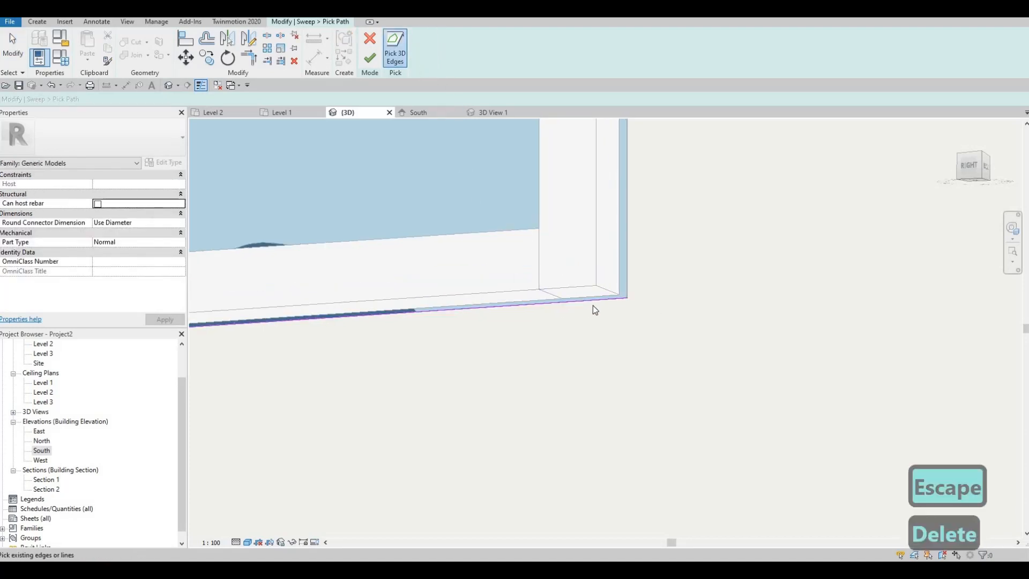
Step: Trim the new lower path line and the vertical edge line to meet at the window's far lower corner
key("Escape")
key("Escape")
key("t")
key("r")
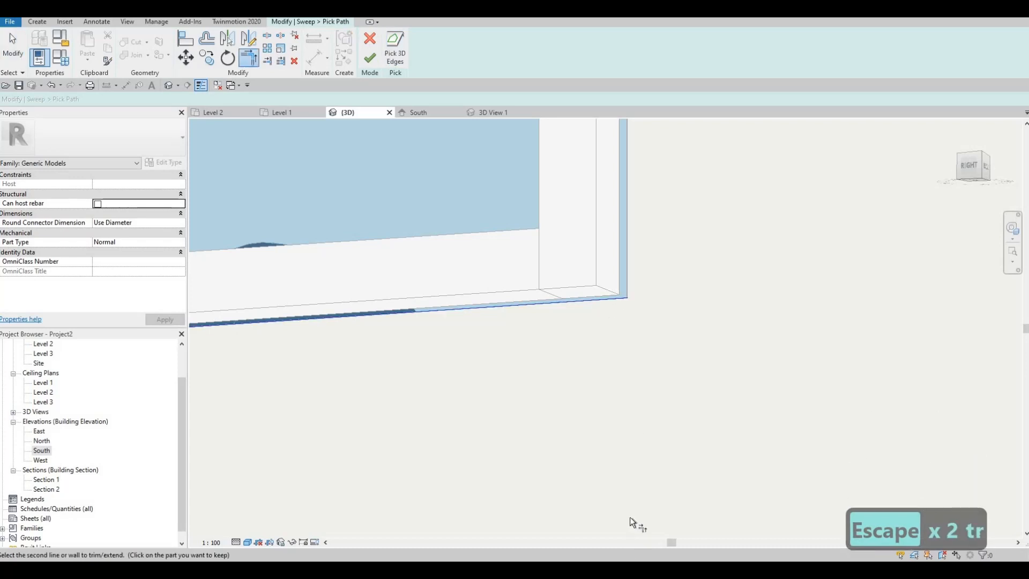
middle_click_drag(617, 239, 629, 517)
scroll(629, 518, "down", 3)
middle_click_drag(637, 251, 601, 443)
scroll(600, 443, "down", 2)
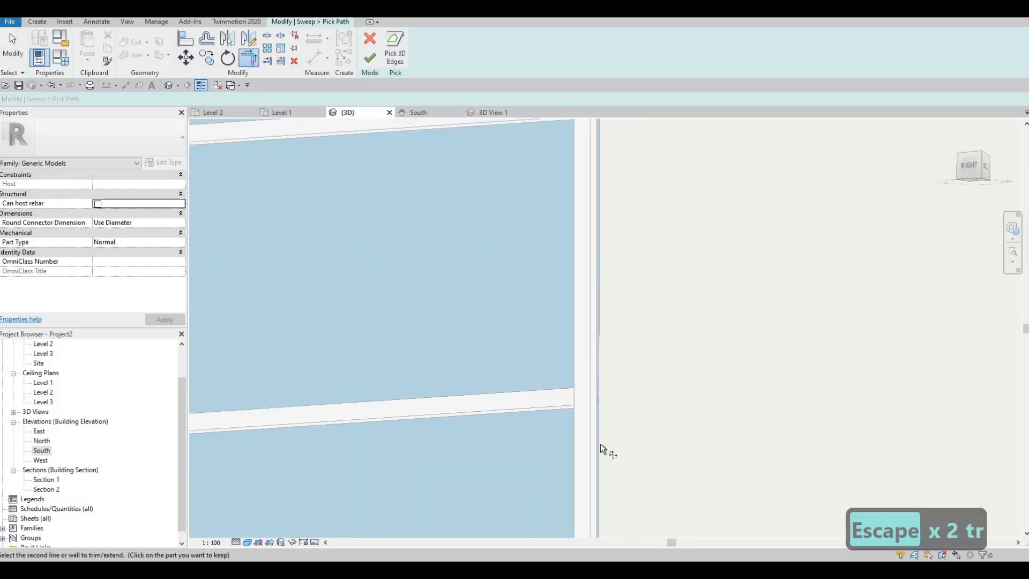
scroll(600, 444, "down", 2)
middle_click_drag(601, 348, 601, 519)
scroll(600, 518, "down", 1)
middle_click_drag(595, 306, 588, 425)
scroll(587, 425, "down", 1)
scroll(586, 281, "up", 1)
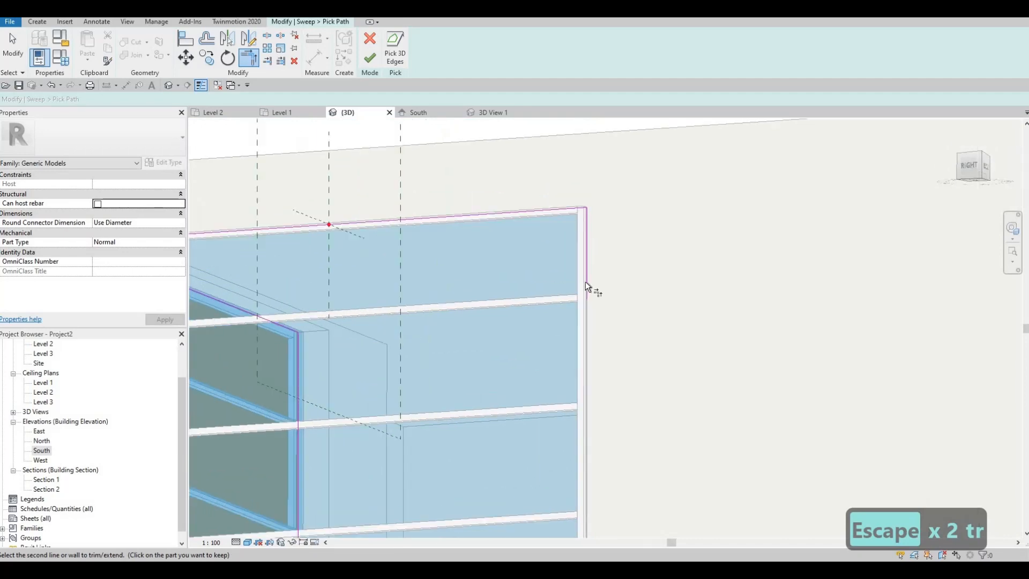
left_click(585, 282)
scroll(491, 214, "down", 3)
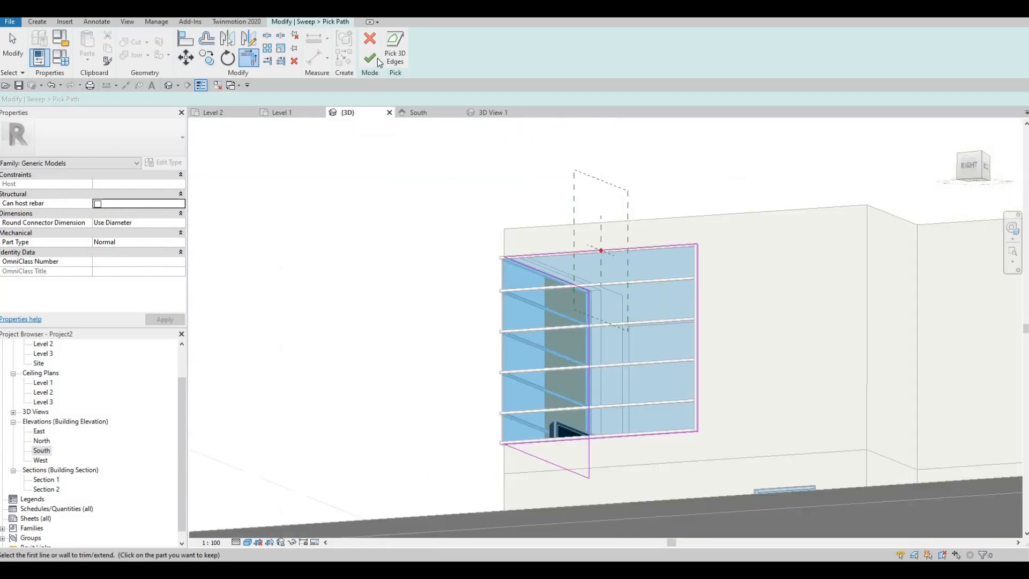
Step: Check the path lines at the window's lower front corner and try again to finish the sweep path
left_click(586, 480)
key("Escape")
key("Escape")
scroll(498, 451, "up", 5)
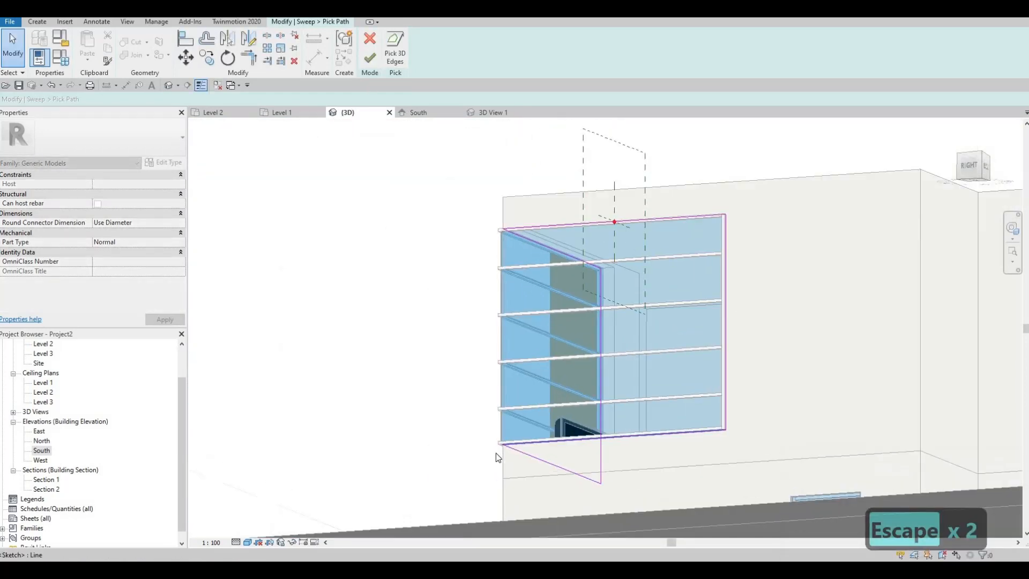
middle_click_drag(518, 455, 551, 181, "shift")
scroll(553, 185, "up", 3)
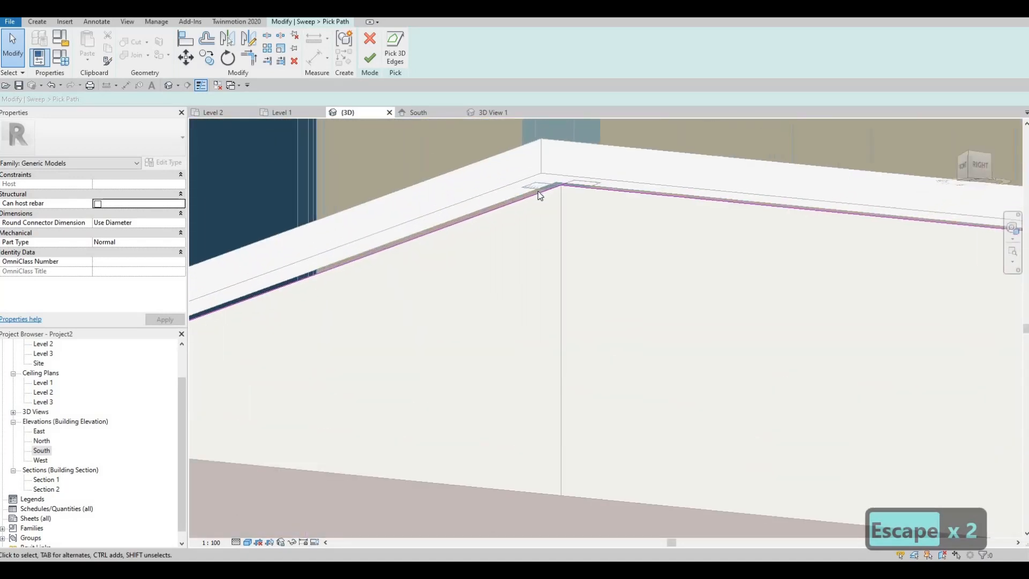
left_click(575, 191)
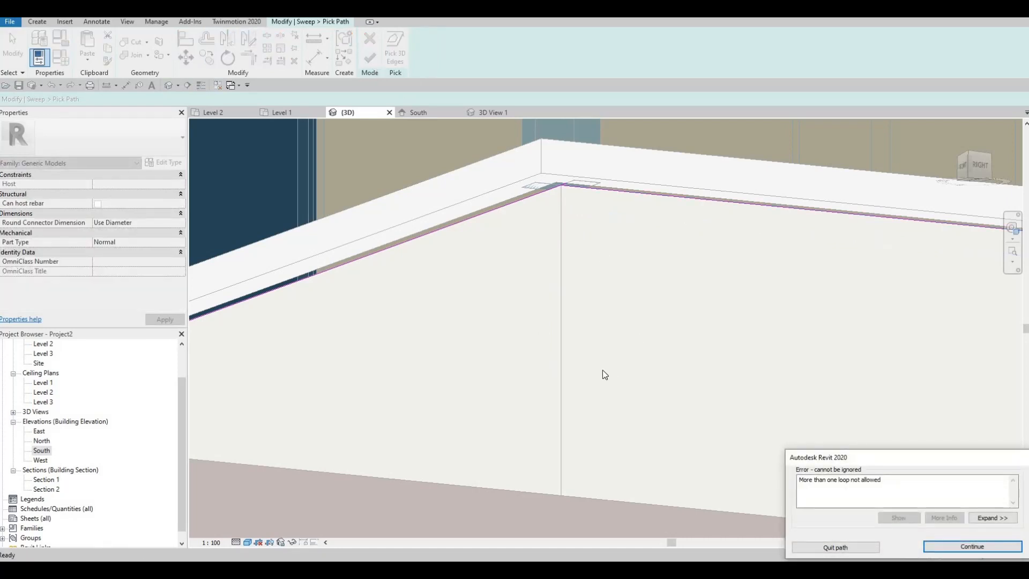
scroll(605, 374, "down", 2)
key("Escape")
Step: Examine the path lines along the front side and upper edge of the corner window for gaps or overlaps
middle_click_drag(644, 368, 668, 415, "shift")
scroll(670, 360, "down", 5)
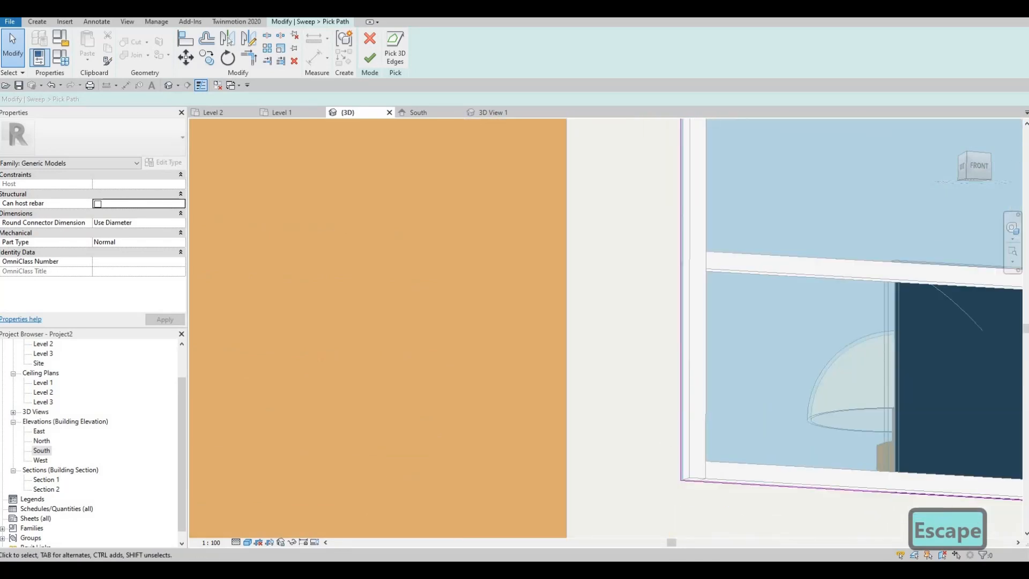
middle_click_drag(664, 268, 596, 477)
middle_click_drag(596, 256, 561, 488)
middle_click_drag(578, 184, 598, 278)
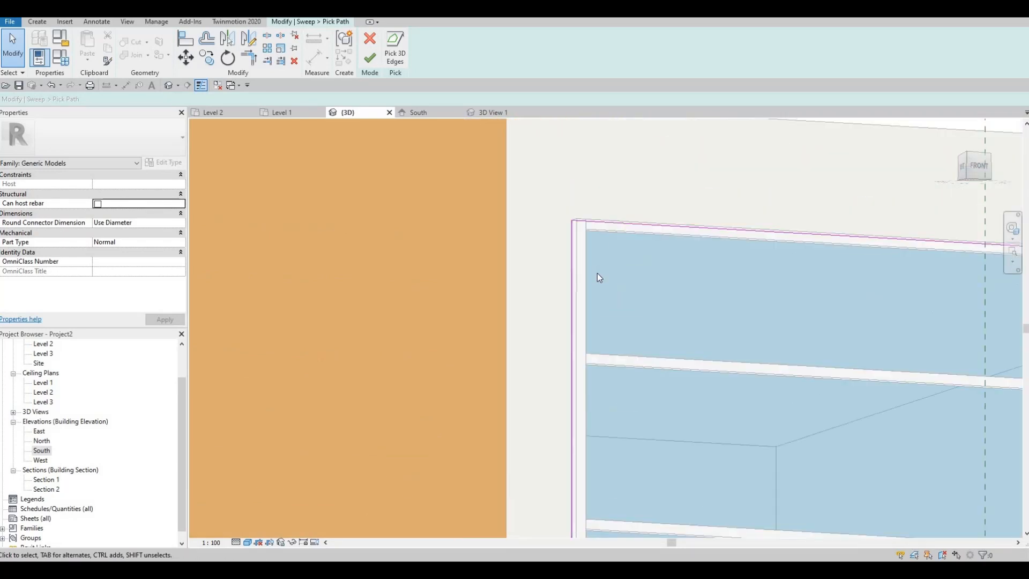
scroll(598, 278, "up", 7)
middle_click_drag(408, 336, 271, 316)
scroll(271, 316, "down", 3)
middle_click_drag(608, 336, 195, 347)
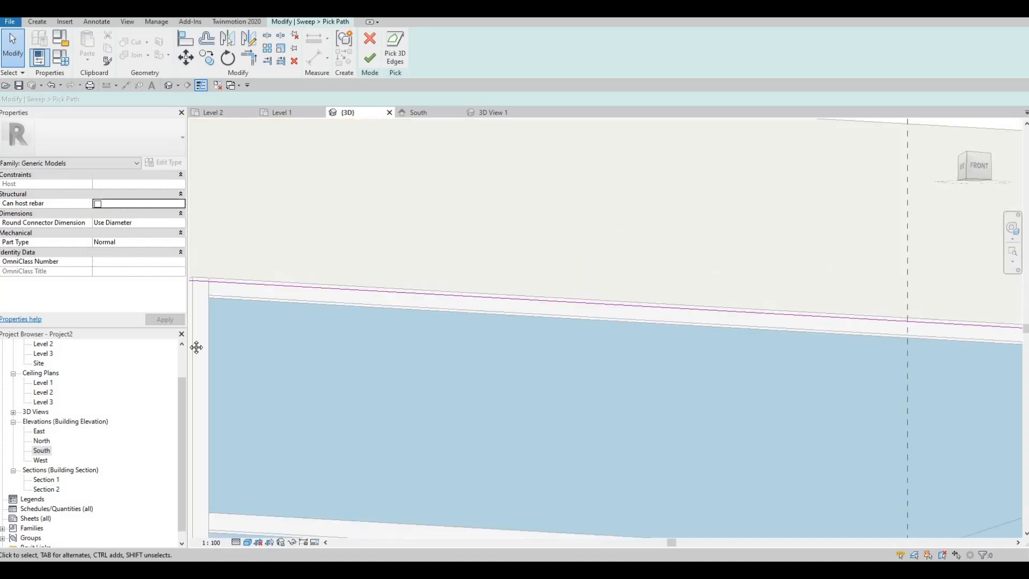
middle_click_drag(750, 369, 222, 287)
middle_click_drag(906, 295, 217, 285)
Step: Inspect the upper path lines' ends at the window's front corner and far corner, selecting the lines to check their extents
scroll(492, 286, "up", 2)
middle_click_drag(820, 217, 900, 300, "shift")
scroll(504, 316, "down", 3)
middle_click_drag(394, 371, 482, 361)
scroll(509, 350, "up", 1)
scroll(276, 409, "up", 5)
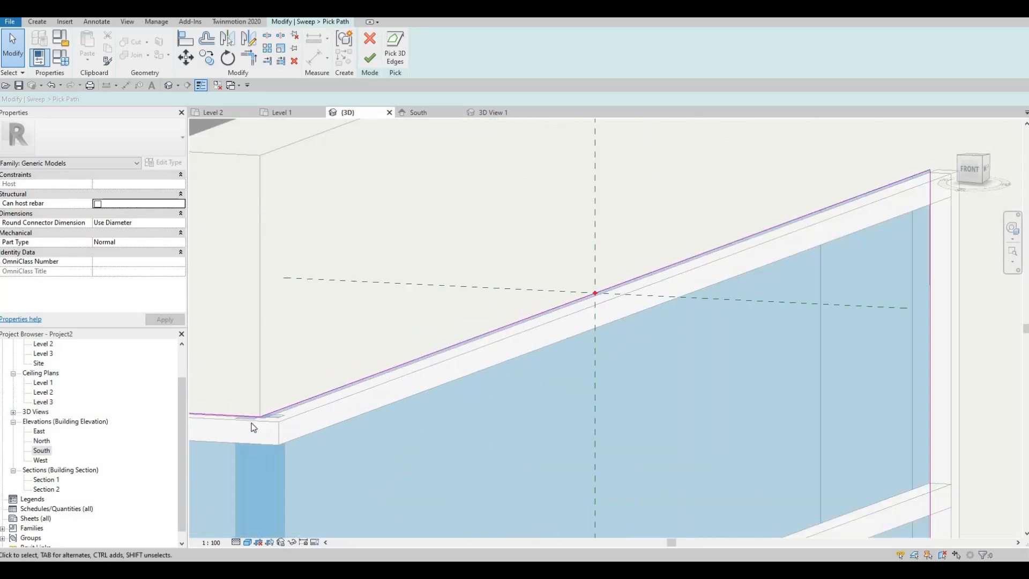
left_click(310, 411)
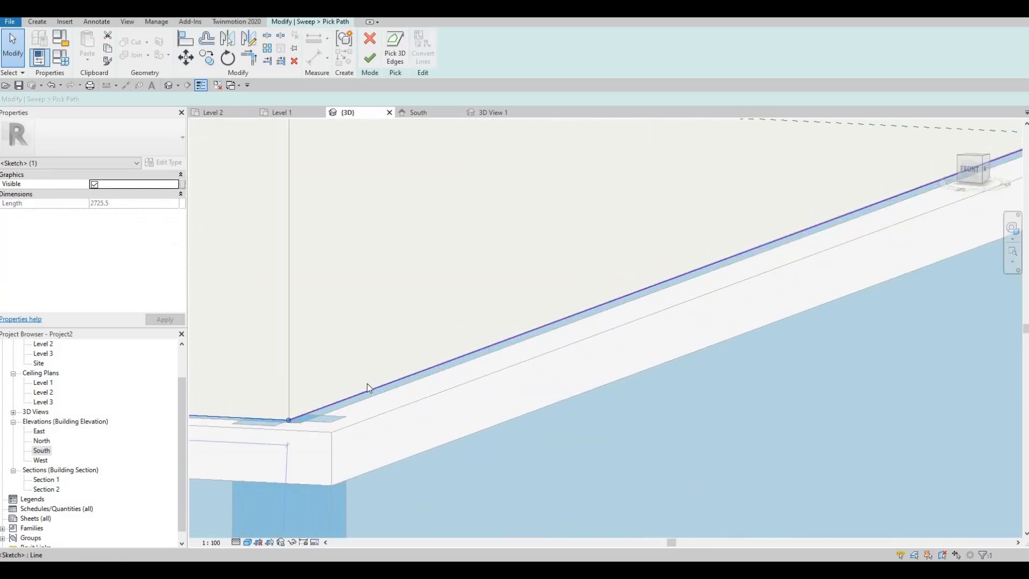
scroll(447, 325, "down", 2)
middle_click_drag(772, 230, 363, 342)
scroll(365, 342, "up", 2)
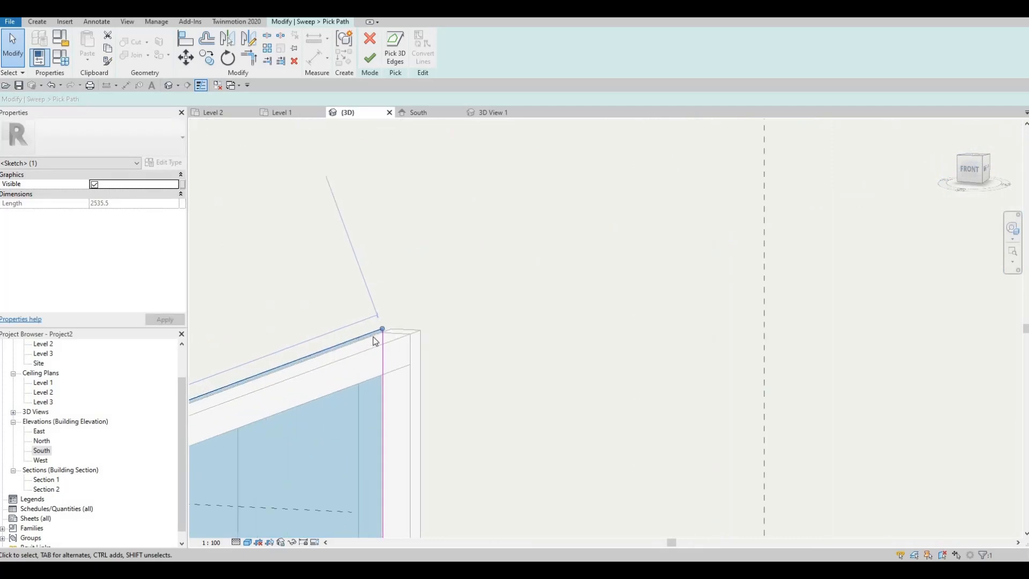
key("Escape")
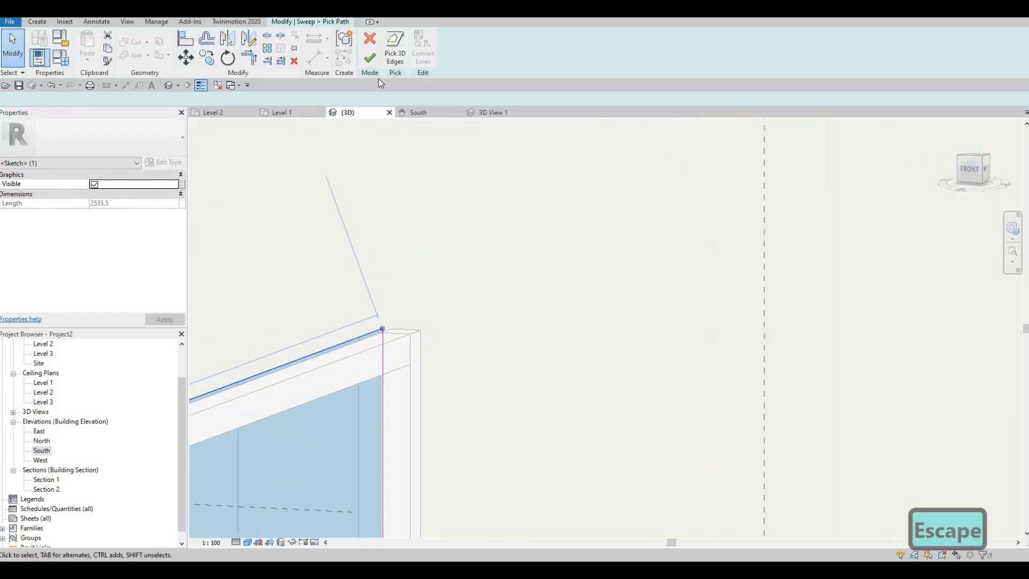
Step: Trim the upper path line and the vertical edge line to meet at the window's far upper corner
key("t")
key("r")
left_click(349, 341)
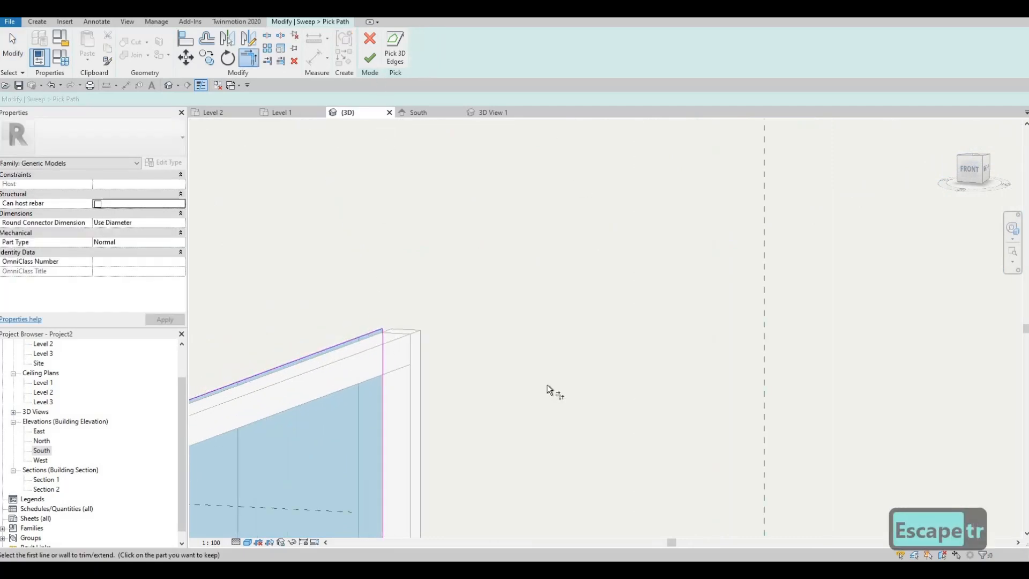
Step: Trim the two overlapping lower path lines to meet at the window's front corner and try to finish the sweep path
scroll(547, 385, "down", 4)
middle_click_drag(568, 525, 566, 376)
scroll(566, 375, "down", 2)
middle_click_drag(557, 446, 621, 361)
scroll(620, 361, "up", 2)
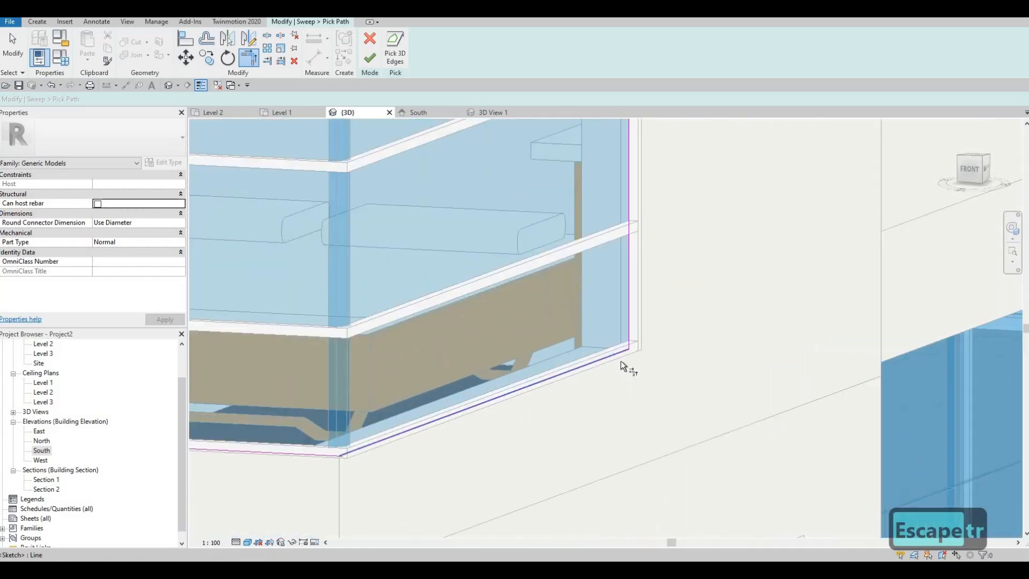
scroll(595, 359, "up", 3)
middle_click_drag(378, 419, 737, 250)
scroll(737, 250, "down", 3)
scroll(500, 352, "up", 3)
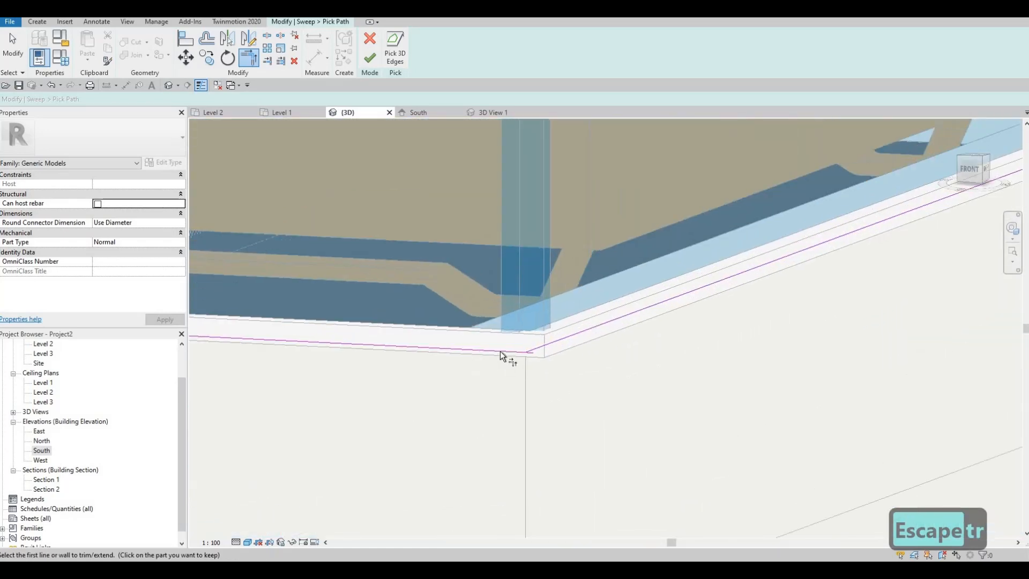
left_click(539, 351)
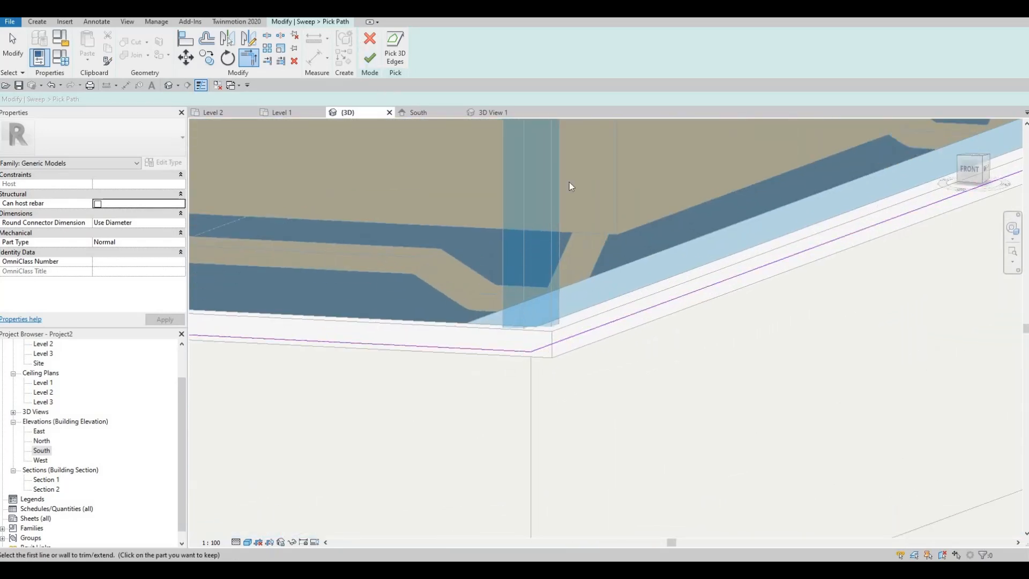
left_click(369, 58)
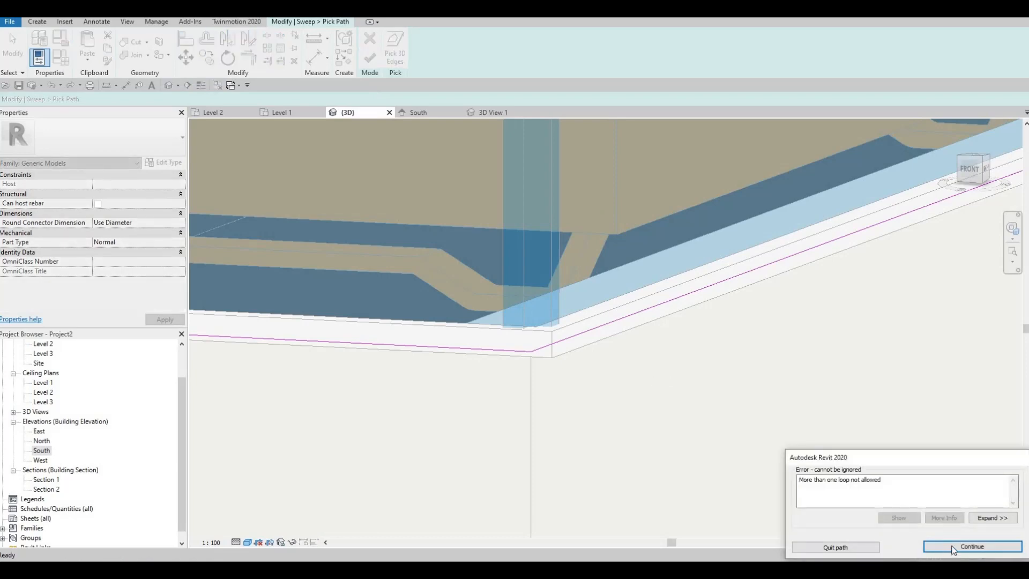
left_click(954, 546)
Step: Trim the two upper path lines to meet at the window's upper front corner
scroll(809, 448, "down", 5)
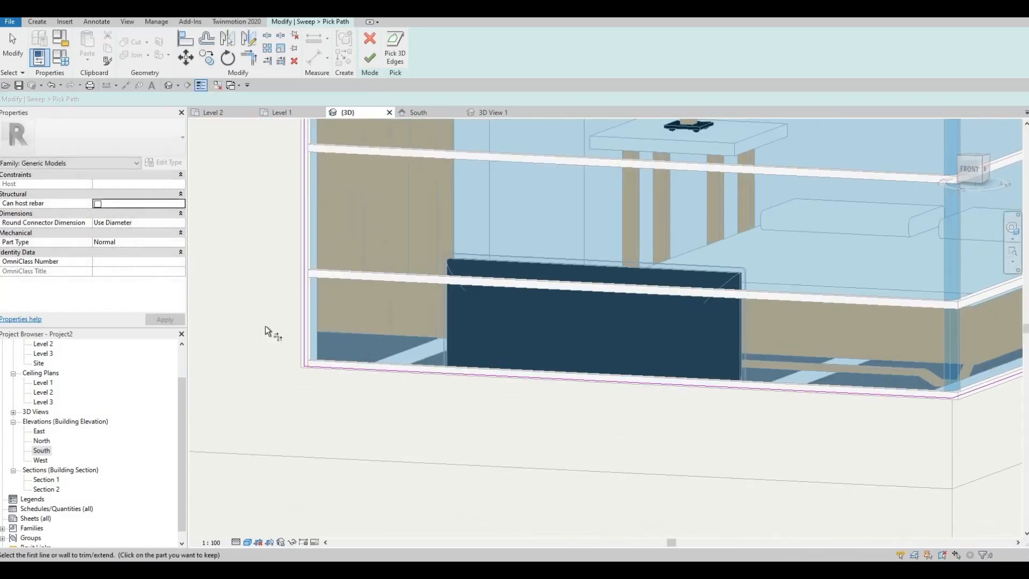
scroll(484, 433, "down", 2)
middle_click_drag(721, 441, 572, 523)
middle_click_drag(792, 483, 712, 532)
scroll(734, 376, "up", 2)
scroll(516, 256, "down", 3)
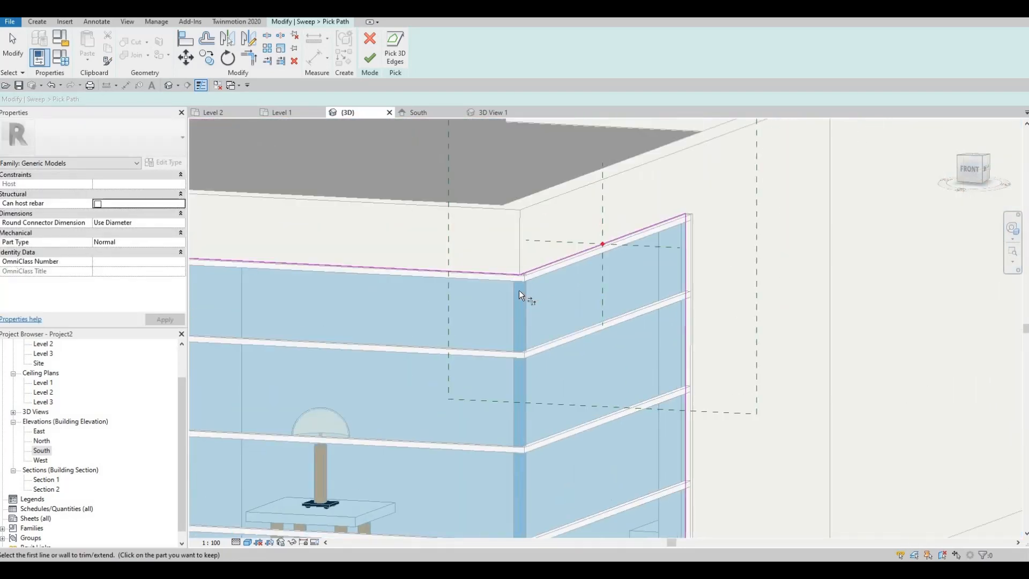
scroll(518, 290, "up", 5)
scroll(516, 289, "up", 2)
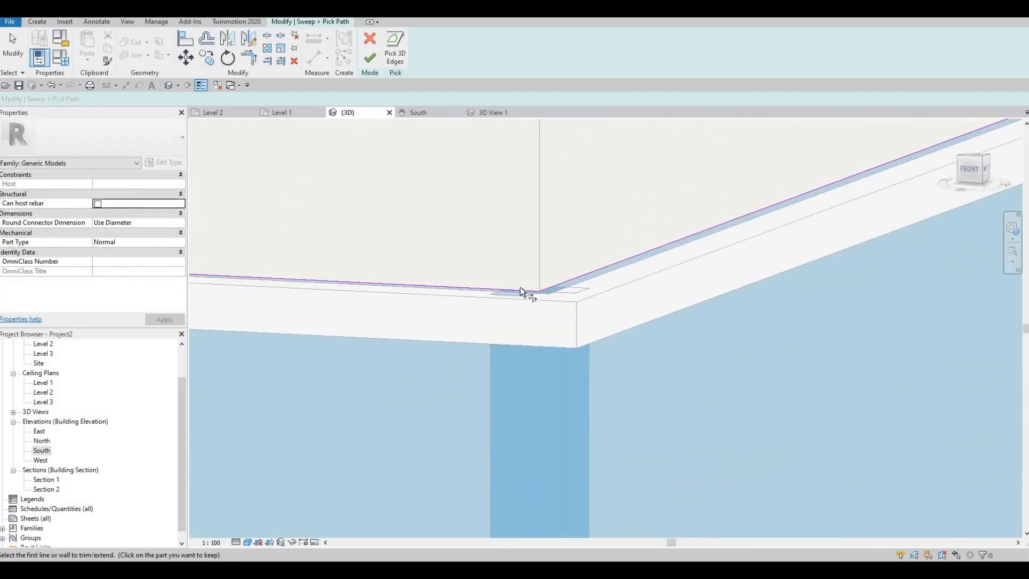
left_click(574, 282)
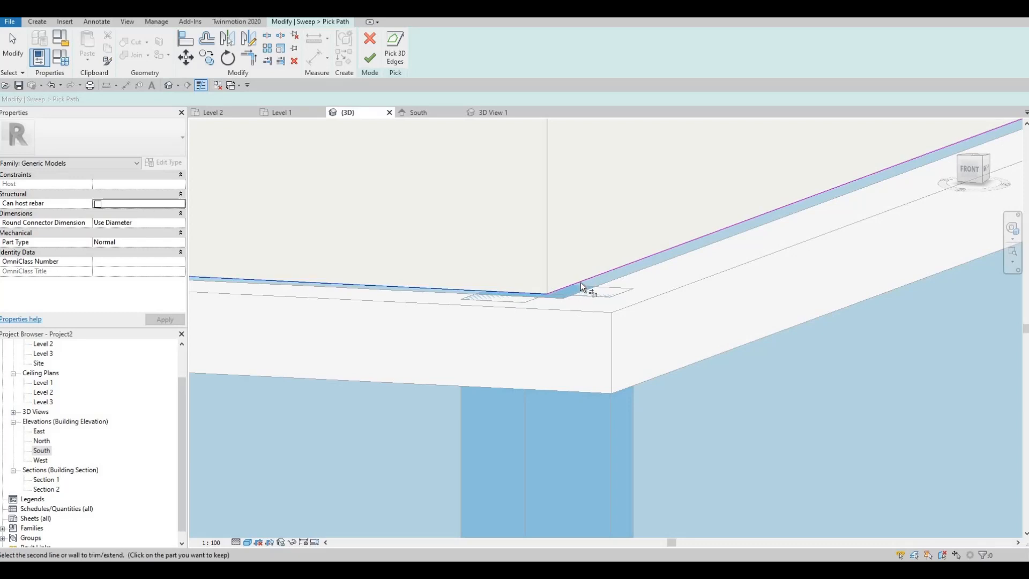
scroll(589, 294, "down", 4)
middle_click_drag(281, 303, 839, 299)
scroll(840, 299, "down", 3)
key("Escape")
Step: Check the lower path lines for stray or duplicate segments by enclosing them in selection windows
scroll(603, 237, "down", 2)
middle_click_drag(604, 237, 650, 194)
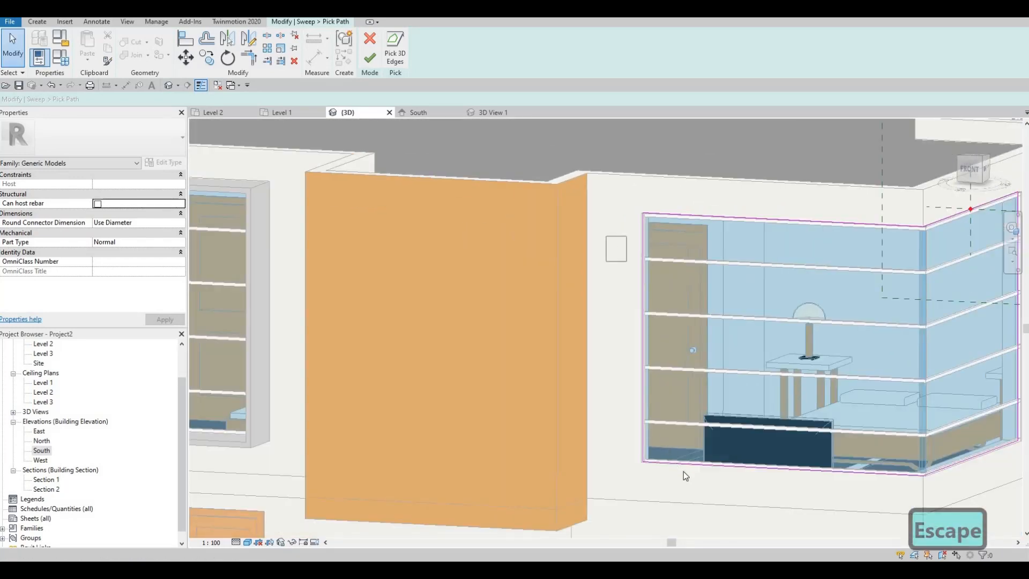
key("Escape")
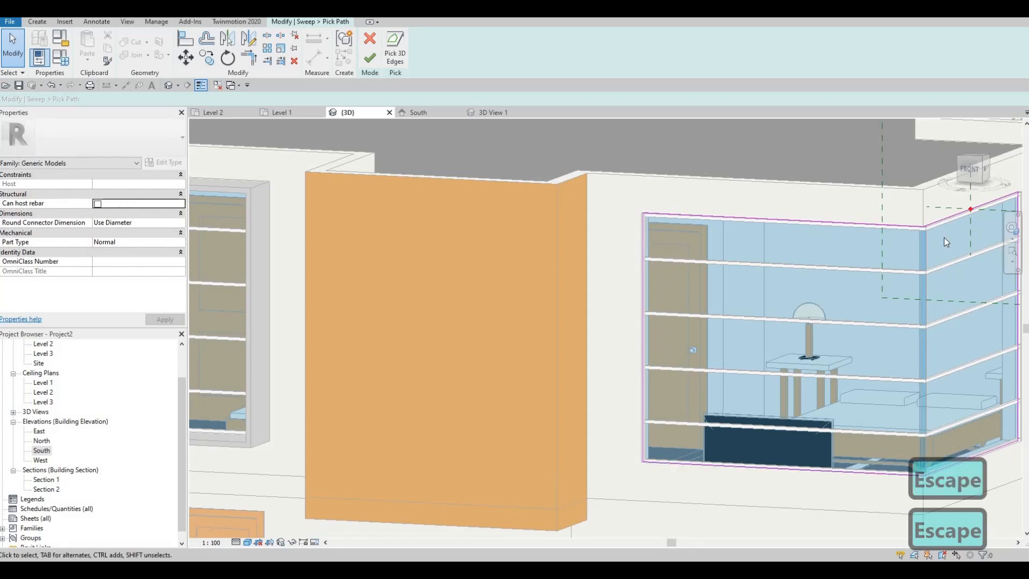
middle_click_drag(628, 440, 528, 313)
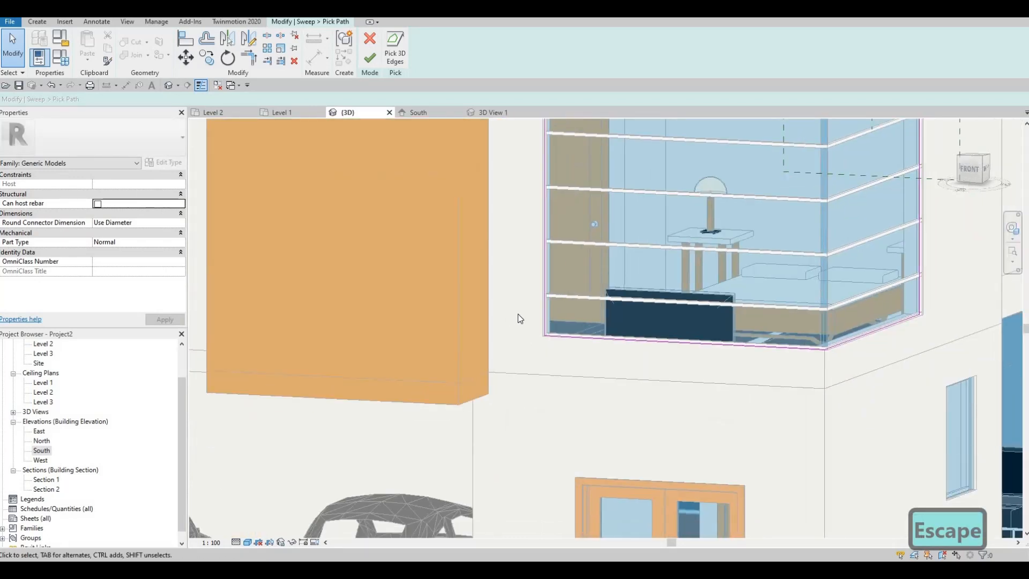
left_click_drag(518, 312, 832, 388)
middle_click_drag(796, 410, 775, 416)
key("Escape")
middle_click_drag(761, 309, 710, 317)
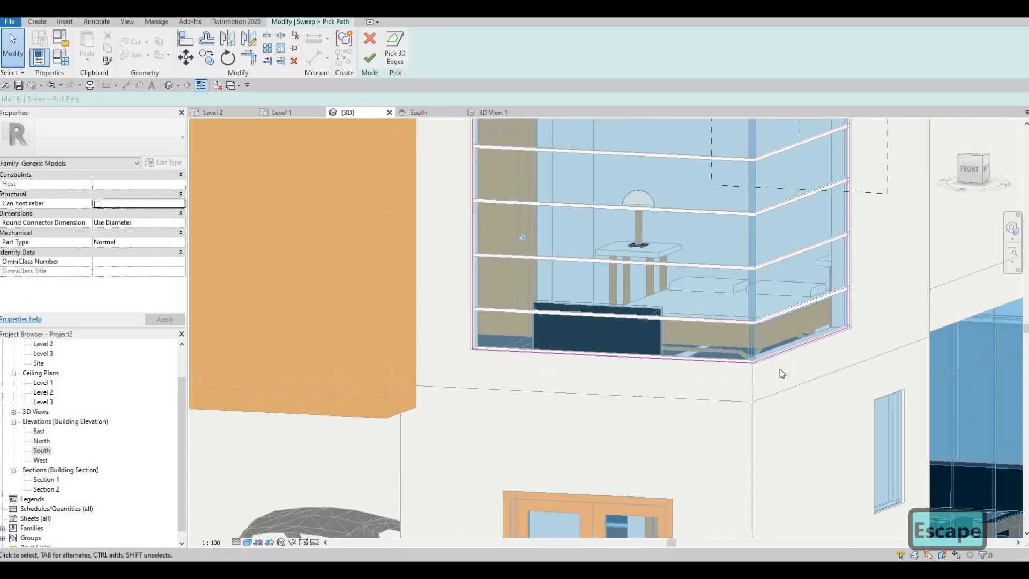
key("Escape")
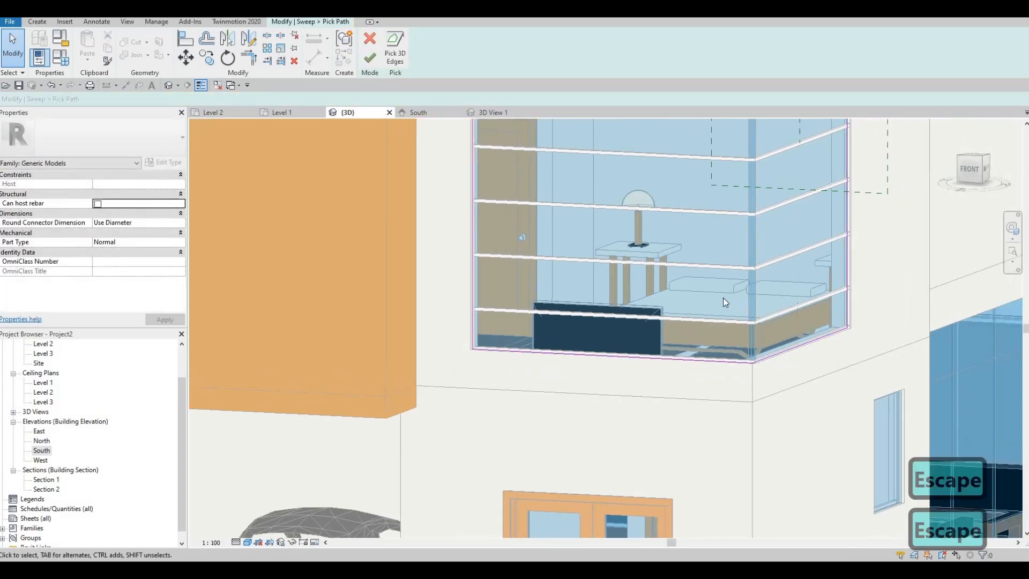
left_click_drag(723, 298, 866, 357)
middle_click_drag(916, 345, 882, 434)
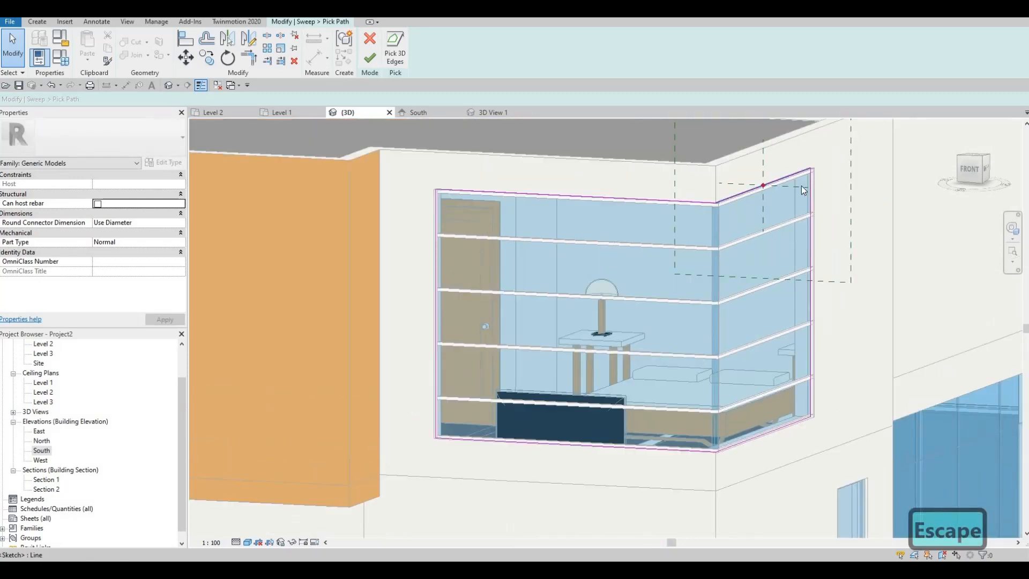
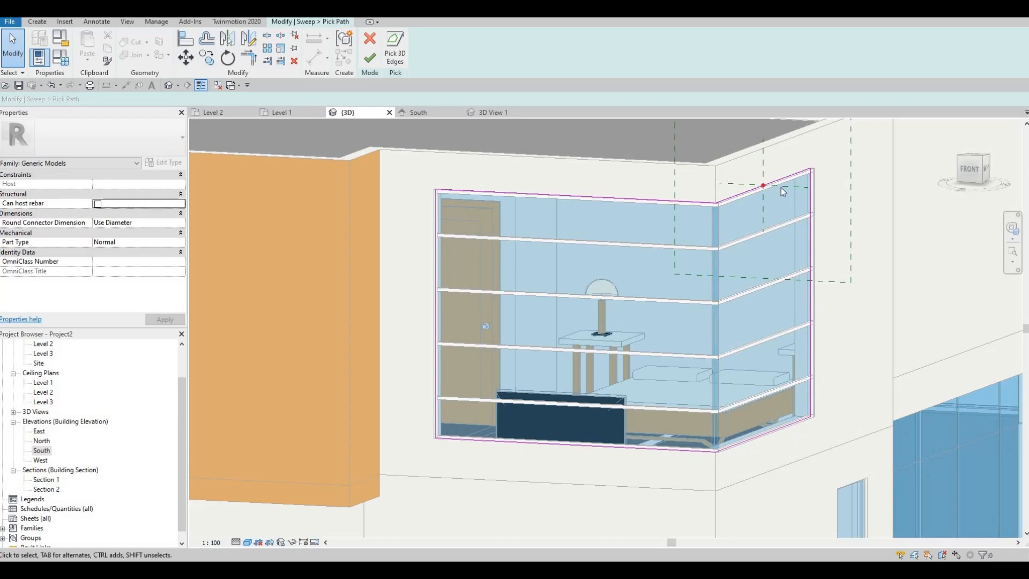
Step: Try once more to finish the sweep path and dismiss the error
left_click(370, 57)
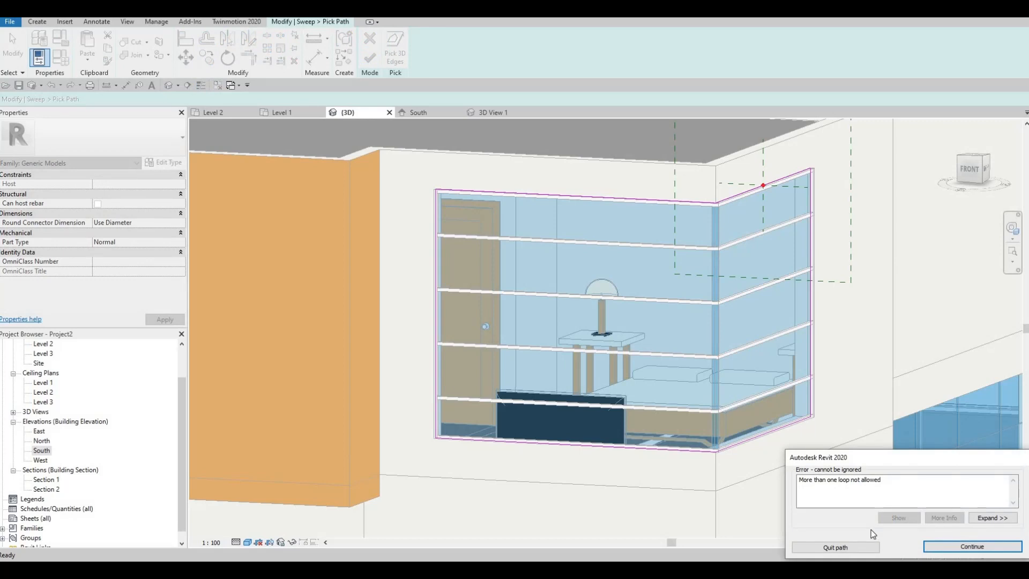
key("Escape")
key("Escape")
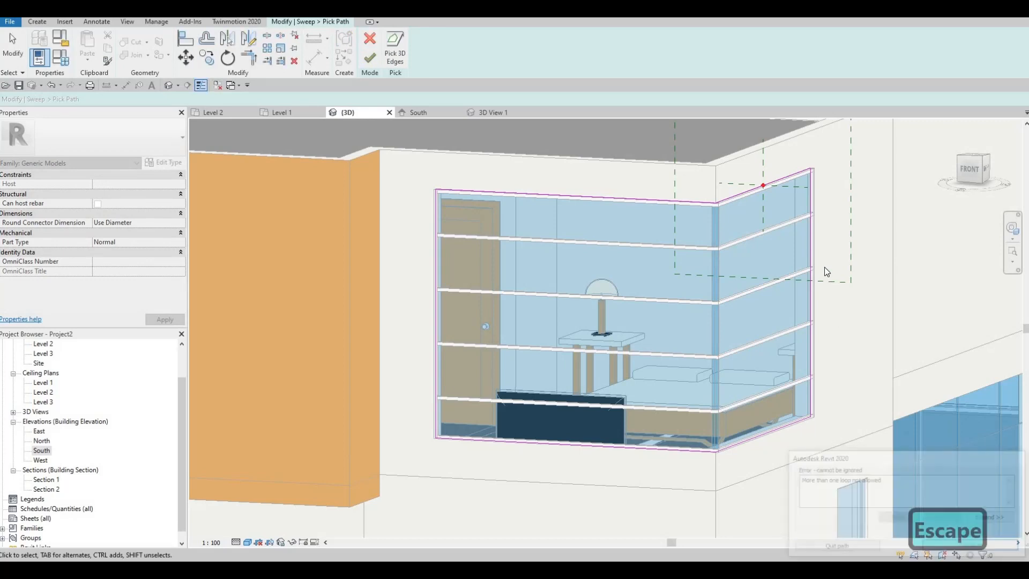
scroll(816, 317, "up", 2)
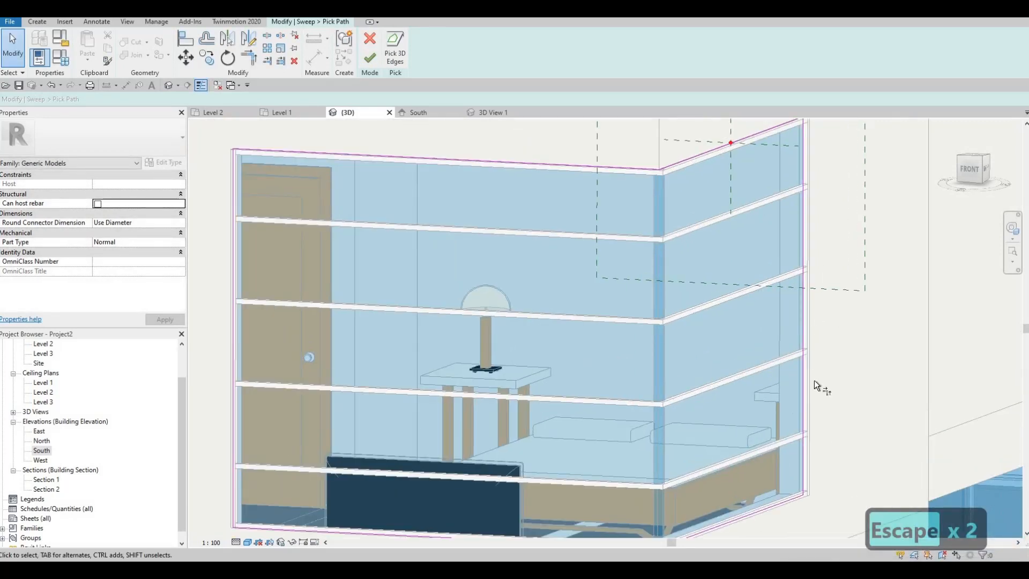
key("t")
key("r")
scroll(807, 482, "up", 3)
scroll(810, 474, "up", 1)
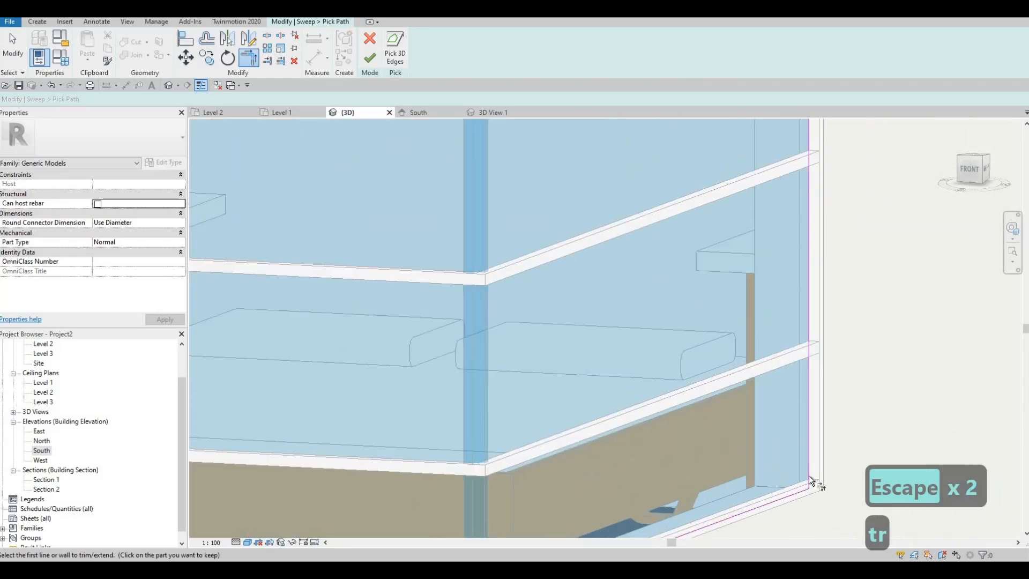
scroll(807, 381, "down", 3)
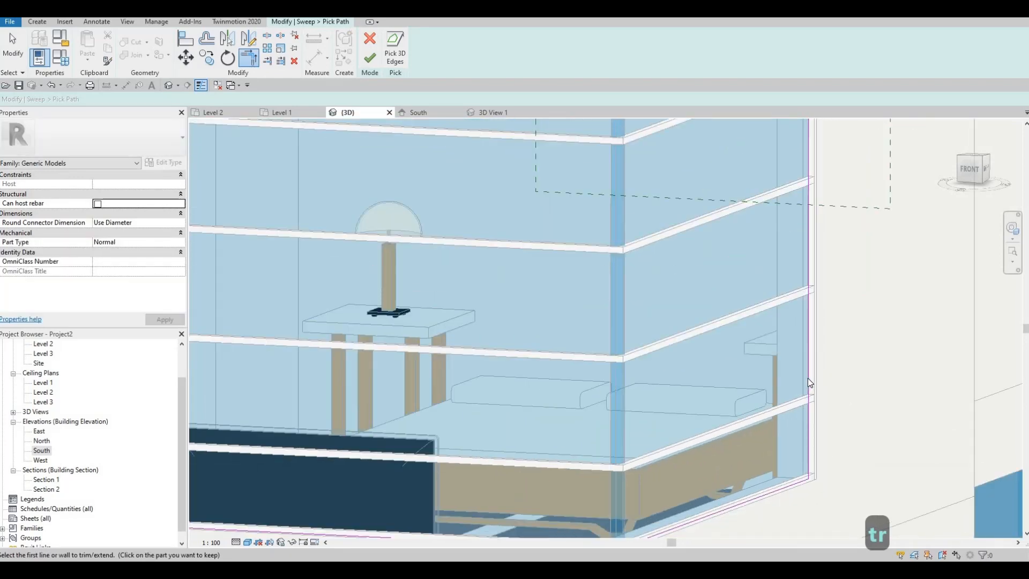
key("Escape")
Step: Delete the vertical path line on the window's far side to look for a duplicate beneath it, and undo the deletion
left_click(809, 391)
key("Delete")
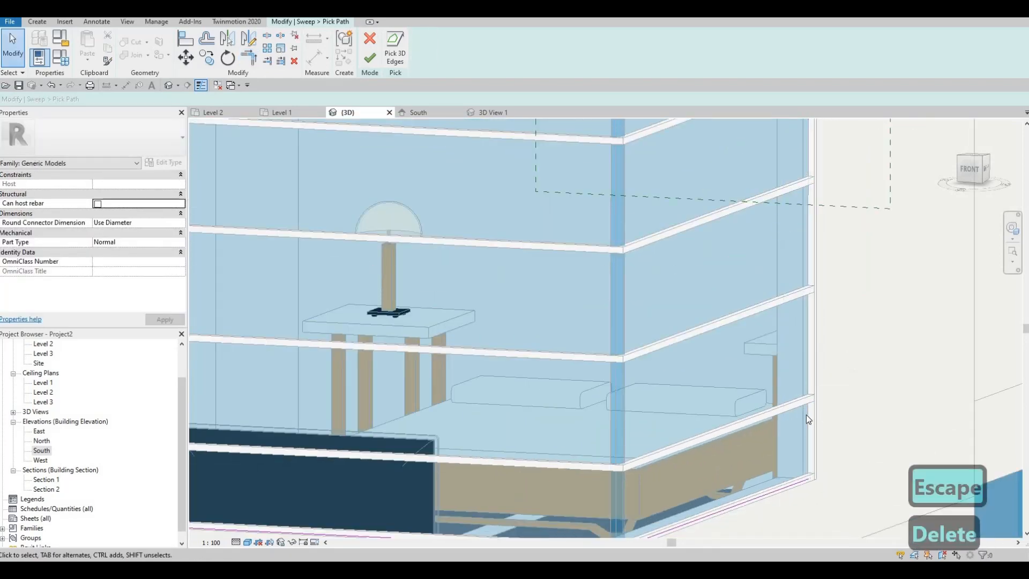
scroll(806, 413, "down", 3)
key("ctrl+z")
scroll(791, 417, "up", 3)
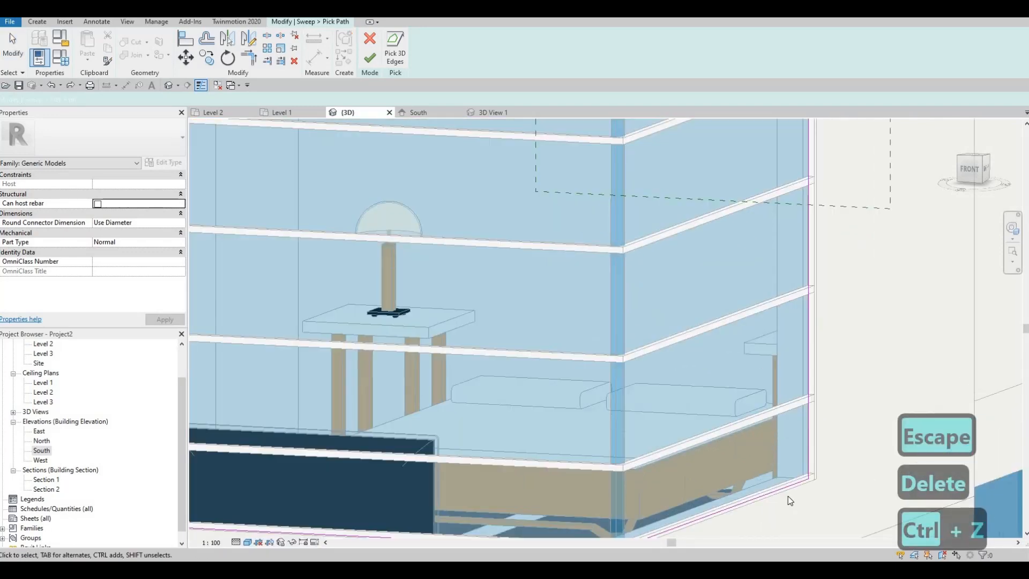
key("Escape")
Step: Delete the lower path line on the window's far side to look for a duplicate beneath it, and undo the deletion
left_click(788, 486)
scroll(793, 390, "down", 3)
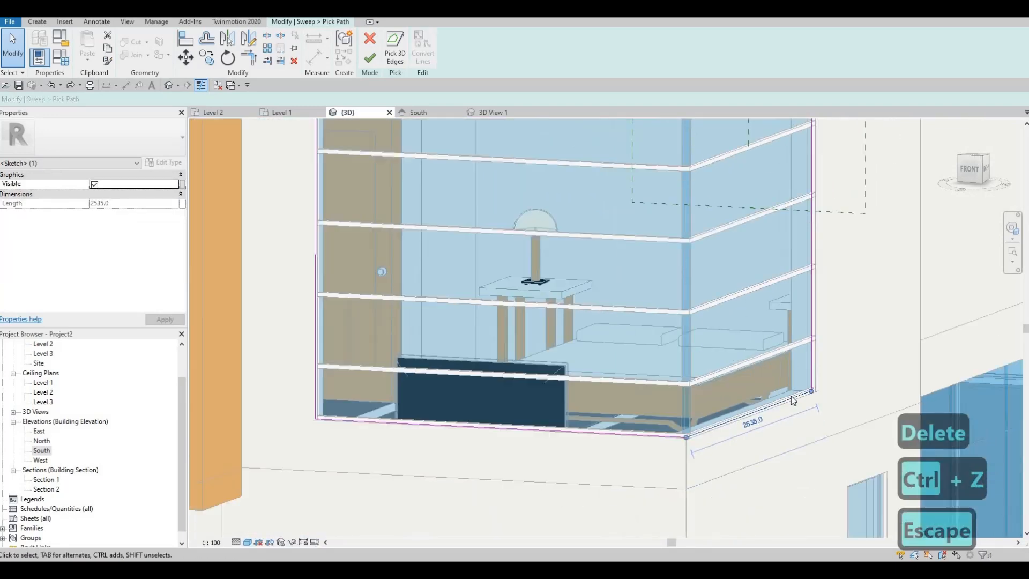
key("Delete")
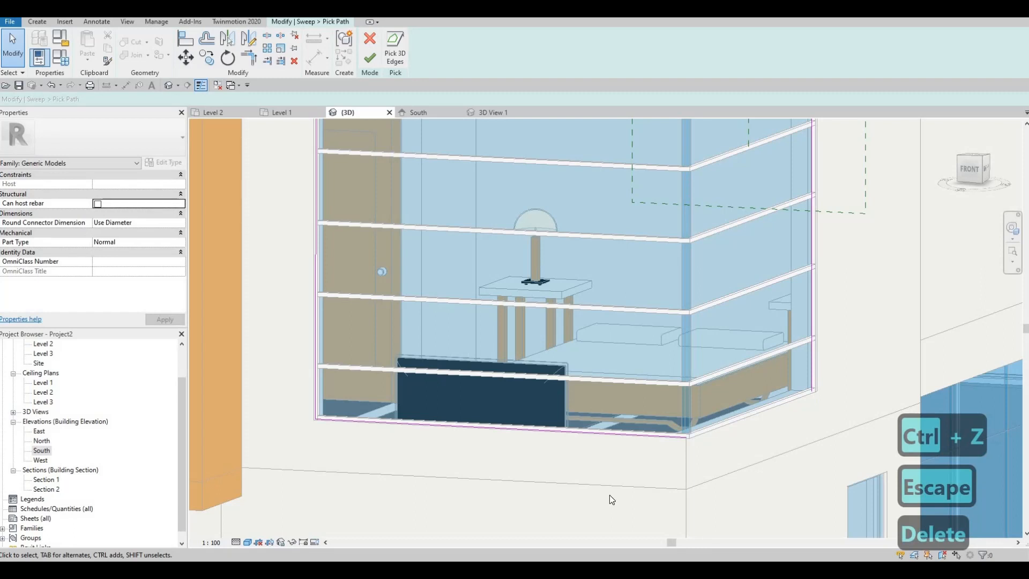
key("ctrl+z")
key("Escape")
key("Escape")
Step: Delete the lower path line on the window's front side to look for a duplicate beneath it, and undo the deletion
left_click(634, 438)
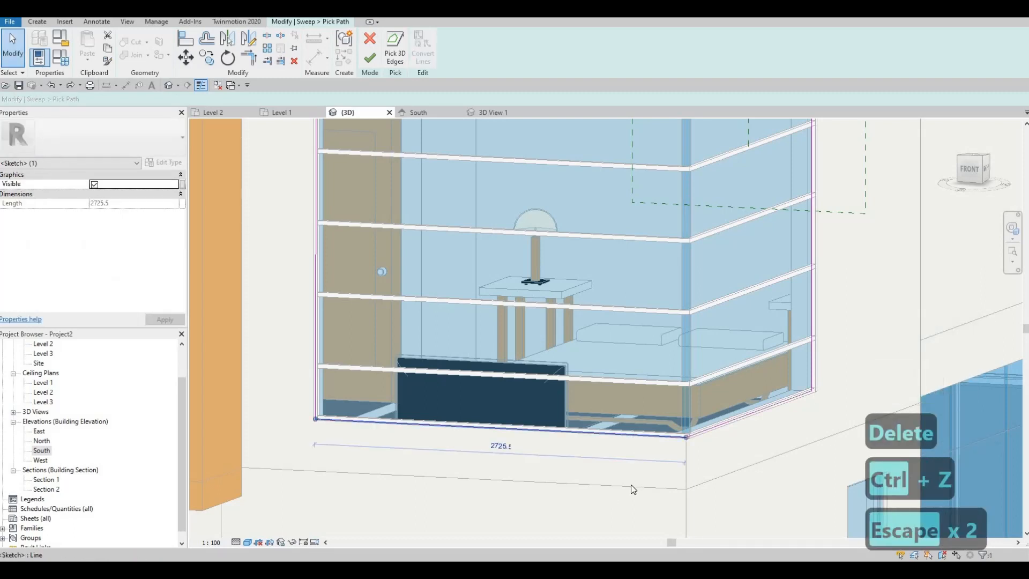
key("Delete")
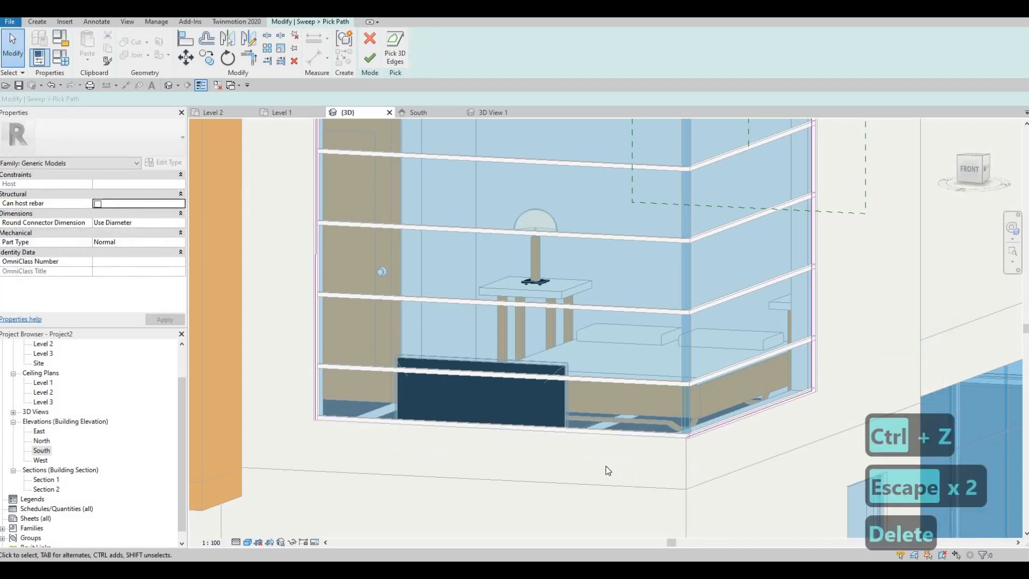
key("ctrl+z")
key("Escape")
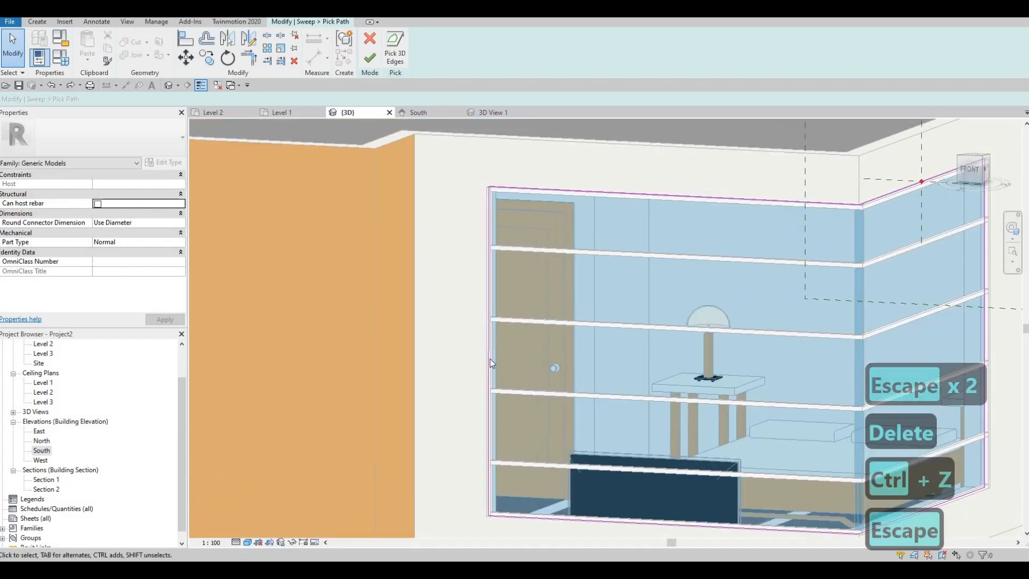
Step: Delete the vertical path line on the window's front side to look for a duplicate beneath it, and undo the deletion
left_click(490, 358)
key("Delete")
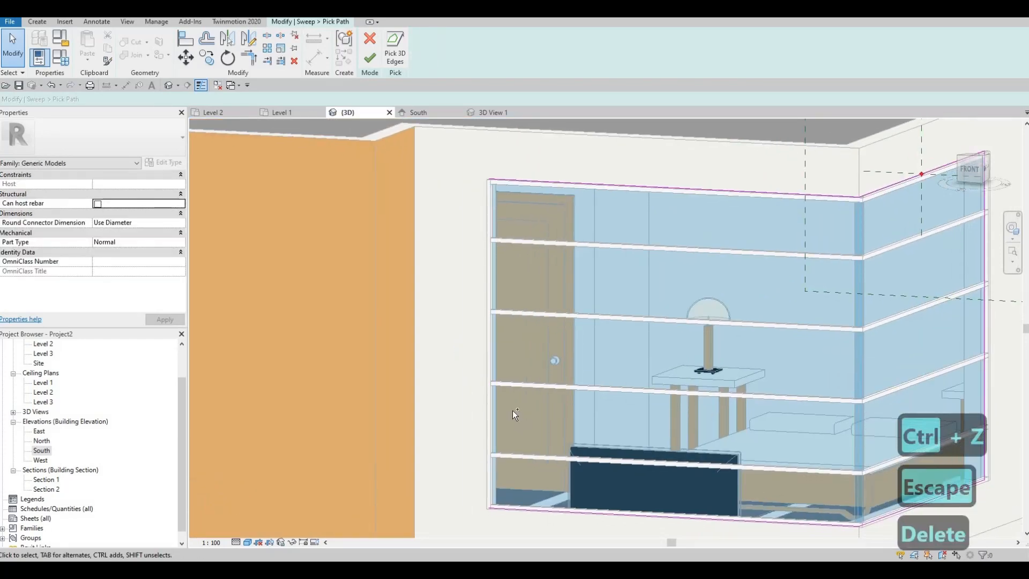
key("ctrl+z")
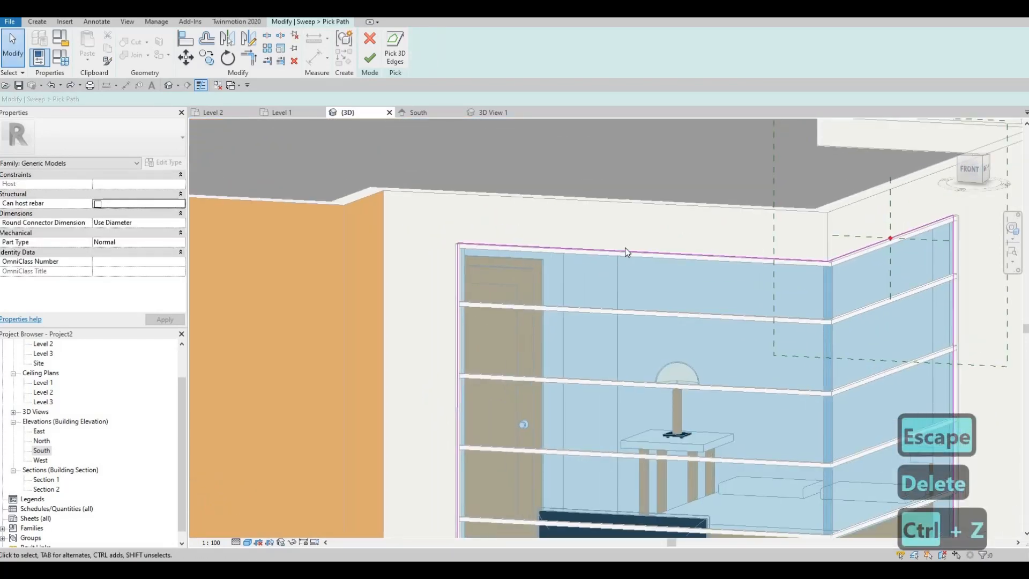
key("Escape")
Step: Delete the upper path line on the window's front side to look for a duplicate beneath it, and undo the deletion
left_click(626, 250)
key("Delete")
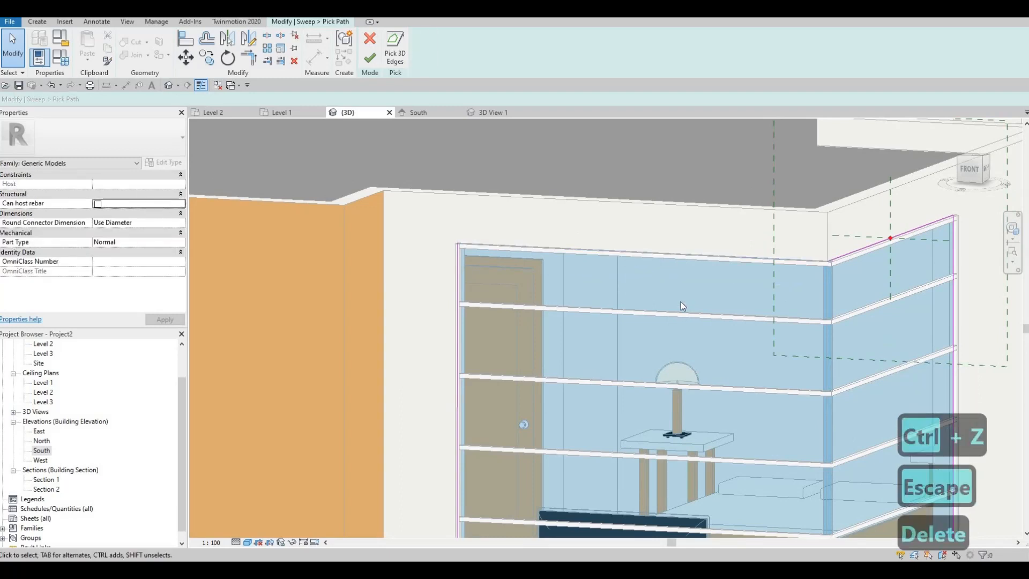
key("ctrl+z")
key("Escape")
Step: Delete the upper path line on the window's far side to look for a duplicate beneath it, and undo the deletion
scroll(663, 269, "up", 2)
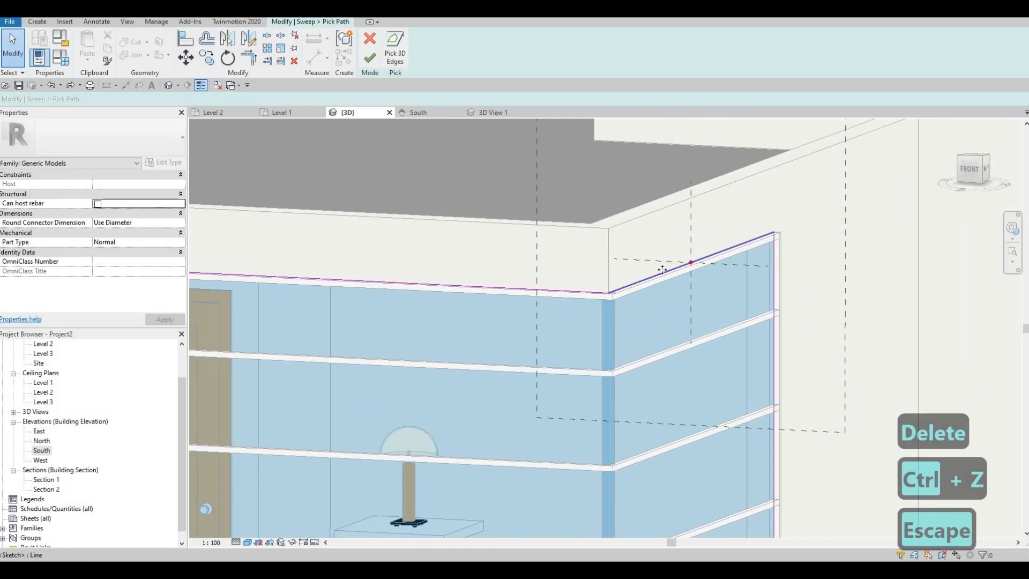
left_click(662, 270)
key("Delete")
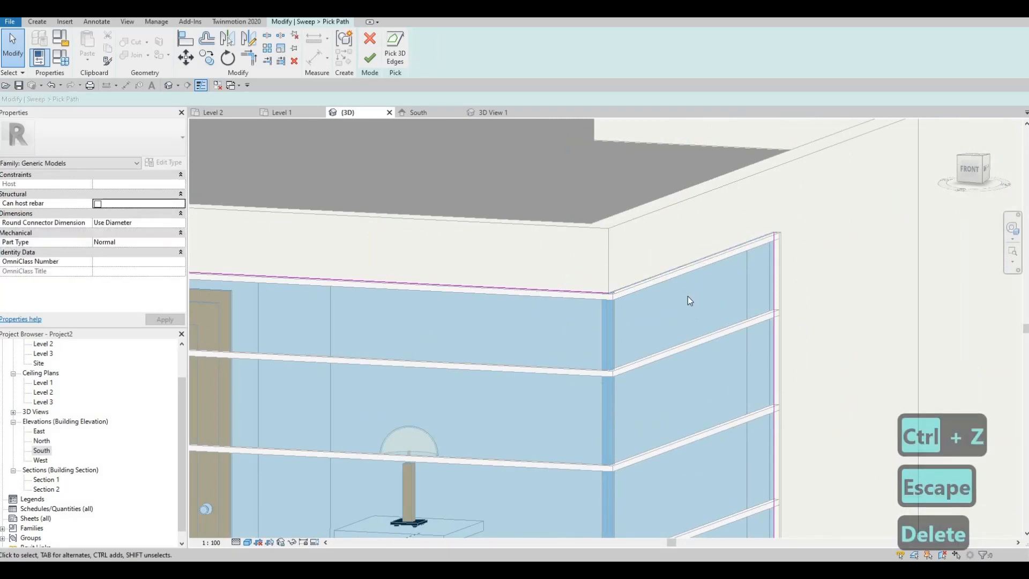
key("ctrl+z")
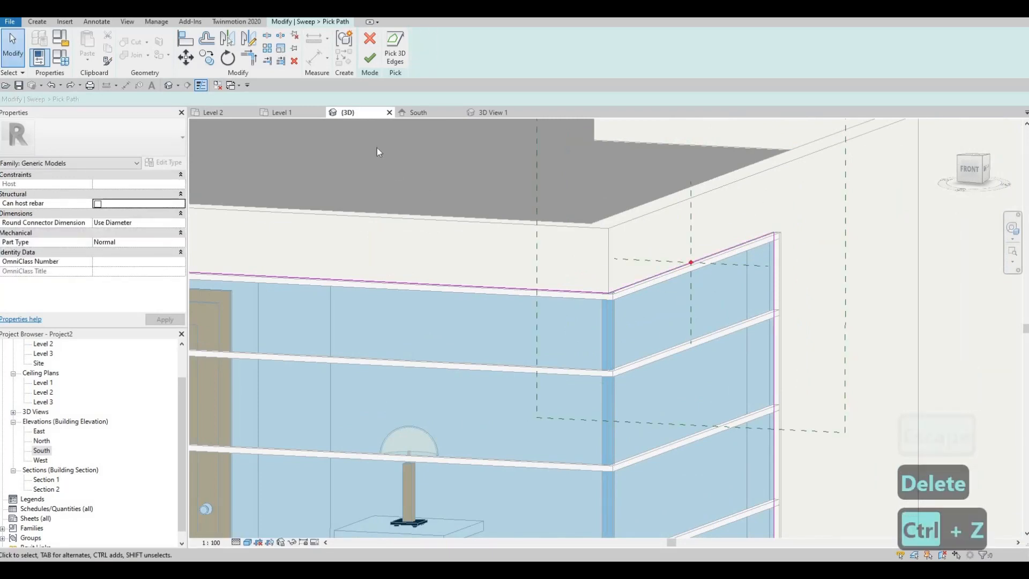
Step: Try to finish the sweep path, expand the error details, and cancel back to the path sketch
left_click(371, 62)
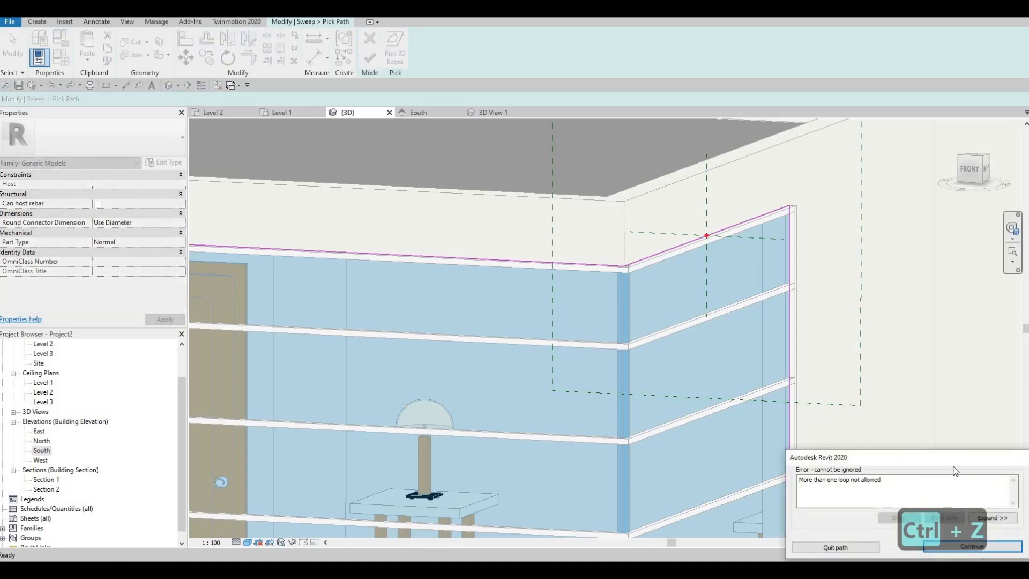
left_click(983, 516)
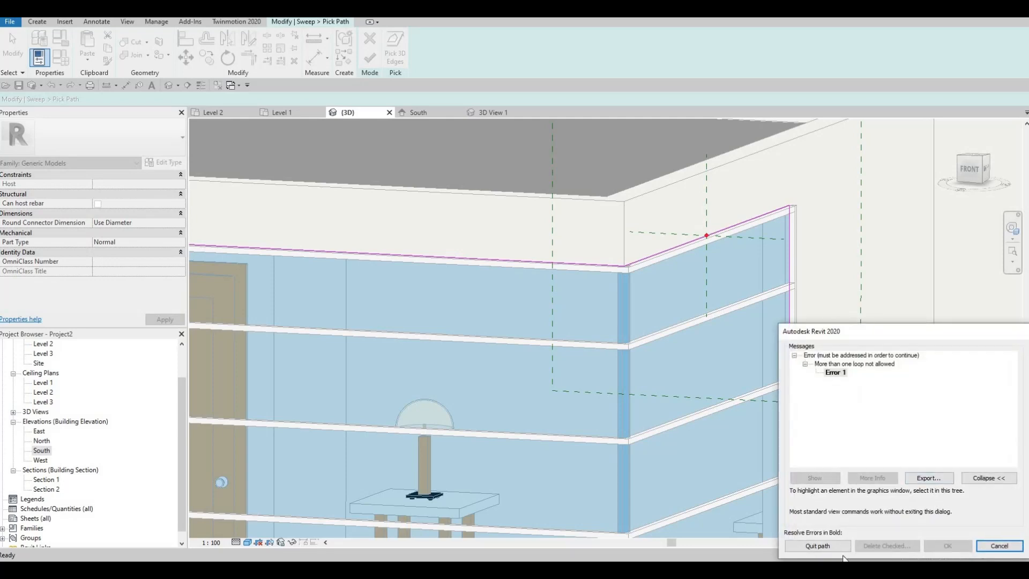
left_click(992, 542)
scroll(766, 395, "down", 2)
key("Escape")
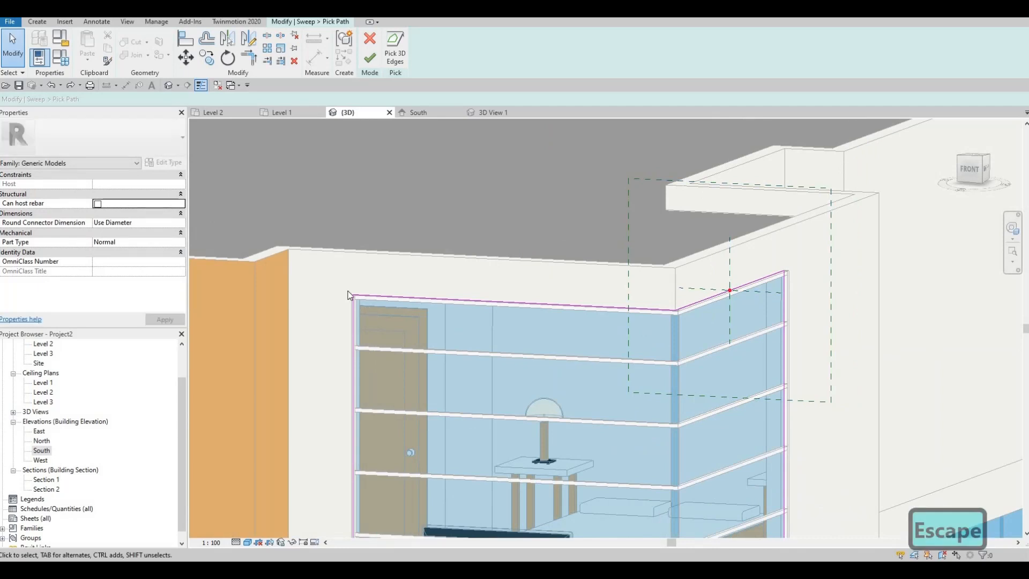
Step: Trim the upper path lines of the window's front and far sides to meet at the building corner
scroll(378, 317, "up", 5)
scroll(389, 333, "down", 4)
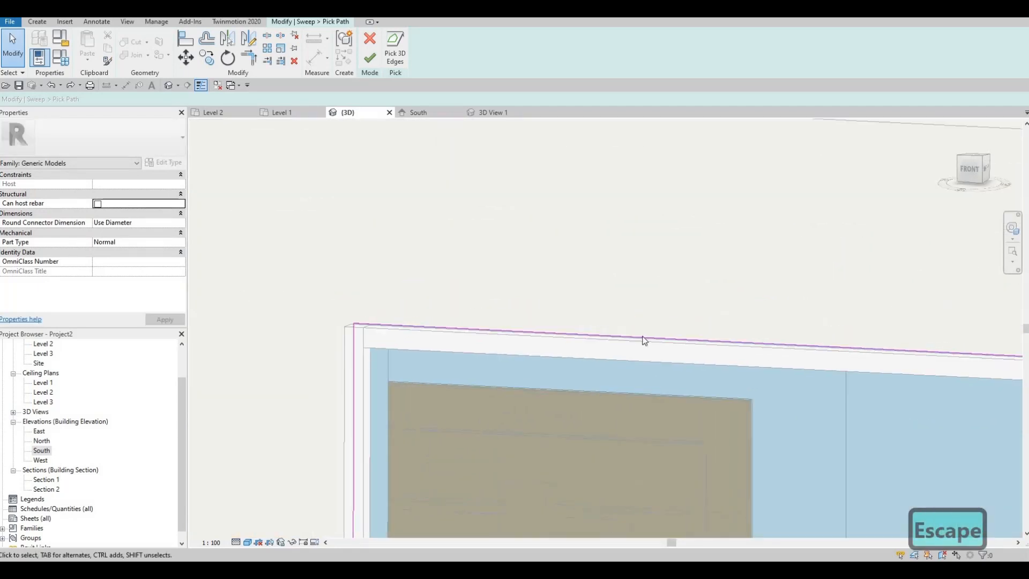
middle_click_drag(960, 356, 583, 300)
middle_click_drag(946, 303, 548, 268)
scroll(670, 329, "up", 3)
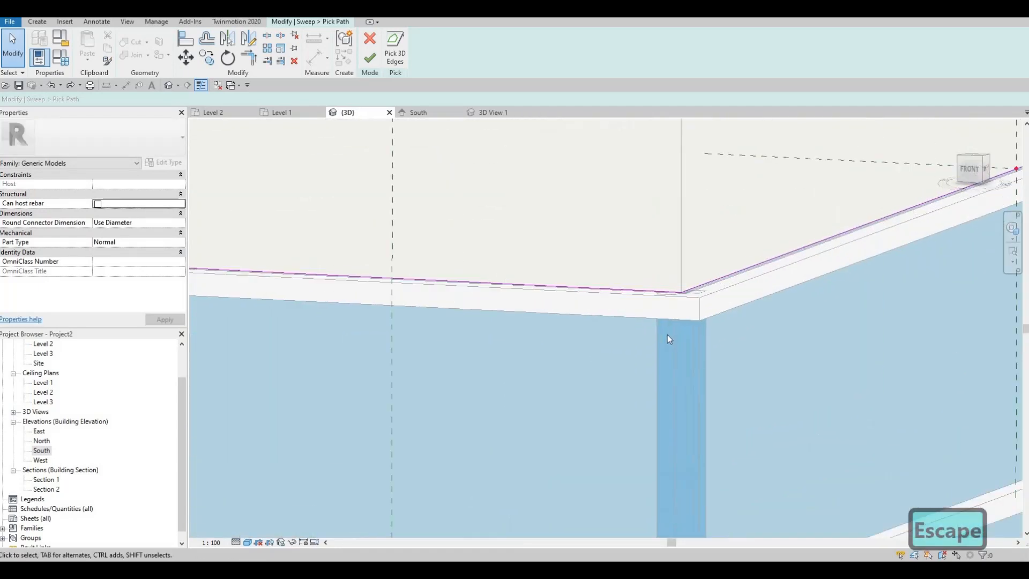
key("y")
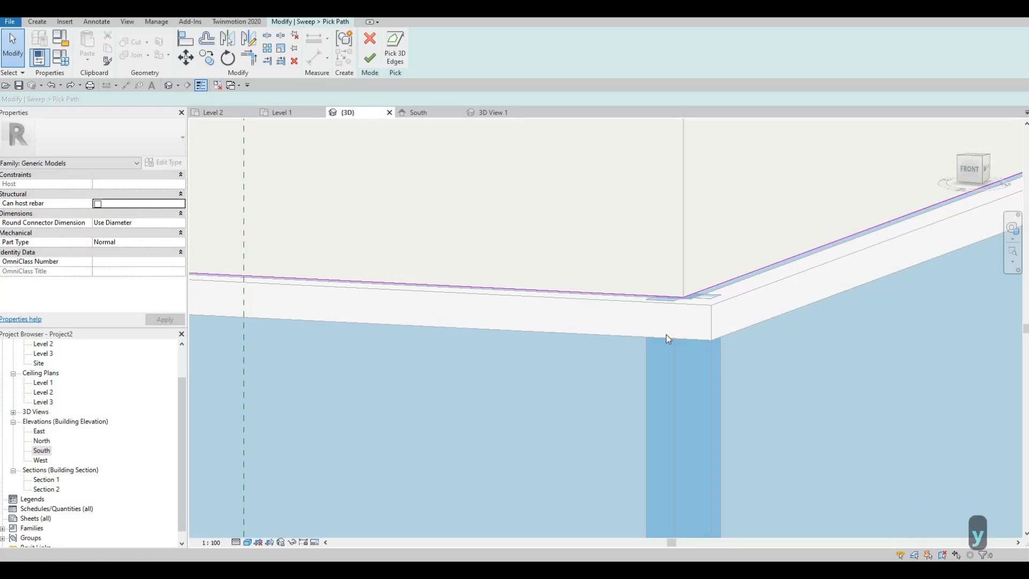
key("Escape")
key("t")
key("r")
left_click(712, 287)
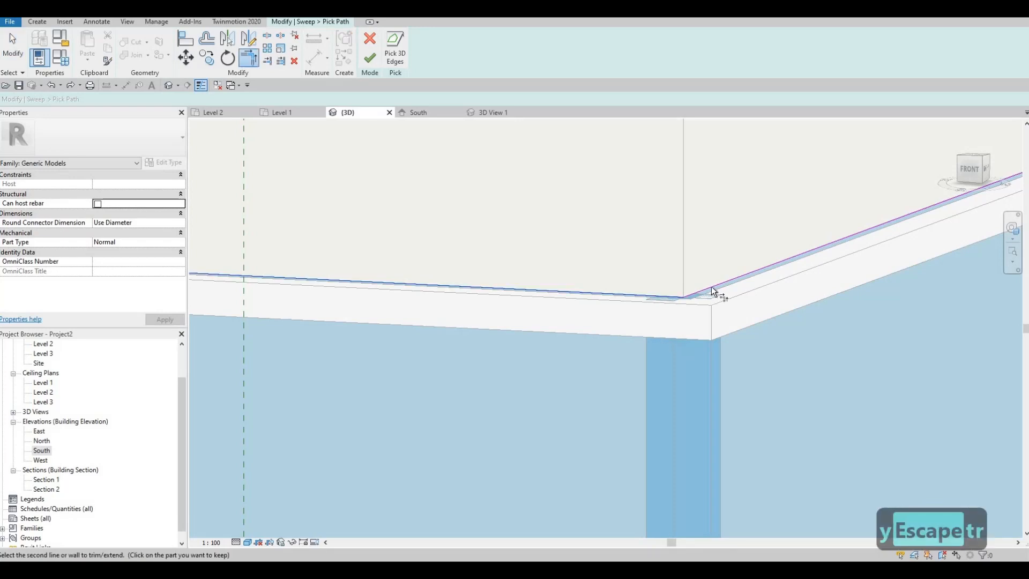
Step: Trim the front side's vertical and lower path lines to meet at the window's outer lower corner
middle_click_drag(788, 329, 756, 312)
scroll(755, 312, "down", 2)
scroll(642, 310, "down", 2)
middle_click_drag(823, 255, 501, 284)
middle_click_drag(679, 221, 521, 293)
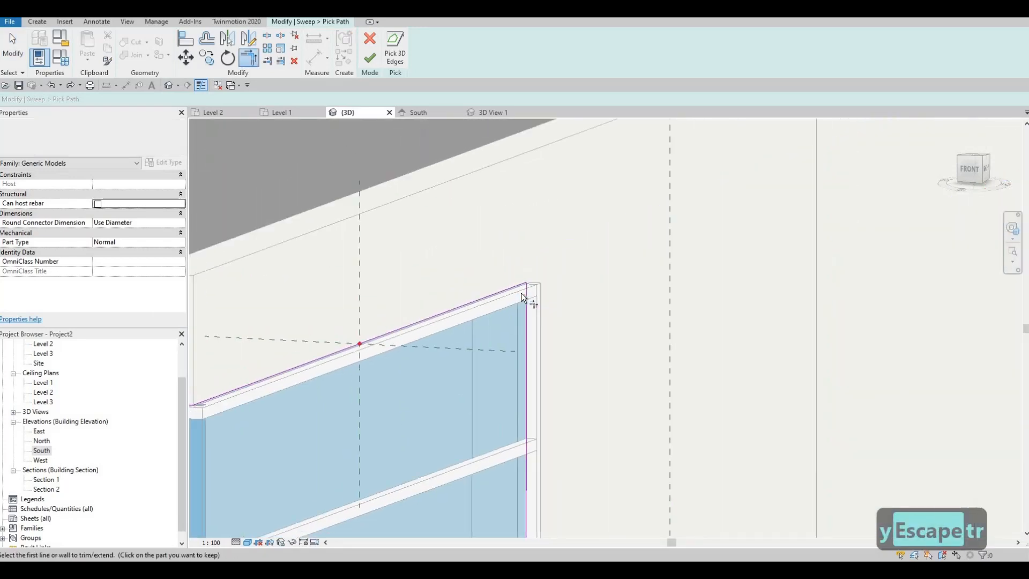
scroll(521, 292, "up", 2)
scroll(523, 322, "down", 4)
middle_click_drag(578, 400, 560, 445, "shift")
scroll(580, 401, "down", 3)
scroll(558, 442, "up", 5)
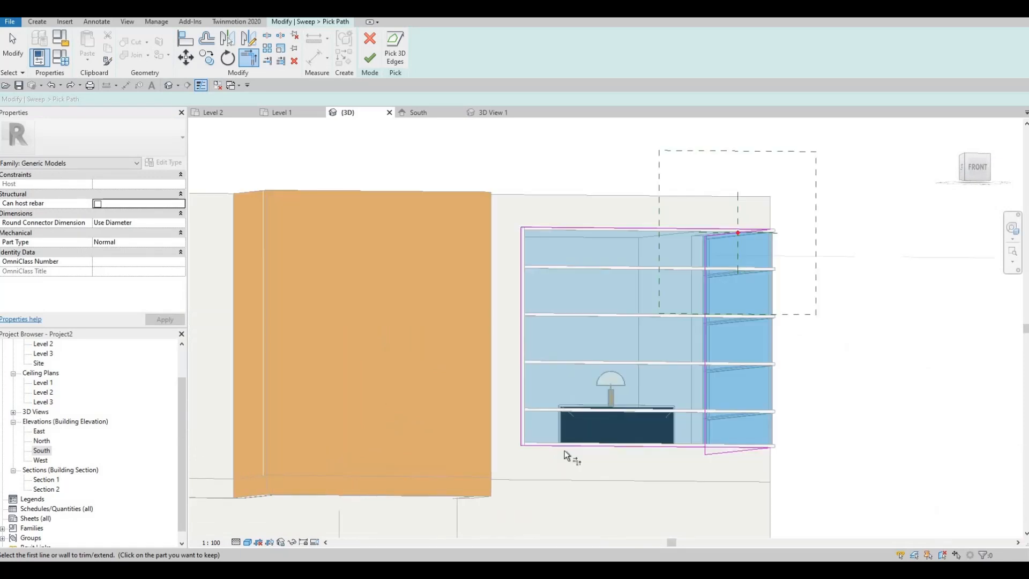
left_click(546, 402)
left_click(546, 438)
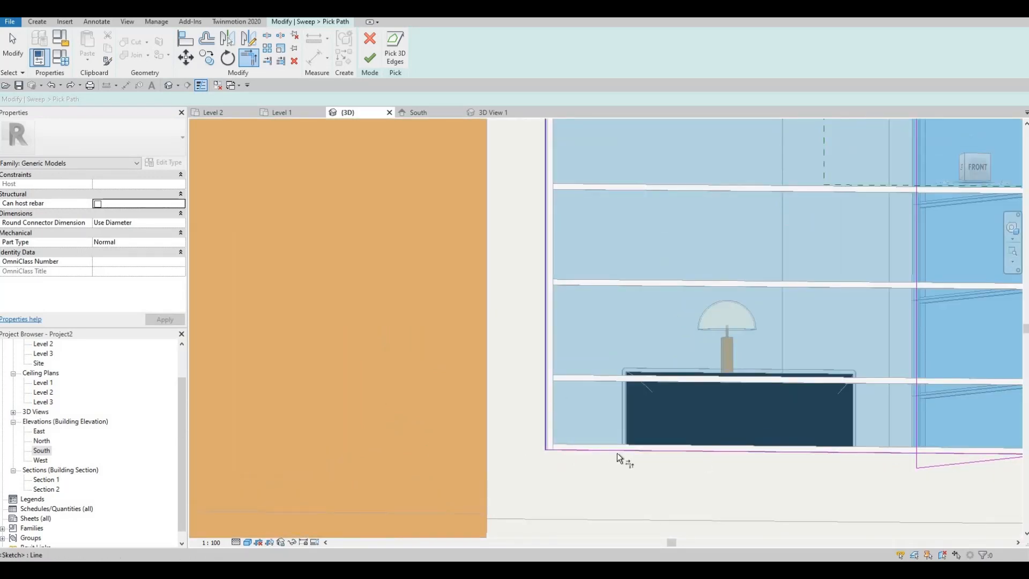
Step: Trim the lower path lines of the window's front and far sides to meet at the building corner
middle_click_drag(989, 455, 684, 449)
left_click(712, 451)
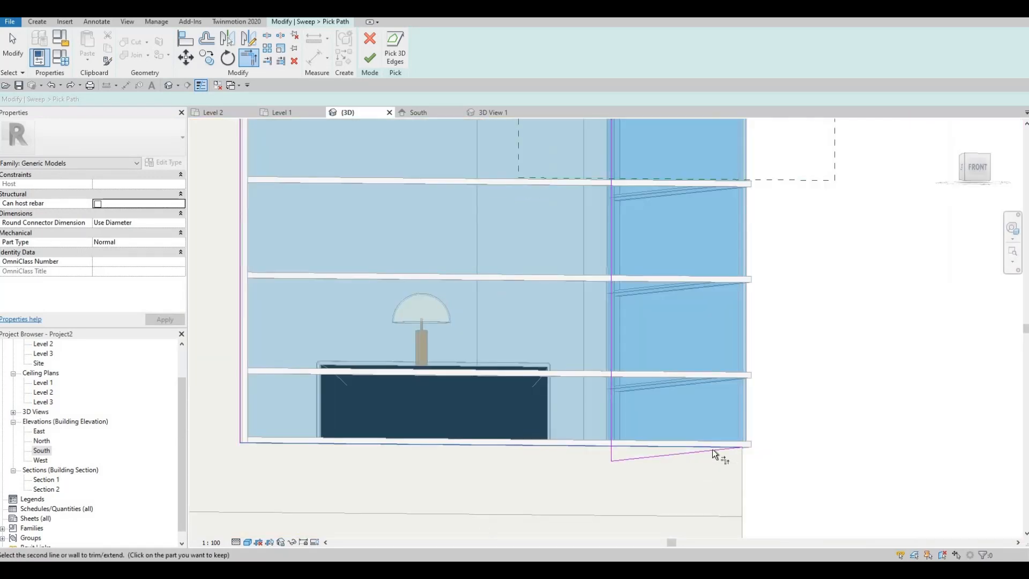
left_click(647, 455)
middle_click_drag(647, 455, 421, 435, "shift")
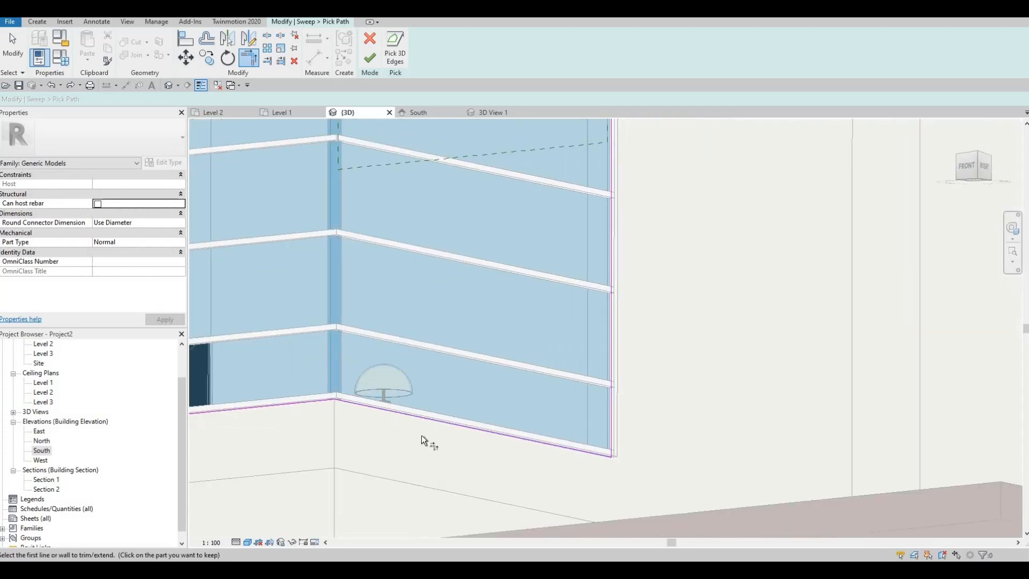
scroll(363, 397, "up", 3)
scroll(363, 396, "up", 2)
left_click(416, 402)
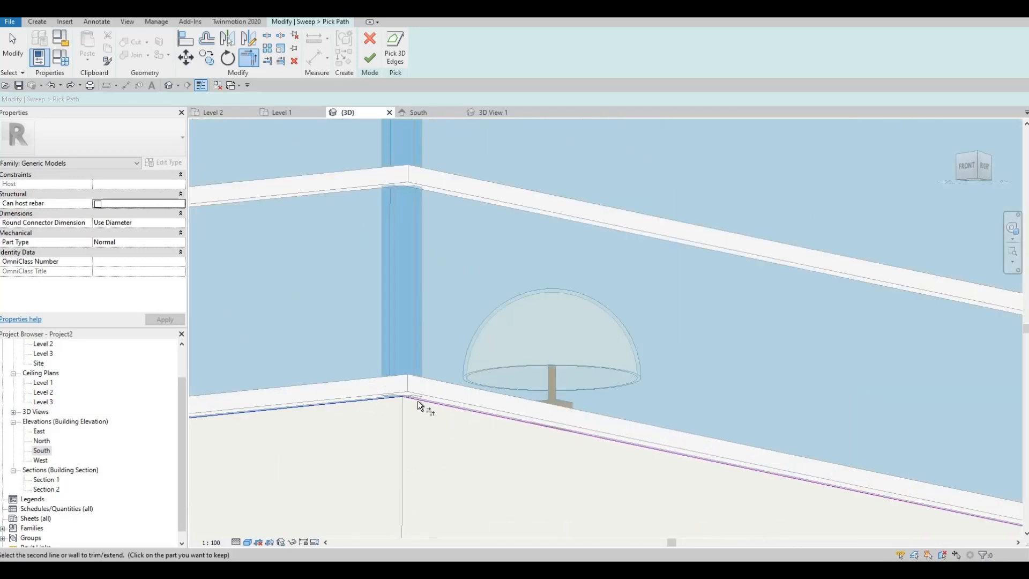
left_click(419, 401)
Step: Trim the far side's lower path line and vertical path line to meet at their lower corner
scroll(571, 452, "down", 3)
middle_click_drag(880, 485, 688, 440)
scroll(708, 436, "up", 2)
scroll(709, 441, "up", 1)
left_click(704, 420)
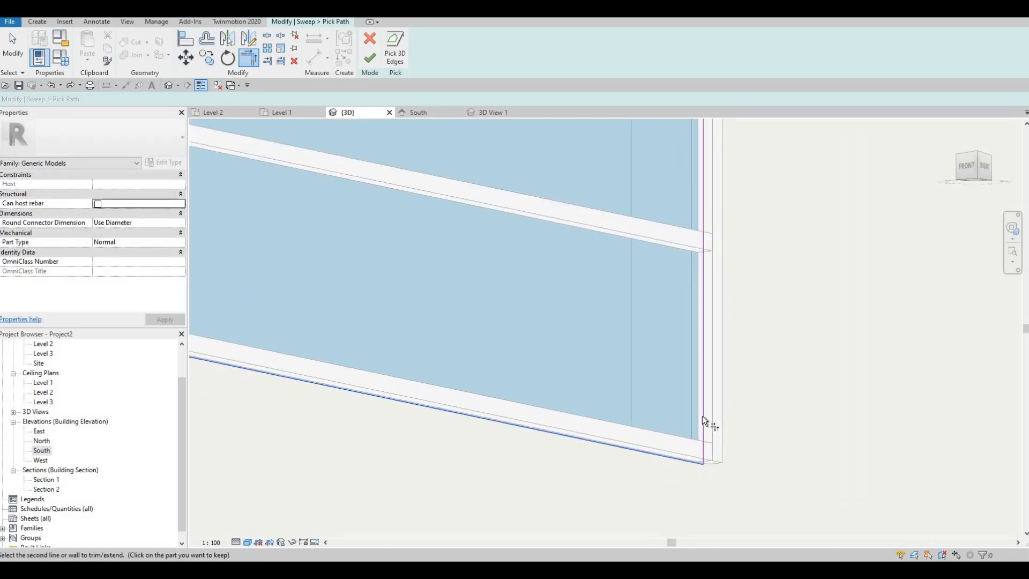
left_click(703, 417)
Step: Trim the far side's upper path line and vertical path line to meet at their upper corner
scroll(702, 416, "down", 2)
scroll(662, 348, "up", 1)
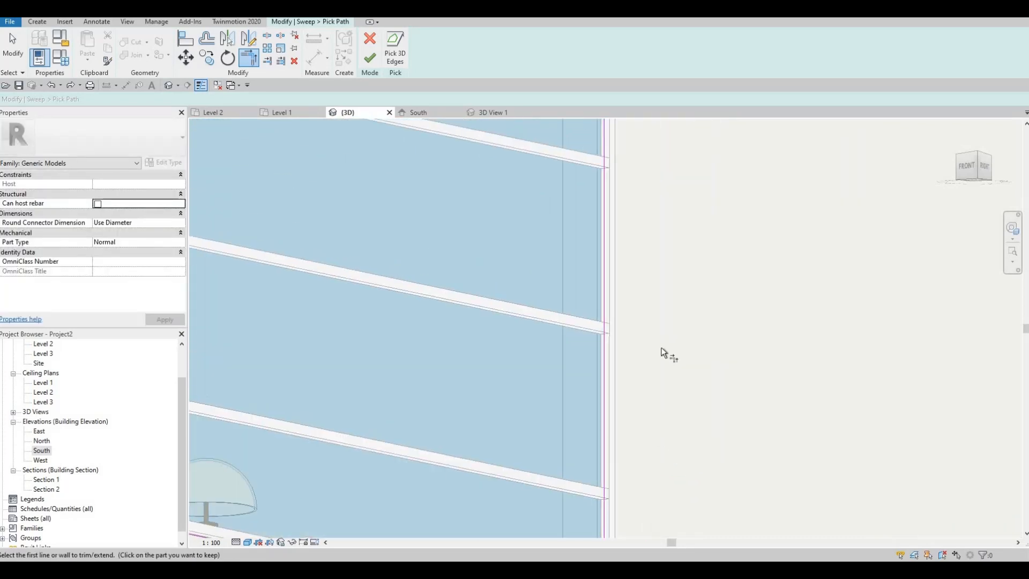
scroll(639, 272, "down", 3)
left_click(639, 271)
scroll(628, 262, "up", 3)
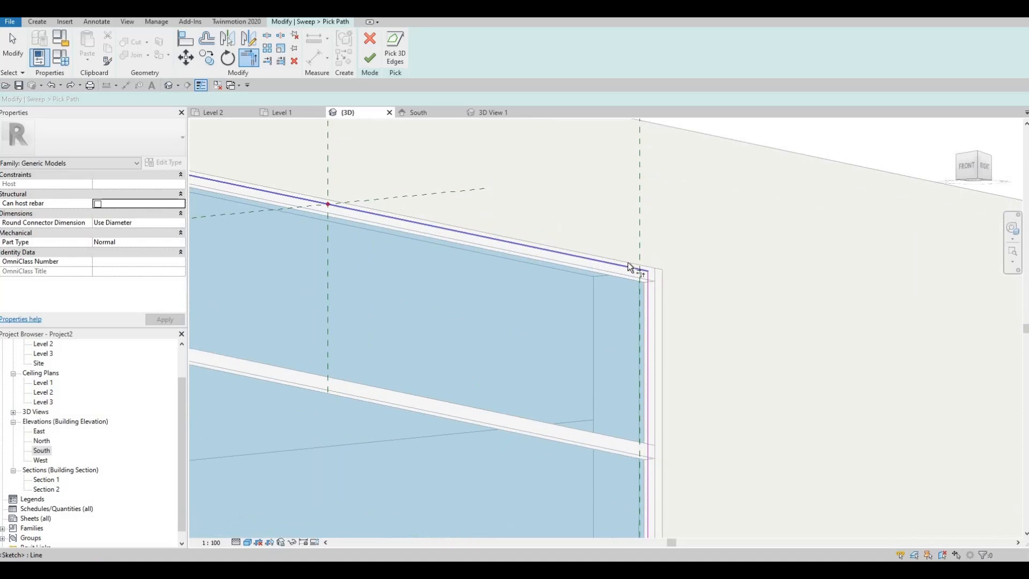
left_click(654, 302)
Step: Trim the far side's upper path line against the front side's upper path line again at the building corner
scroll(602, 267, "down", 2)
mouse_move(602, 267)
middle_mouse_down()
mouse_move(652, 283)
mouse_move(879, 274)
middle_mouse_up()
scroll(879, 275, "down", 4)
scroll(574, 226, "up", 4)
left_click(573, 227)
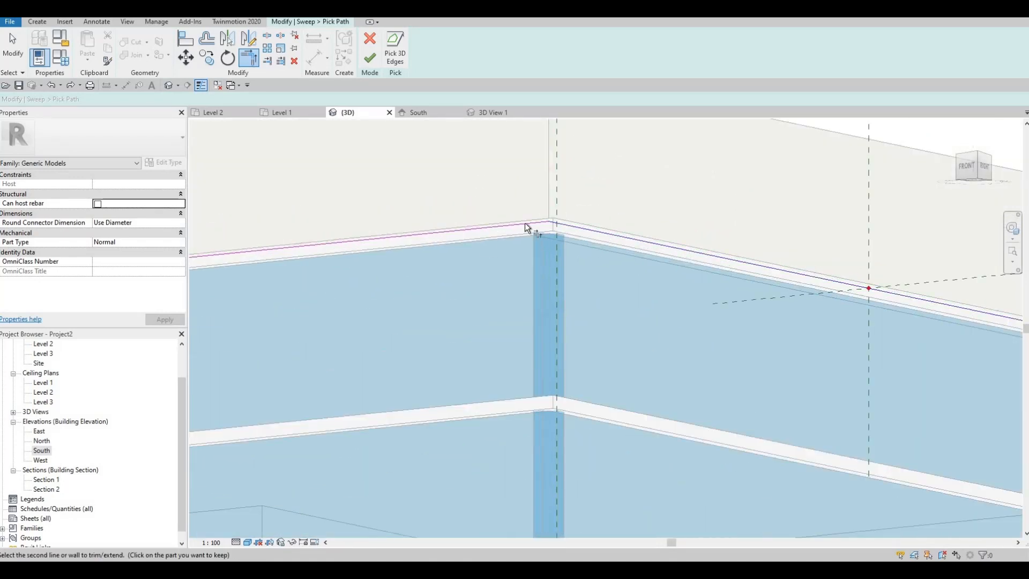
left_click(525, 226)
Step: Trim the front side's upper and vertical path lines to meet at their corner, and finish the sweep path
scroll(609, 298, "down", 3)
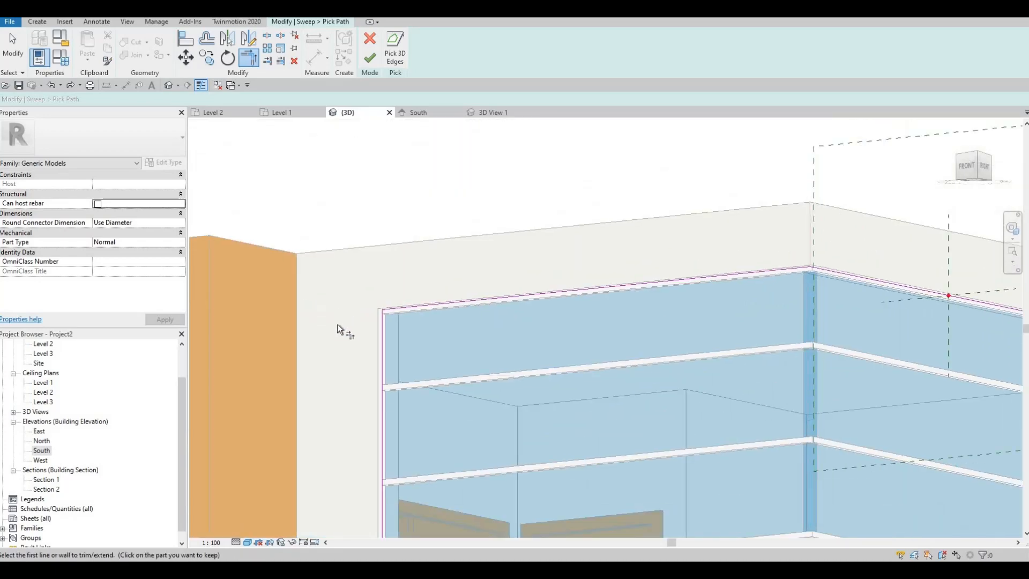
scroll(394, 306, "up", 4)
scroll(336, 312, "up", 2)
left_click(332, 315)
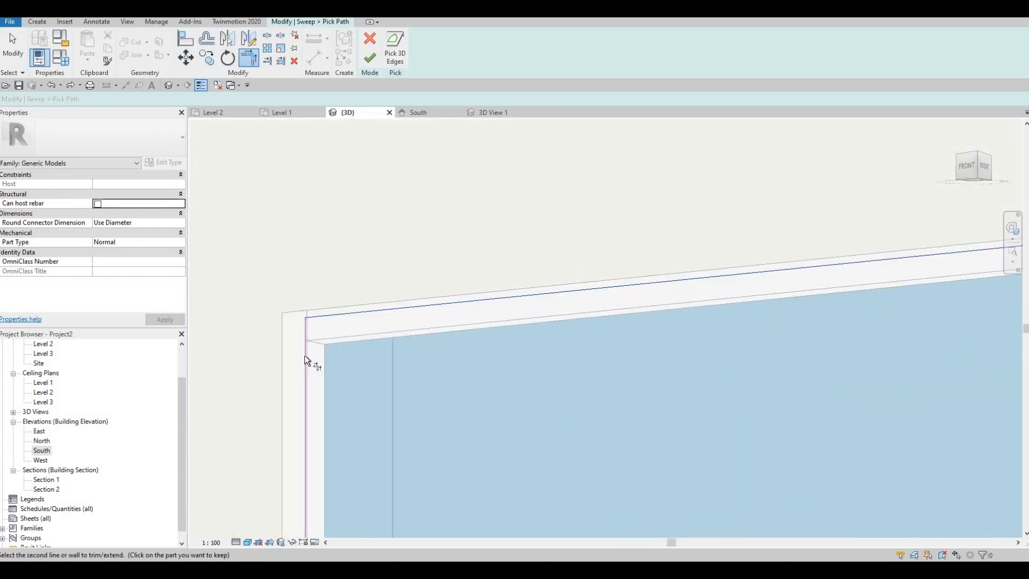
left_click(333, 308)
scroll(346, 302, "down", 5)
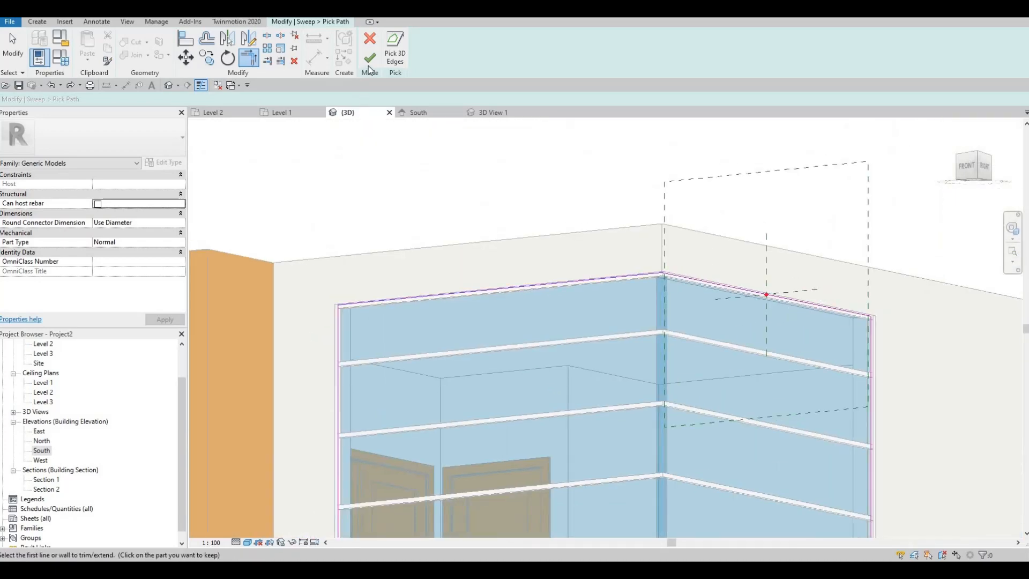
left_click(368, 66)
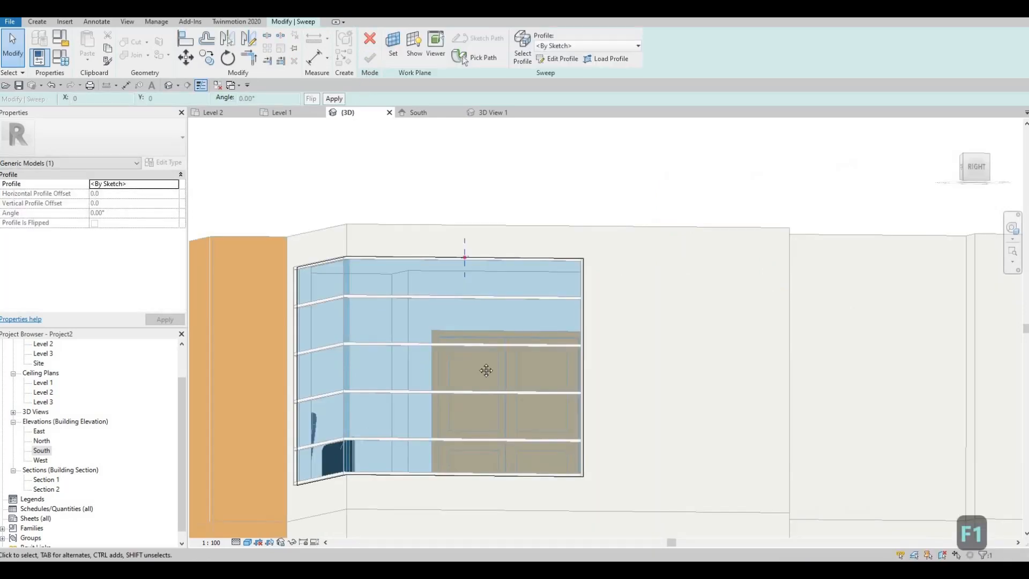
Step: Start editing the sweep's profile and open the South elevation to sketch it at the profile plane
middle_click_drag(486, 370, 561, 396, "shift")
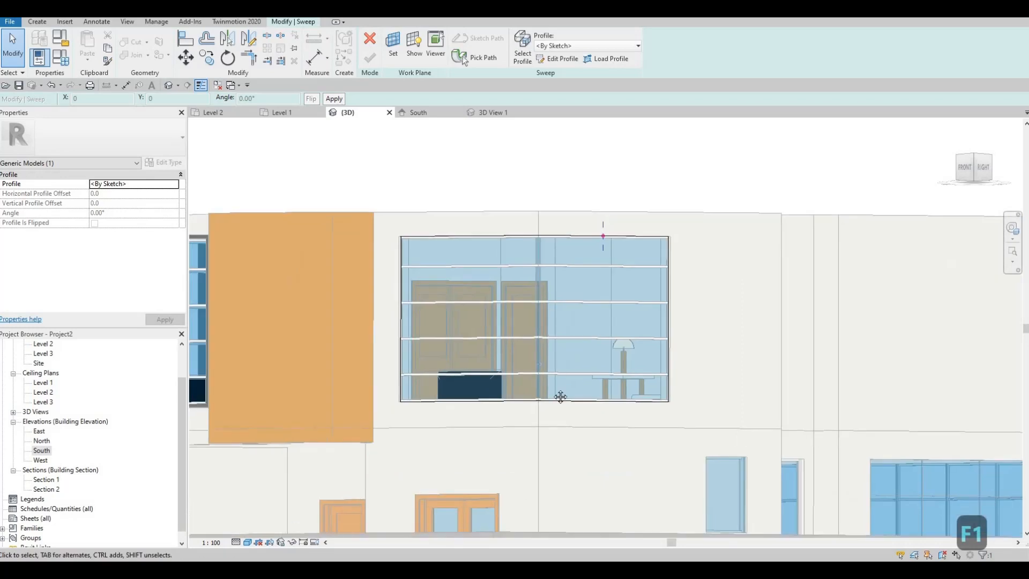
scroll(609, 317, "up", 4)
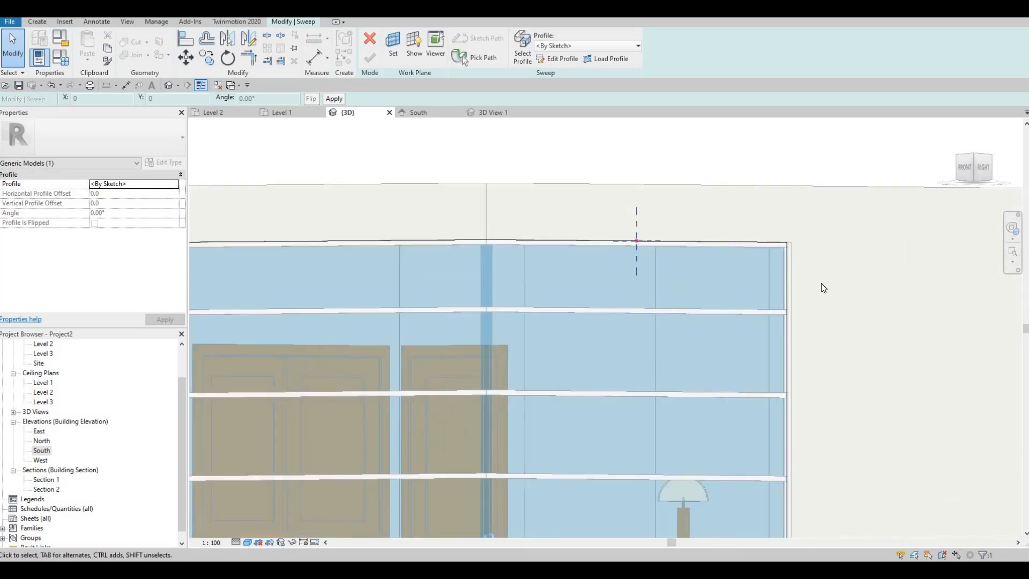
middle_click_drag(823, 289, 777, 269, "shift")
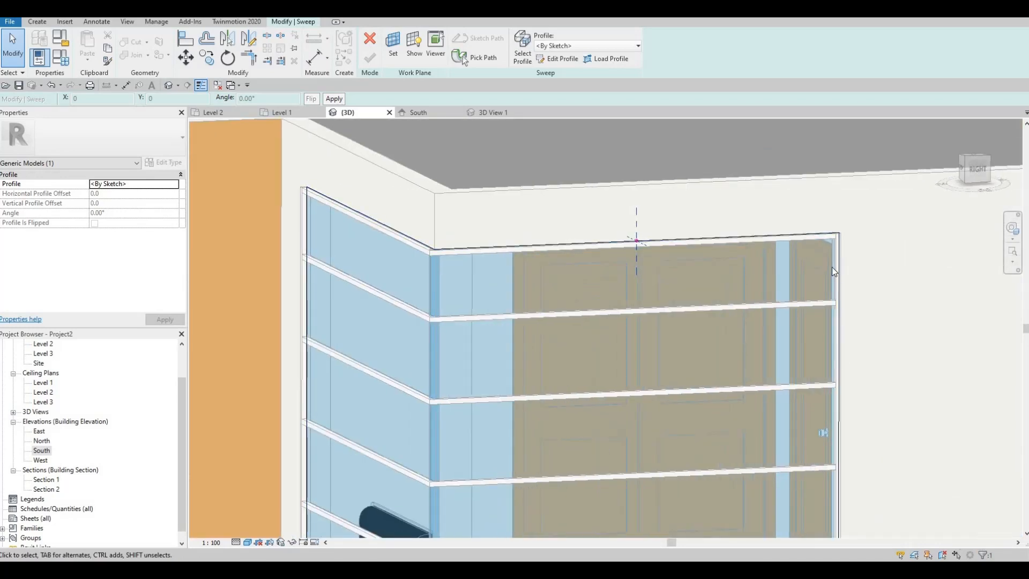
scroll(792, 327, "down", 3)
middle_click_drag(793, 328, 731, 335, "shift")
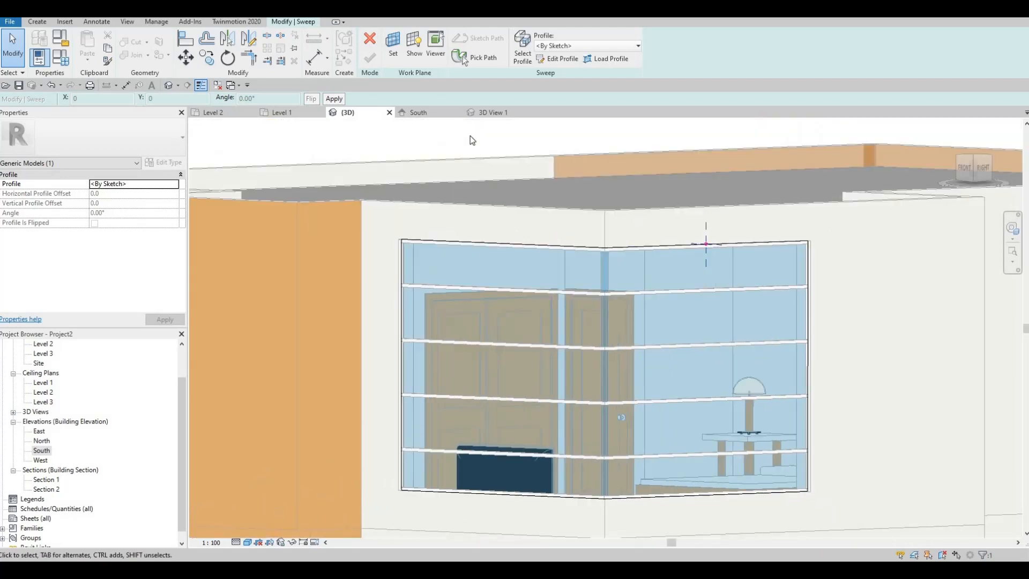
left_click(557, 59)
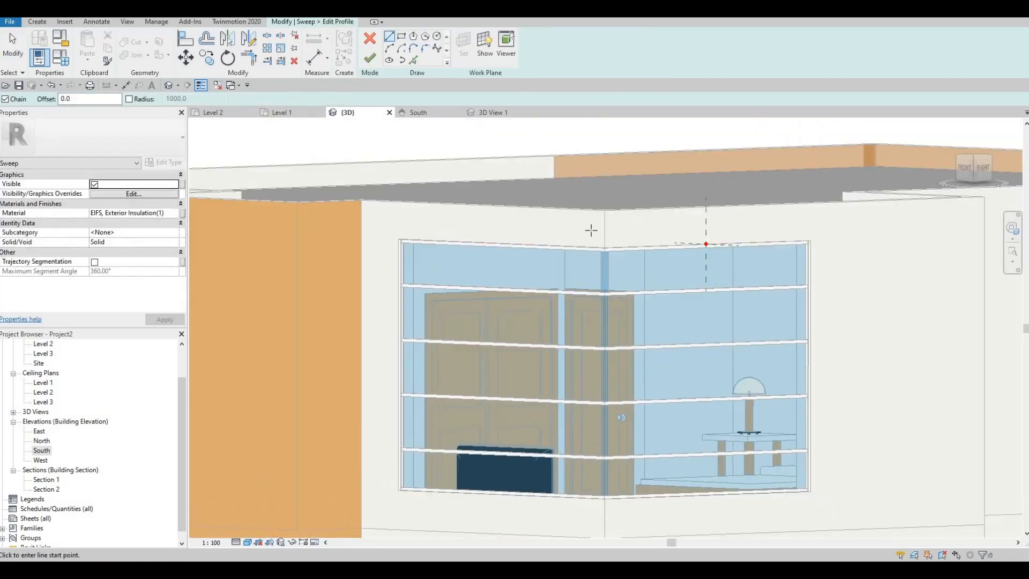
middle_click_drag(593, 230, 409, 275, "shift")
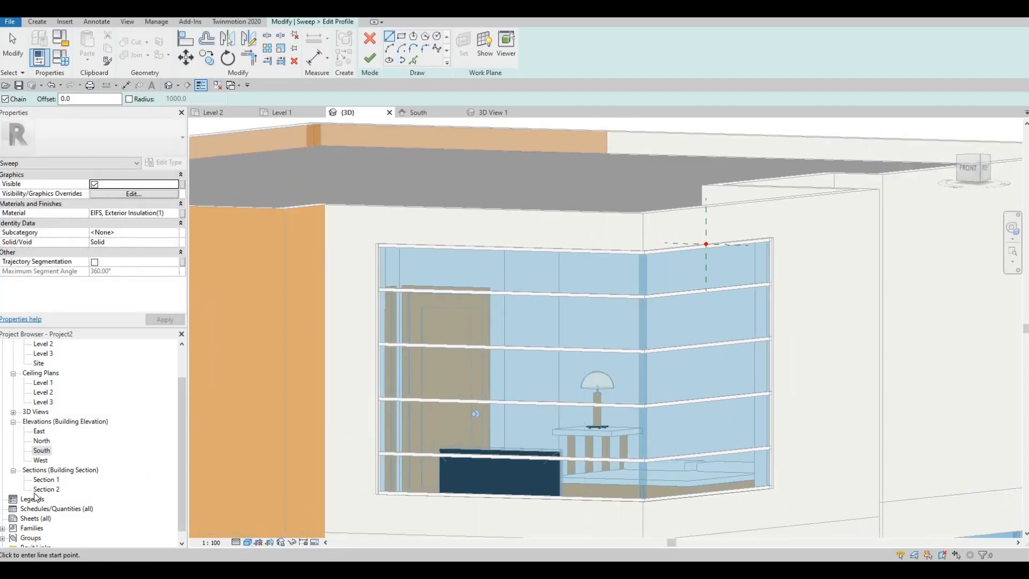
double_click(42, 451)
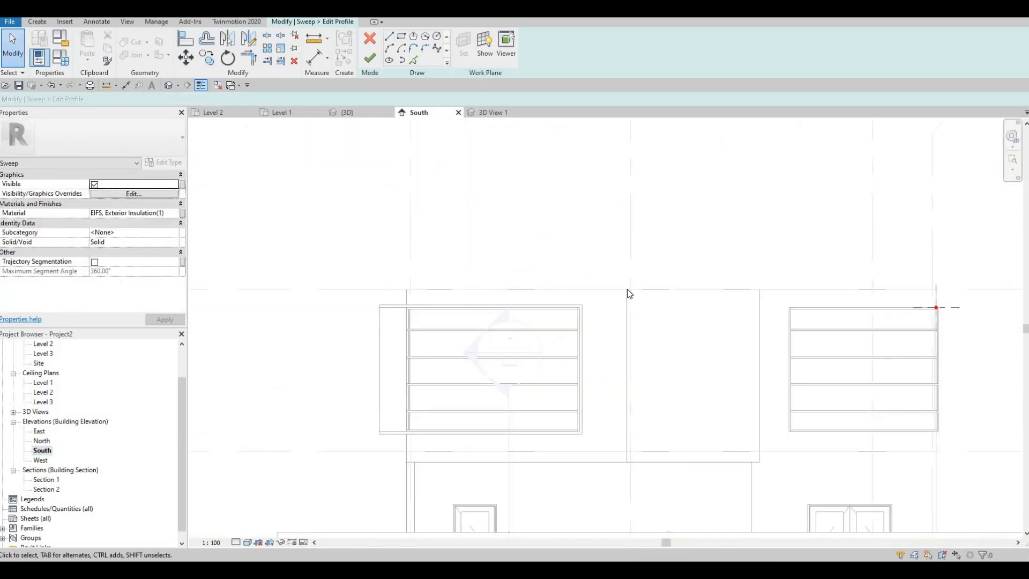
scroll(608, 289, "up", 5)
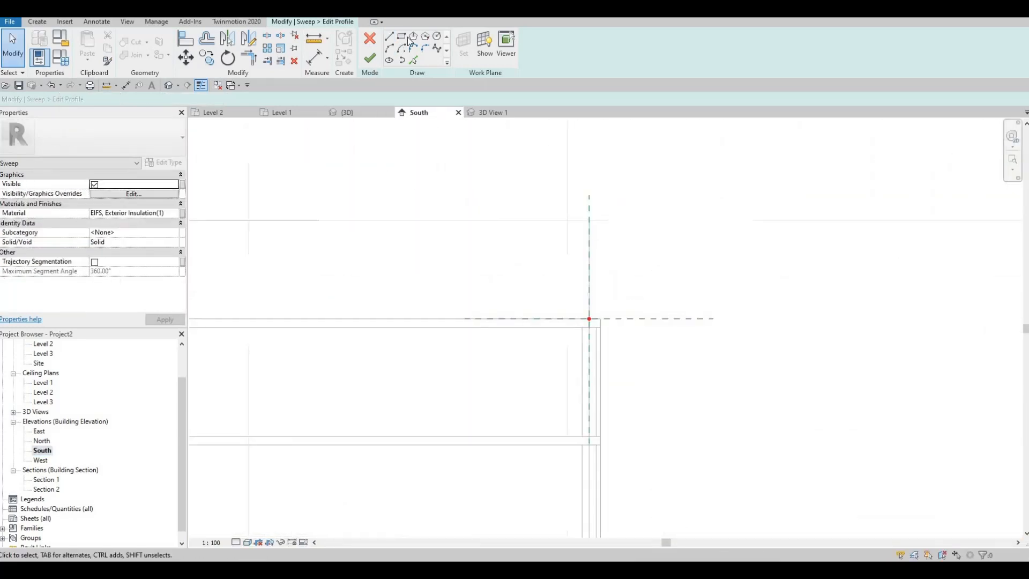
Step: Sketch a rectangular profile about 420 by 100 mm starting from the profile plane's centre point at the window's upper corner
left_click(589, 319)
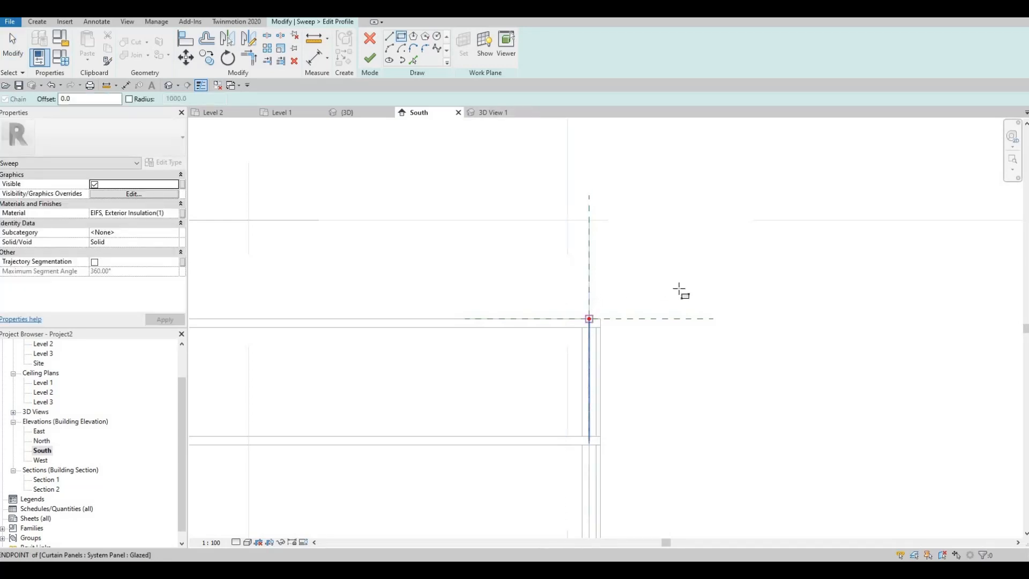
left_click(710, 289)
key("Escape")
key("Escape")
key("Escape")
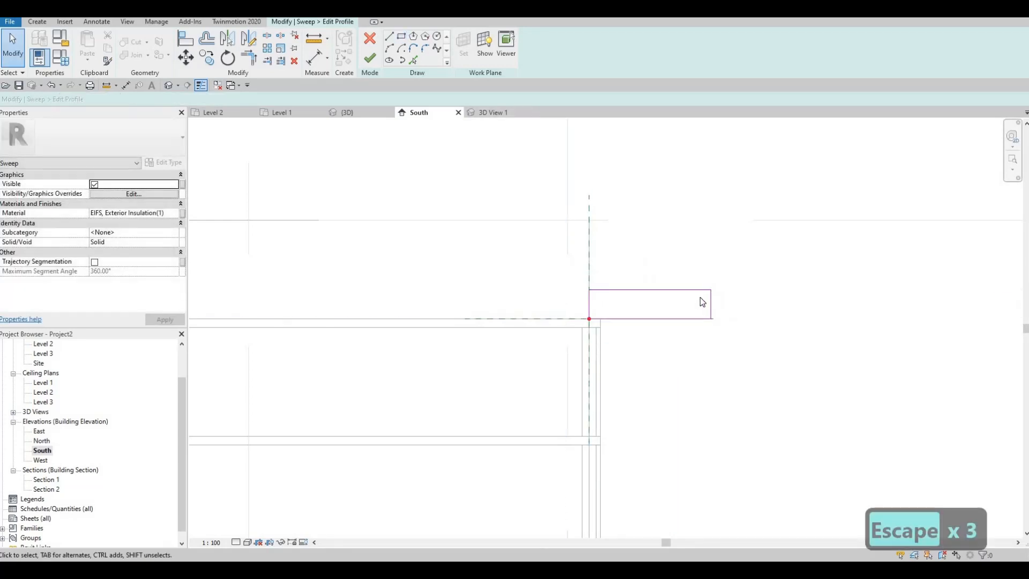
Step: Set the rectangular profile's width to 500 mm and its height to 50 mm
double_click(648, 265)
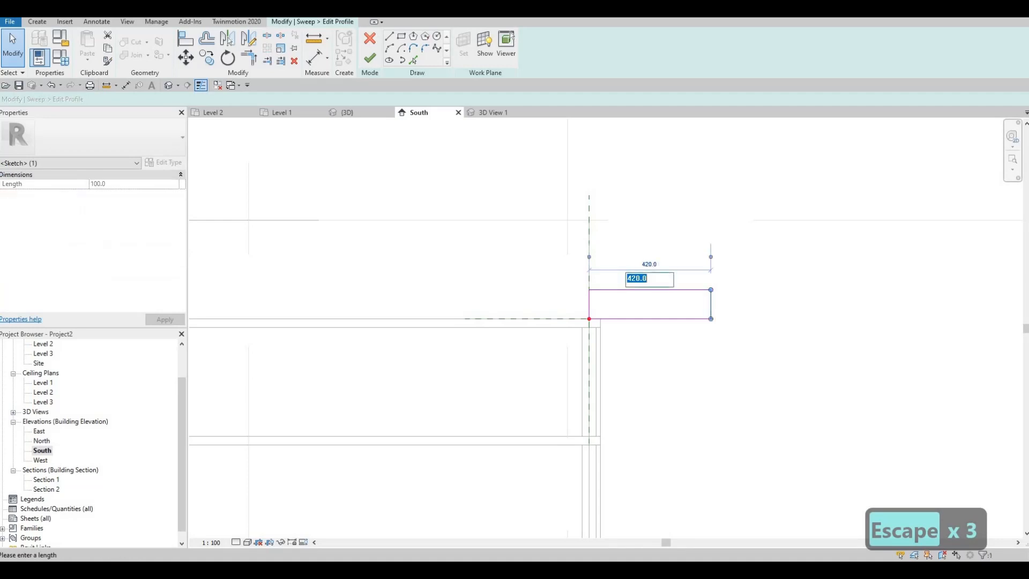
type("500")
key("Return")
key("Escape")
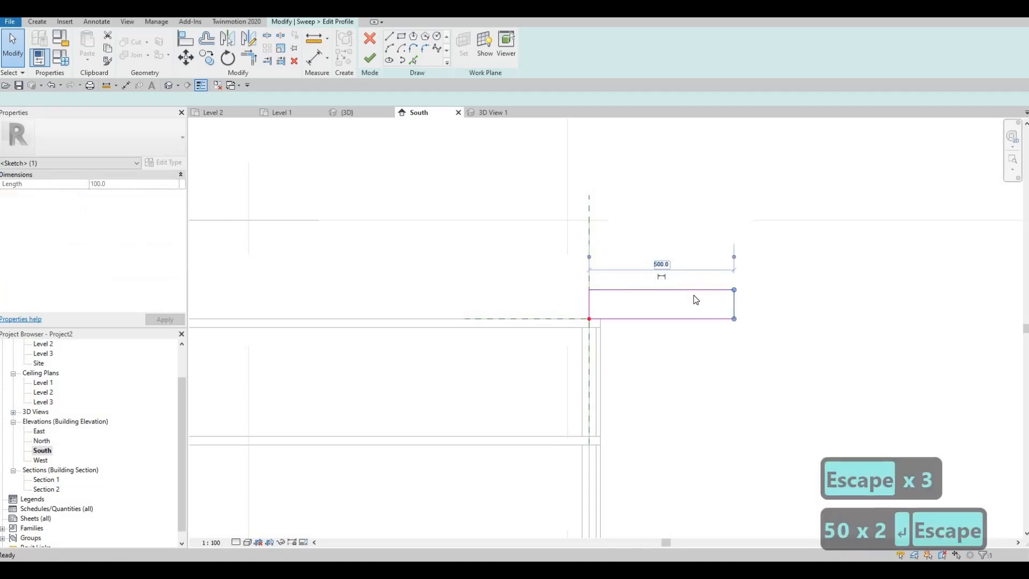
left_click(691, 289)
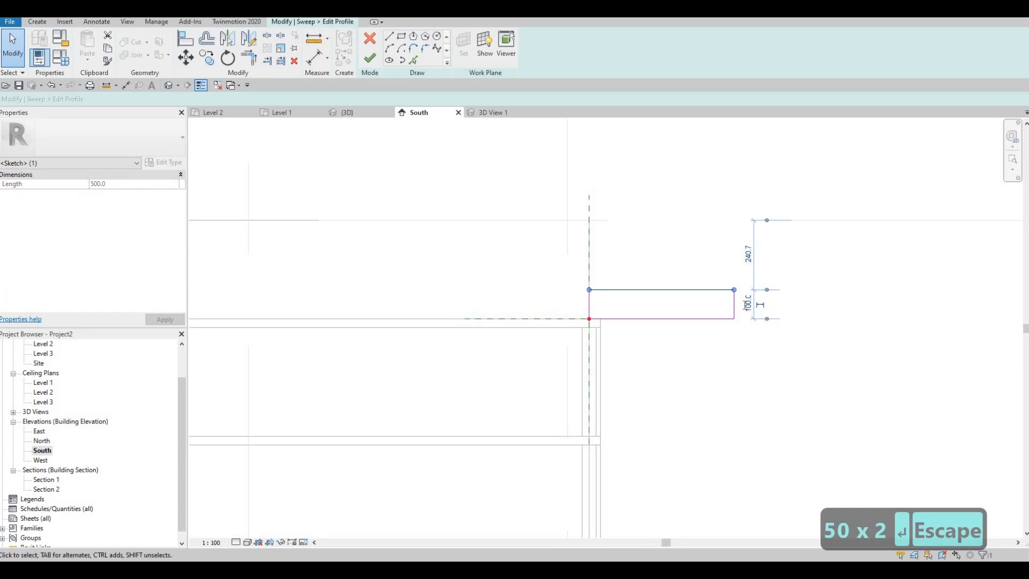
left_click(748, 304)
type("50")
key("Return")
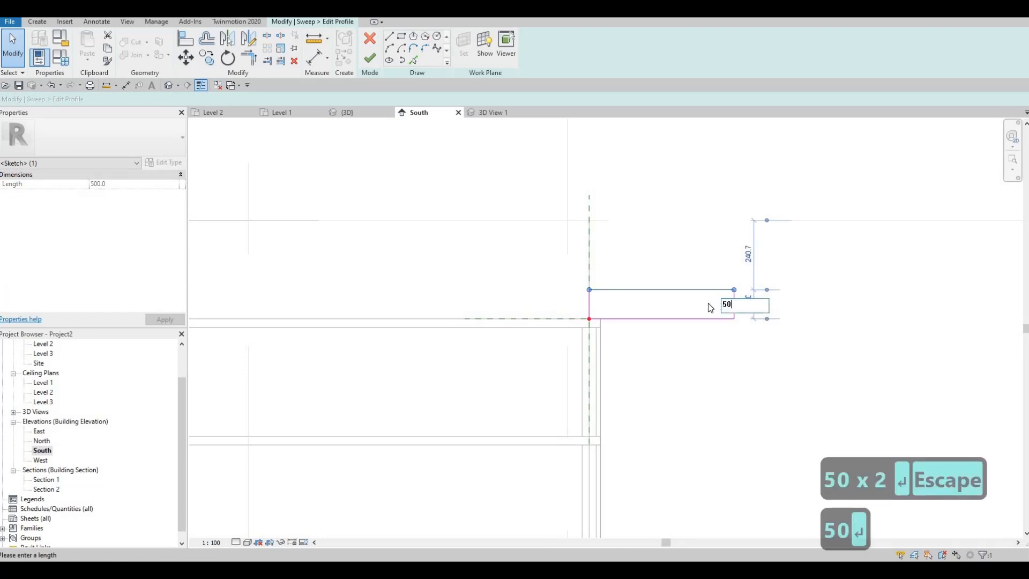
key("Escape")
Step: Examine the frame of the other corner window near grid 1 in the South elevation for comparison with the new profile
scroll(461, 367, "down", 2)
middle_click_drag(521, 375, 643, 342)
scroll(643, 343, "down", 2)
middle_click_drag(376, 320, 524, 324)
scroll(525, 323, "down", 2)
middle_click_drag(378, 357, 590, 340)
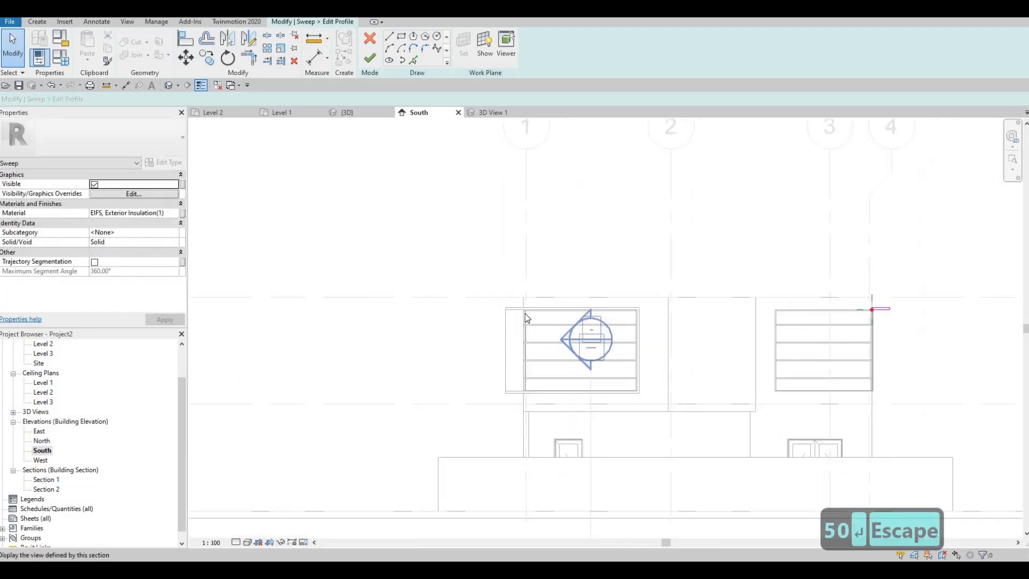
scroll(526, 317, "up", 5)
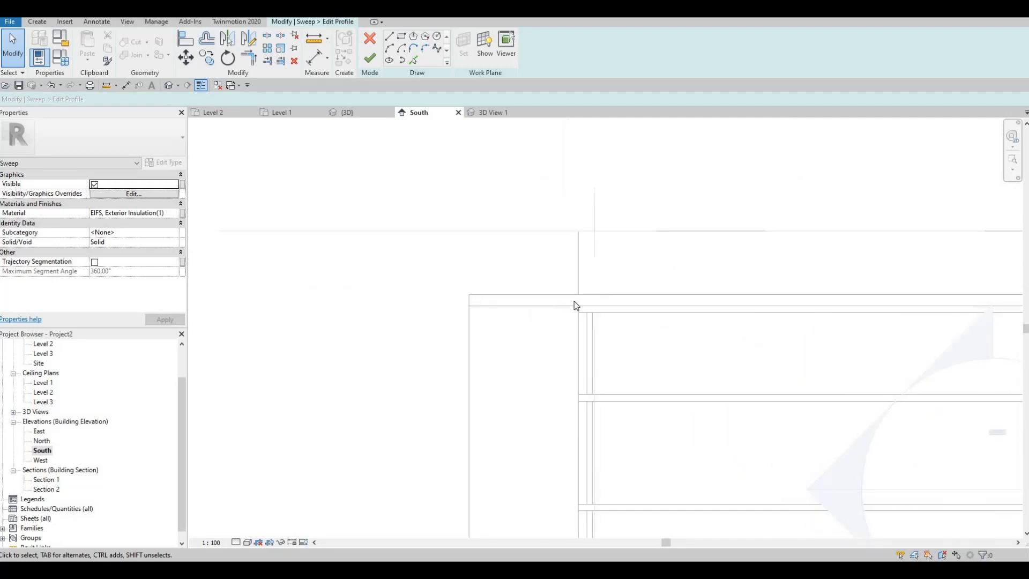
scroll(574, 303, "down", 5)
middle_click_drag(574, 303, 282, 337)
middle_click_drag(589, 356, 198, 333)
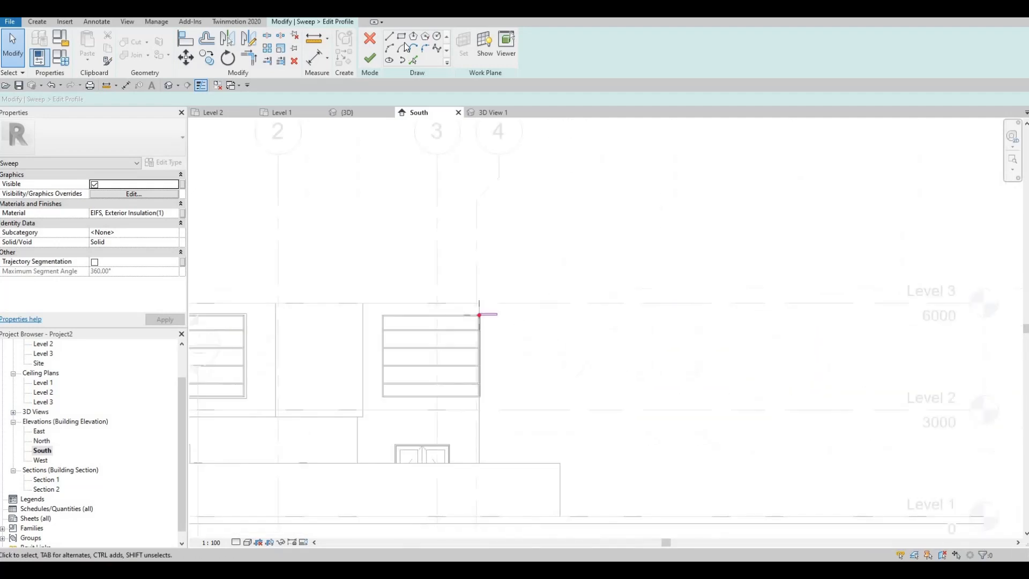
Step: Finish the profile, the sweep and the in-place model, and open the default 3D view
left_click(370, 58)
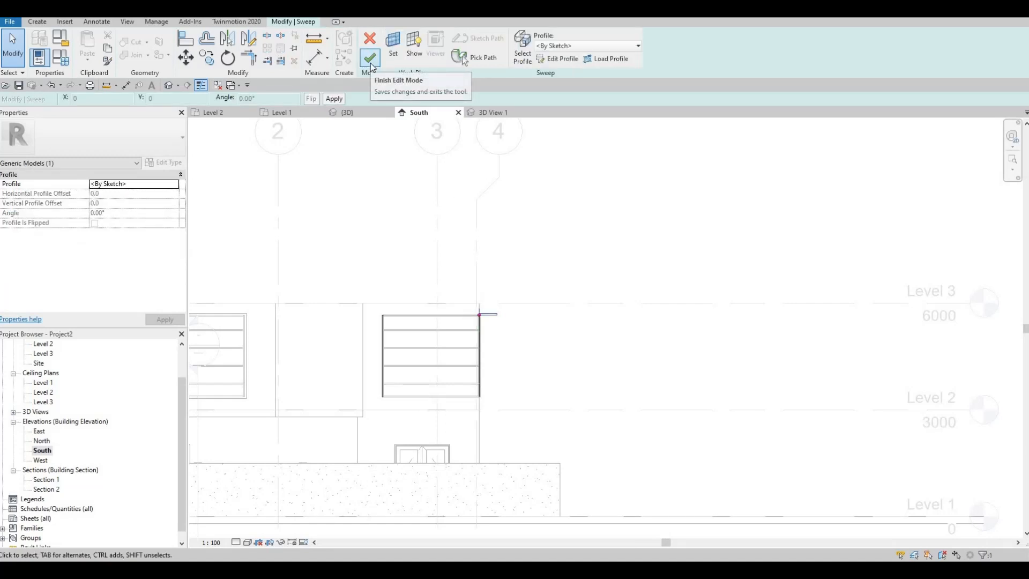
left_click(370, 59)
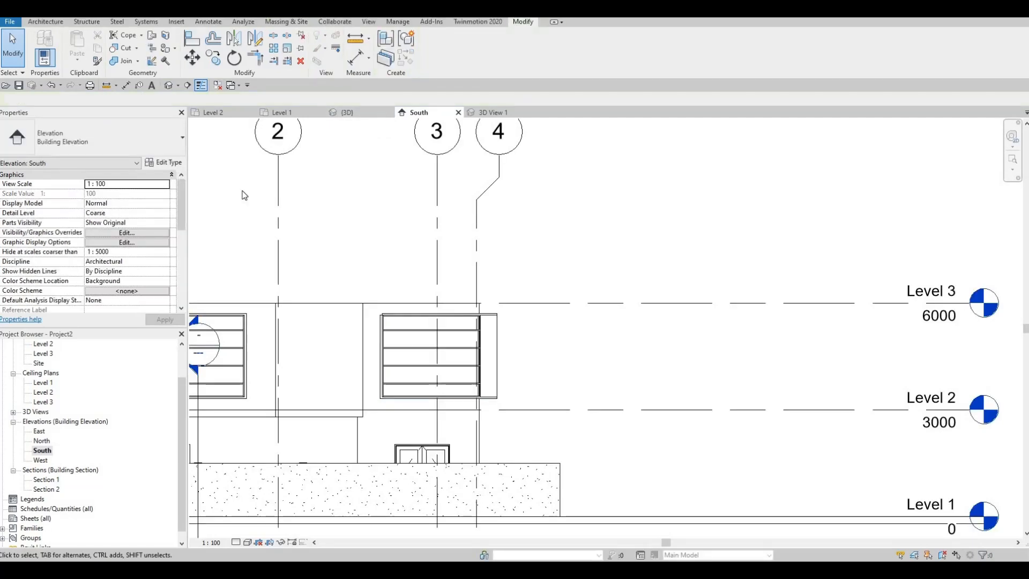
scroll(380, 375, "down", 3)
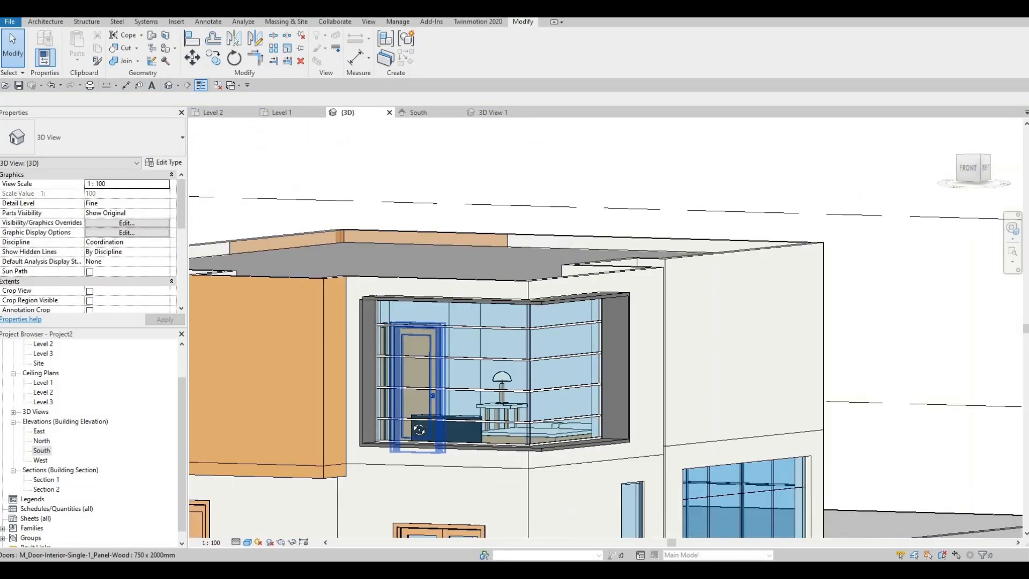
Step: Examine the new window frame's upper corner joint in 3D and compare it with the other corner window's frame
middle_click_drag(399, 373, 456, 314, "shift")
scroll(448, 326, "up", 3)
scroll(456, 315, "up", 5)
key("Escape")
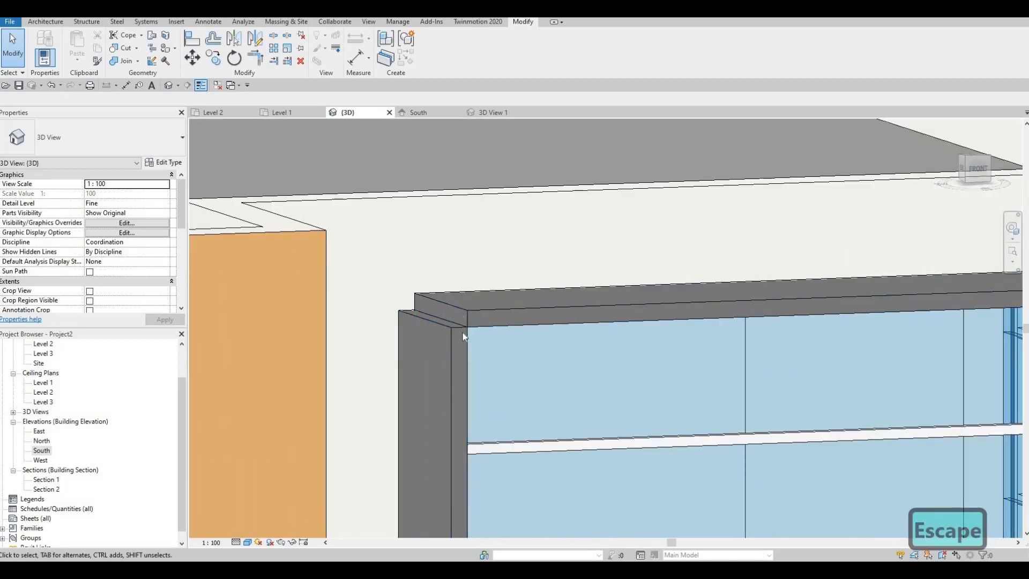
left_click(462, 332)
scroll(427, 376, "down", 8)
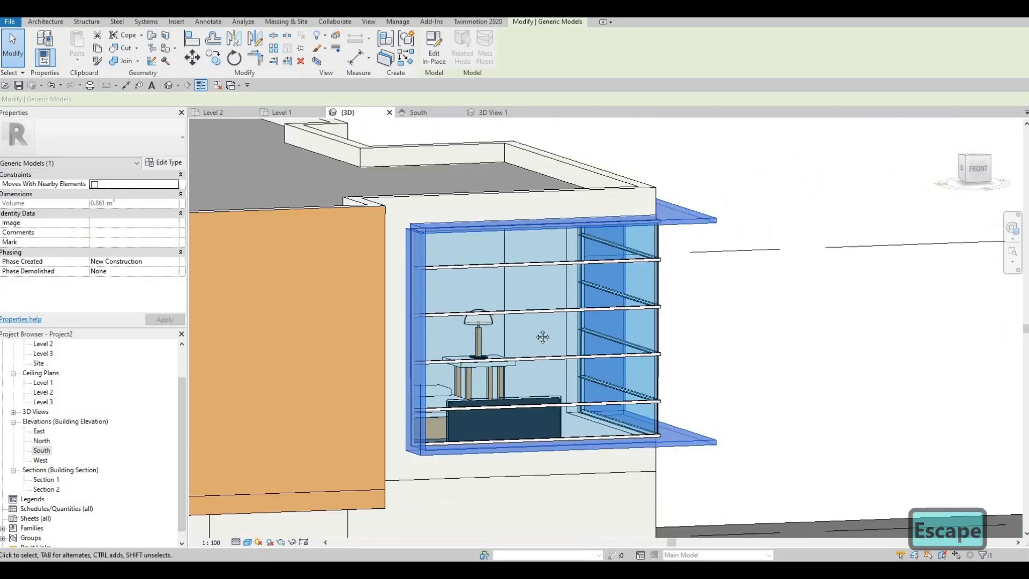
key("Escape")
scroll(429, 341, "down", 2)
middle_click_drag(417, 345, 615, 322)
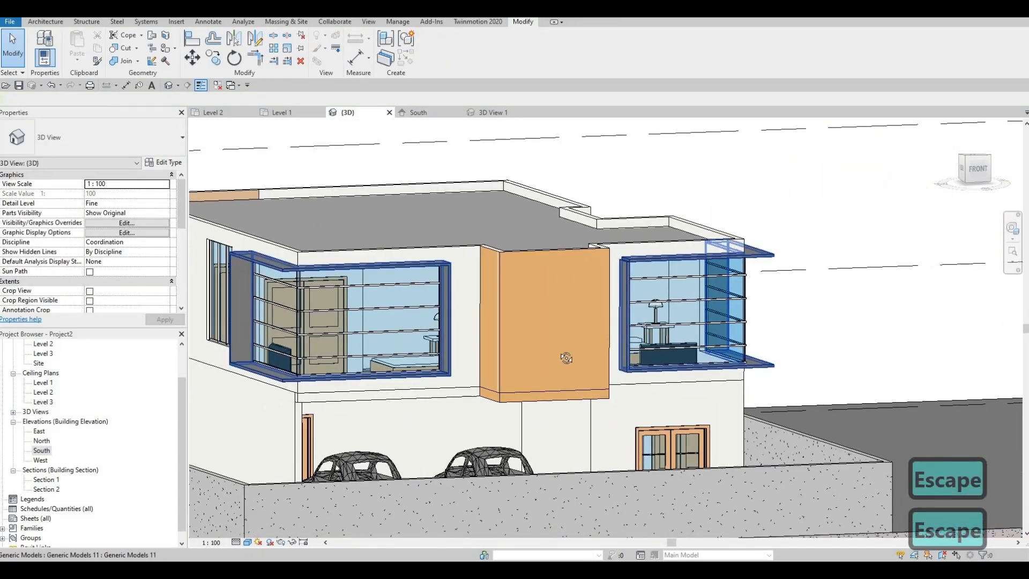
middle_click_drag(567, 358, 569, 321, "shift")
scroll(571, 303, "up", 5)
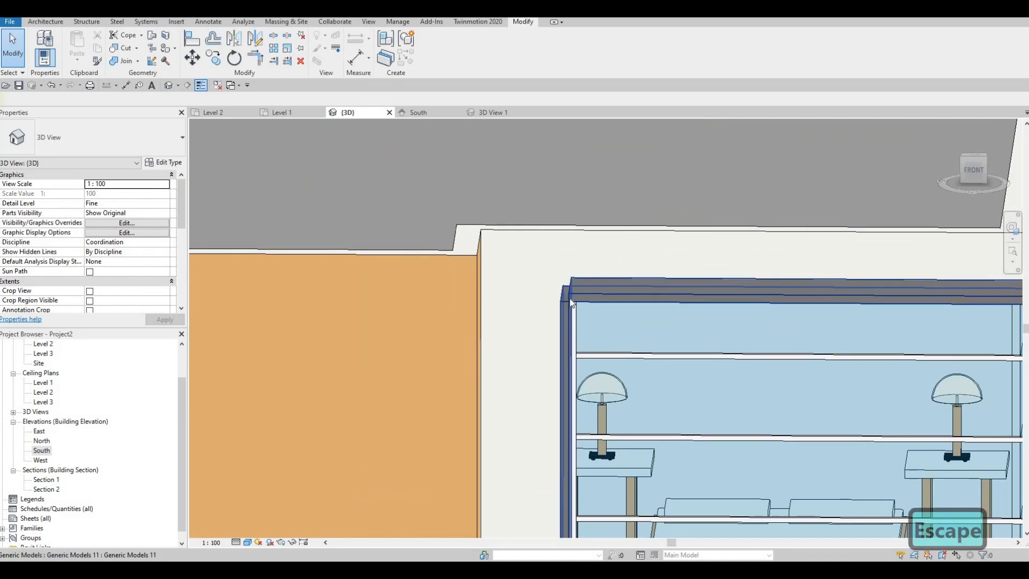
Step: Reopen the new window frame's in-place model and start editing its sweep's path
double_click(571, 303)
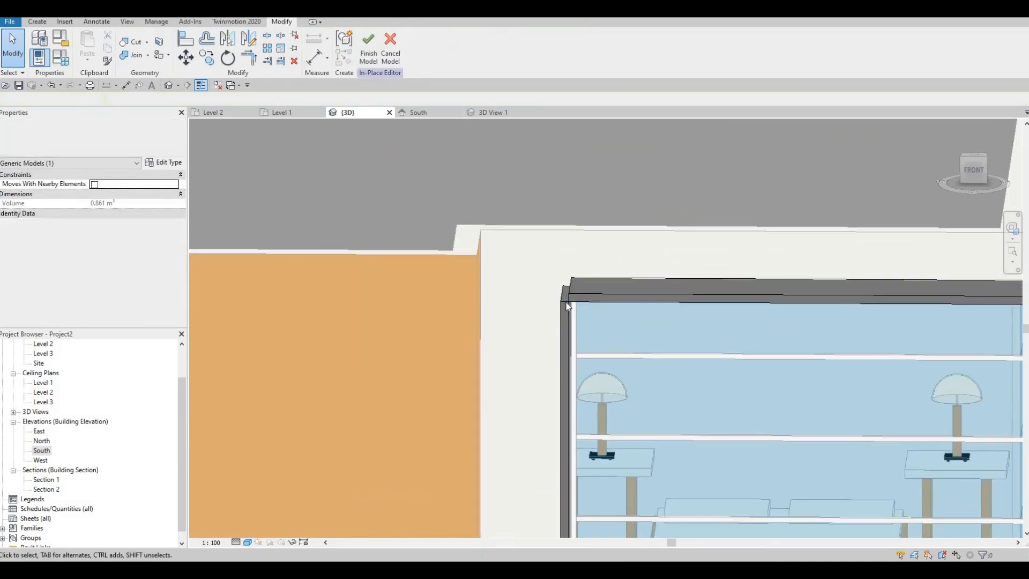
left_click(566, 302)
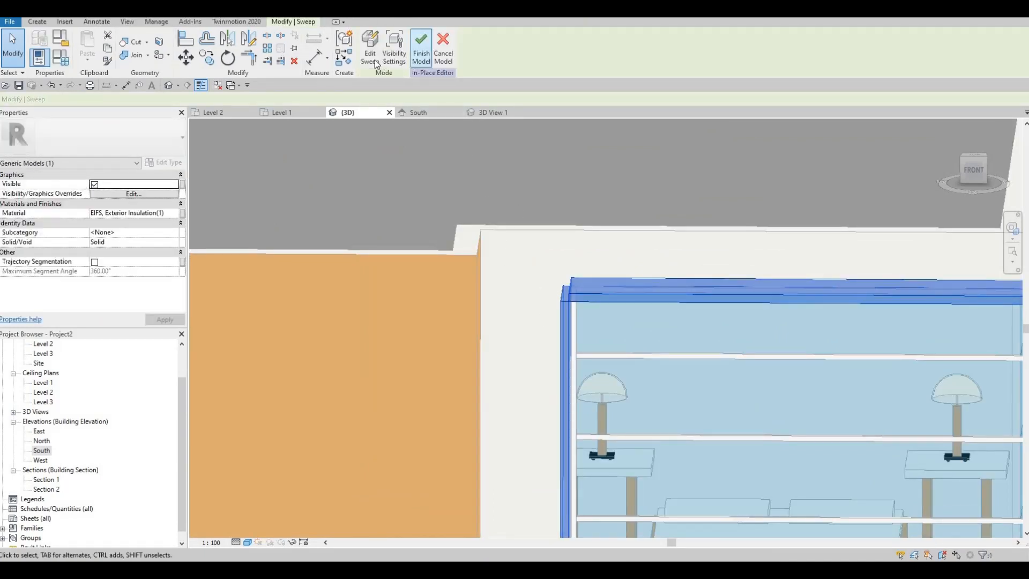
left_click(375, 61)
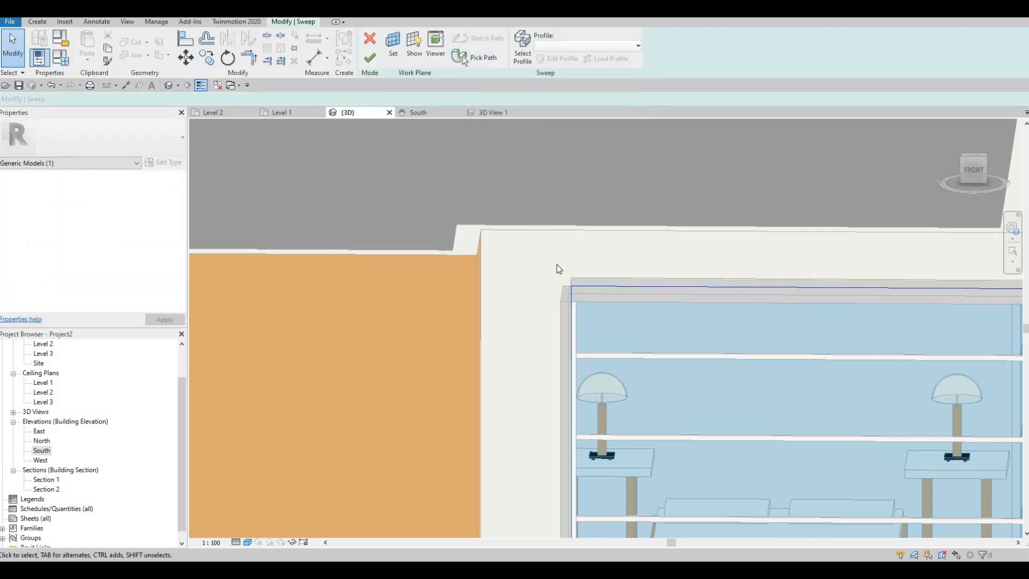
left_click(523, 55)
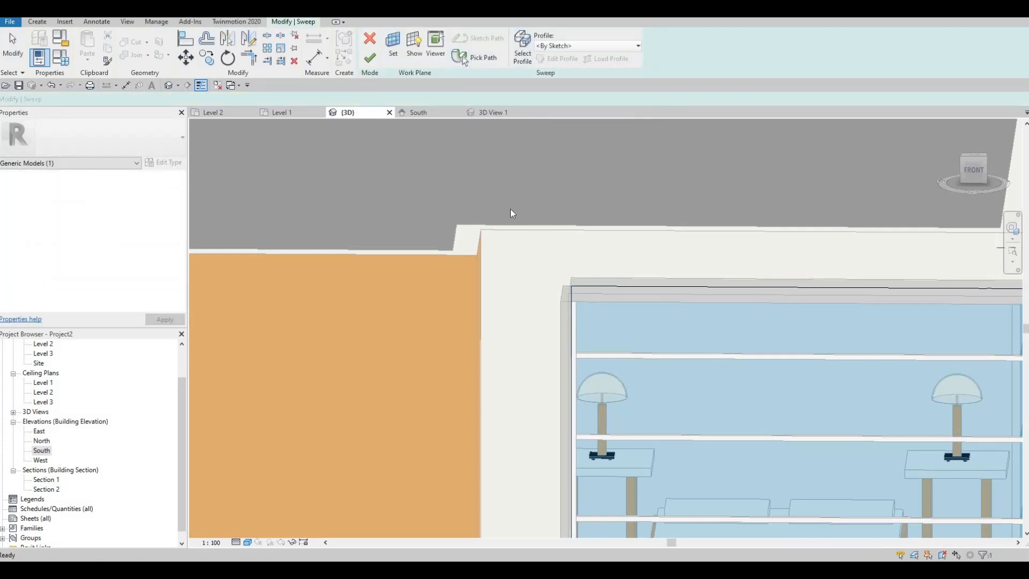
left_click(574, 307)
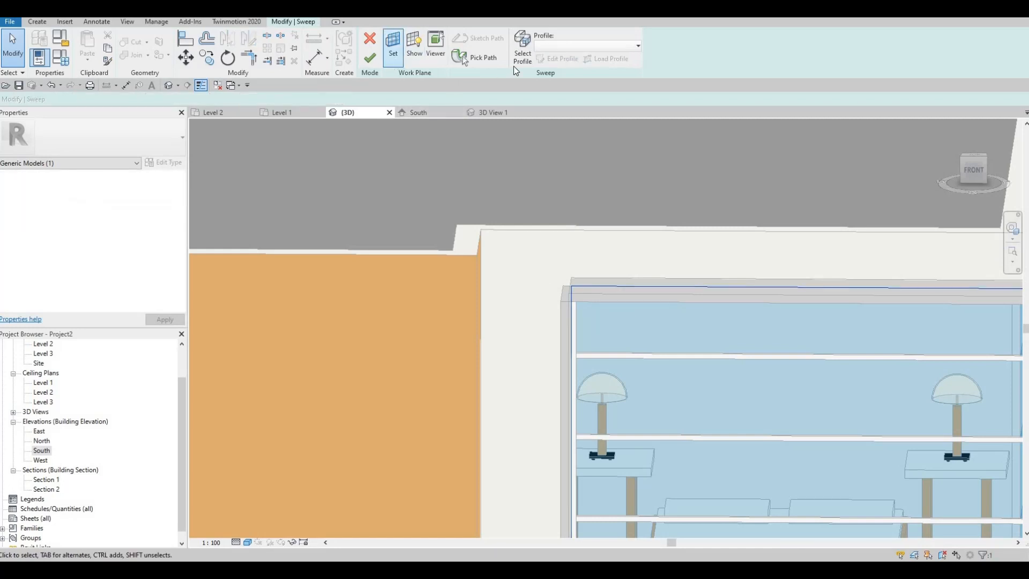
scroll(589, 321, "down", 3)
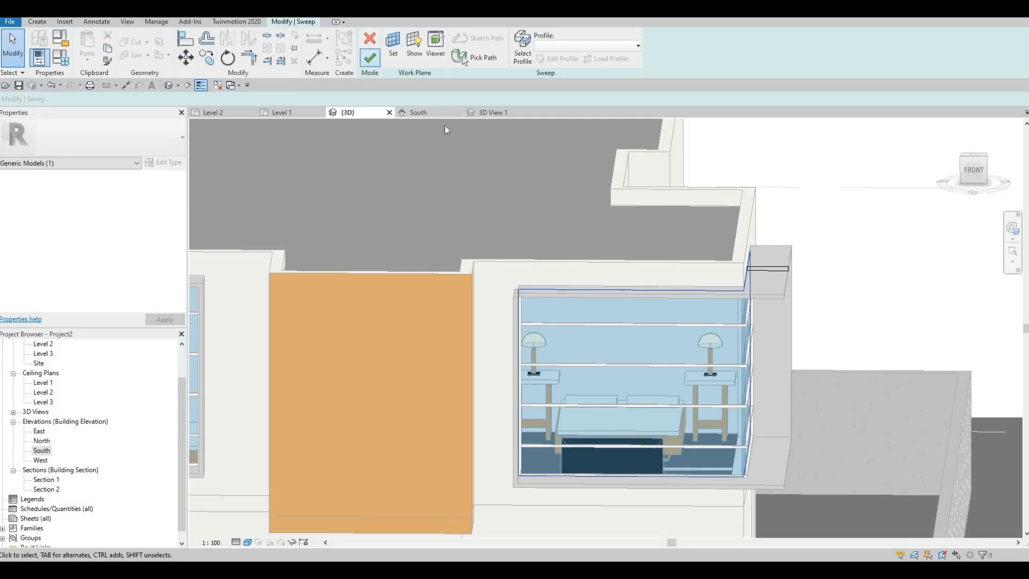
left_click(375, 57)
scroll(514, 289, "up", 6)
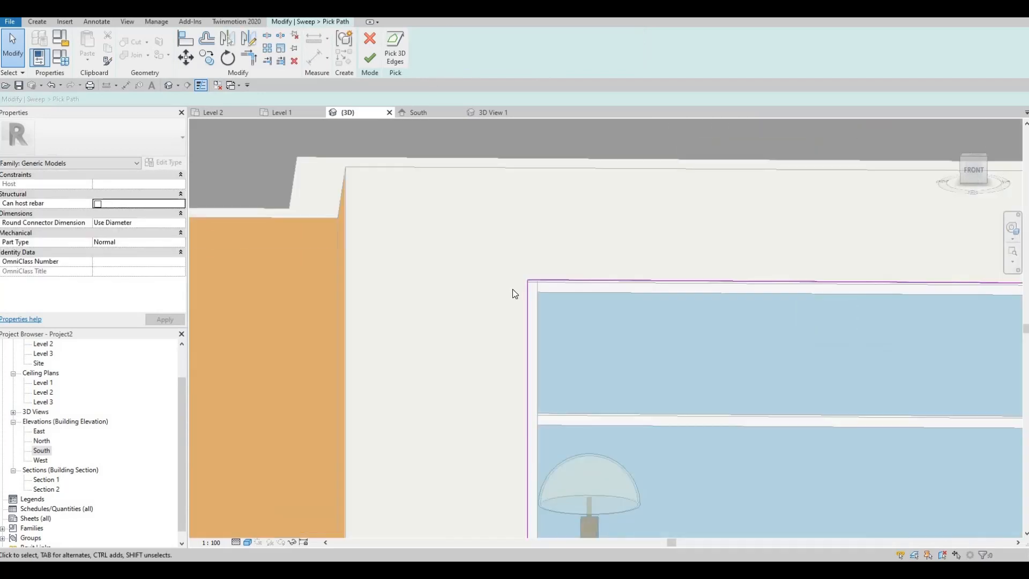
Step: Try to trim the front side's upper and vertical path lines at their upper corner again
scroll(517, 319, "up", 2)
middle_click_drag(517, 319, 538, 317, "shift")
middle_click_drag(648, 352, 581, 344)
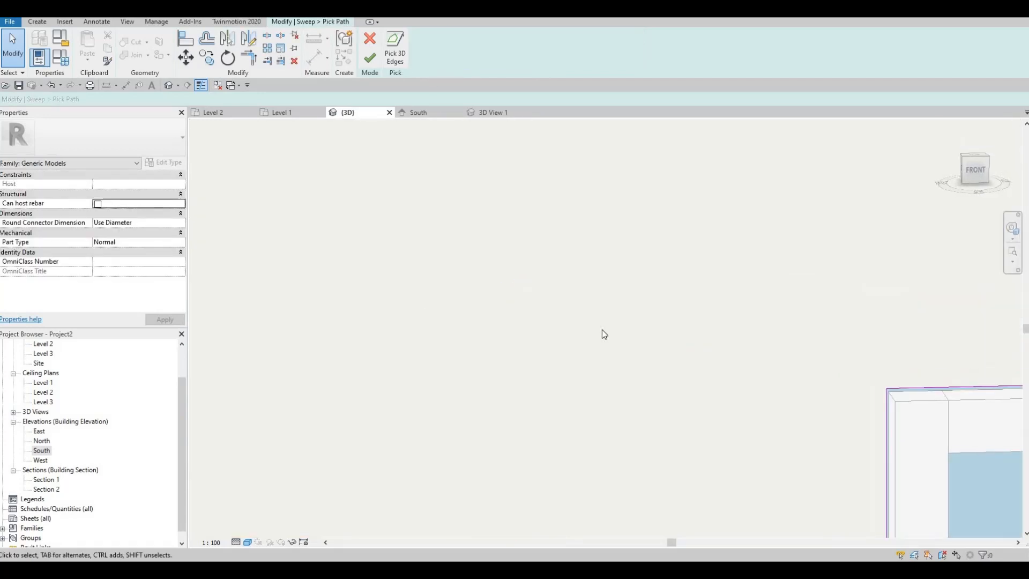
middle_click_drag(941, 418, 718, 377)
key("Escape")
left_click(711, 380)
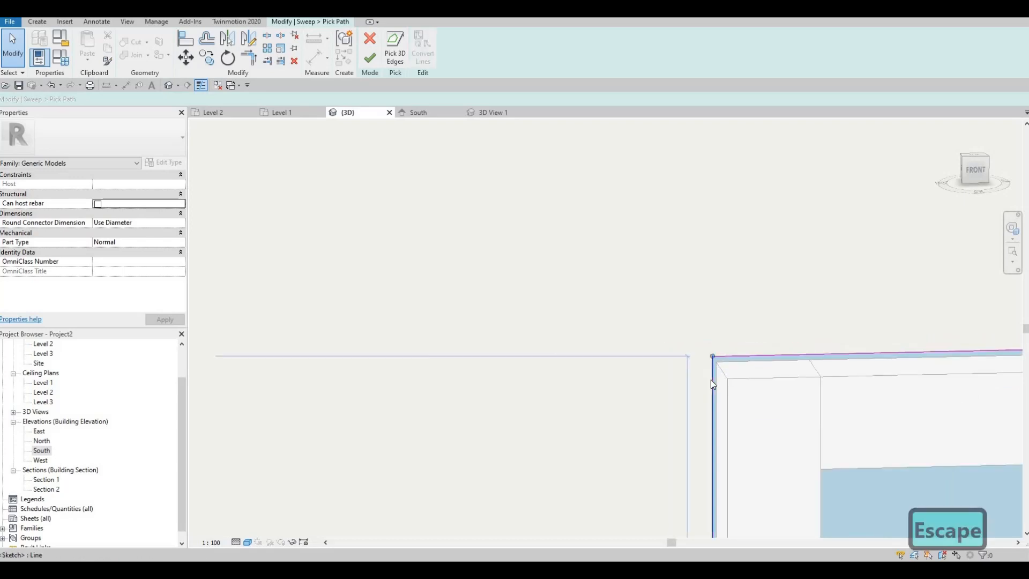
key("t")
key("r")
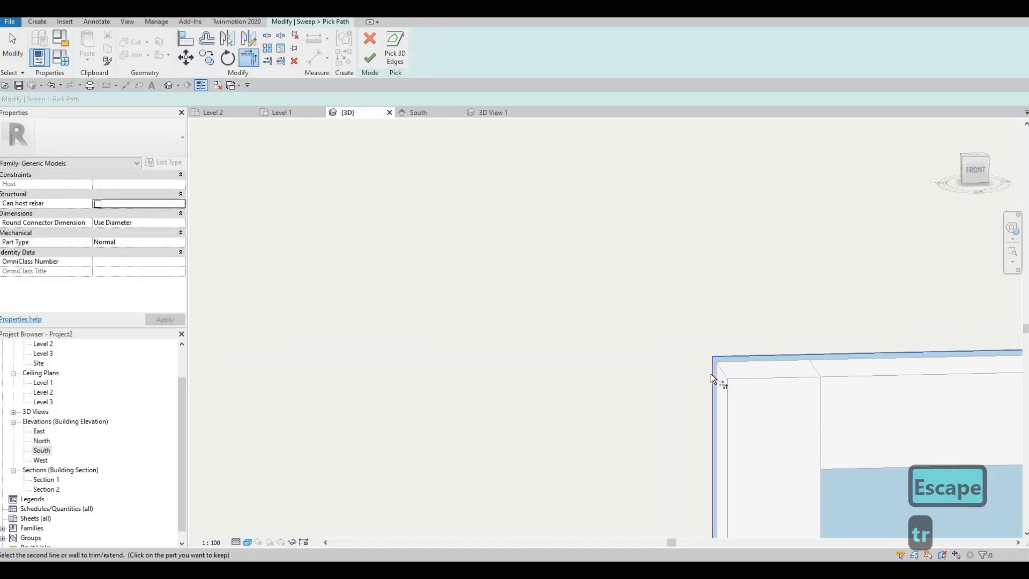
key("Escape")
key("Escape")
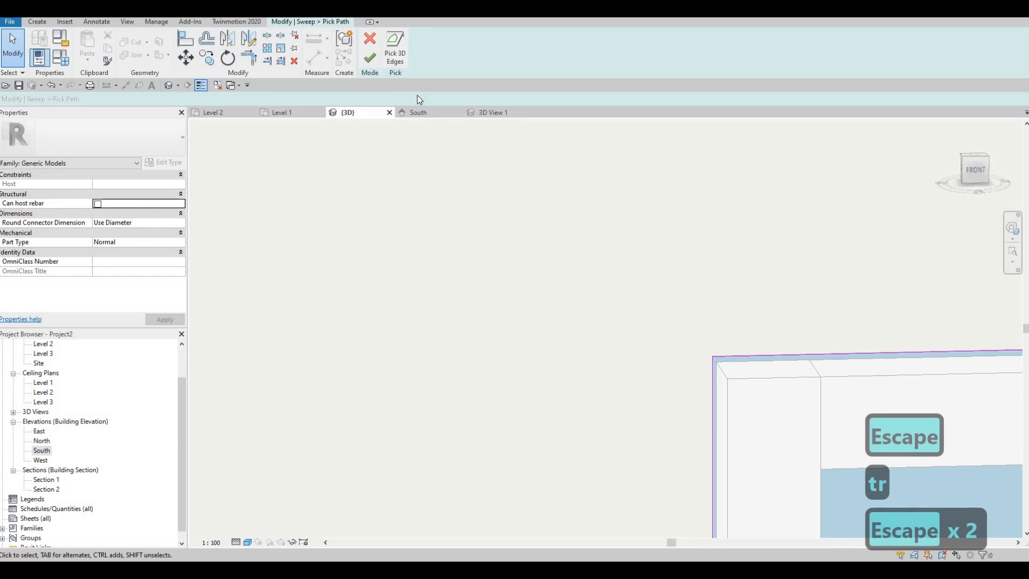
Step: Finish editing the sweep's path and the sweep, and deselect the frame
left_click(370, 57)
left_click(370, 58)
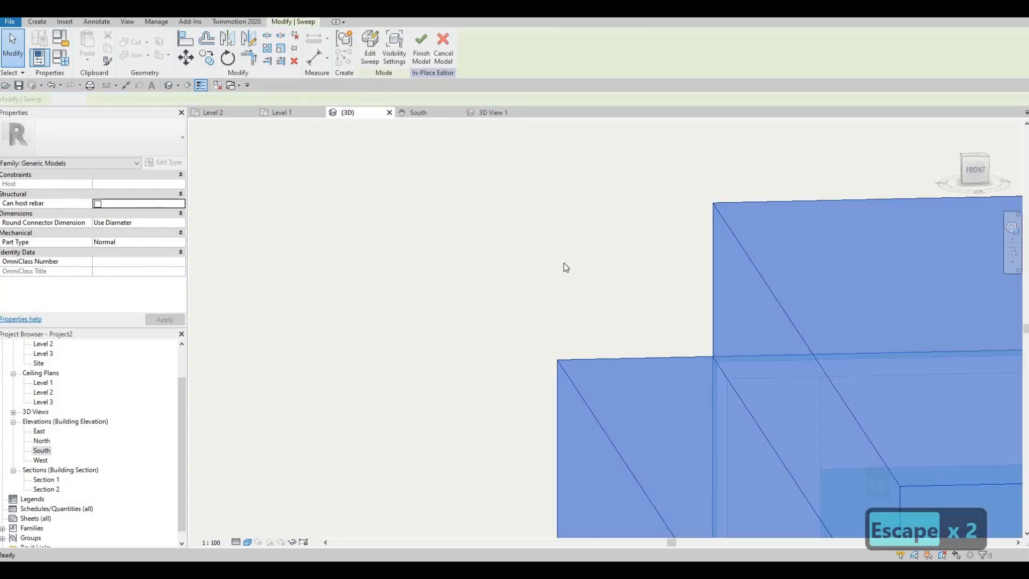
scroll(606, 332, "down", 5)
key("Escape")
scroll(691, 350, "down", 1)
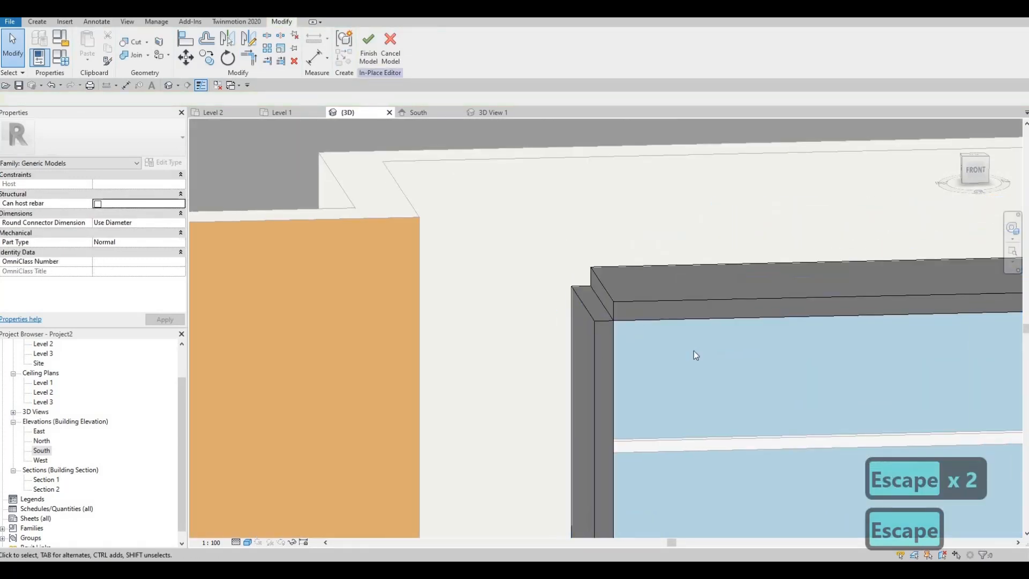
Step: Examine both corner window frames from several angles in 3D, checking how the front upper corner joins
middle_click_drag(595, 326, 391, 295, "shift")
scroll(620, 303, "down", 4)
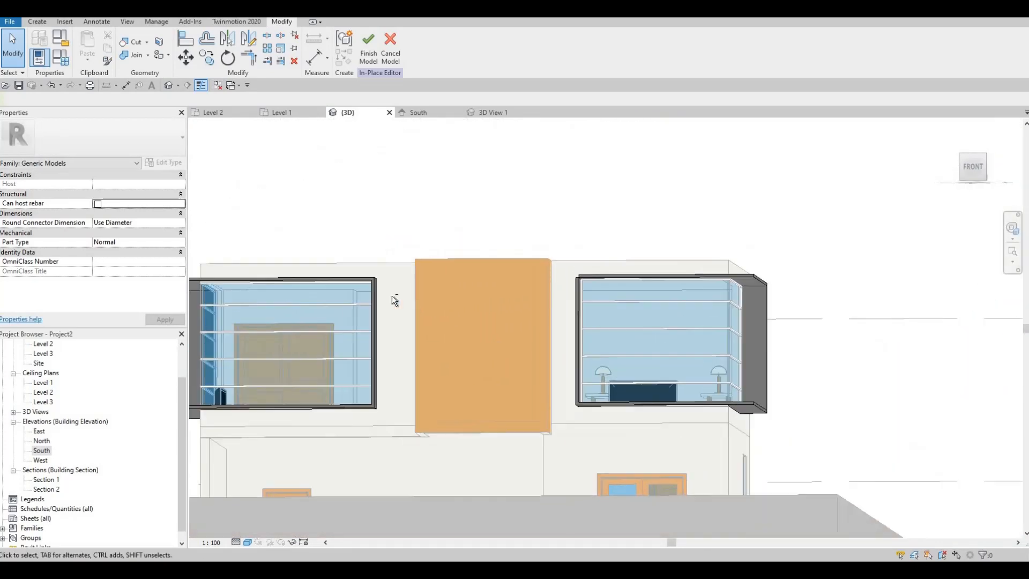
scroll(393, 299, "up", 1)
scroll(513, 358, "down", 2)
middle_click_drag(512, 358, 452, 460, "shift")
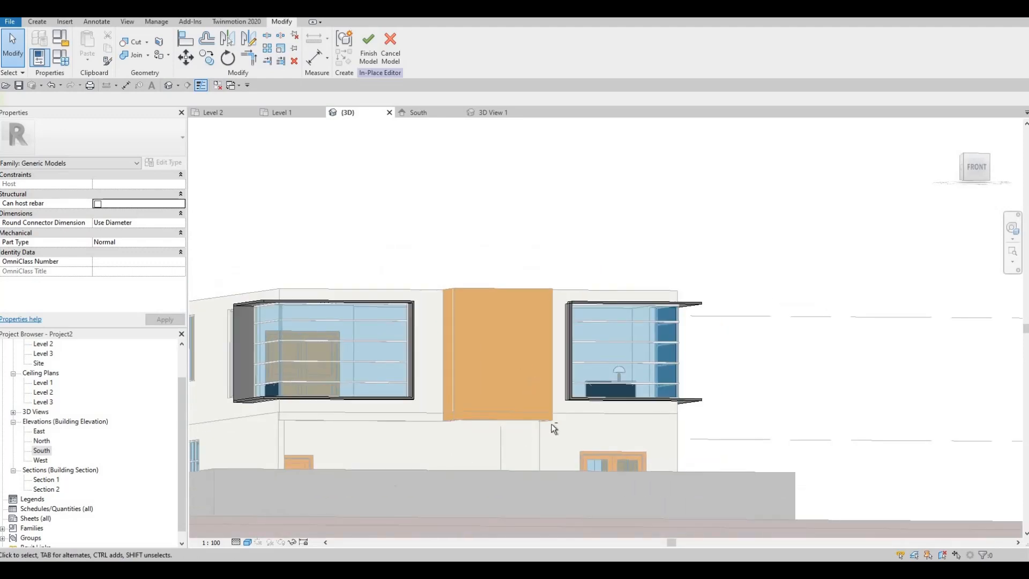
middle_click_drag(551, 423, 564, 285, "shift")
scroll(568, 281, "up", 4)
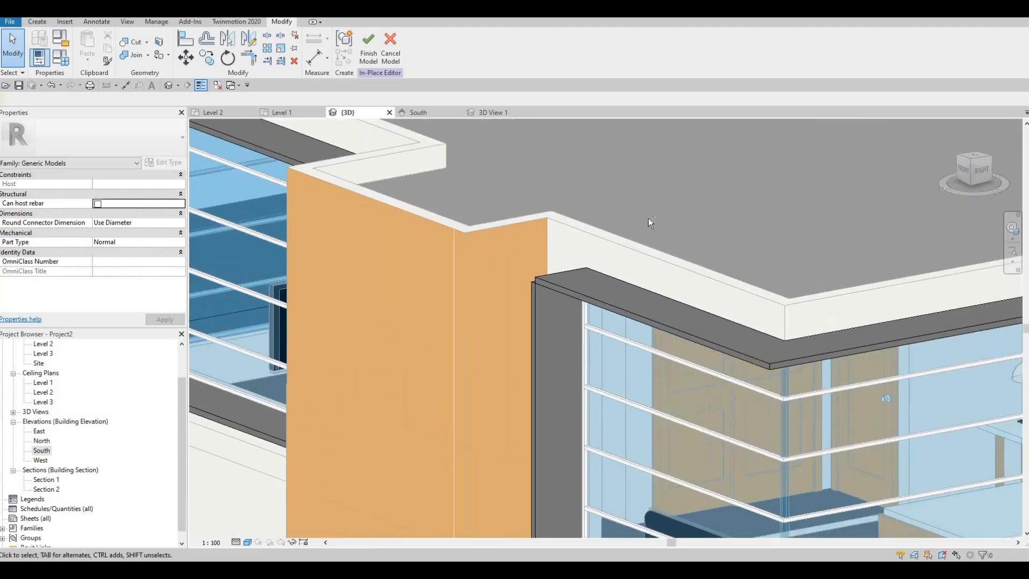
middle_click_drag(648, 217, 532, 351, "shift")
scroll(572, 304, "up", 3)
middle_click_drag(572, 303, 513, 285, "shift")
scroll(503, 295, "up", 3)
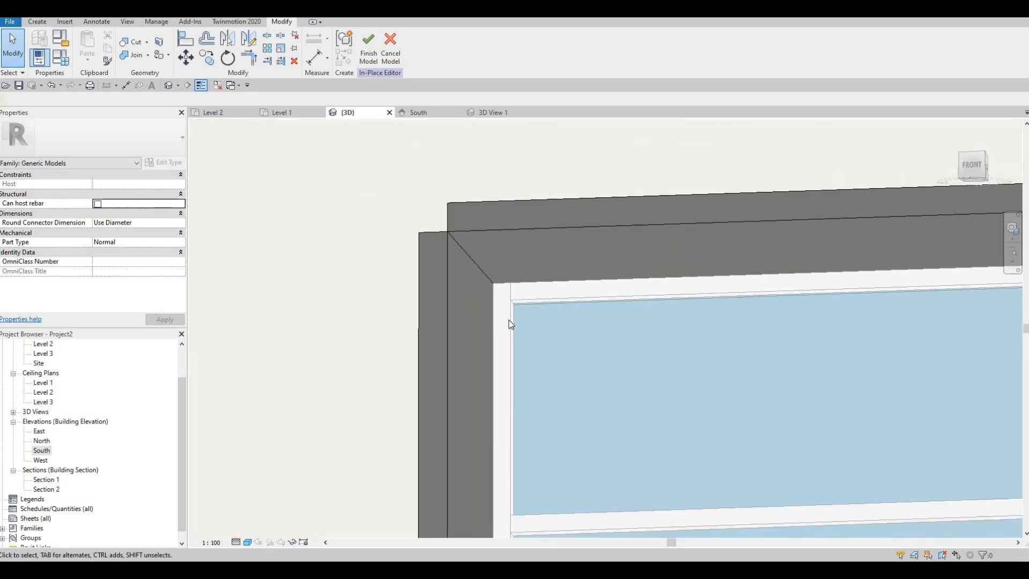
Step: Open the Level 2 floor plan at Bedroom 1's front corner window and finish the in-place frame model
key("Escape")
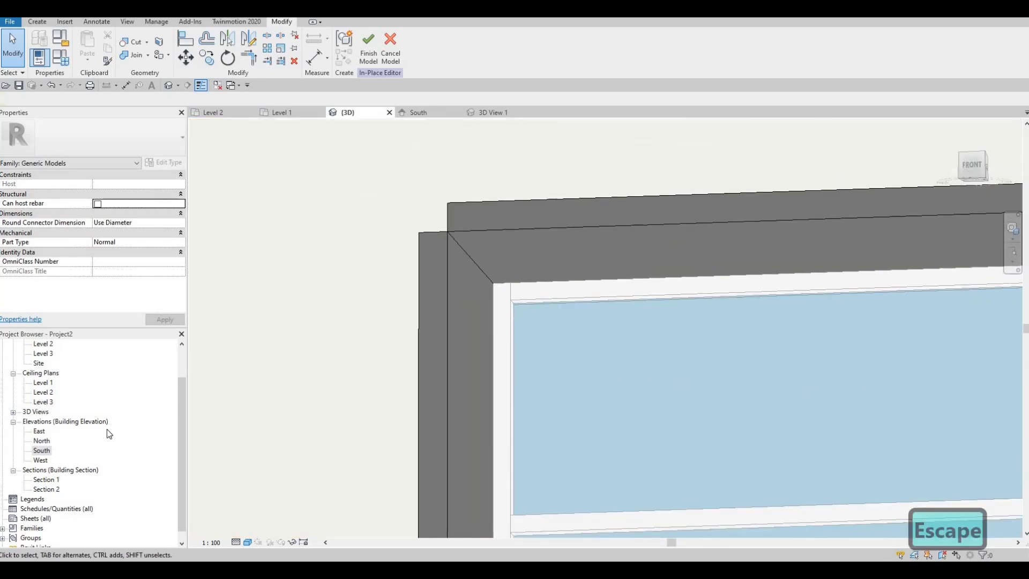
double_click(43, 343)
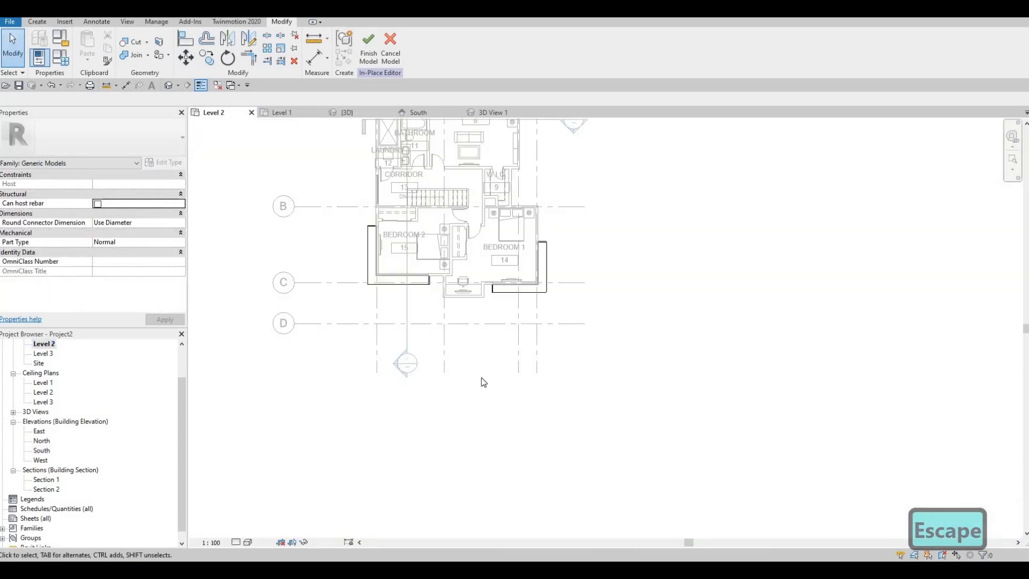
scroll(463, 457, "up", 4)
scroll(468, 457, "up", 5)
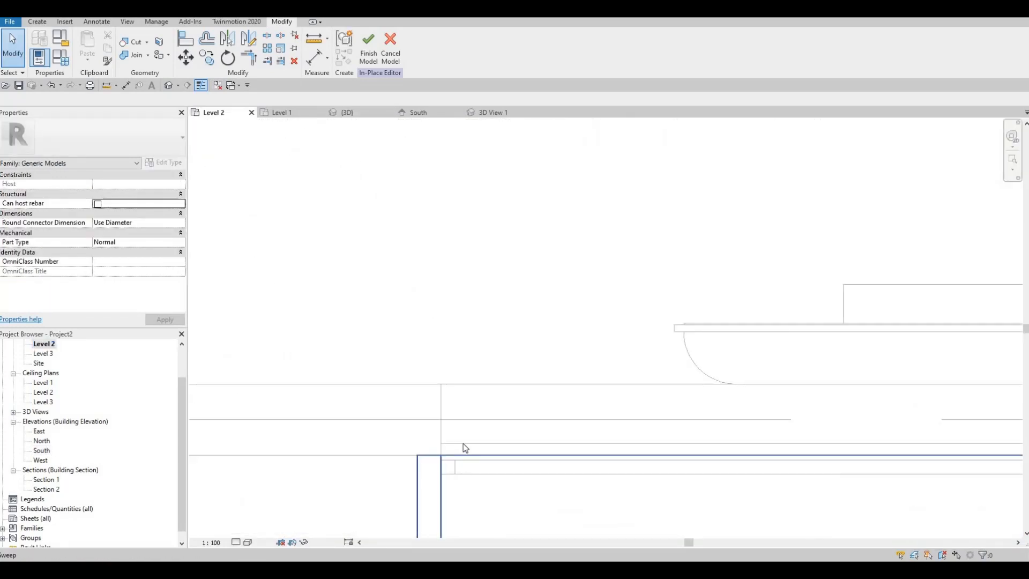
left_click(363, 53)
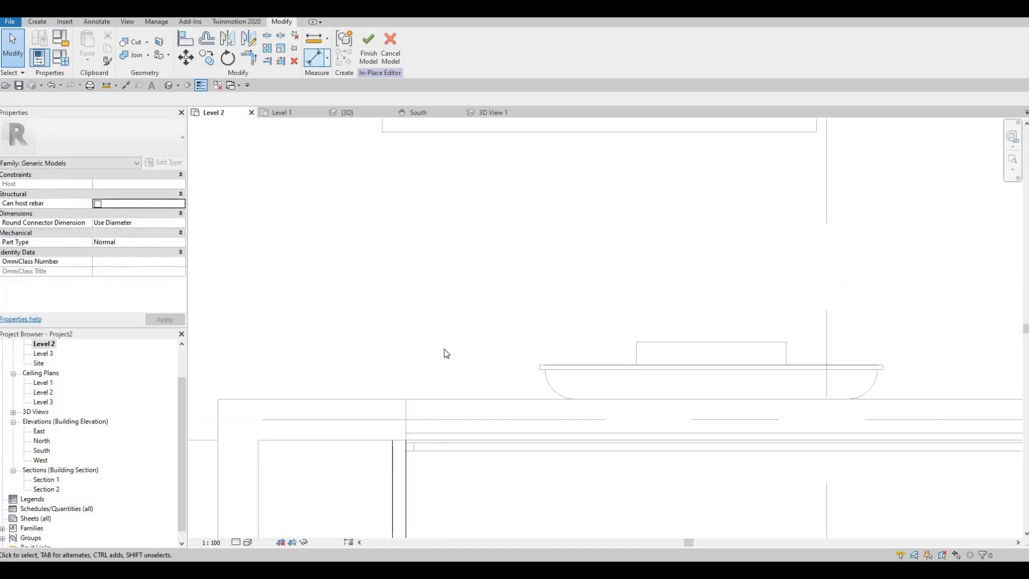
Step: Try to shift the end of Bedroom 1's front curtain wall where it meets the window frame, then deselect it
scroll(410, 450, "up", 1)
left_click(406, 444)
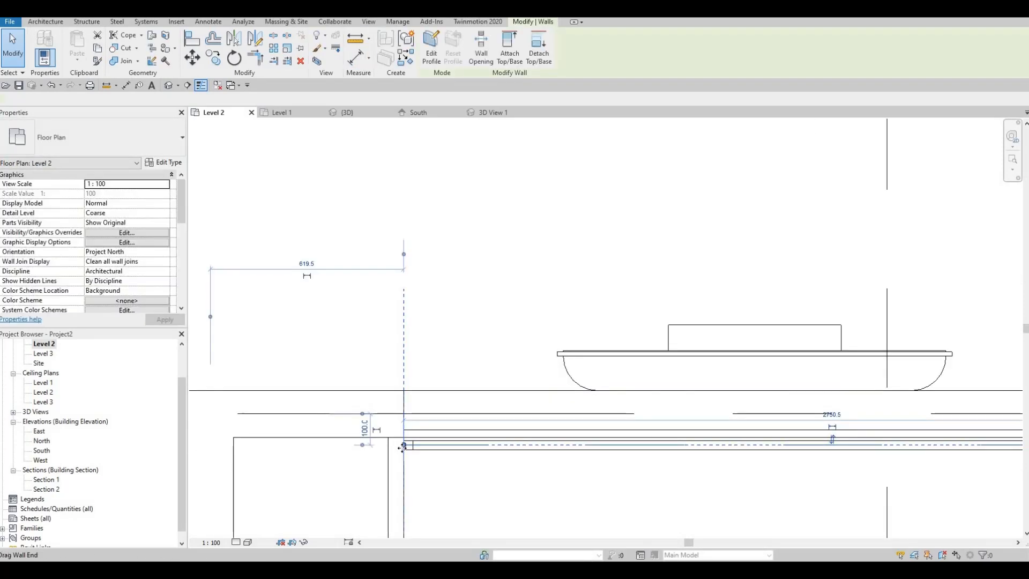
scroll(406, 449, "up", 2)
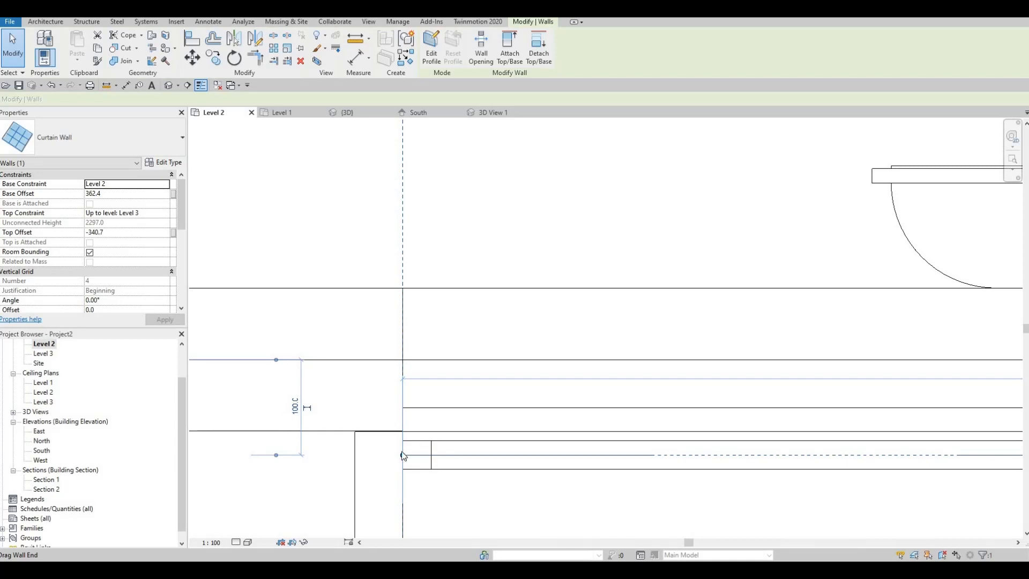
left_click_drag(406, 452, 410, 458)
middle_click_drag(403, 426, 396, 410)
scroll(395, 410, "down", 2)
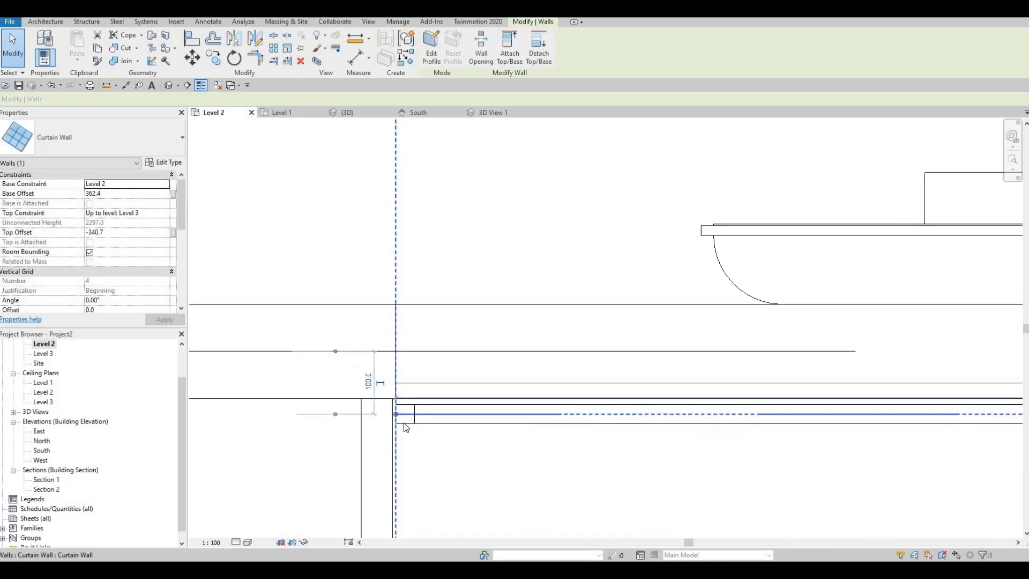
scroll(393, 411, "up", 2)
left_click_drag(396, 416, 392, 418)
key("Escape")
key("Escape")
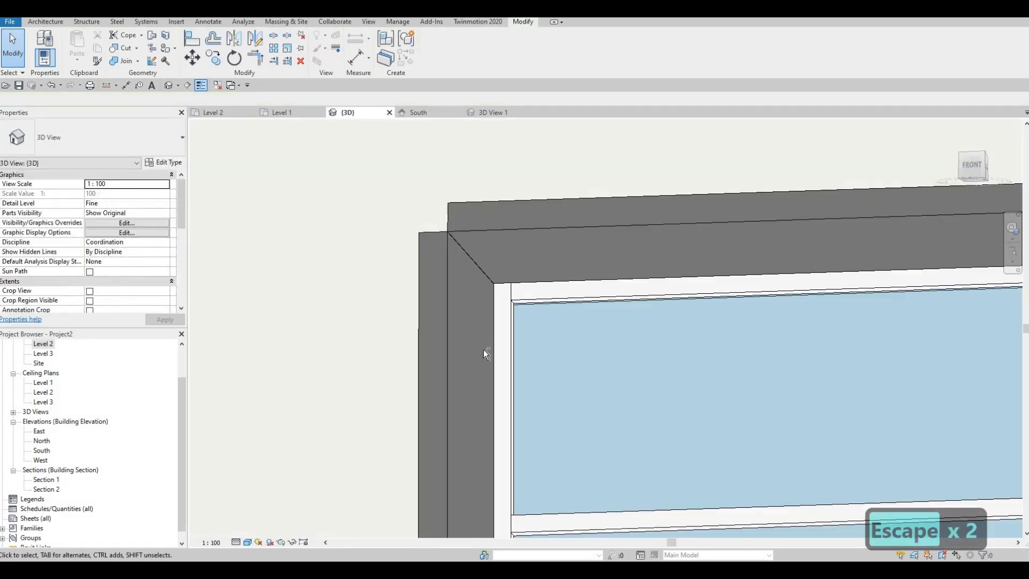
Step: Examine the front corner window frames and the rear upper window in 3D
middle_click_drag(484, 349, 510, 364, "shift")
scroll(492, 374, "up", 5)
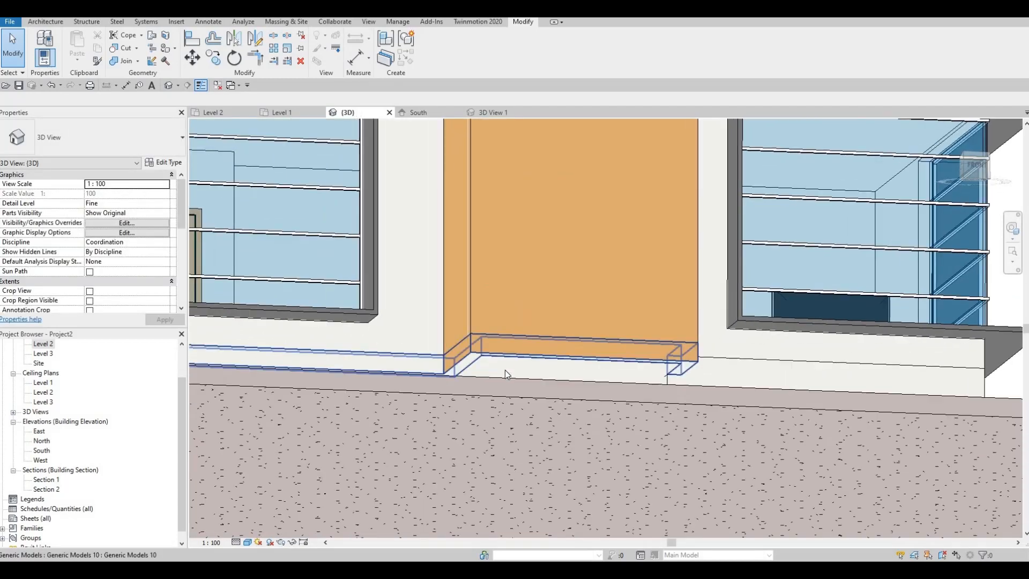
middle_click_drag(459, 415, 419, 371, "shift")
scroll(423, 396, "down", 8)
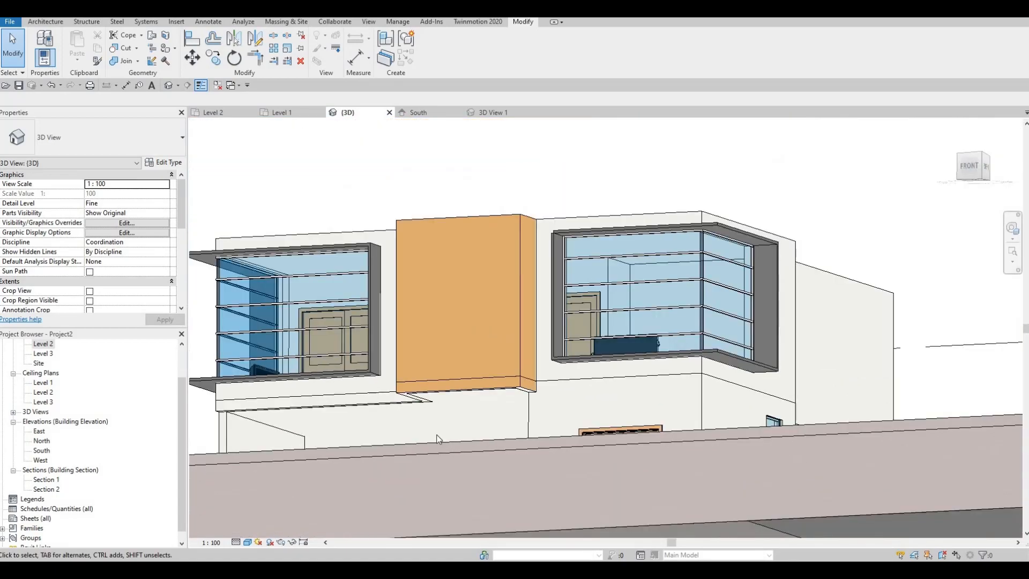
middle_click_drag(423, 410, 525, 346, "shift")
scroll(524, 346, "up", 5)
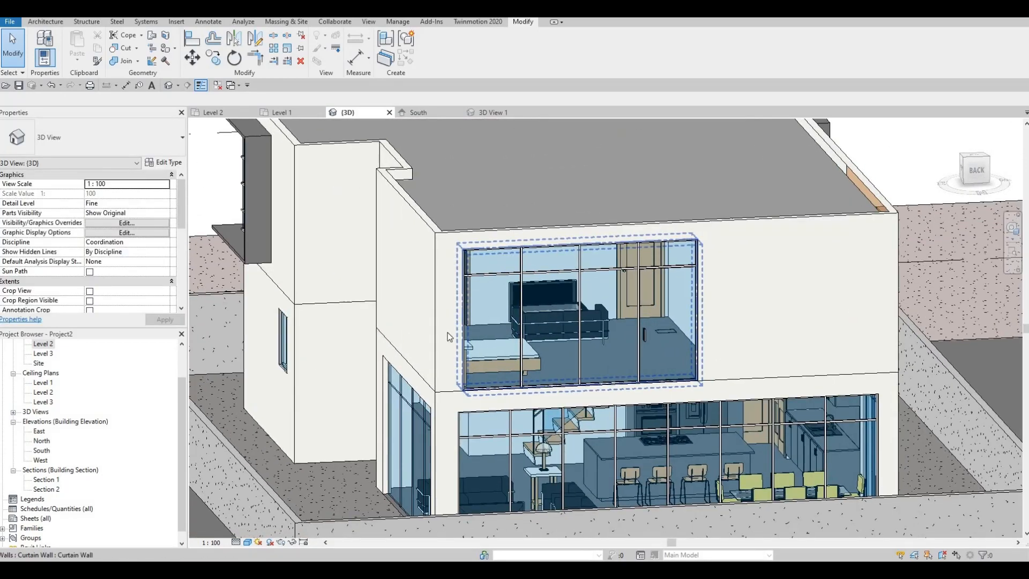
middle_click_drag(492, 354, 469, 347)
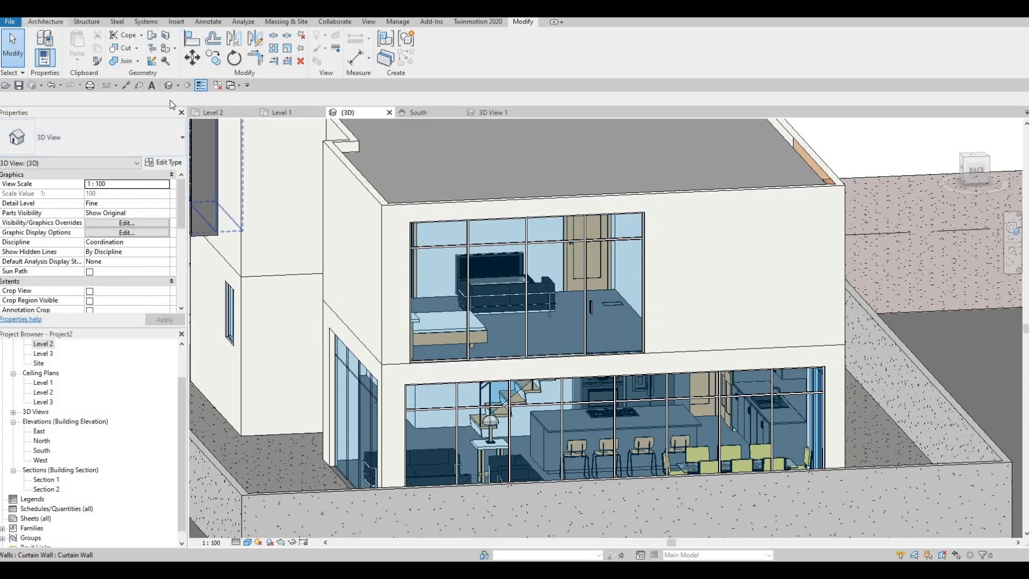
Step: Create a new in-place component in the Generic Models category, keeping the default name
left_click(46, 22)
left_click(124, 58)
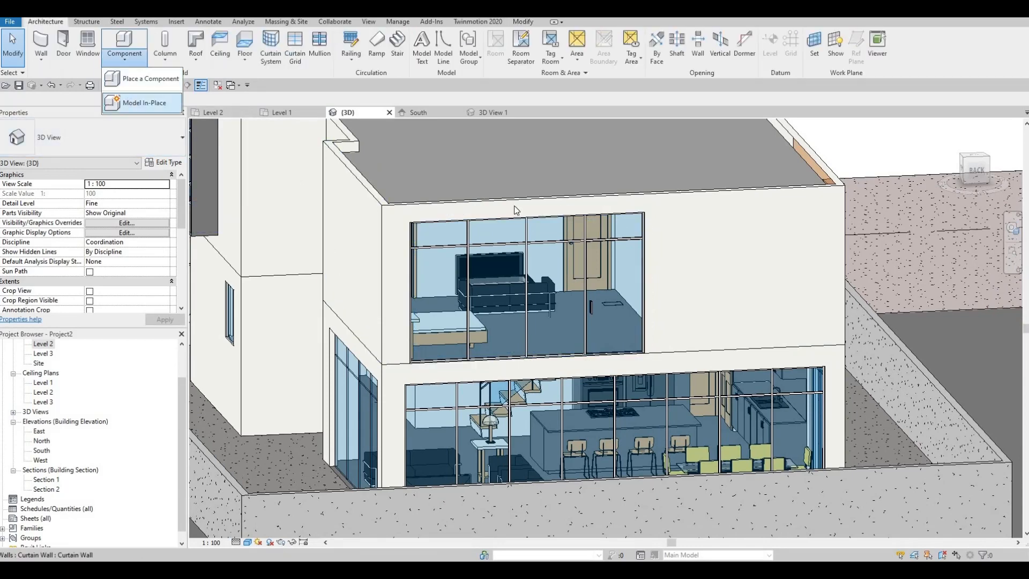
left_click(145, 99)
scroll(513, 277, "down", 2)
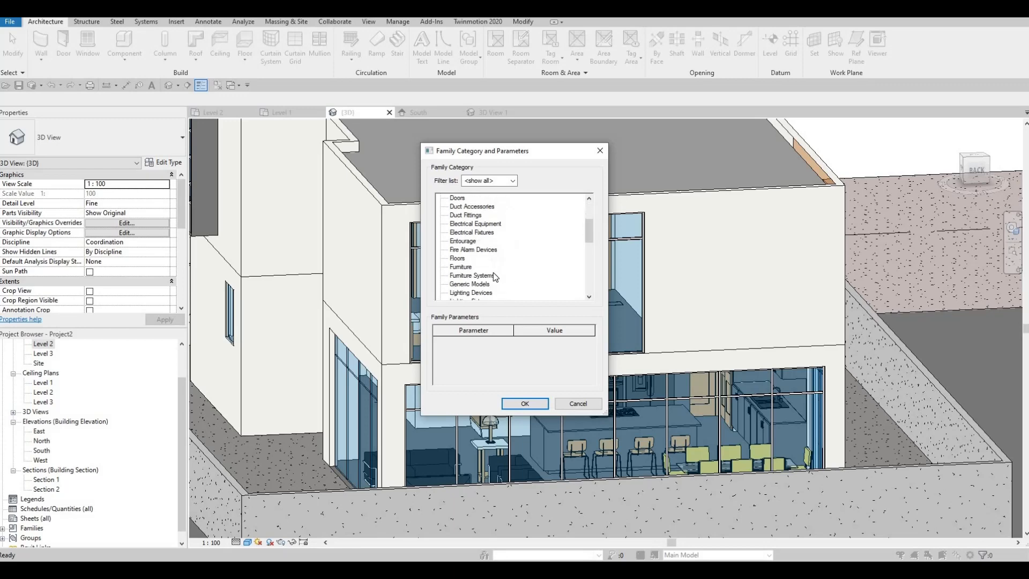
scroll(472, 271, "down", 1)
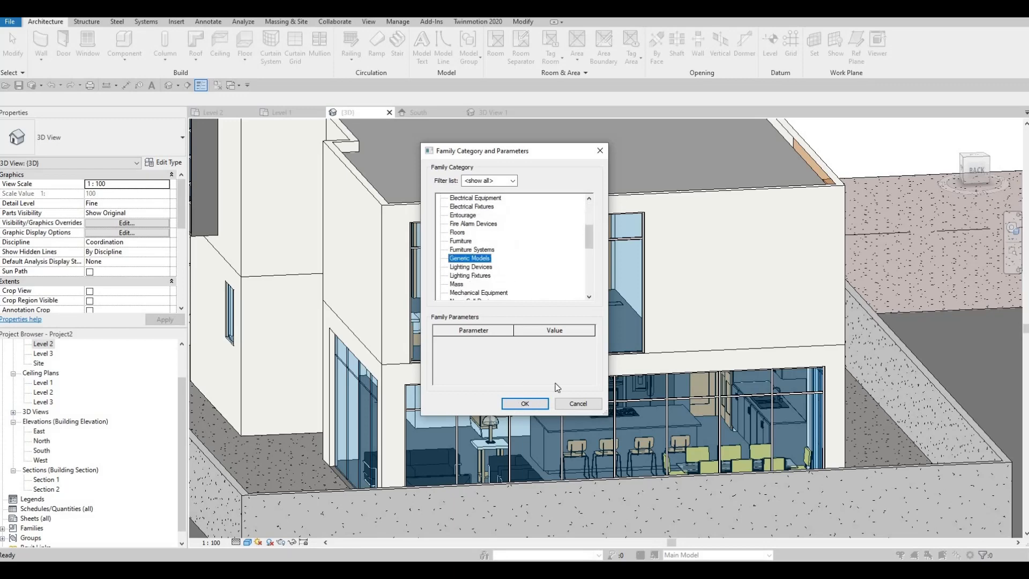
left_click(525, 403)
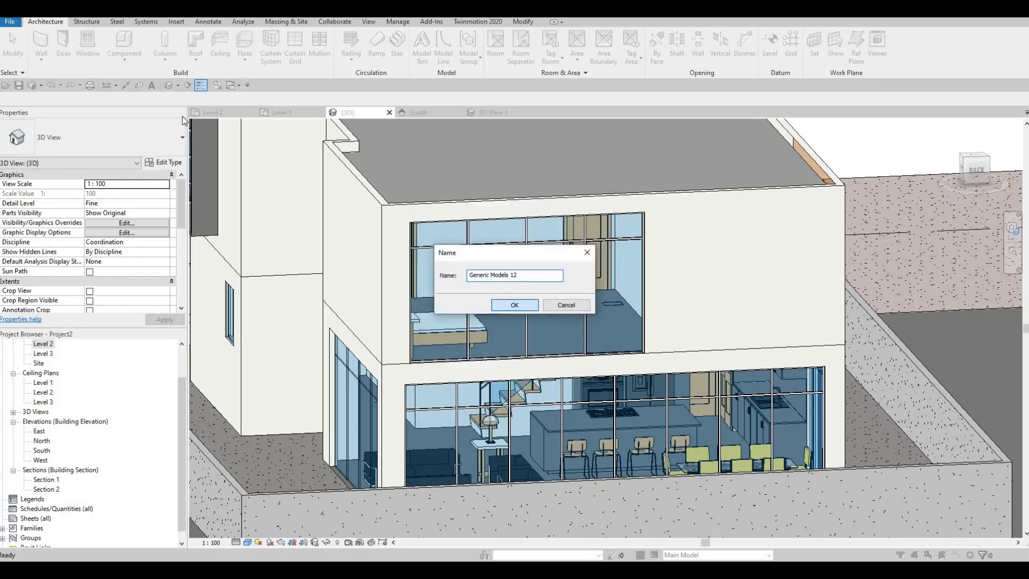
left_click(515, 305)
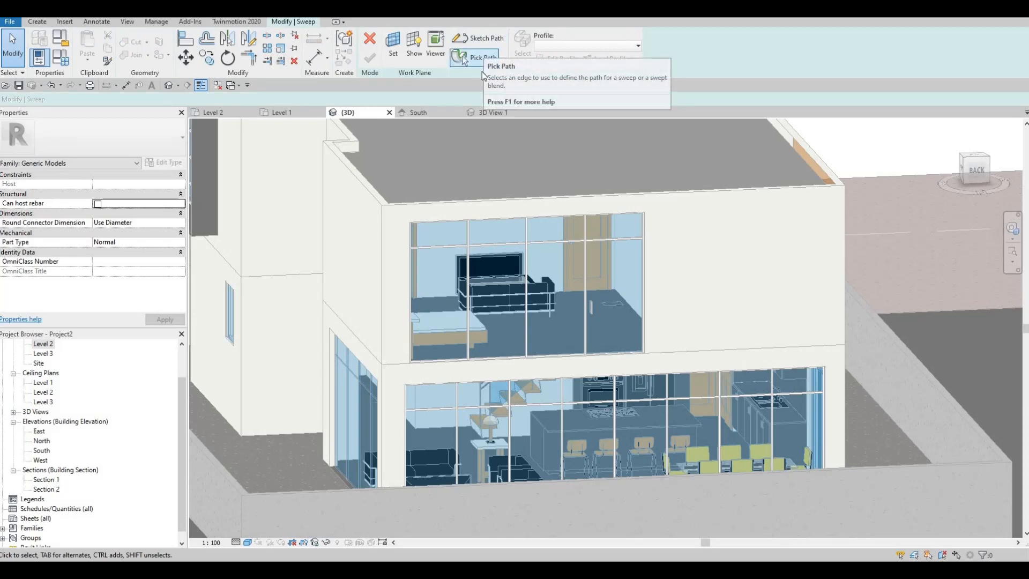
Step: Start a picked sweep path with the top edge of the rear upper window opening
left_click(478, 59)
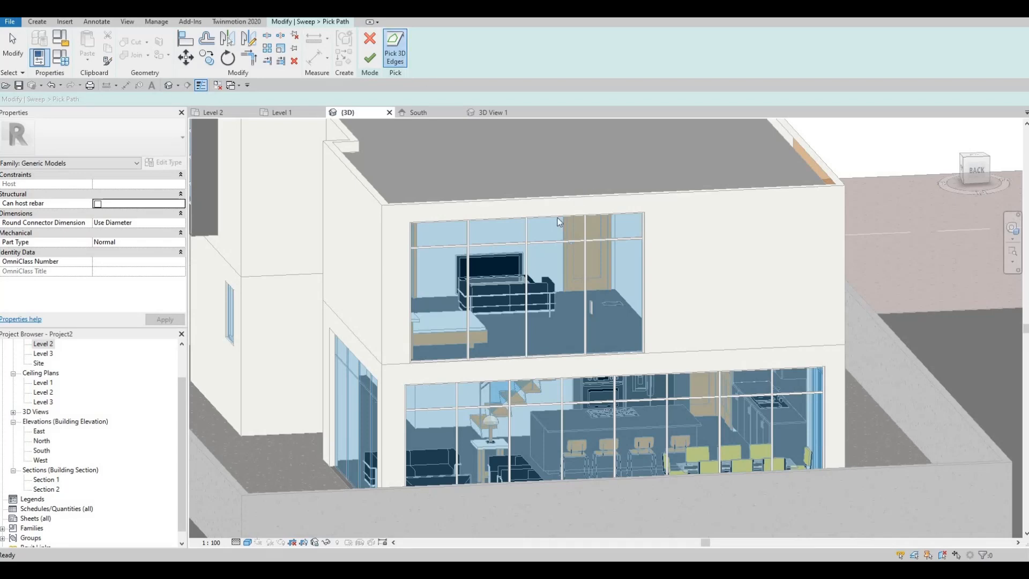
scroll(563, 225, "up", 5)
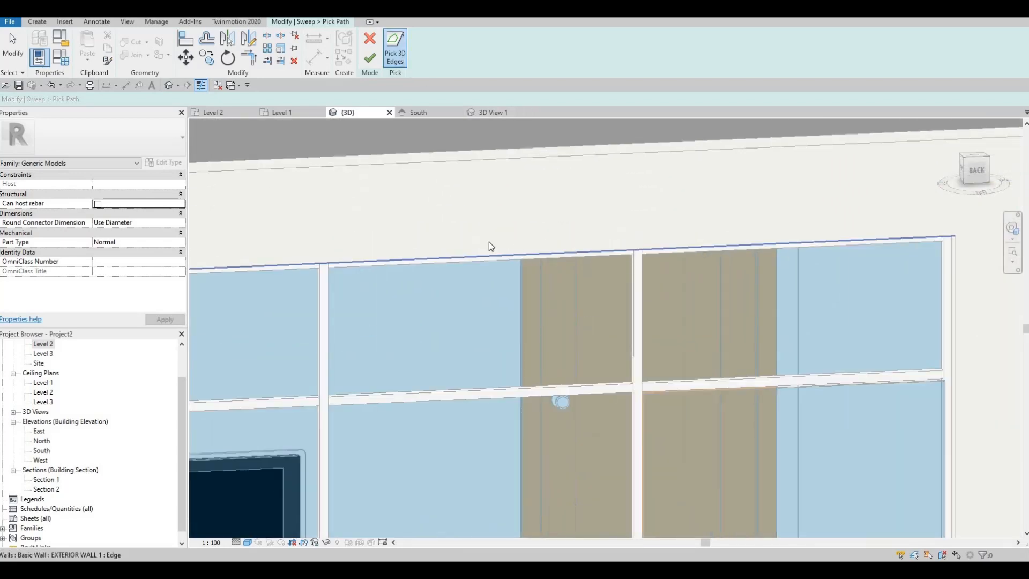
middle_click_drag(510, 262, 509, 327, "shift")
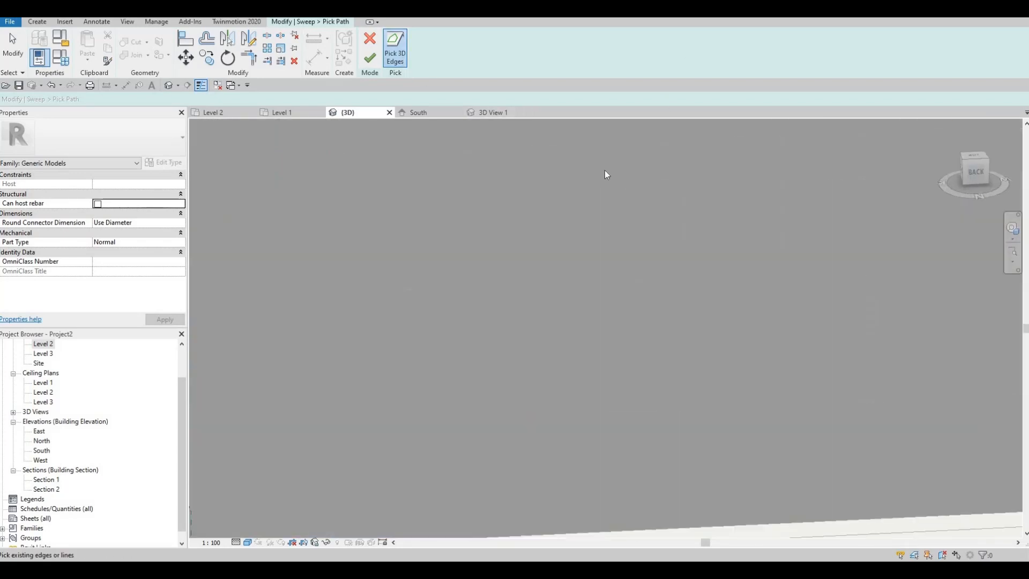
middle_click_drag(606, 172, 611, 150, "shift")
scroll(601, 164, "down", 2)
middle_click_drag(336, 186, 595, 55)
scroll(362, 265, "up", 2)
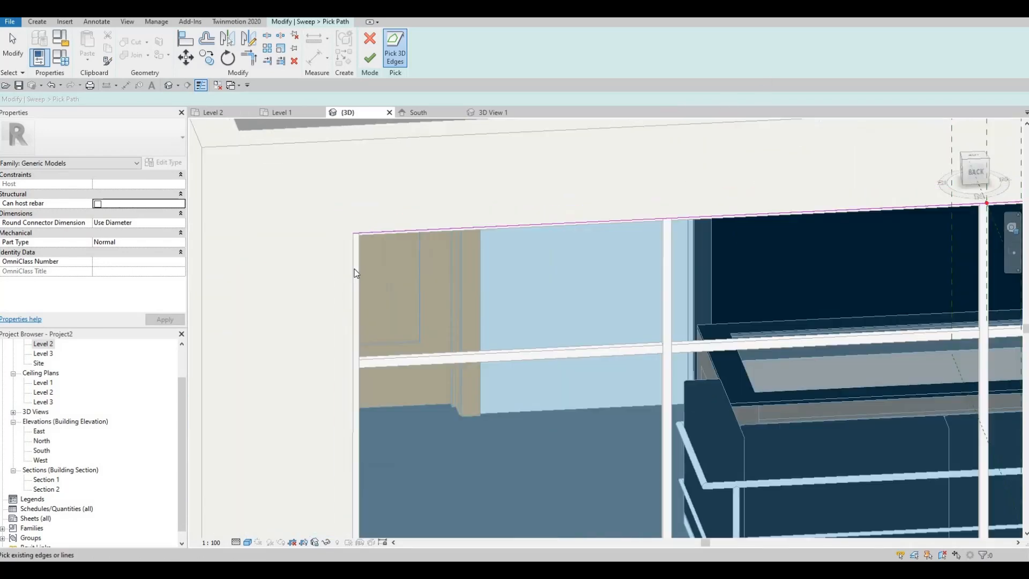
Step: Add the rear window opening's left vertical edge and the wall edge along its bottom to the sweep path
left_click(355, 285)
scroll(416, 263, "down", 2)
middle_click_drag(445, 478, 414, 272)
left_click(429, 453)
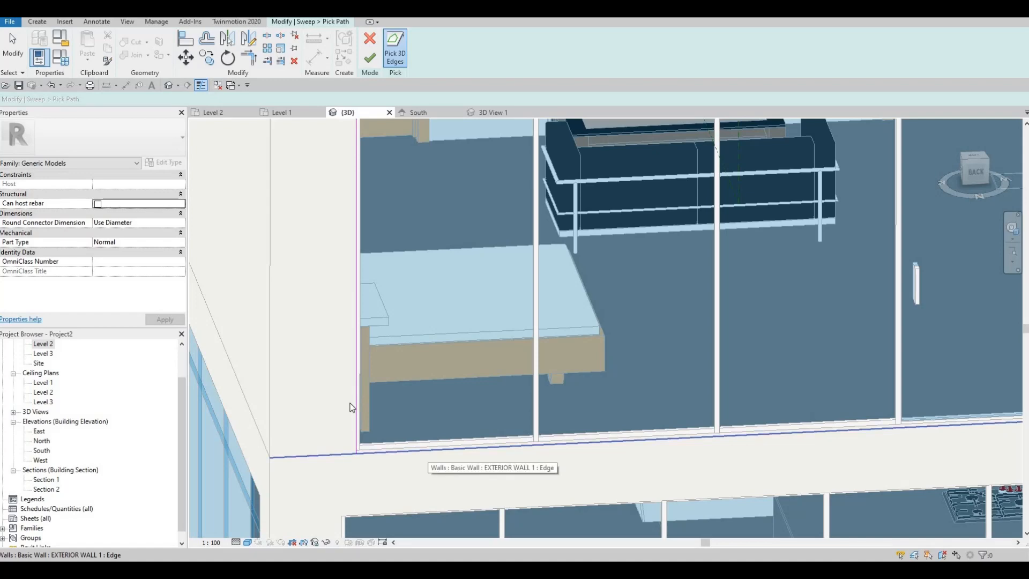
Step: Trim the path's bottom line to the window's left vertical line at their corner and finish the path
middle_click_drag(706, 490, 552, 441)
scroll(552, 440, "down", 4)
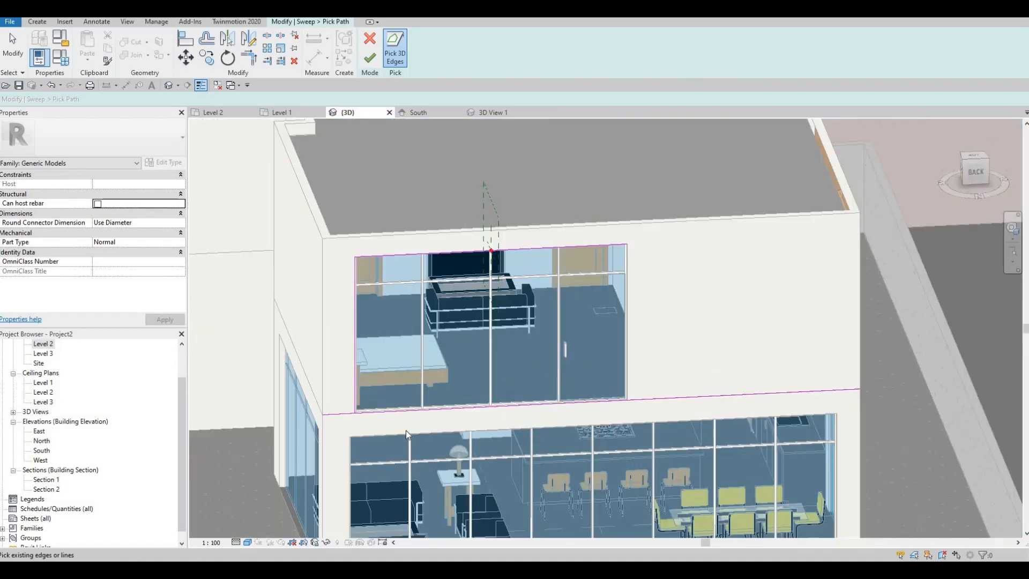
scroll(394, 434, "up", 2)
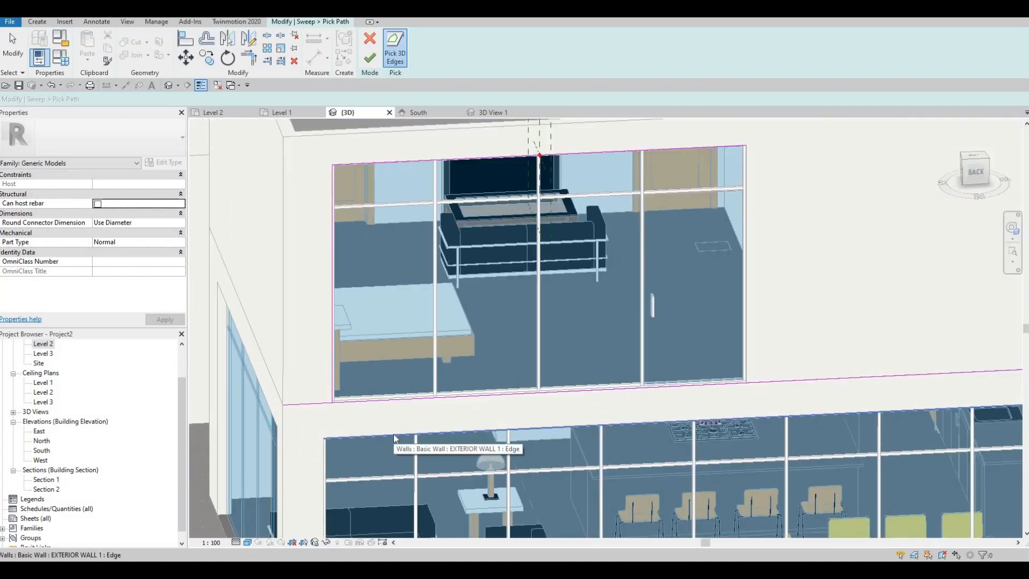
key("t")
key("r")
left_click(364, 402)
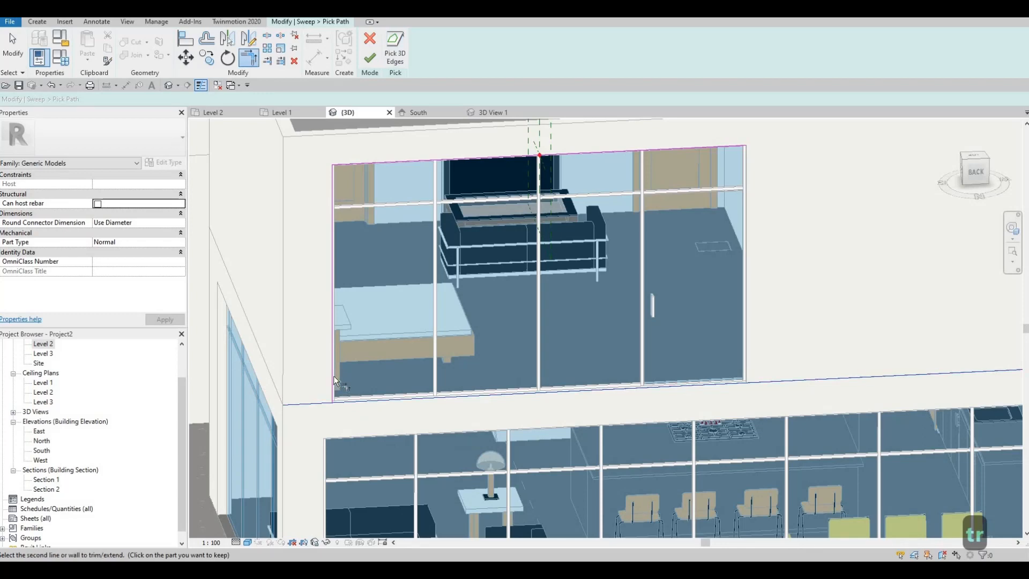
left_click(334, 381)
scroll(487, 434, "down", 4)
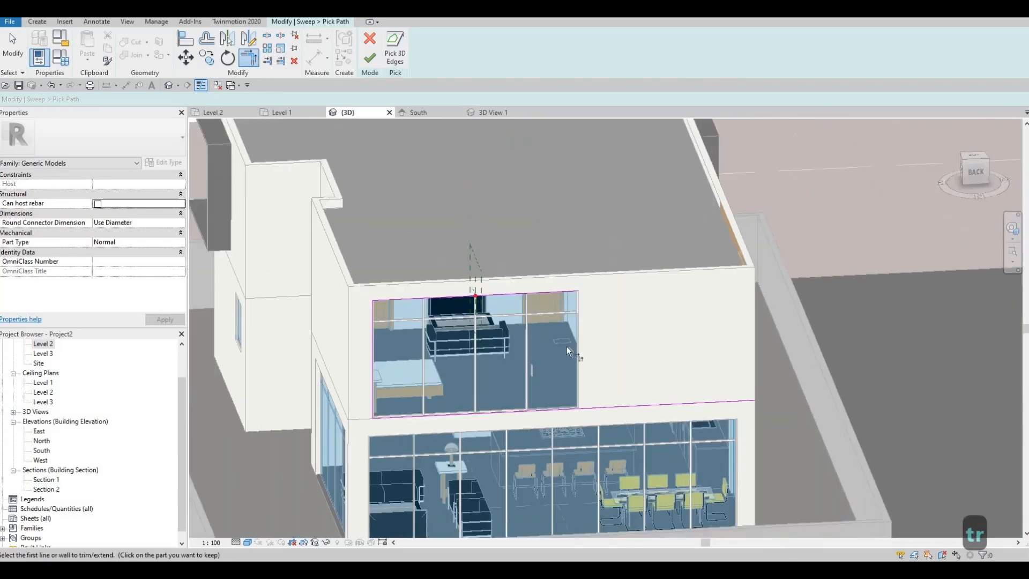
scroll(502, 323, "up", 3)
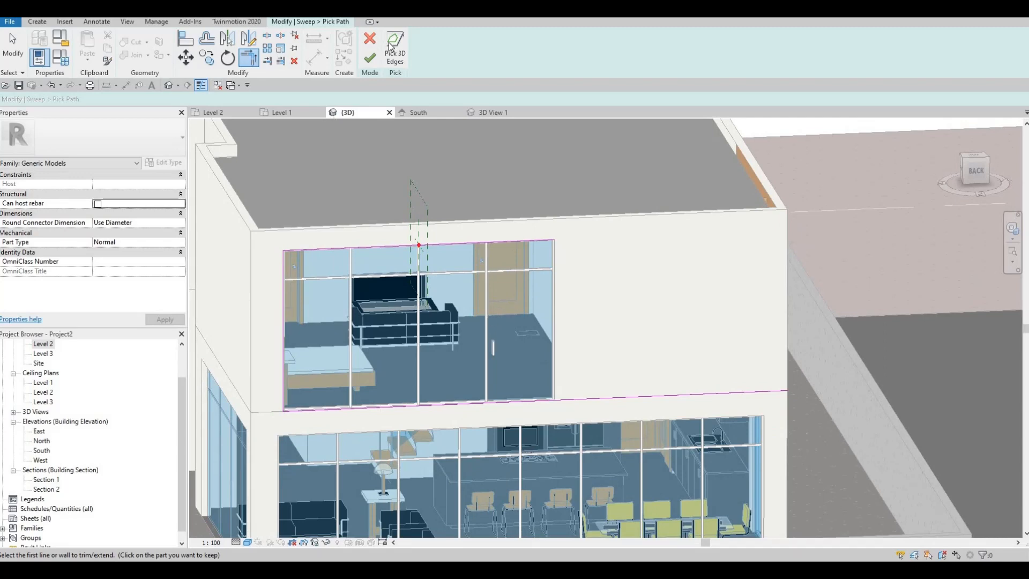
left_click(371, 63)
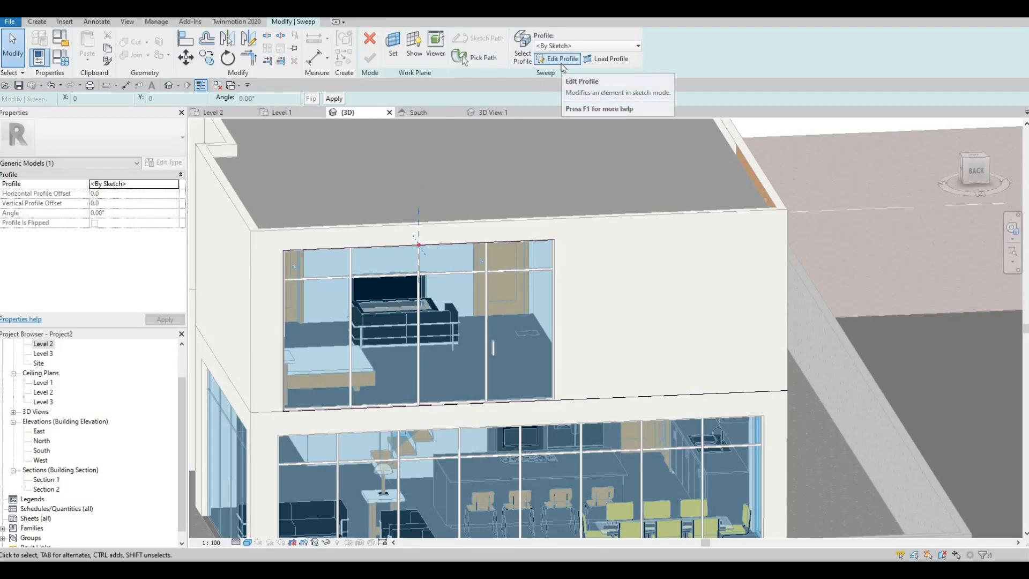
Step: Sketch a rectangular sweep profile about 960 by 180 mm from the path's reference point above the rear window
left_click(561, 60)
middle_click_drag(574, 249, 387, 137, "shift")
scroll(411, 201, "up", 4)
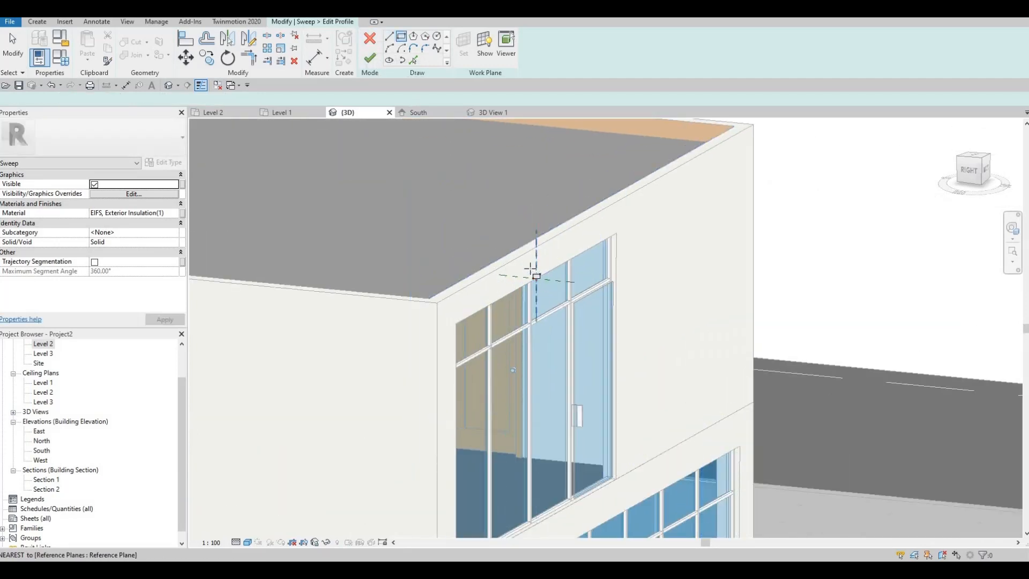
scroll(538, 271, "up", 2)
left_click(537, 270)
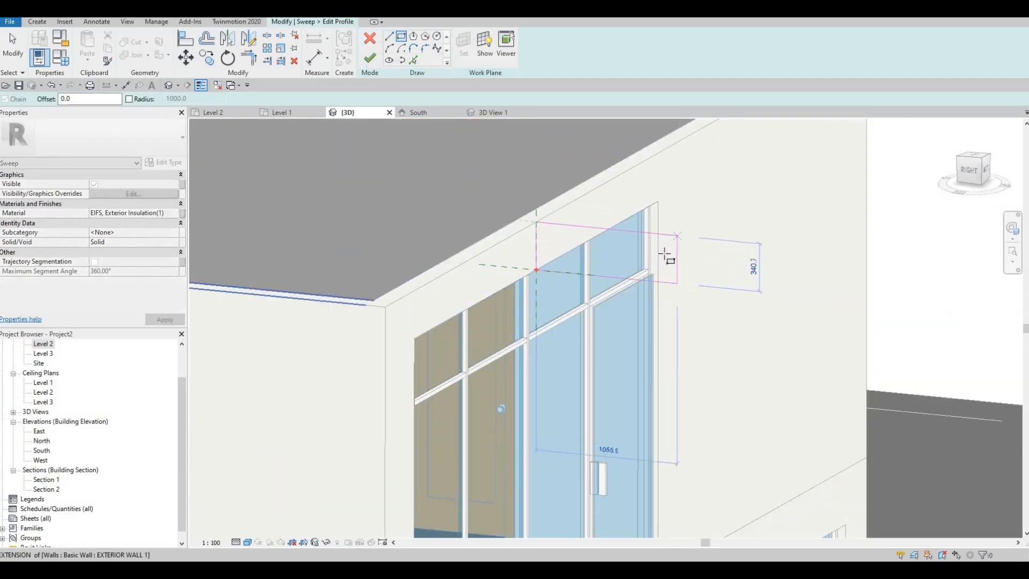
left_click(651, 269)
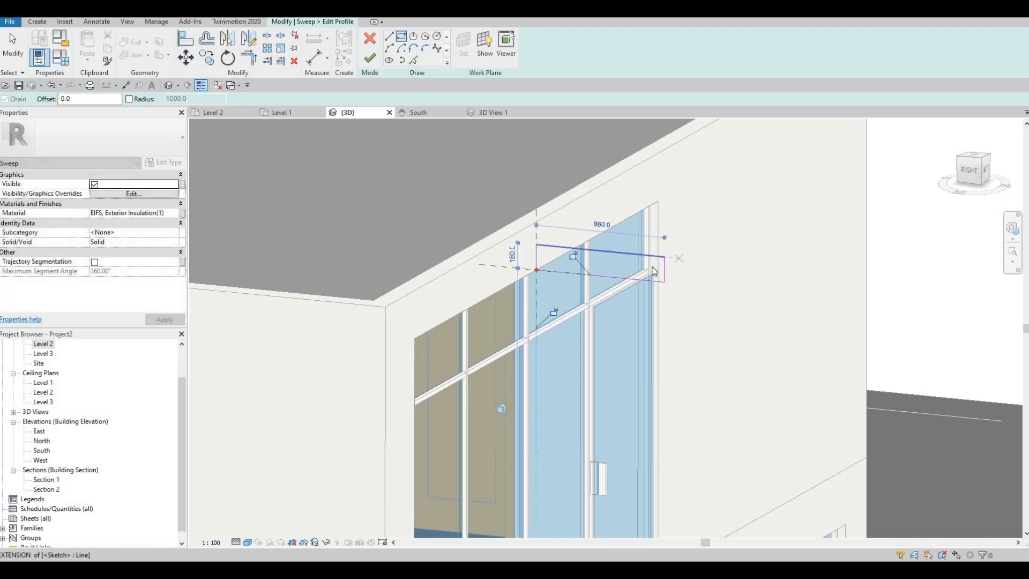
key("Escape")
key("Escape")
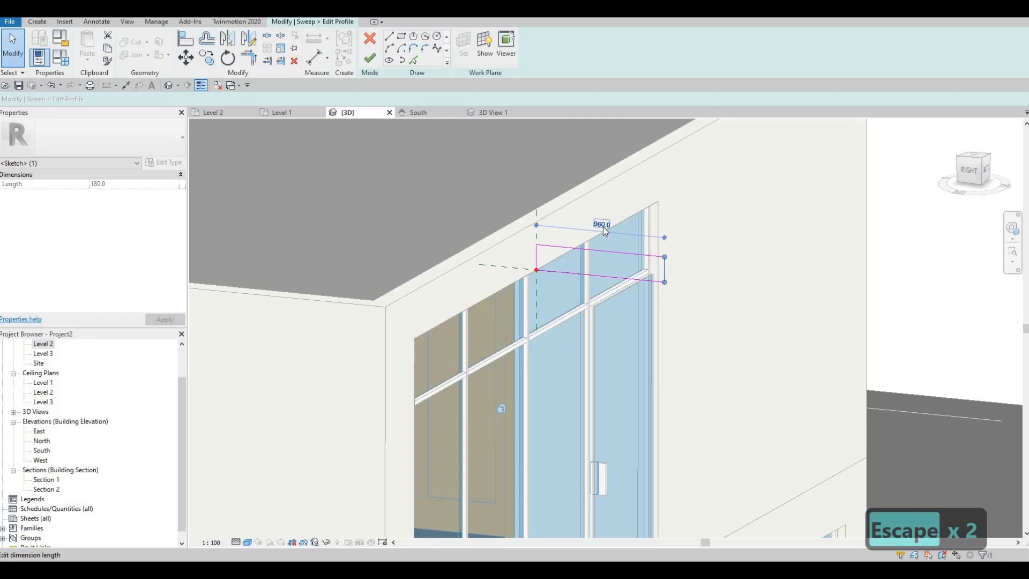
Step: Set the rectangular sweep profile's depth to 1200 mm and its thickness to 150 mm
type("1200")
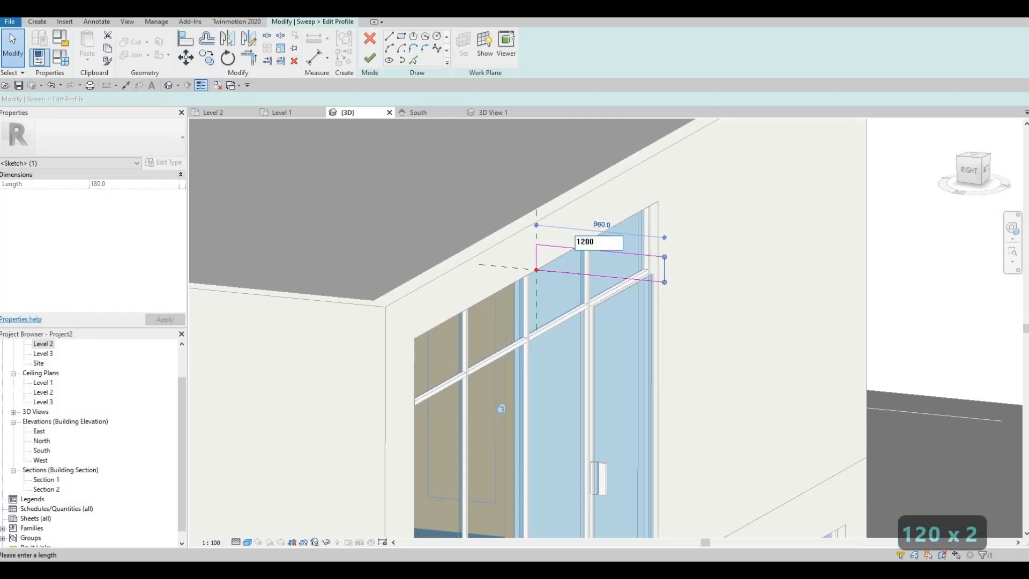
key("Return")
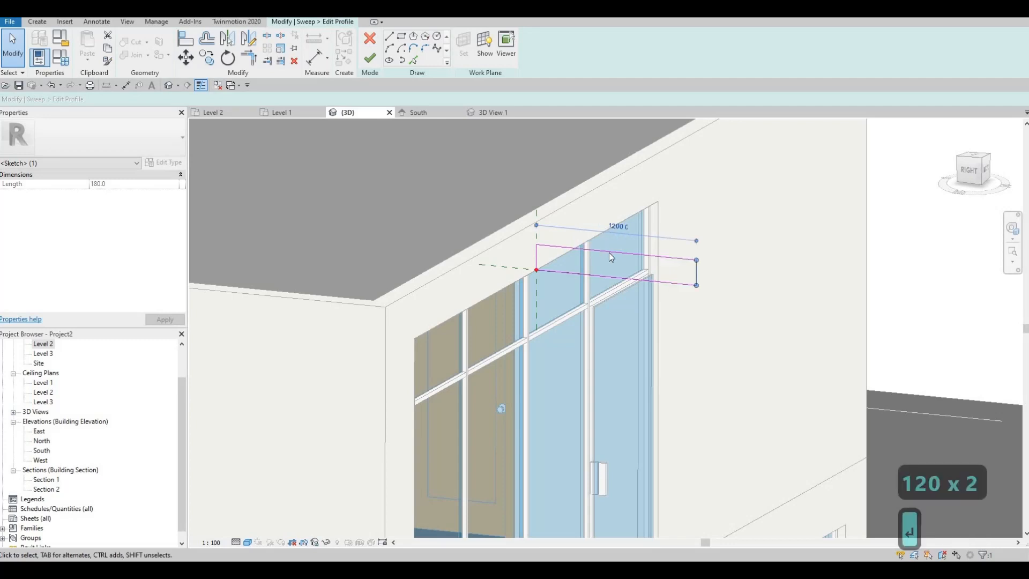
left_click(512, 253)
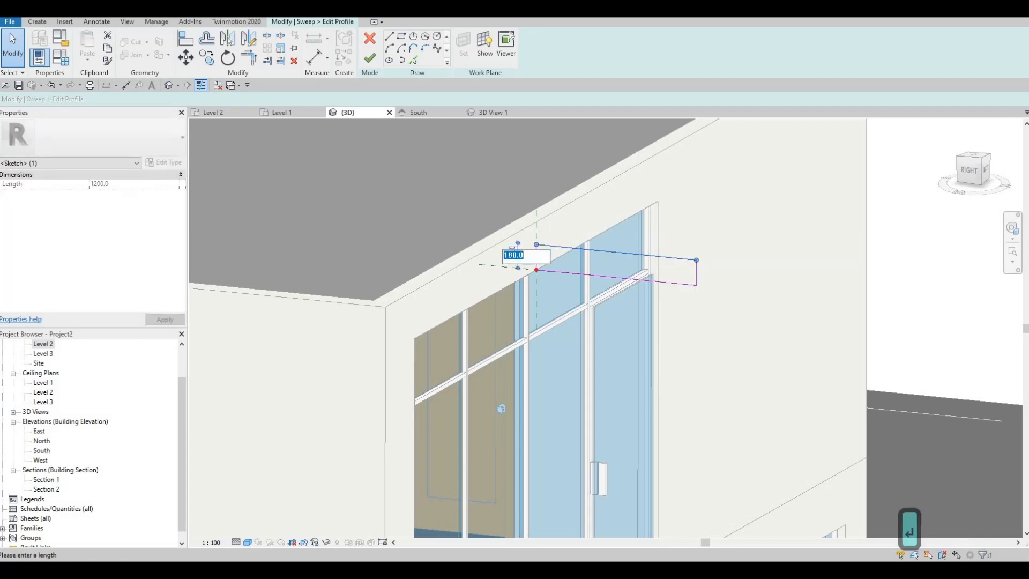
type("150")
key("Return")
key("Escape")
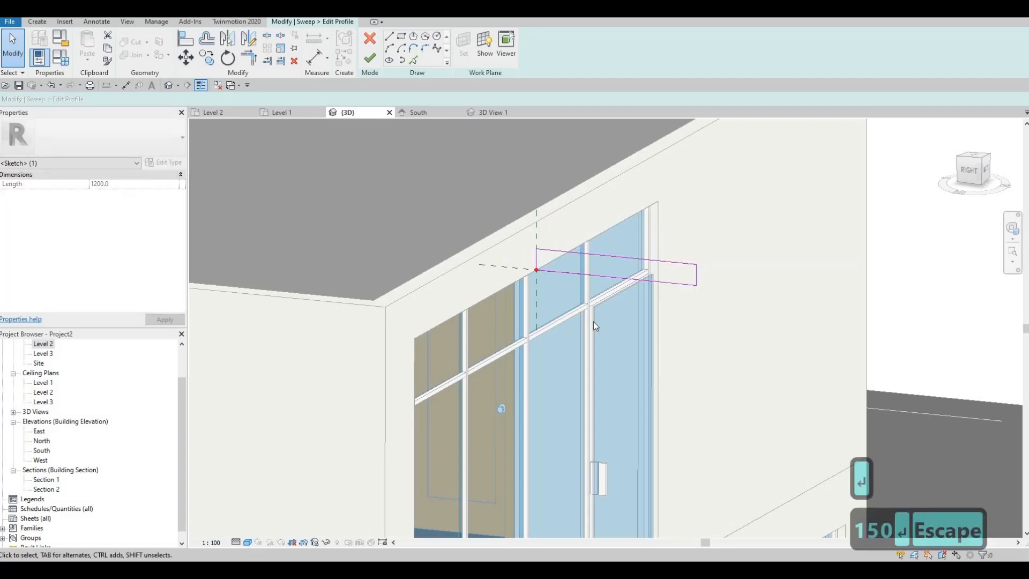
Step: Finish the profile and the sweep around the rear upper window, and complete the in-place generic model
scroll(594, 322, "down", 4)
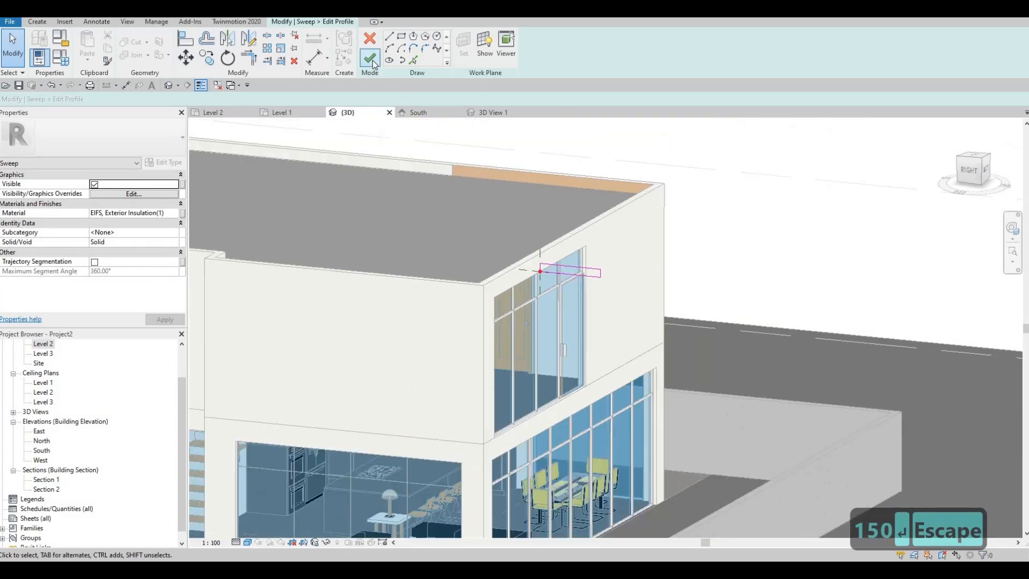
left_click(369, 57)
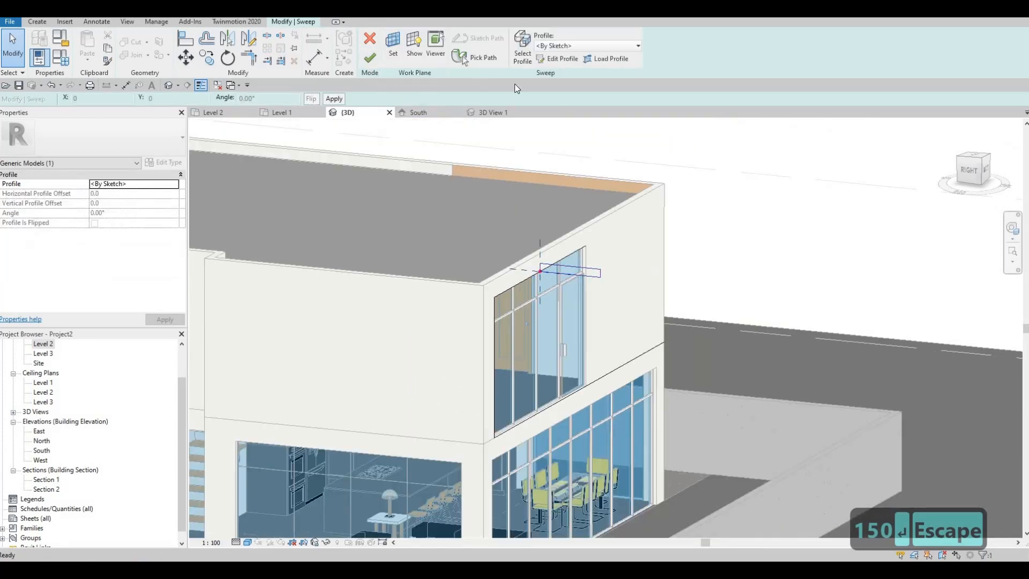
left_click(369, 58)
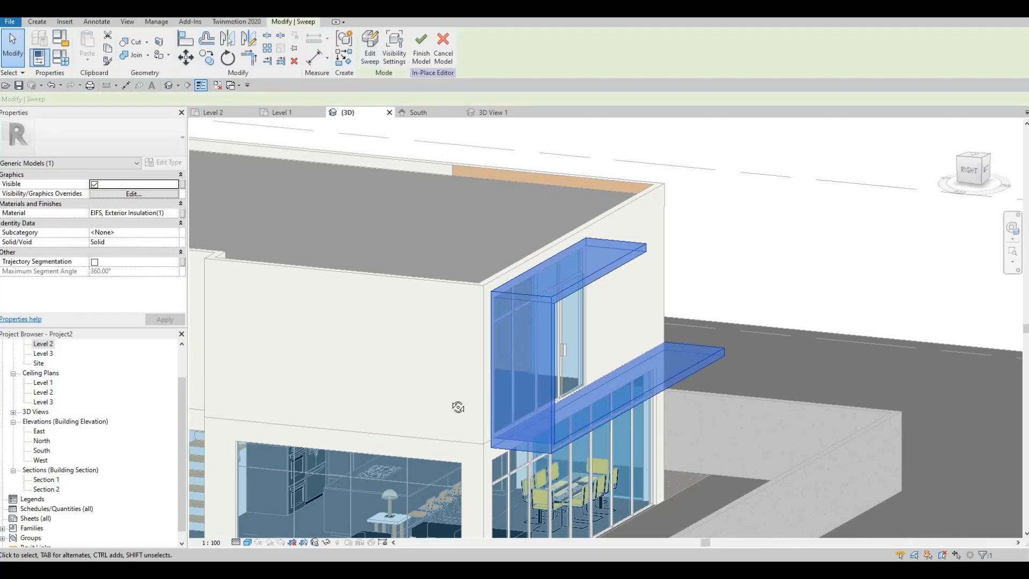
middle_click_drag(458, 408, 552, 421, "shift")
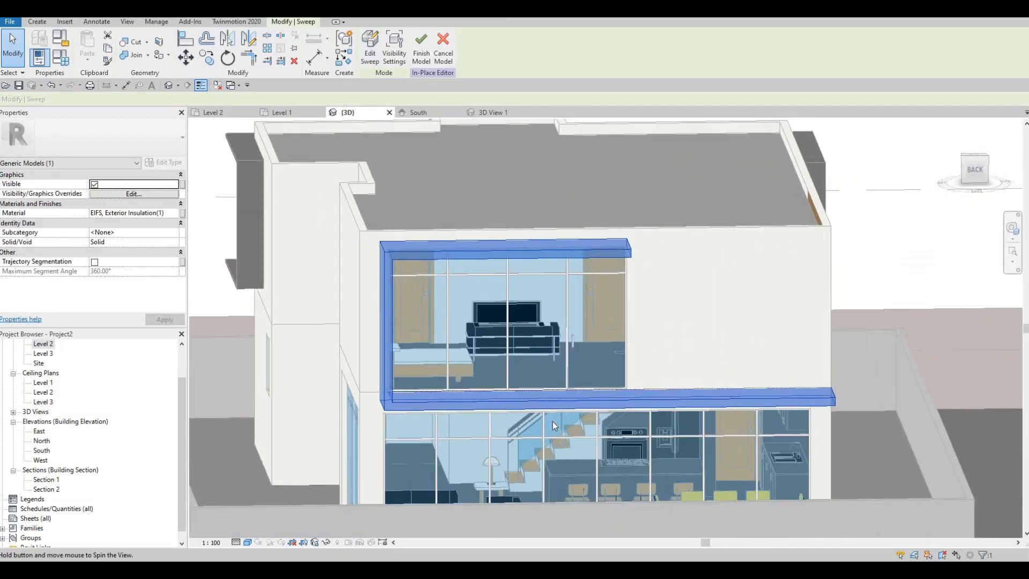
left_click(421, 52)
Step: Examine the new rear window frame and the neighbouring facades from several sides of the house
middle_click_drag(455, 375, 465, 372, "shift")
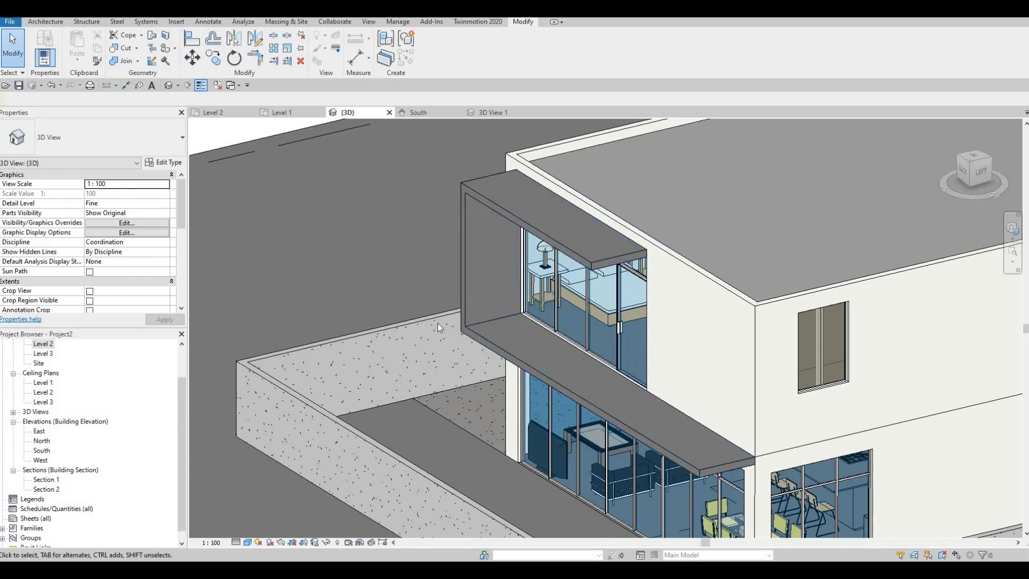
middle_click_drag(574, 390, 388, 326)
middle_click_drag(453, 312, 454, 312, "shift")
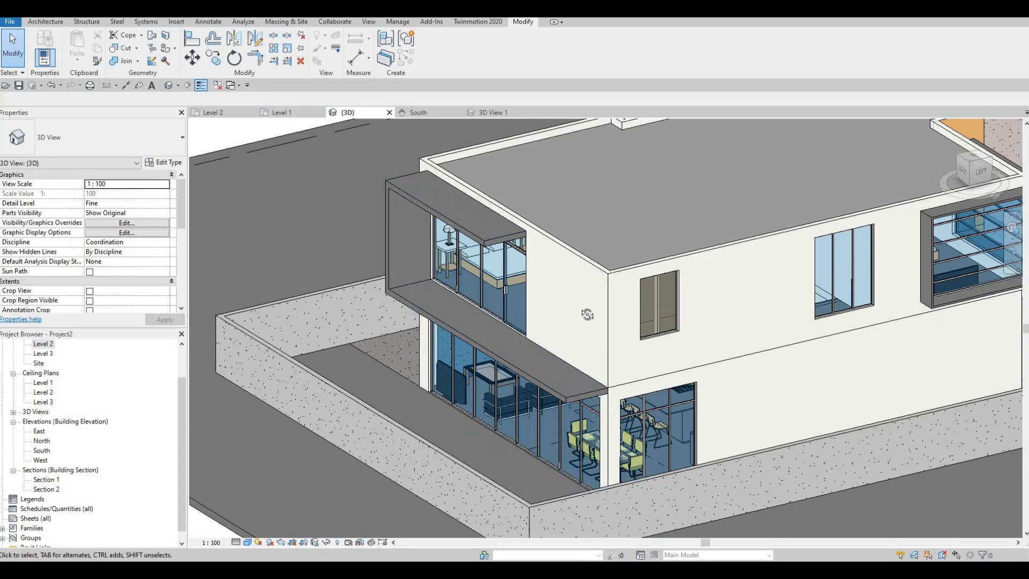
middle_click_drag(587, 315, 451, 383, "shift")
left_click(457, 354)
key("Escape")
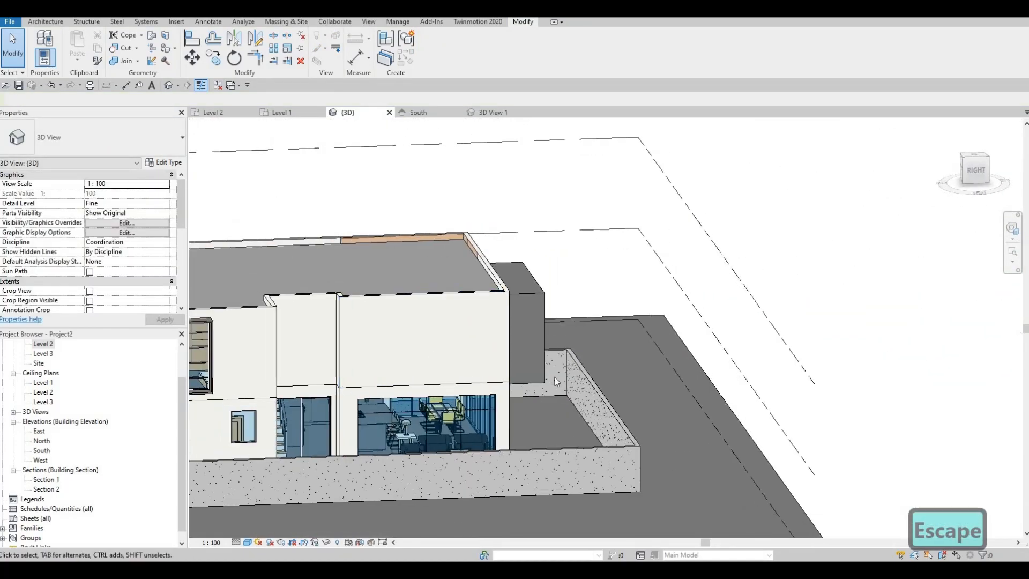
middle_click_drag(556, 382, 700, 380)
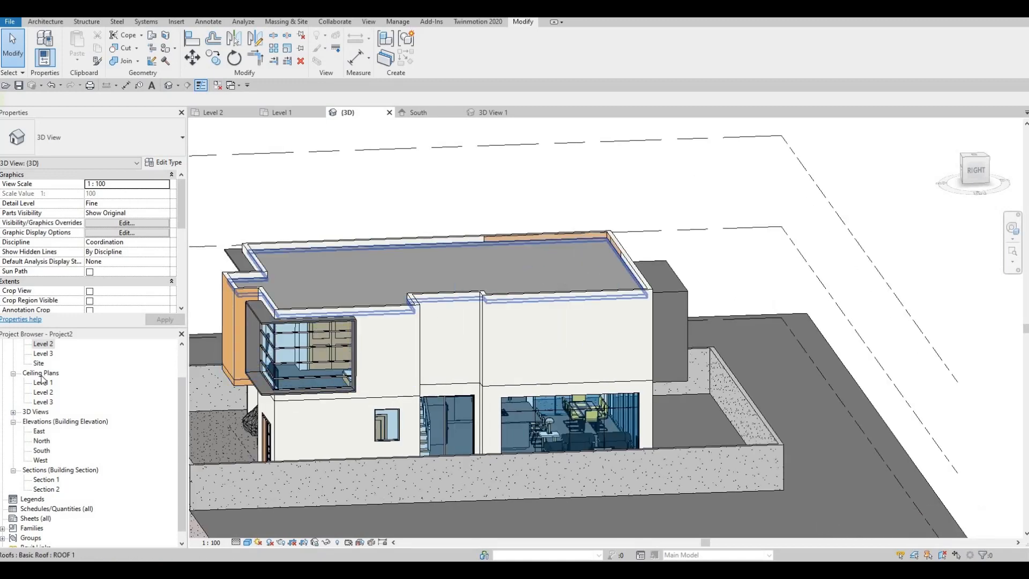
scroll(46, 375, "up", 1)
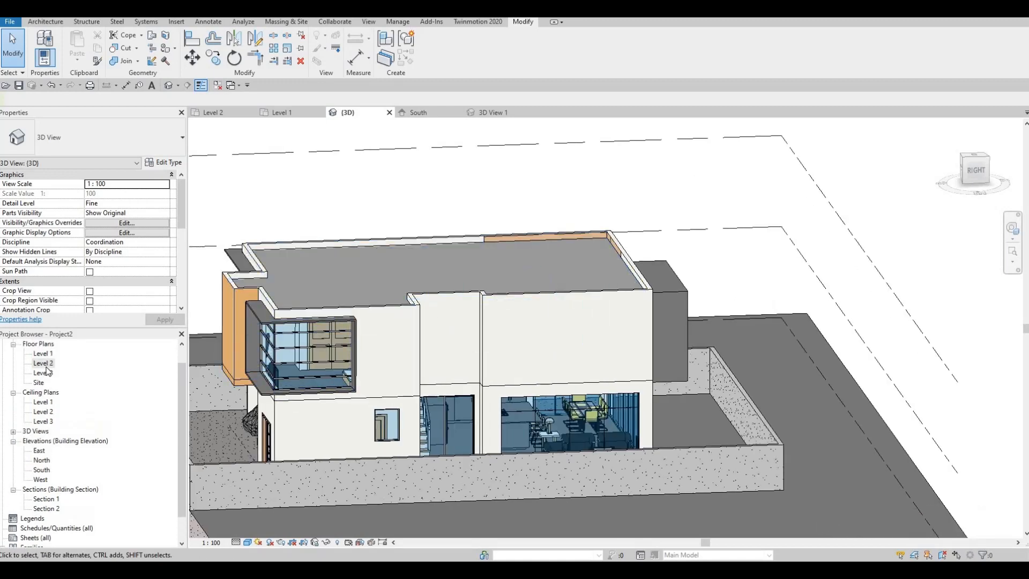
Step: Open the Level 2 floor plan without saving the project and bring the whole house plan into view
left_click(164, 362)
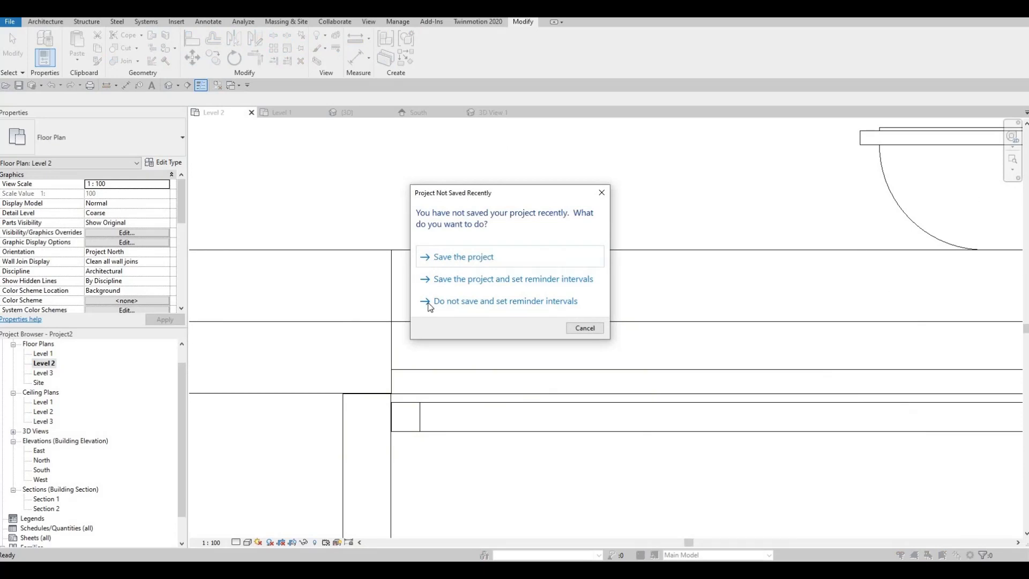
left_click(429, 302)
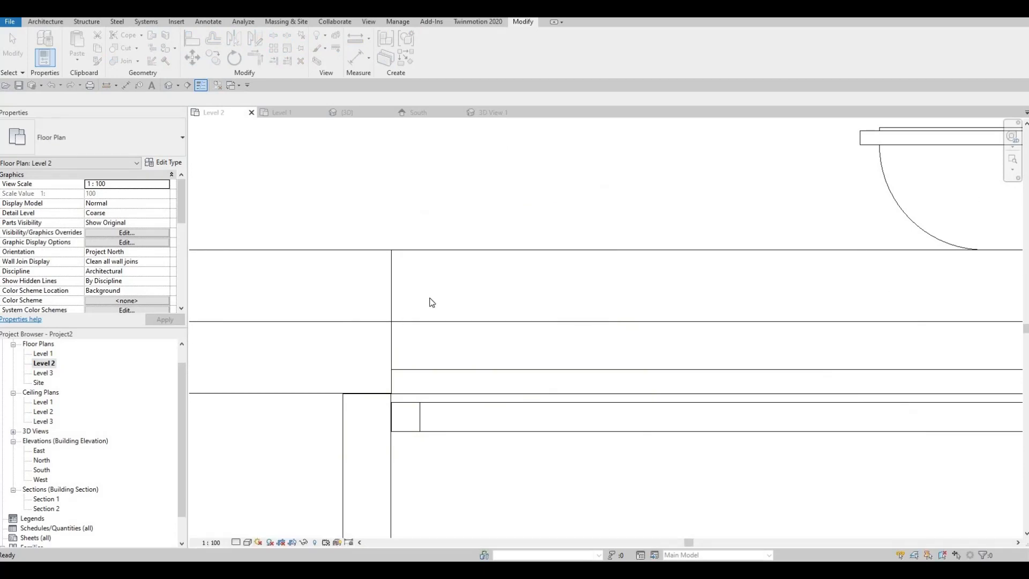
scroll(431, 301, "down", 6)
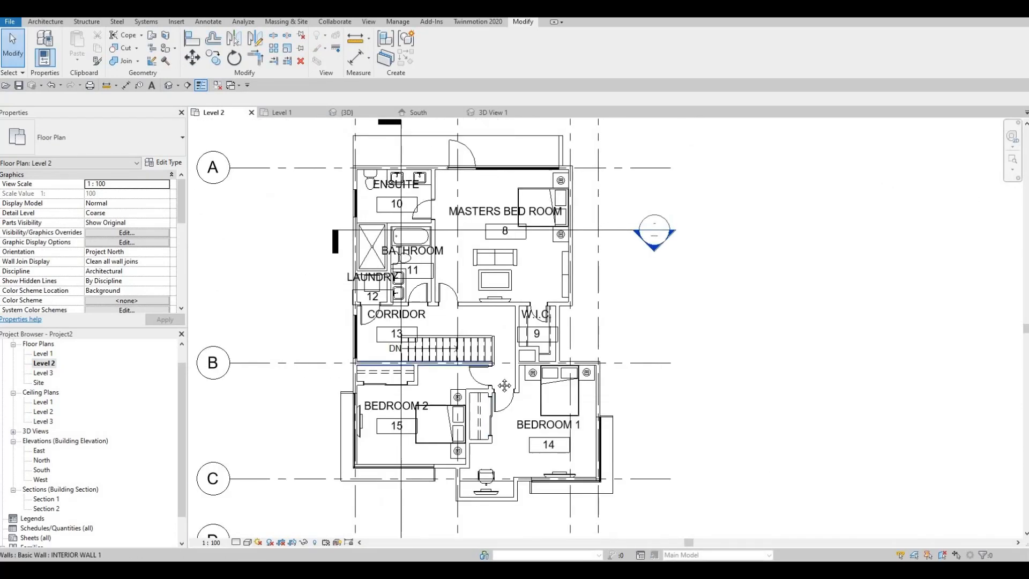
scroll(504, 385, "down", 3)
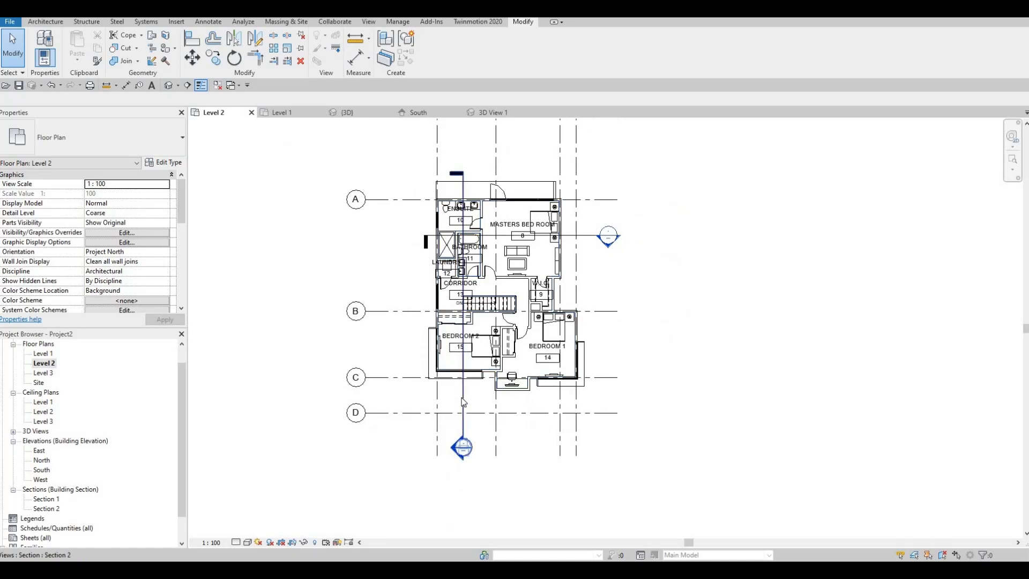
Step: Open the Section 2 view from its section marker below grid D on the Level 2 plan
key("Escape")
left_click(450, 449)
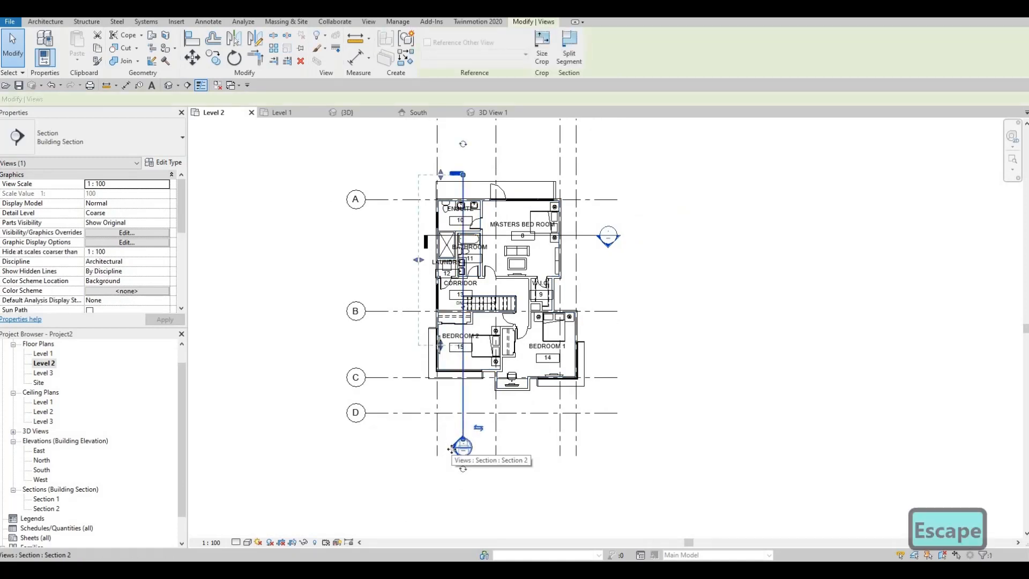
key("Escape")
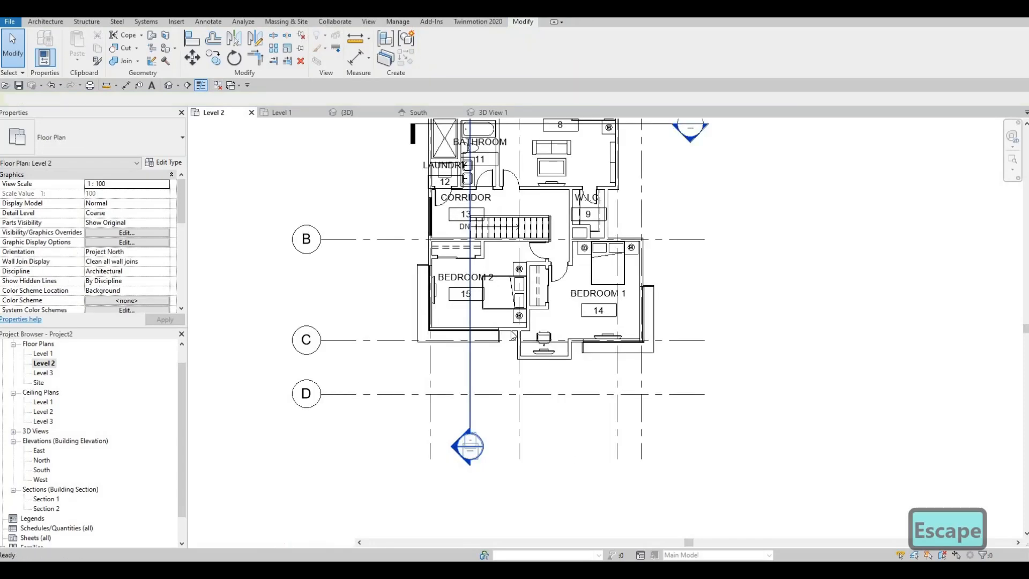
double_click(456, 450)
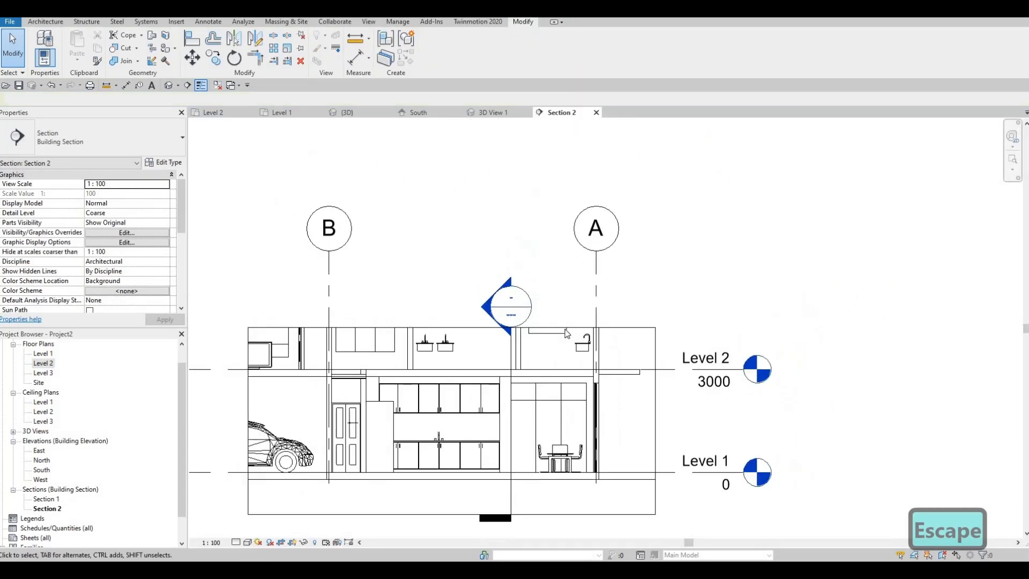
Step: Extend the Section 2 crop region upward past Level 3 to include the upper floor and roof
left_click(564, 328)
middle_click_drag(458, 368, 445, 410)
left_click_drag(439, 369, 453, 262)
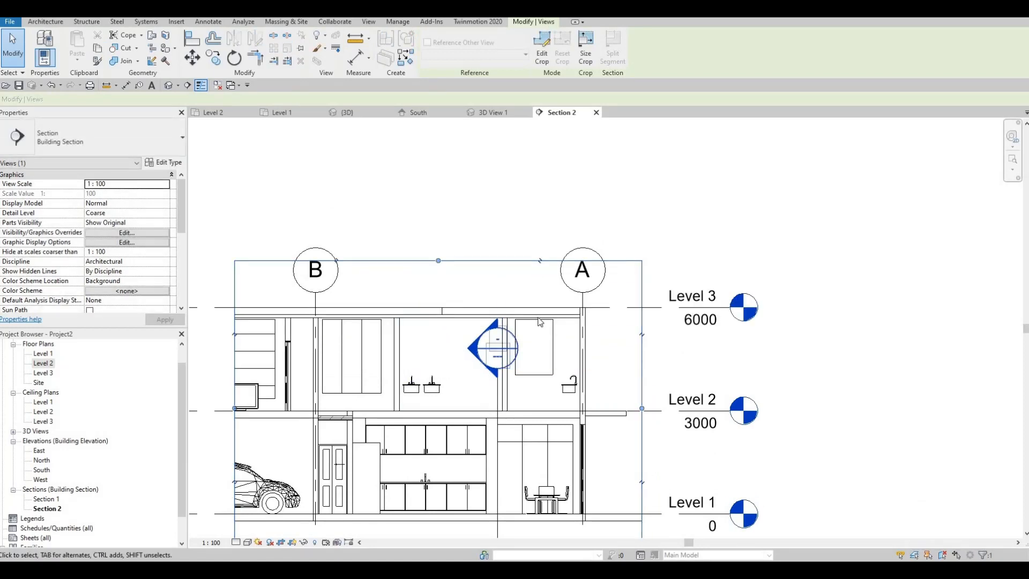
scroll(515, 337, "up", 2)
key("Escape")
Step: Select the vertical split face line on the upper exterior wall and open its boundary for editing
left_click(455, 295)
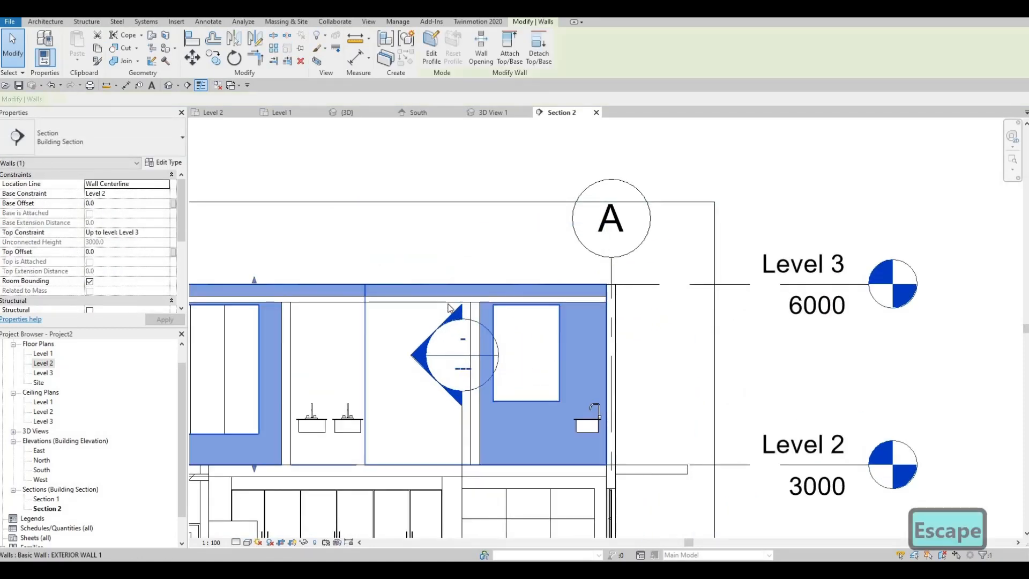
scroll(418, 284, "up", 1)
key("Escape")
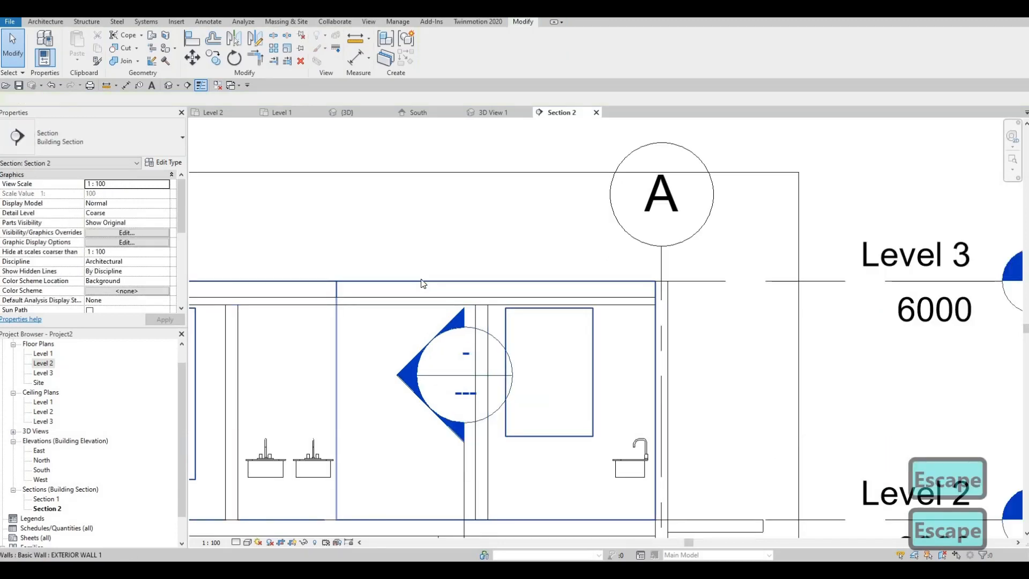
left_click(422, 284)
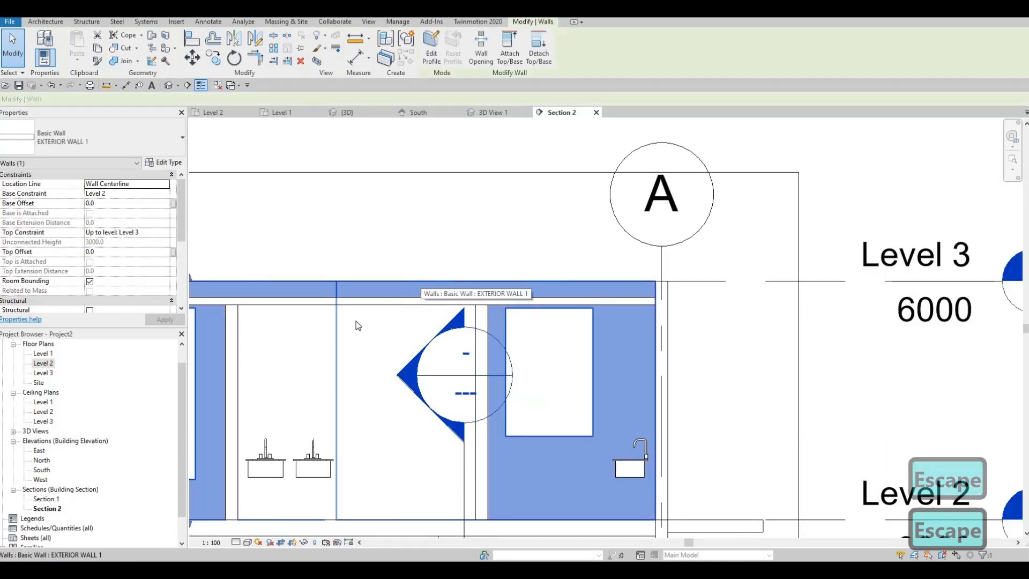
key("Escape")
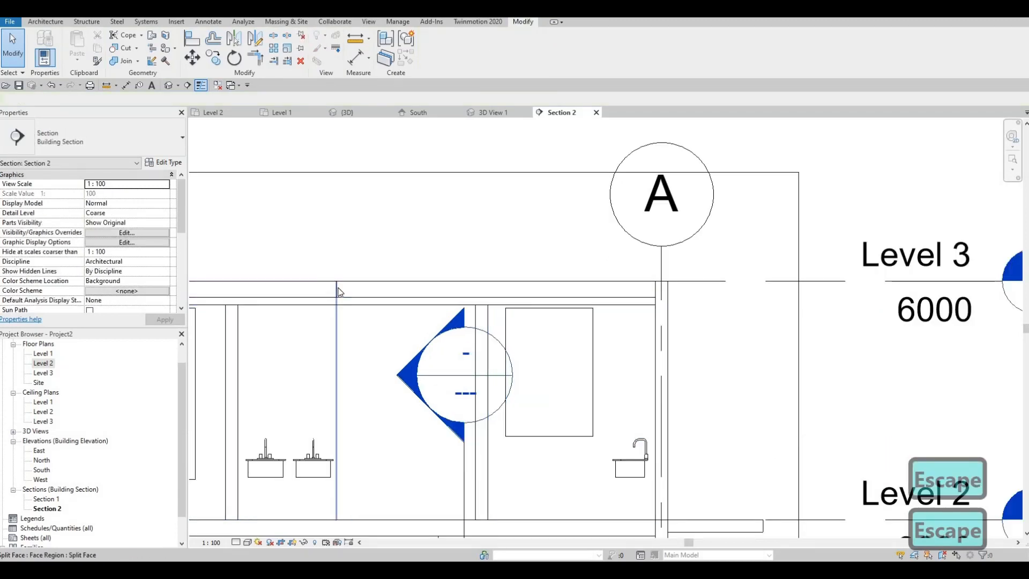
key("Tab")
left_click(337, 290)
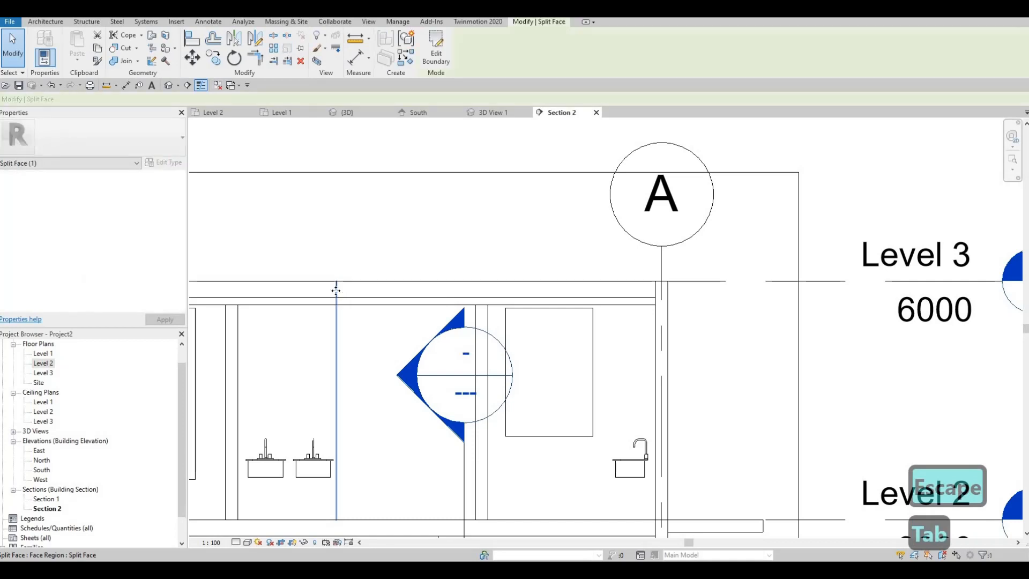
left_click(434, 55)
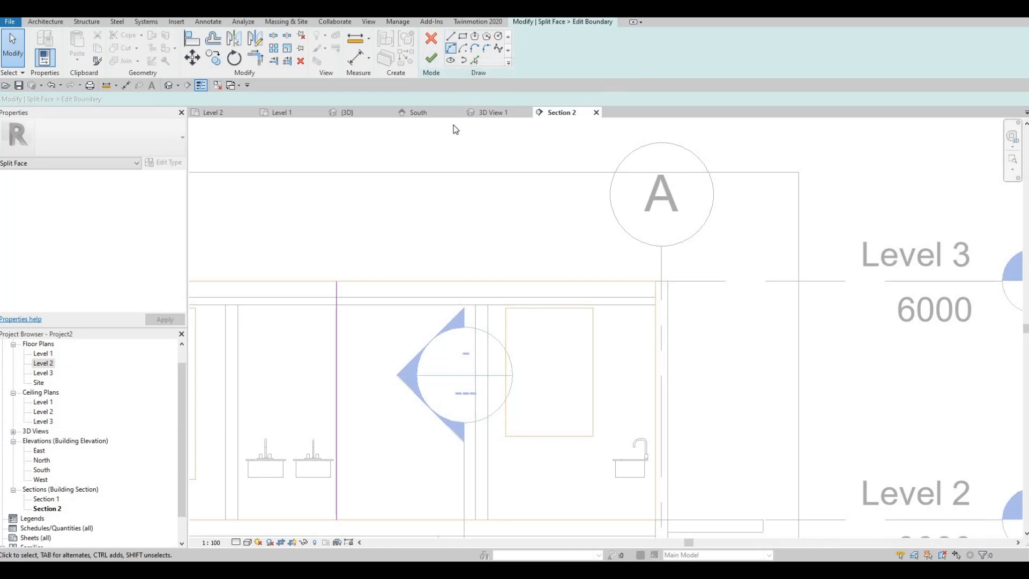
Step: Draw a horizontal boundary line along the roof's top edge from the vertical split line to the wall end at grid A
scroll(454, 129, "down", 2)
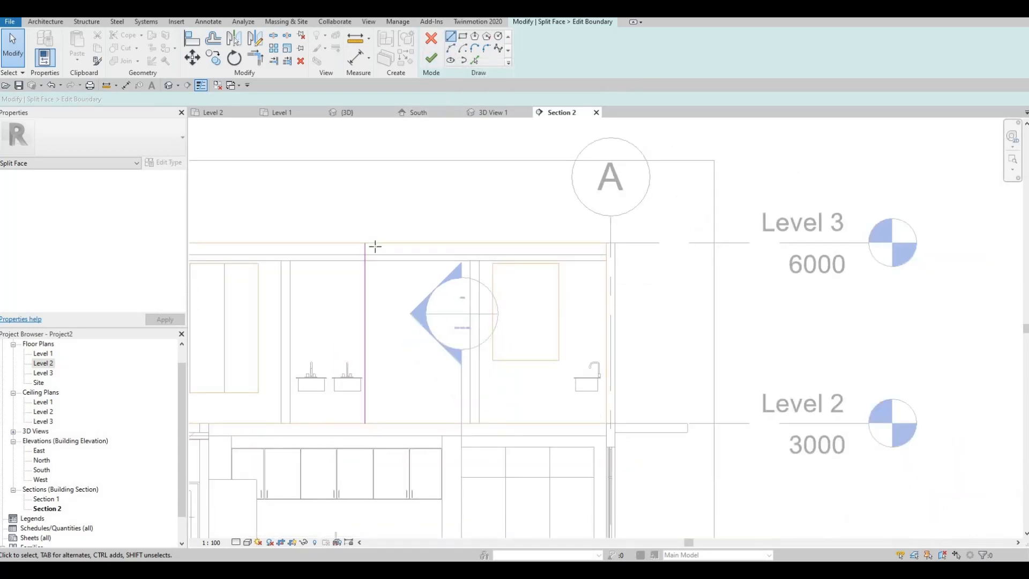
scroll(375, 246, "up", 1)
left_click(354, 272)
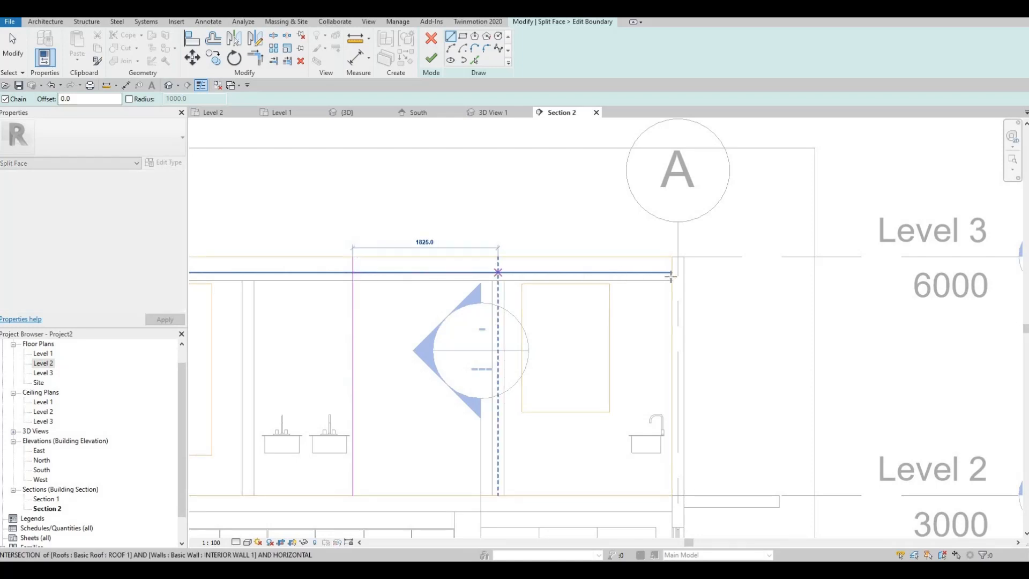
left_click(671, 273)
key("Escape")
key("Escape")
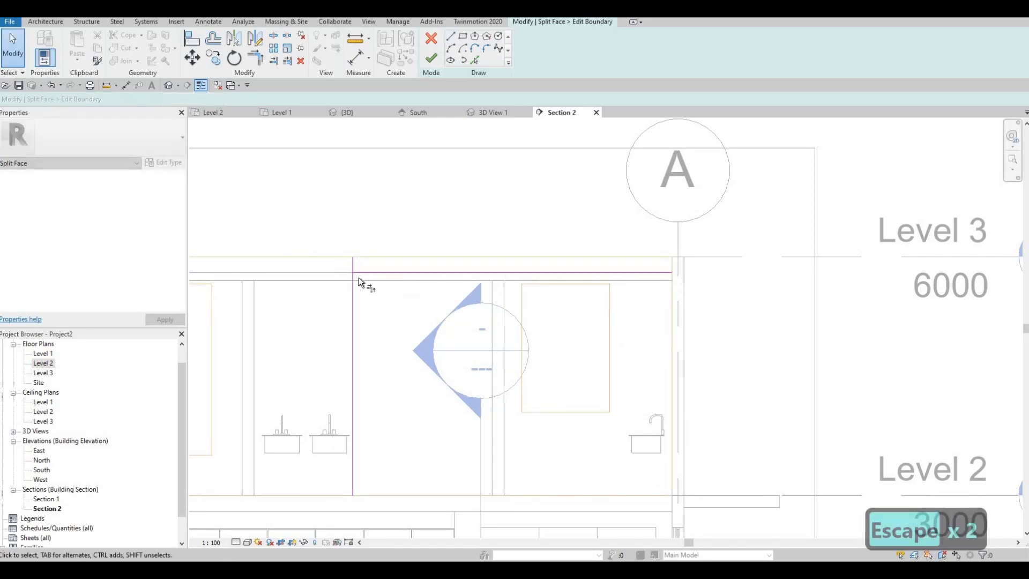
Step: Trim the vertical split line to the new horizontal line at their corner and finish the split face boundary
key("t")
key("r")
left_click(365, 273)
left_click(353, 289)
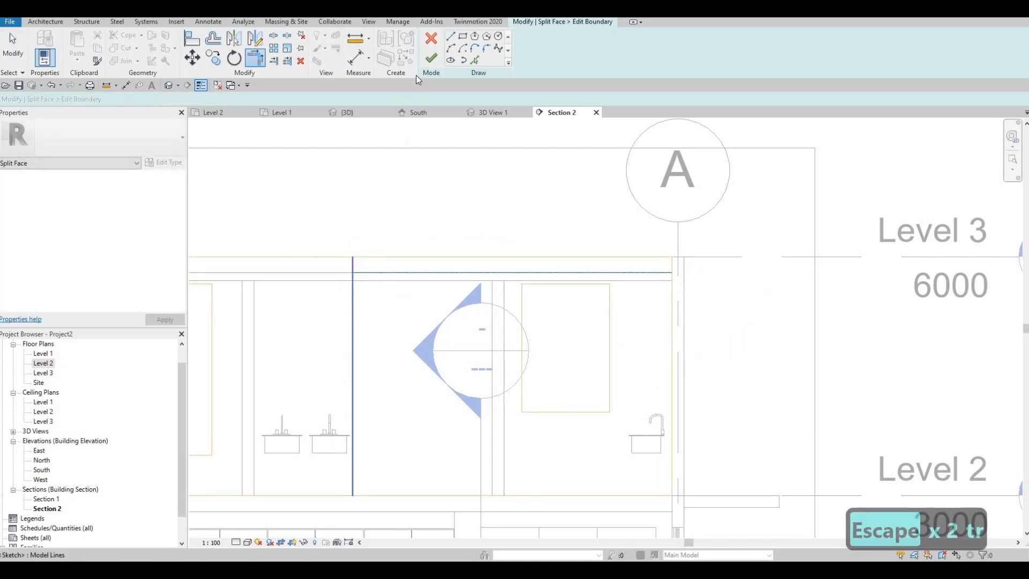
left_click(431, 59)
key("Escape")
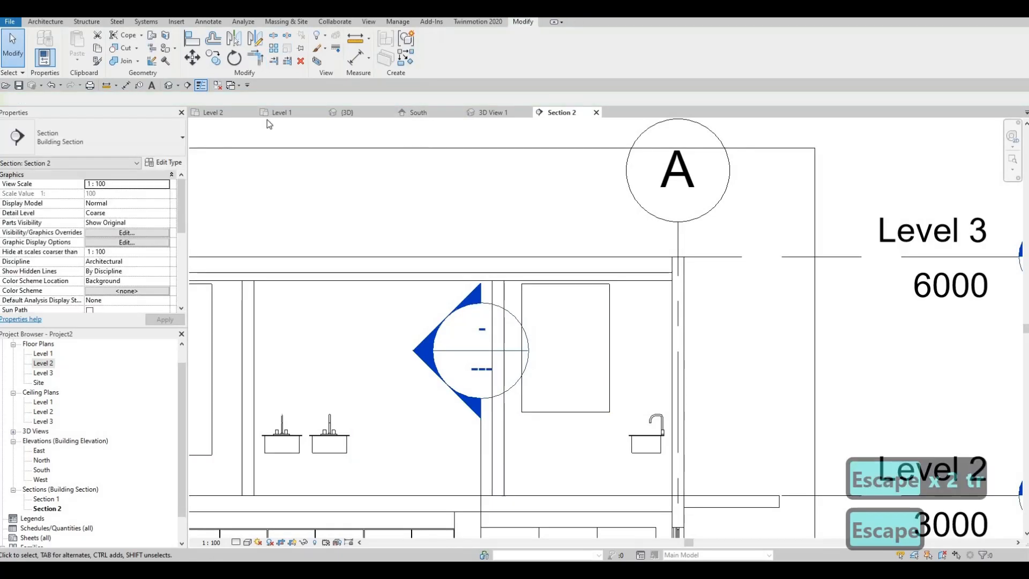
Step: Flip the horizontal section through the master bedroom on the Level 2 plan to face grid A, and open its section view
left_click(360, 114)
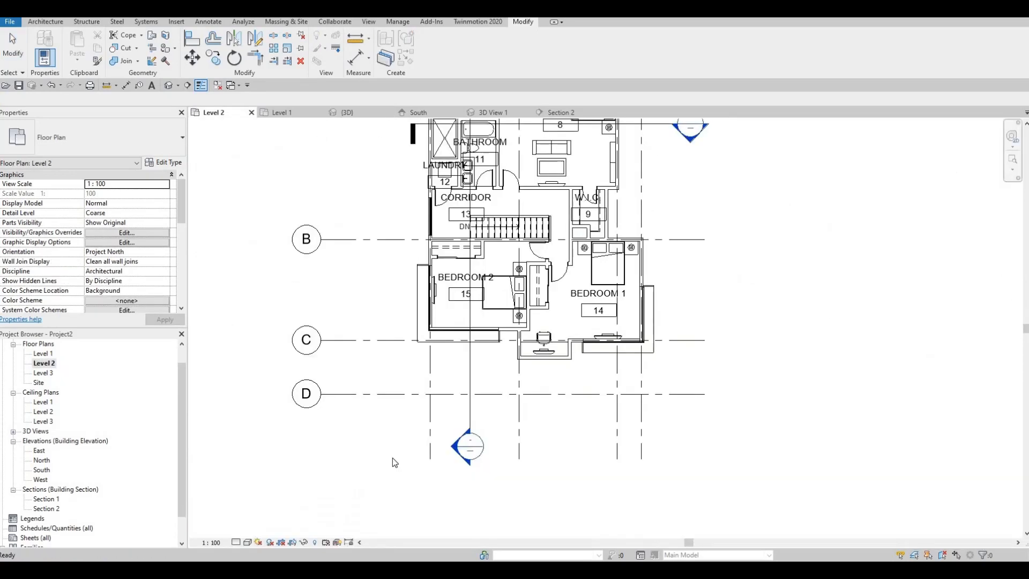
middle_click_drag(632, 132, 612, 258)
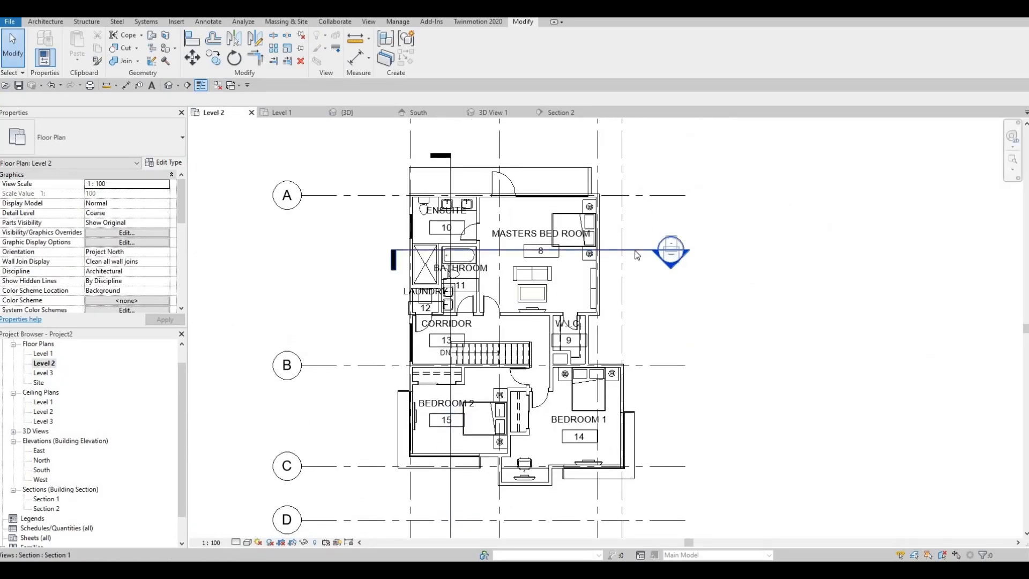
left_click(597, 296)
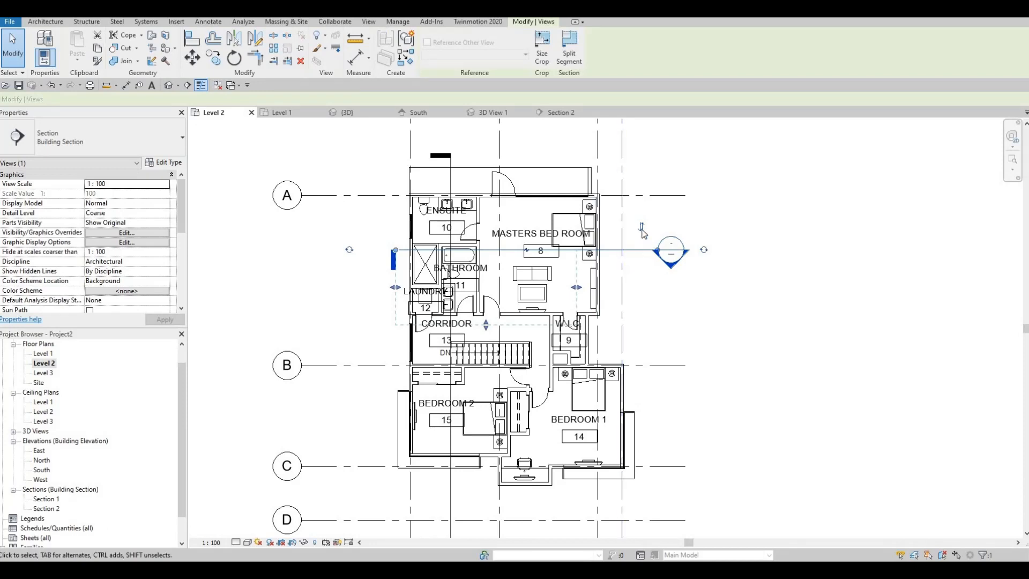
key("space")
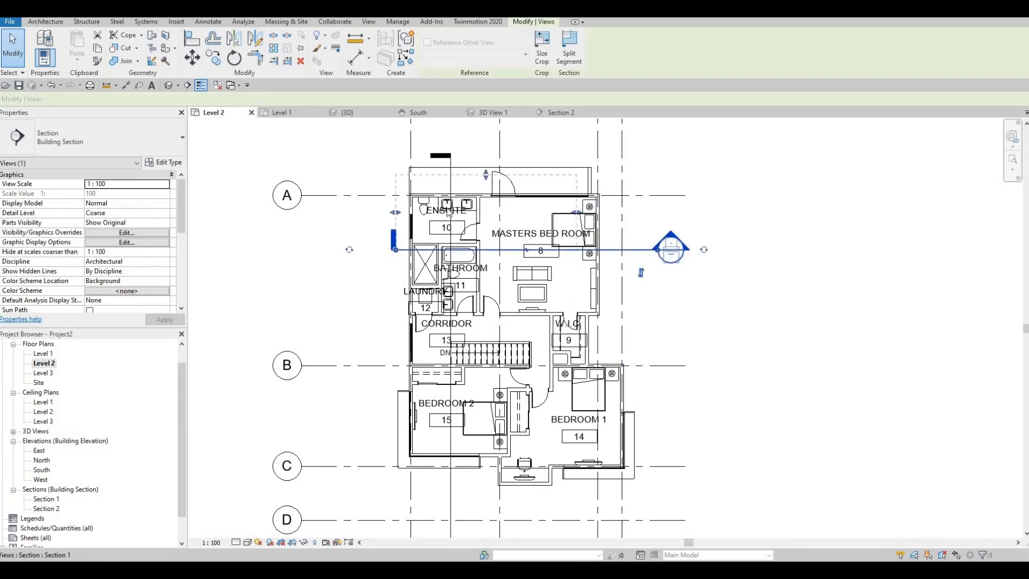
key("Escape")
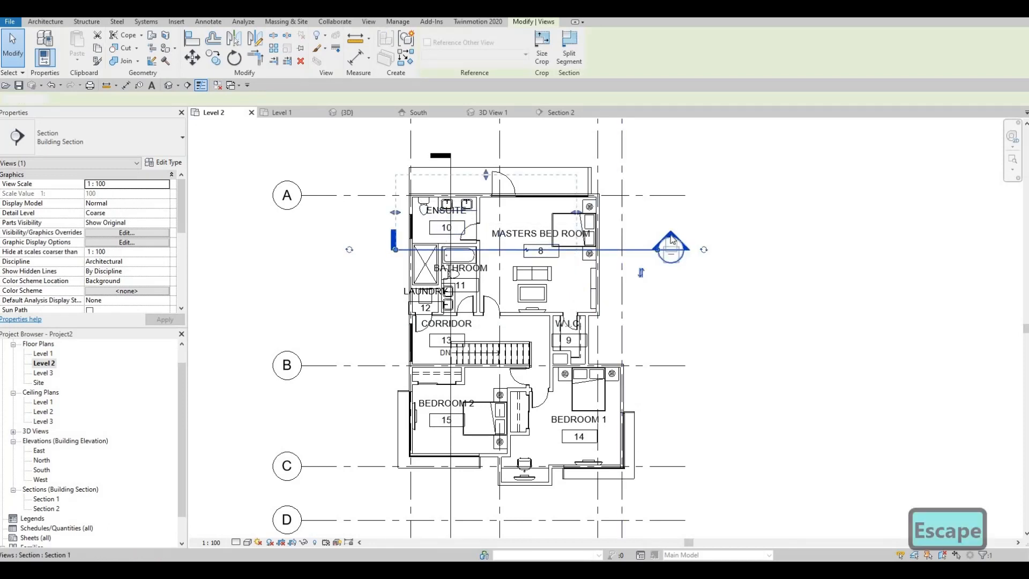
double_click(672, 239)
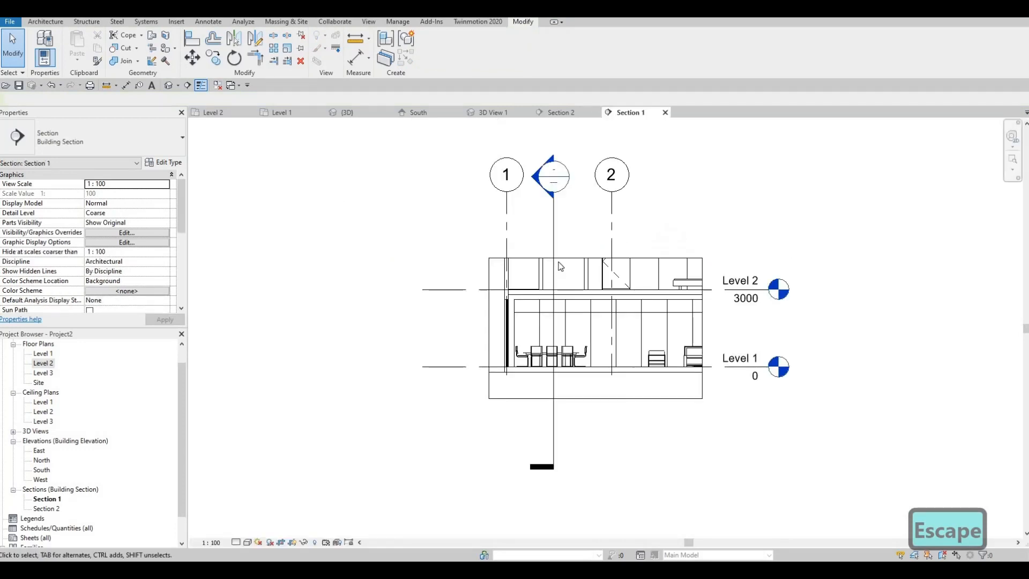
Step: Extend the Section 1 crop region upward past Level 3 to include the upper floor and roof
left_click(577, 261)
left_click_drag(576, 261, 587, 224)
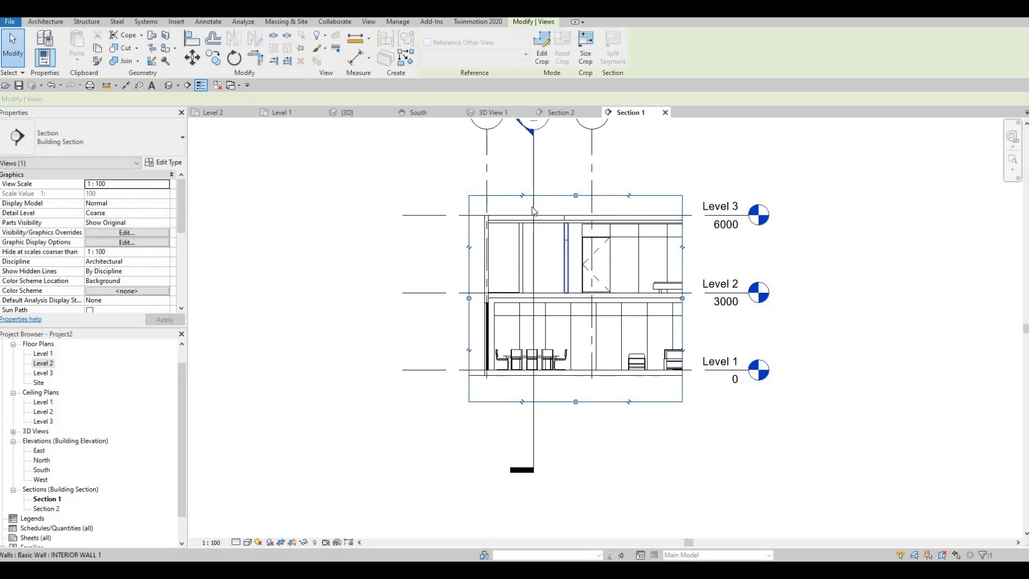
scroll(554, 209, "up", 4)
key("Escape")
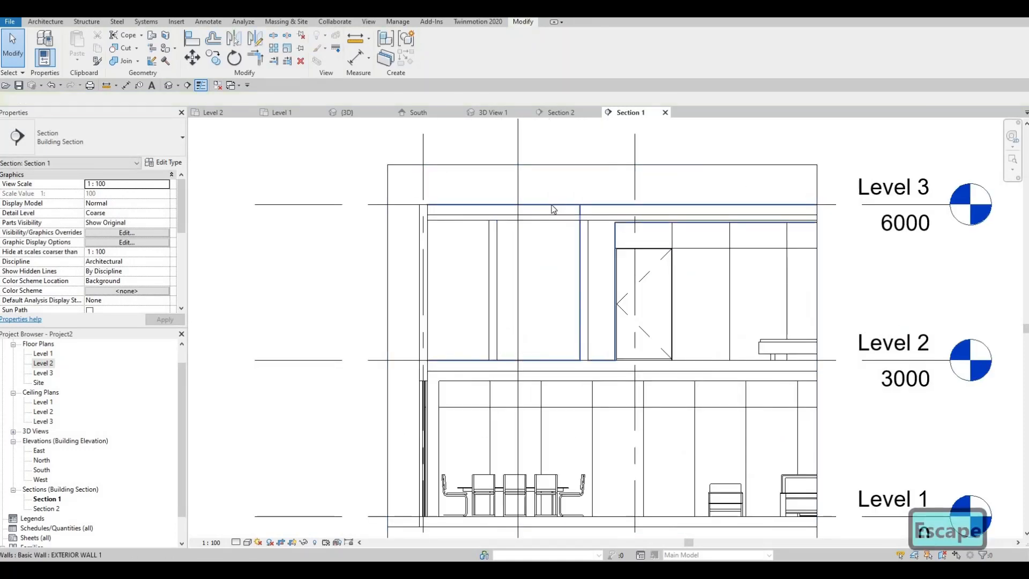
Step: Select the vertical split face line on the upper exterior wall in Section 1 and open its boundary for editing
key("Tab")
key("Tab")
key("Tab")
key("Tab")
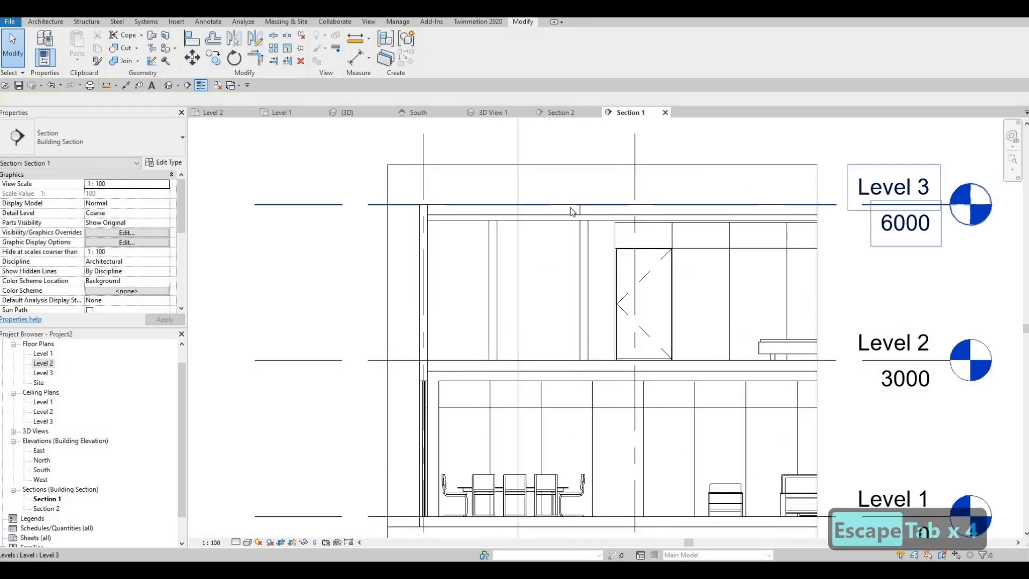
key("Tab")
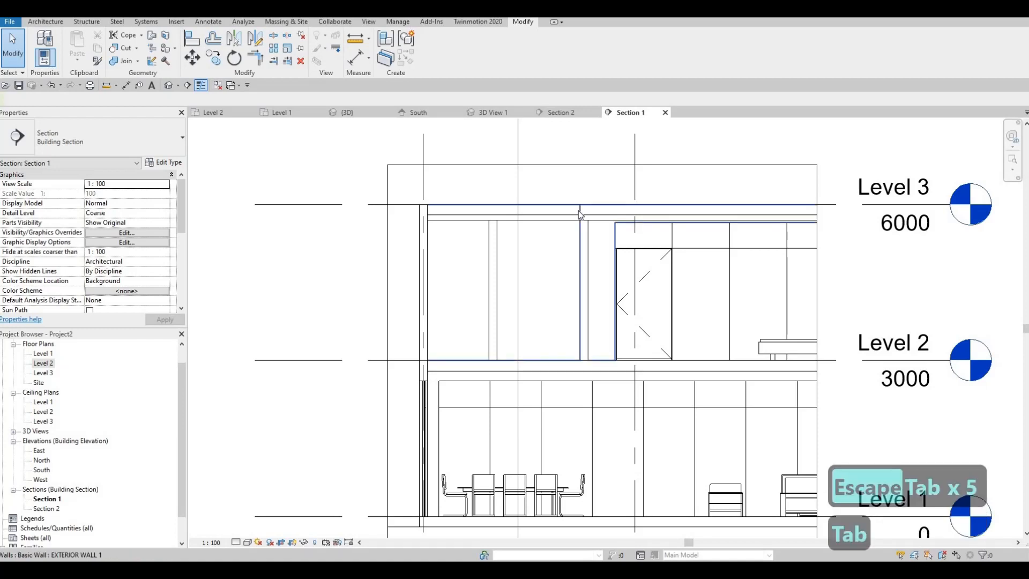
key("Tab")
key("Tab")
key("Tab")
key("Tab")
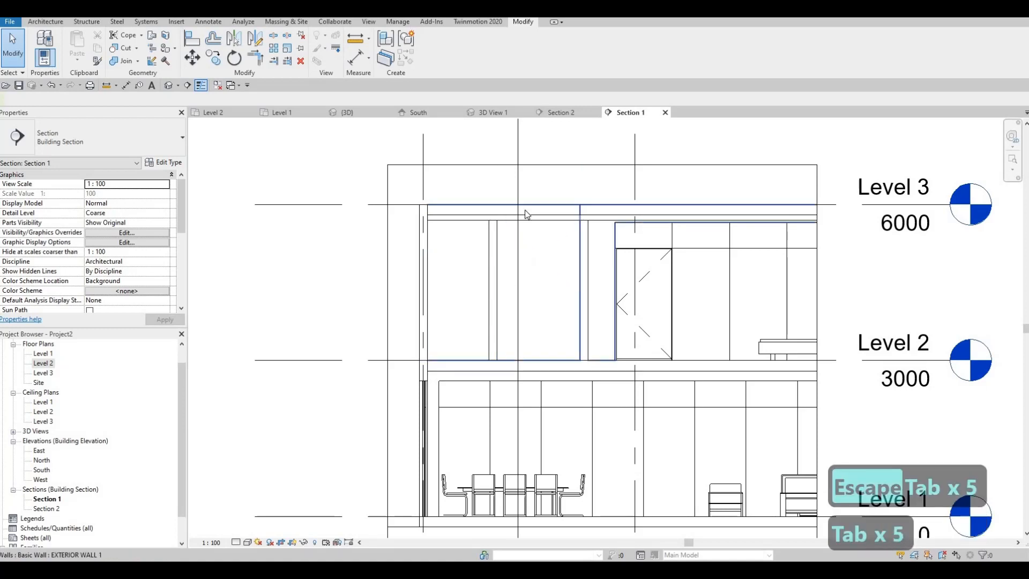
scroll(504, 201, "up", 2)
key("Escape")
key("Tab")
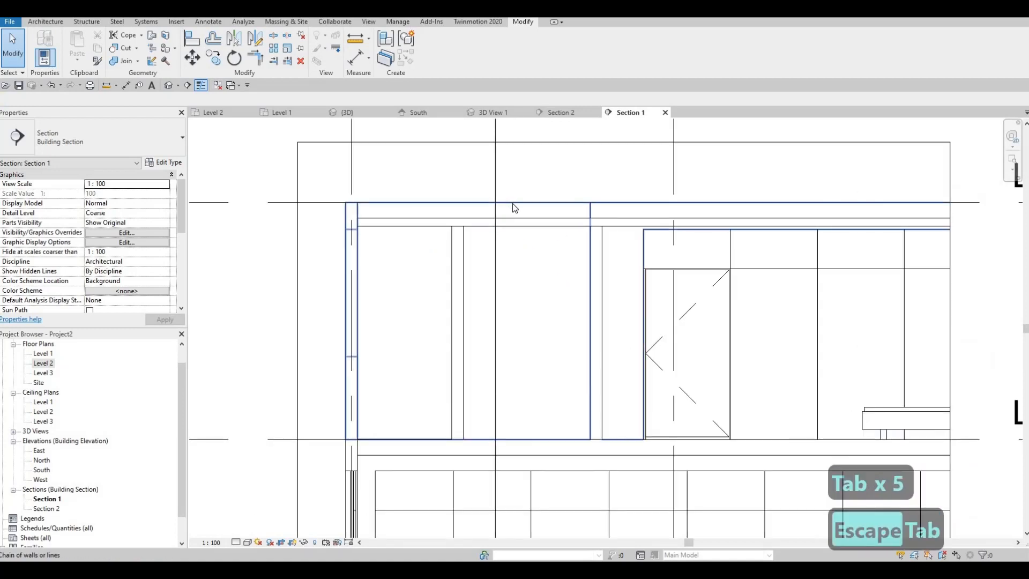
key("Tab")
key("Tab")
key("Tab")
key("Tab")
key("Tab")
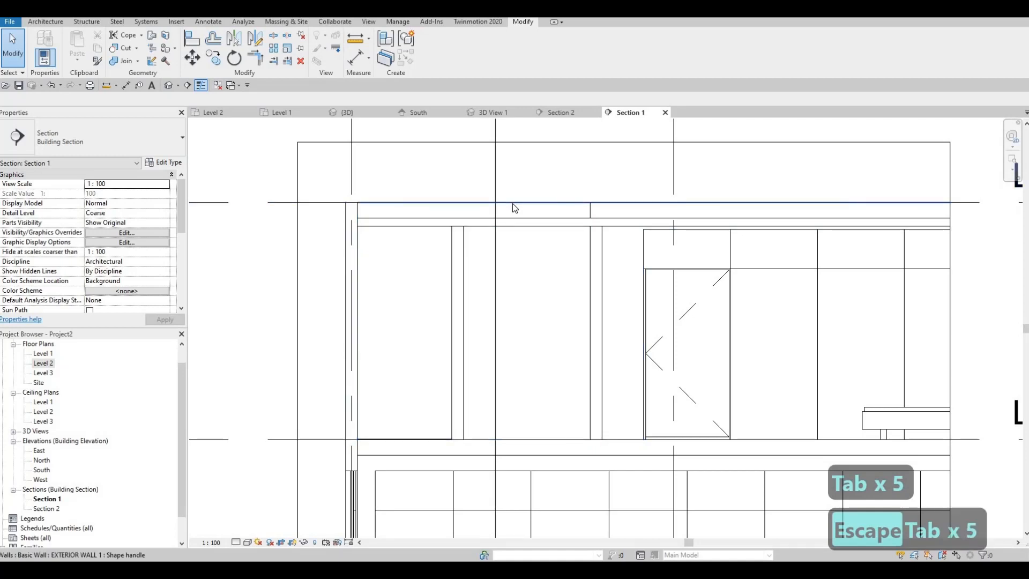
left_click(588, 216)
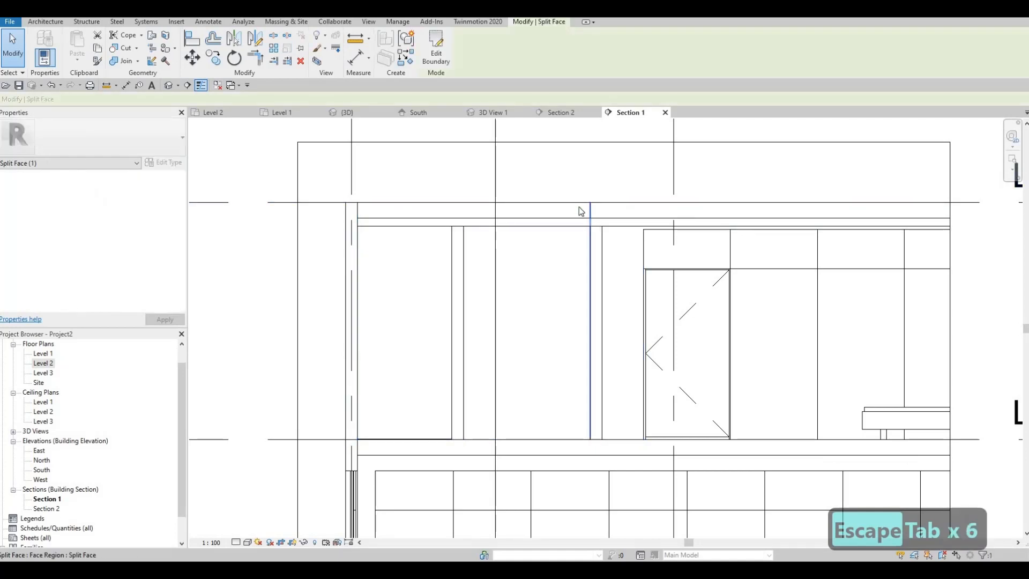
left_click(436, 51)
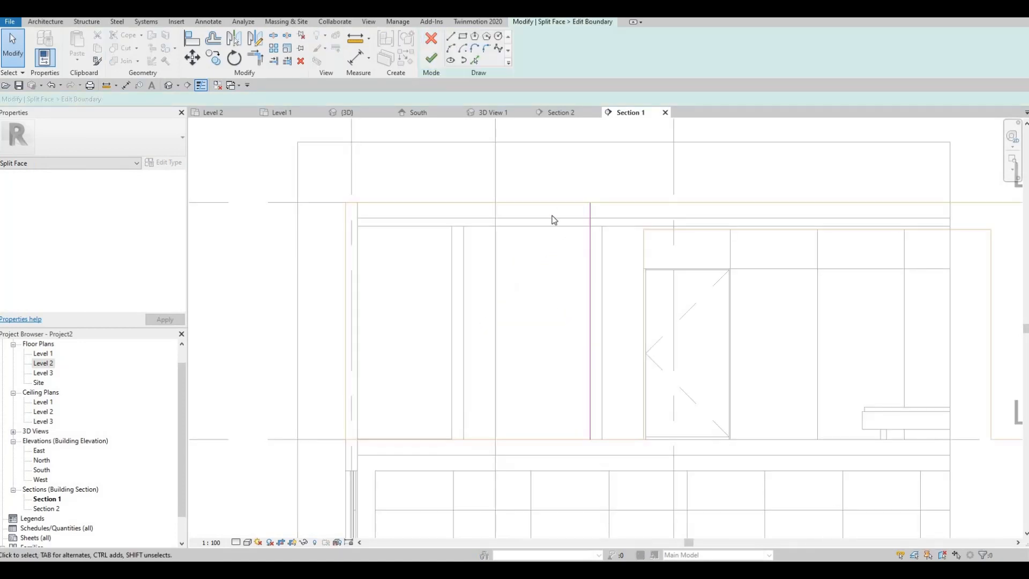
Step: Draw a horizontal boundary line about 3090 mm long along the roof's top edge, from the vertical split line to the outer wall face at grid 1
scroll(557, 214, "up", 1)
scroll(583, 230, "down", 1)
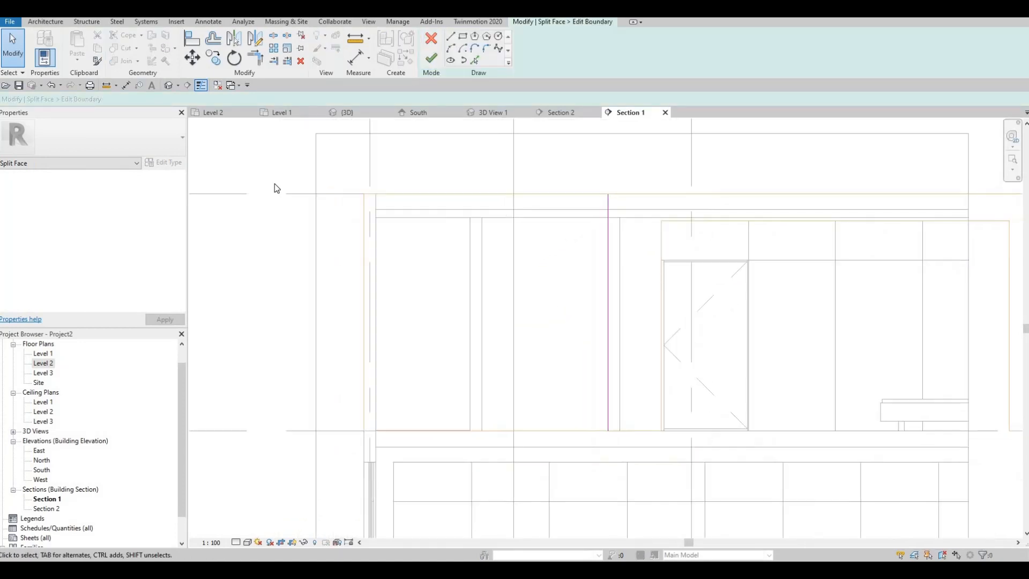
left_click(451, 36)
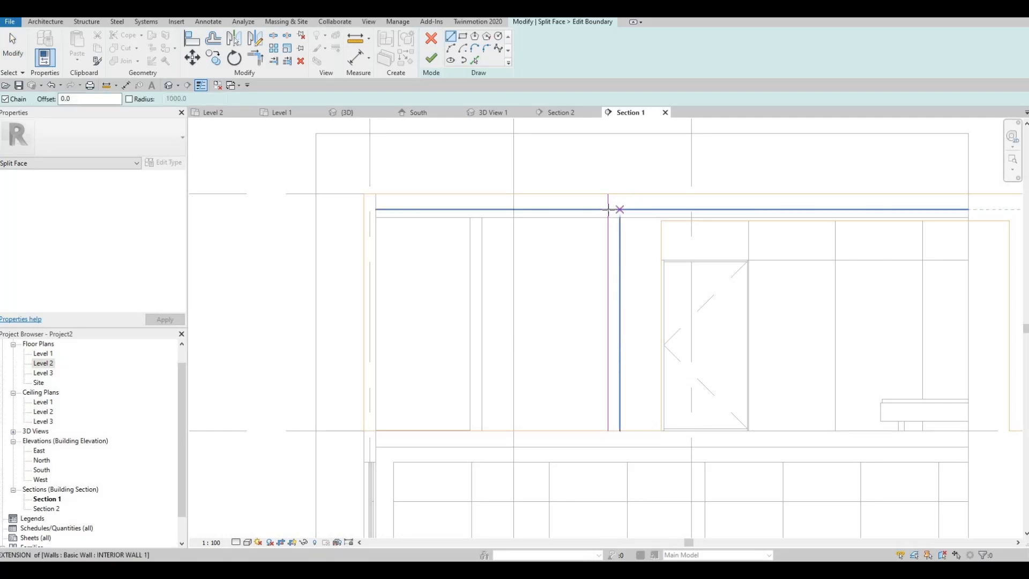
left_click(608, 209)
left_click(369, 209)
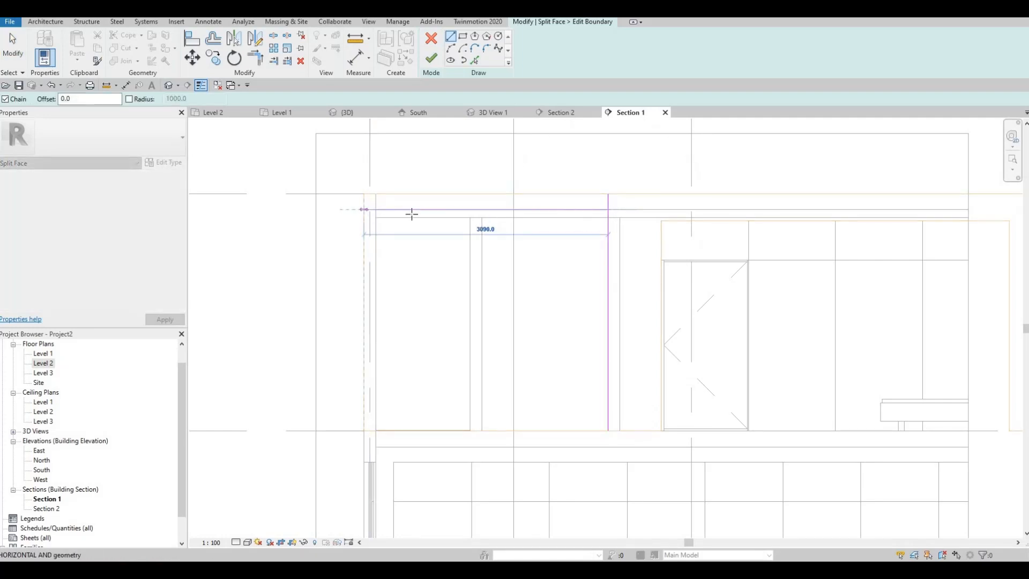
key("Escape")
key("Escape")
scroll(372, 208, "up", 2)
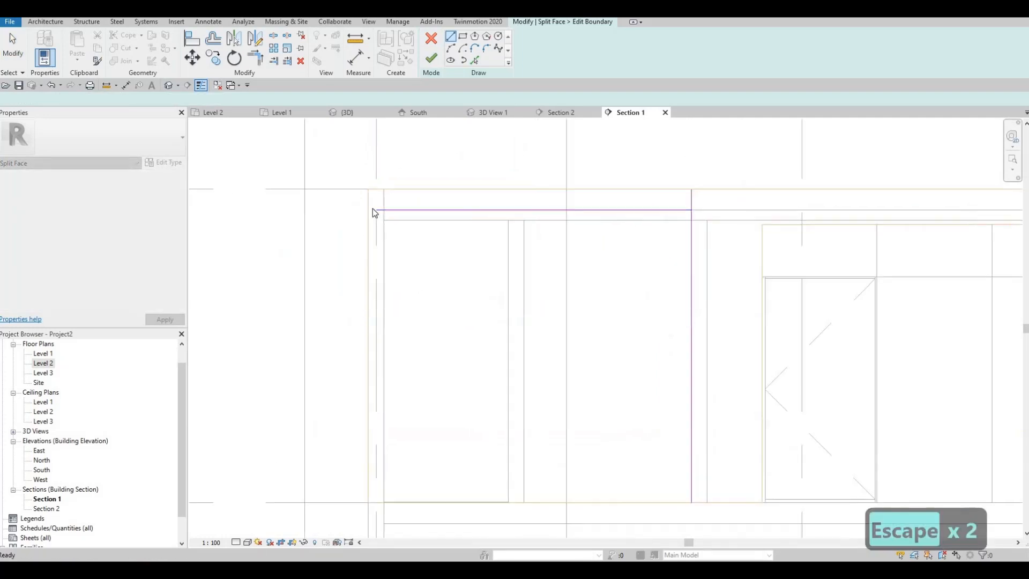
left_click(376, 209)
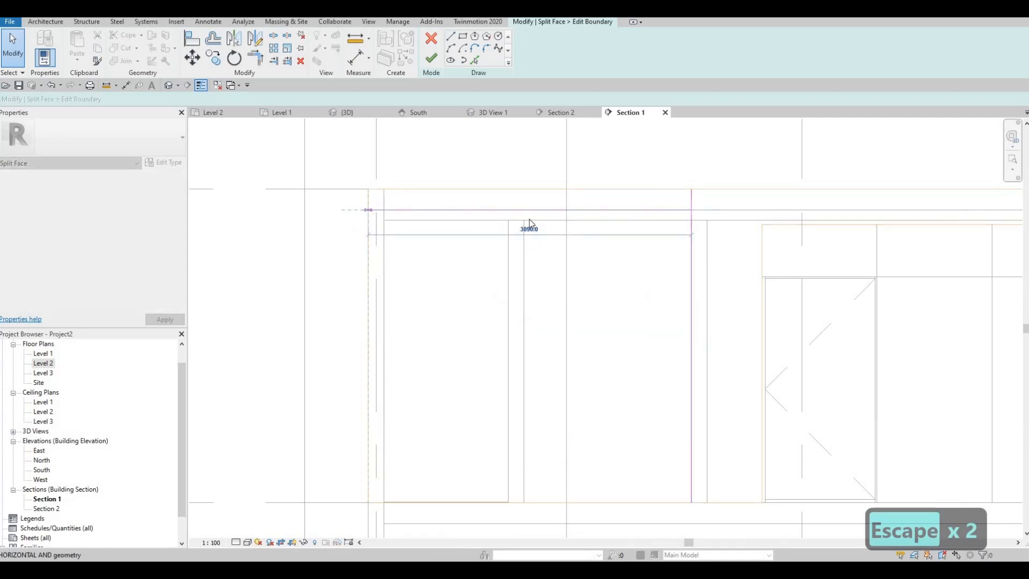
key("Escape")
key("Escape")
Step: Trim the horizontal and vertical split lines to a corner in Section 1 and finish the split face boundary
key("t")
key("r")
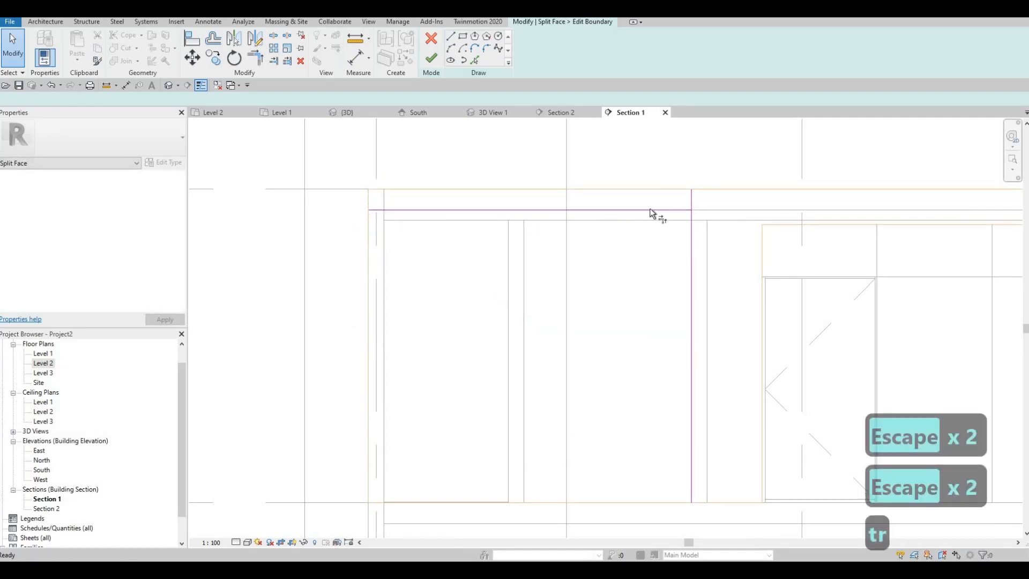
left_click(650, 209)
left_click(691, 247)
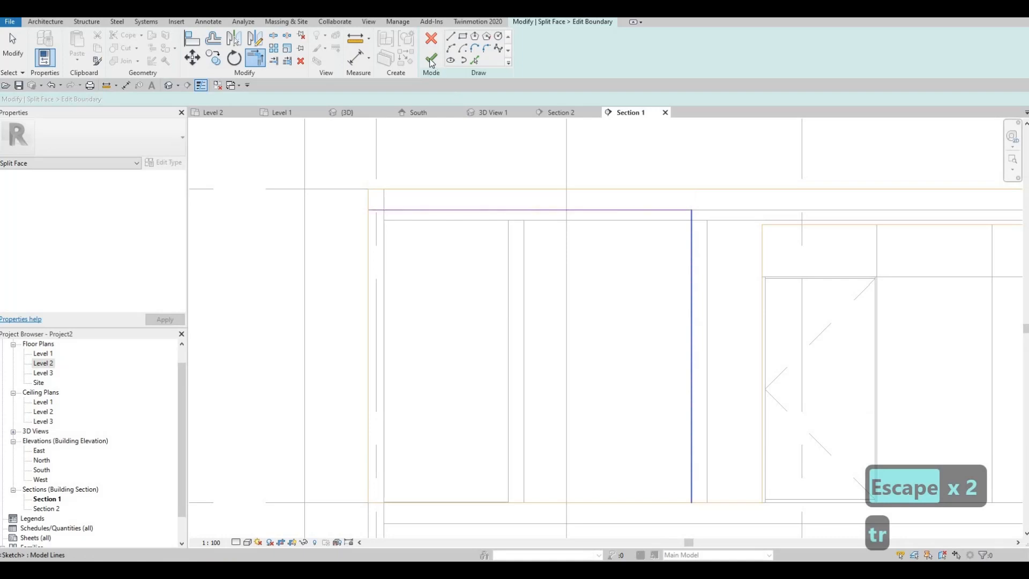
left_click(431, 58)
key("Escape")
key("Escape")
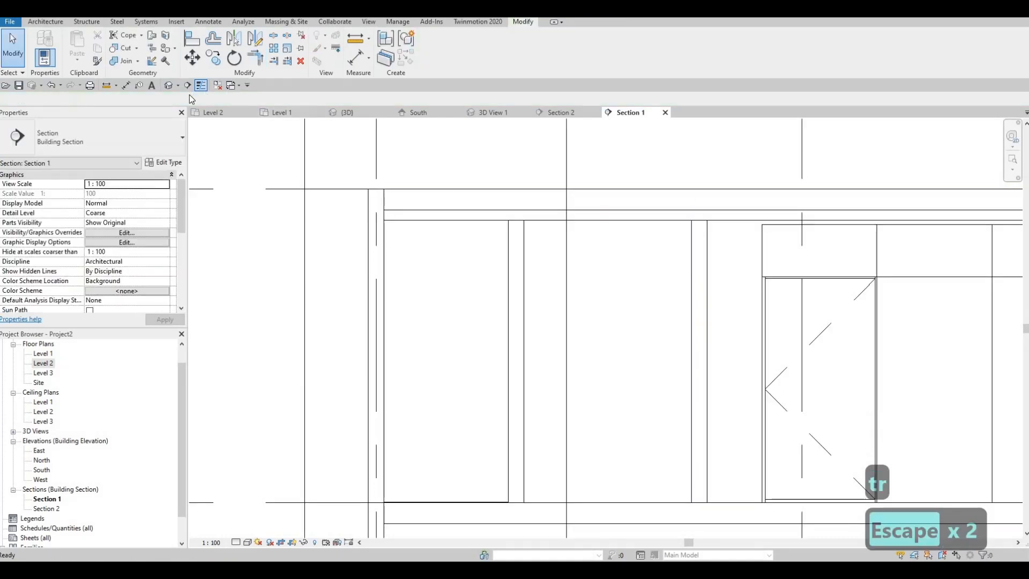
Step: Examine the house's side and front exterior in the perspective and default 3D views
left_click(493, 113)
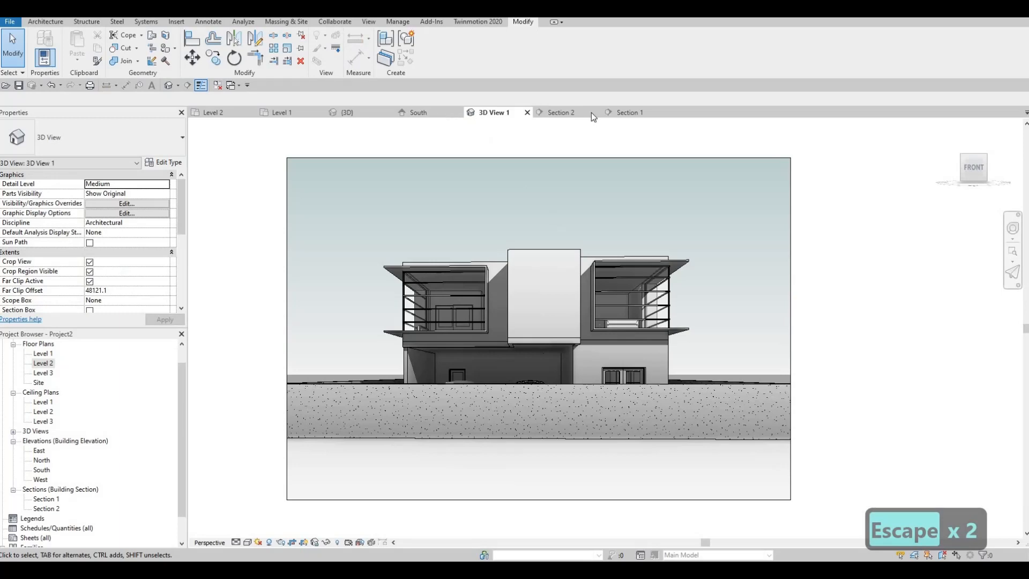
left_click(349, 112)
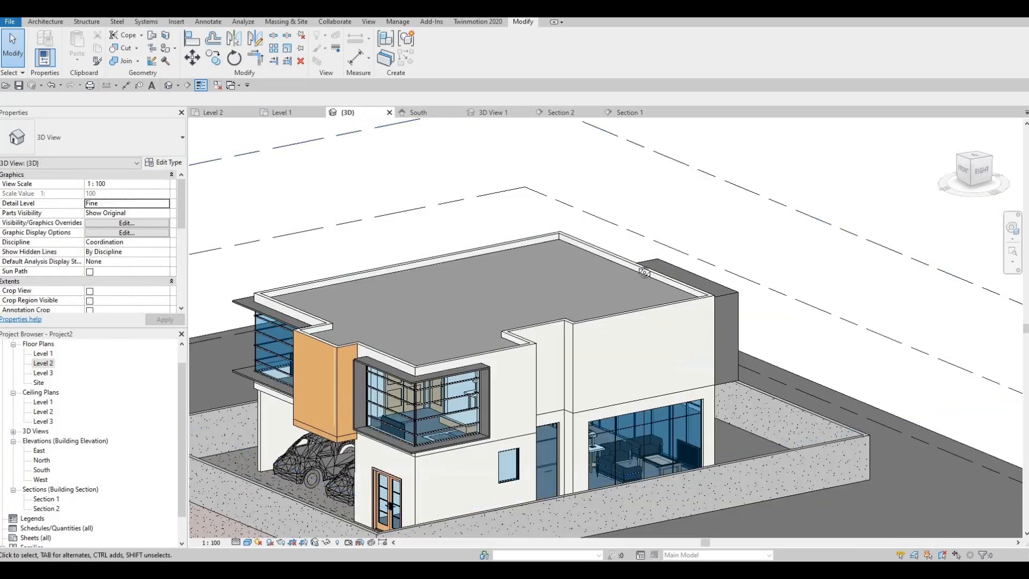
middle_click_drag(674, 307, 487, 317, "shift")
middle_click_drag(612, 278, 580, 319, "shift")
scroll(609, 314, "down", 2)
scroll(582, 321, "up", 1)
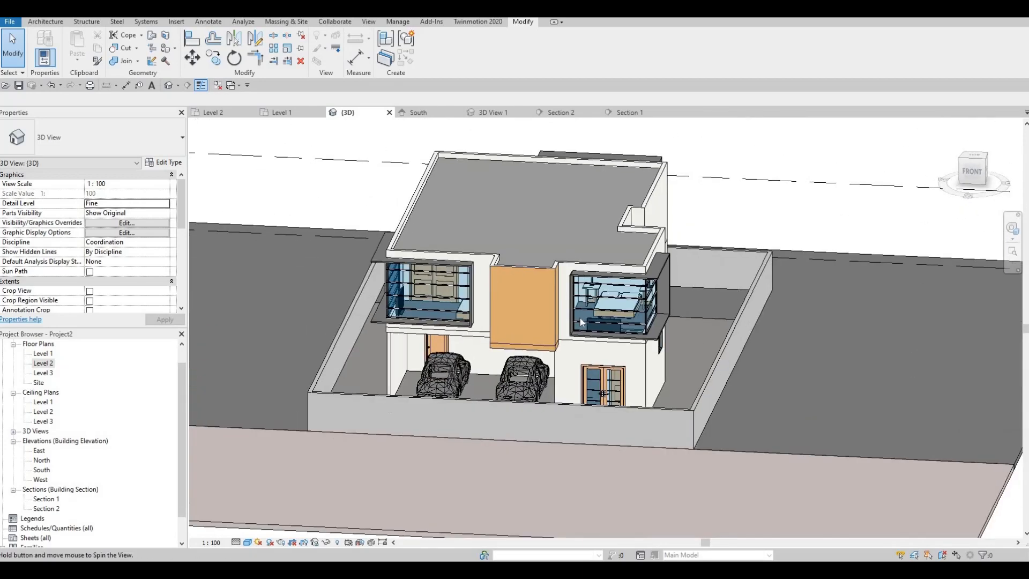